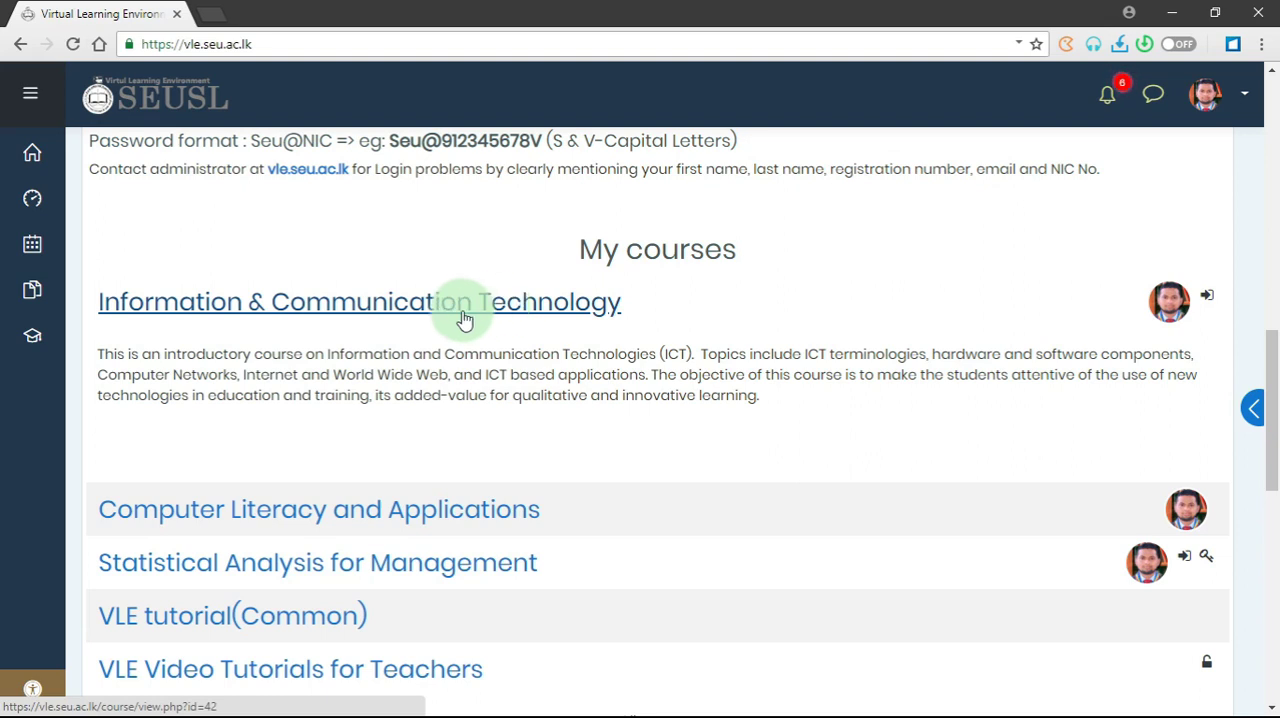
- Open the Information & Communication Technology course and turn its editing on
left_click(464, 318)
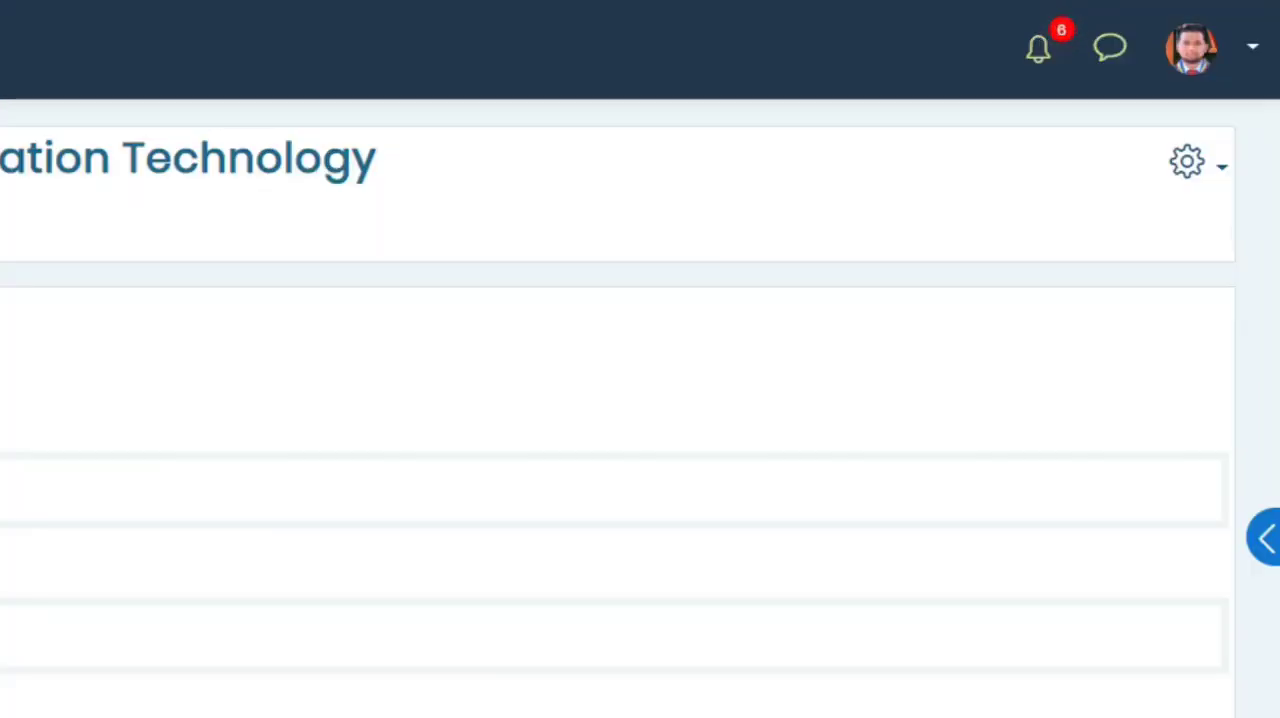
left_click(1205, 172)
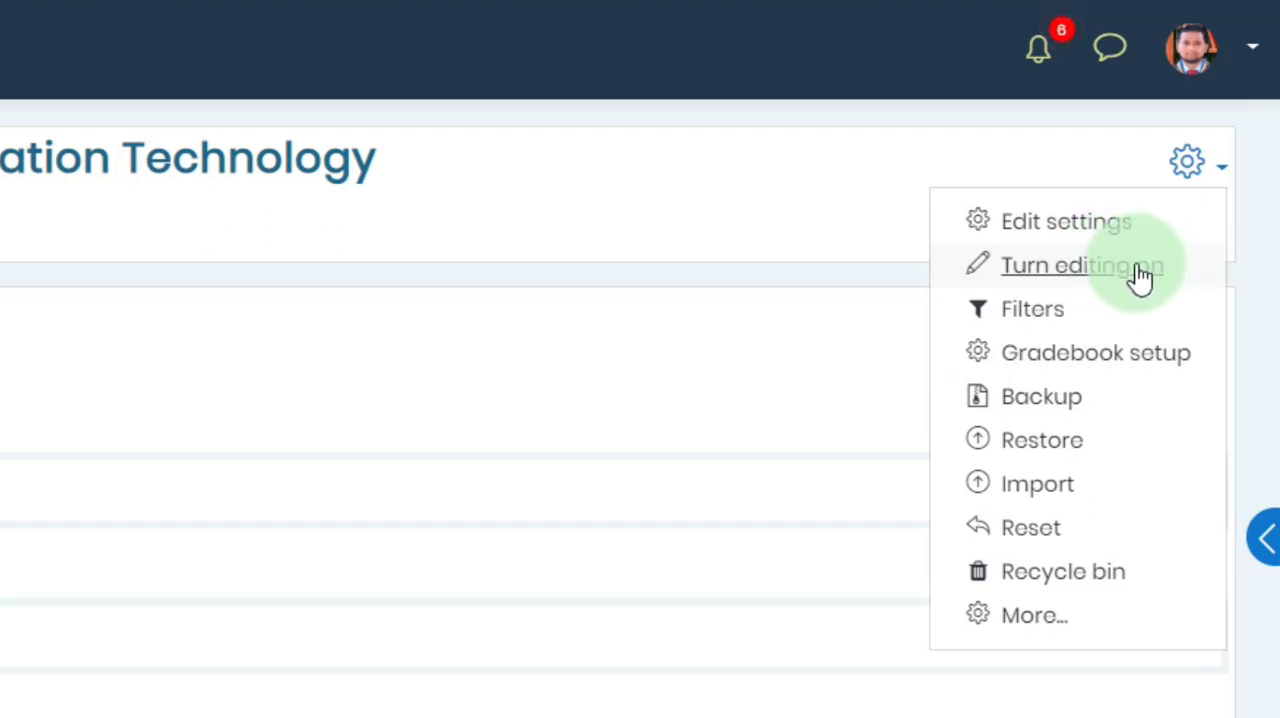
left_click(1086, 268)
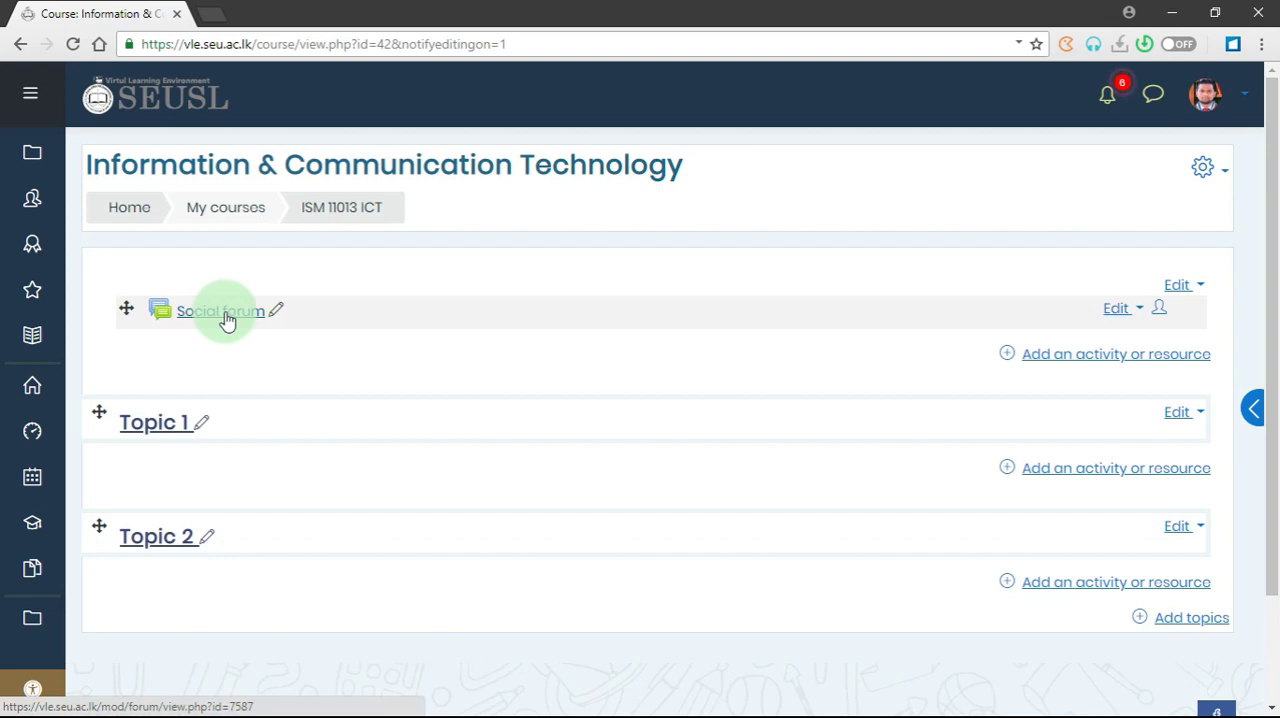
- Delete the Social forum from the course's general section and confirm the deletion
left_click(1132, 312)
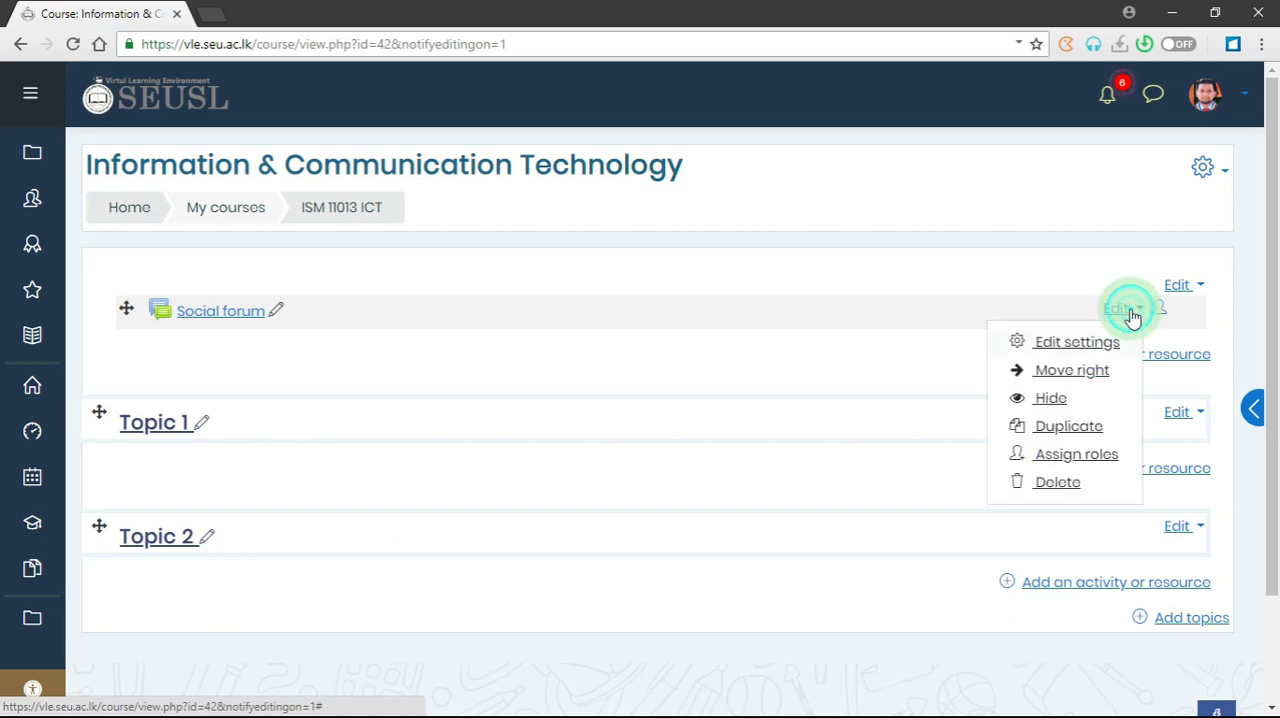
left_click(1080, 484)
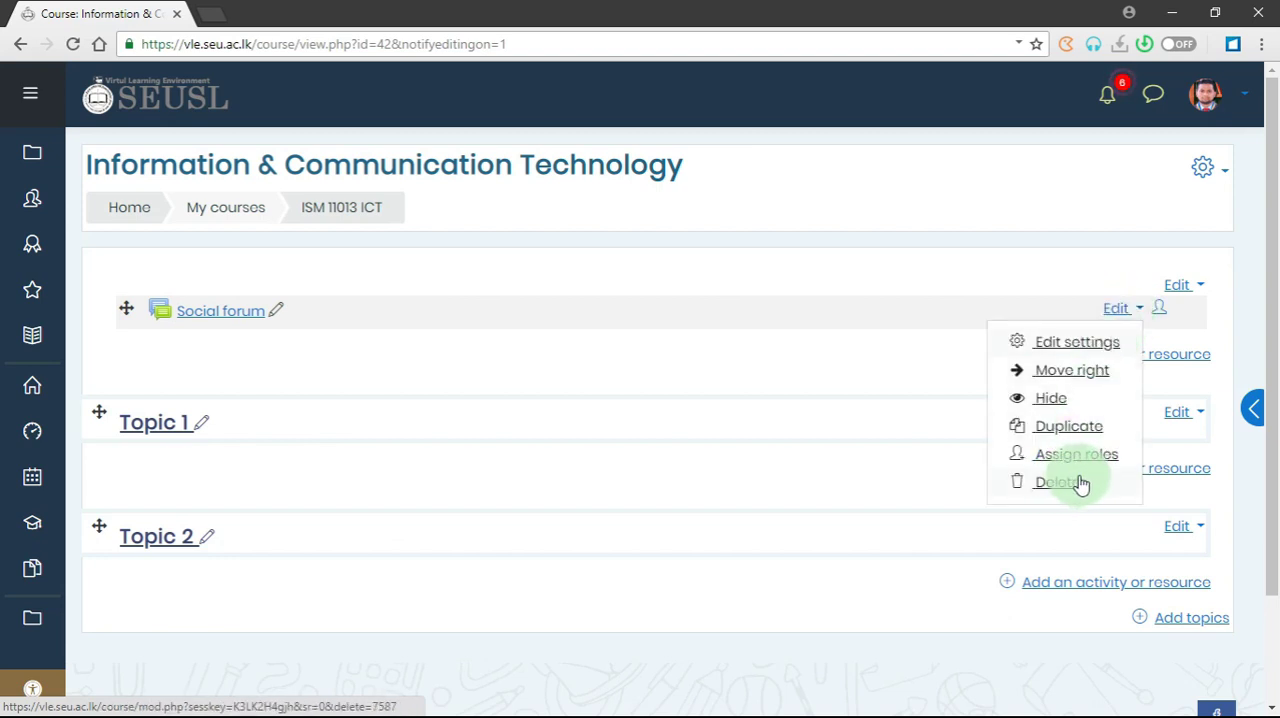
left_click(1063, 485)
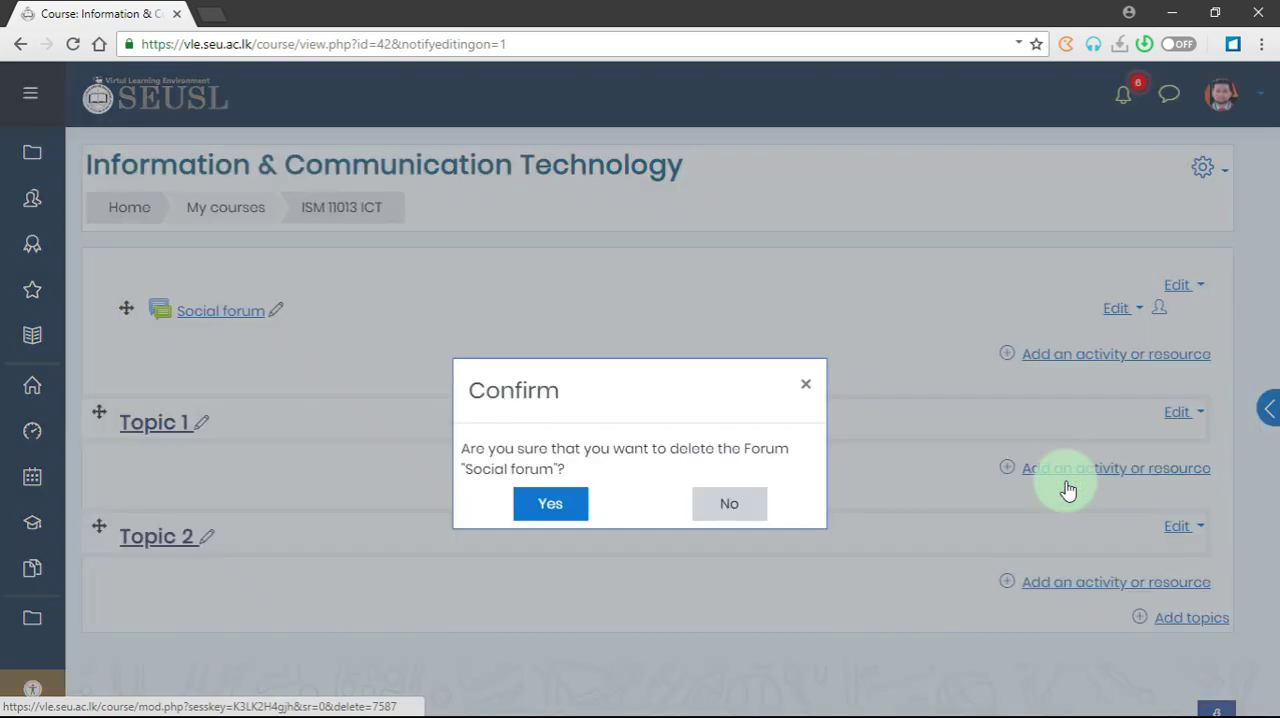
left_click(541, 506)
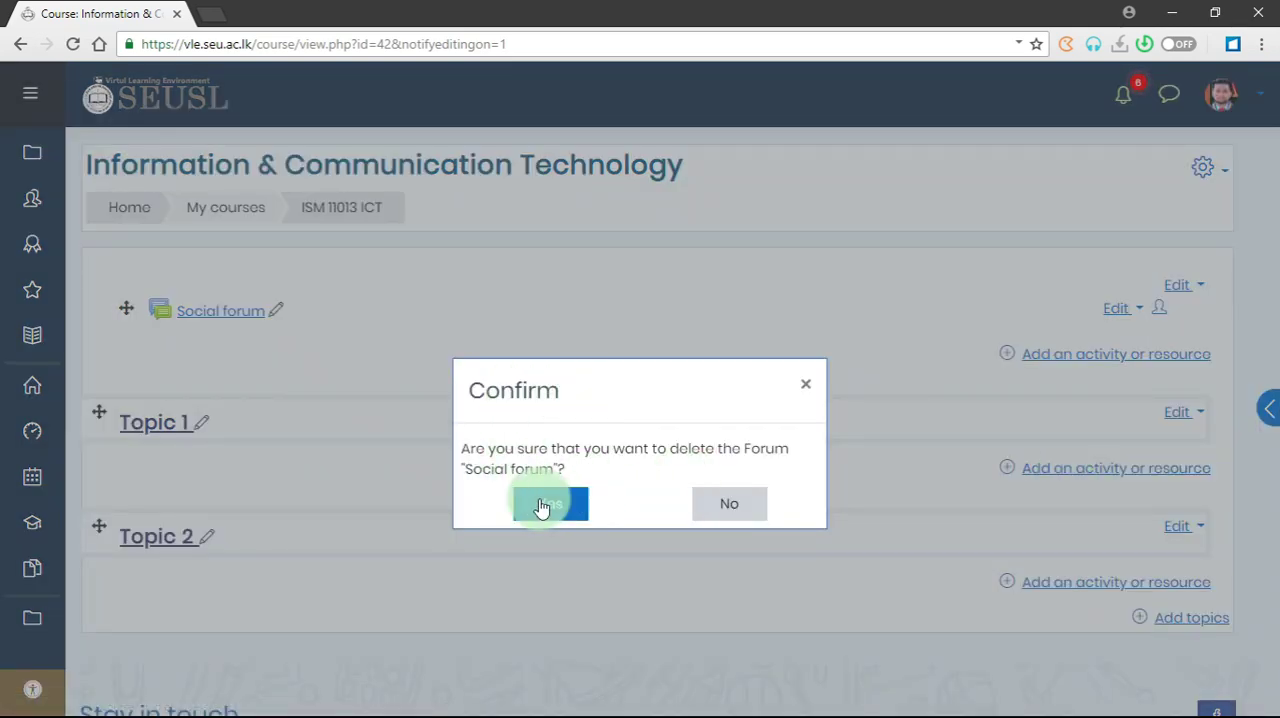
left_click(553, 508)
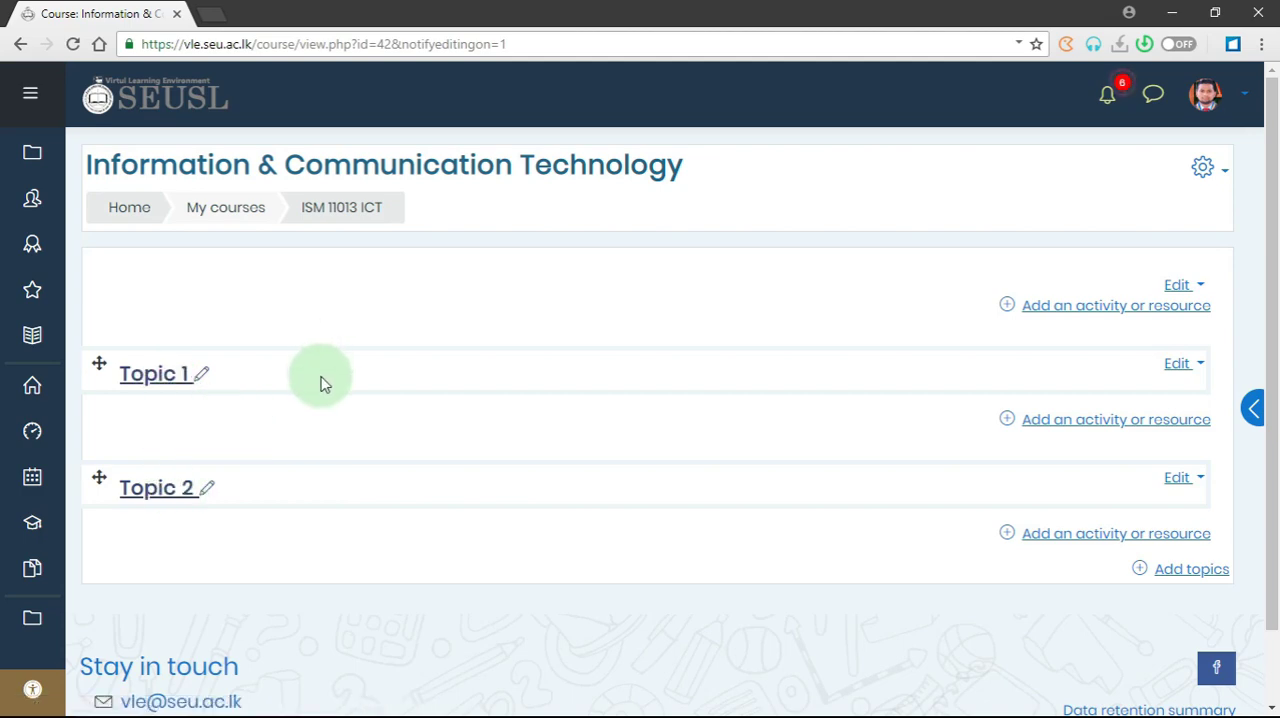
- Add 13 more topic sections to the end of the course page
scroll(355, 408, "down", 1)
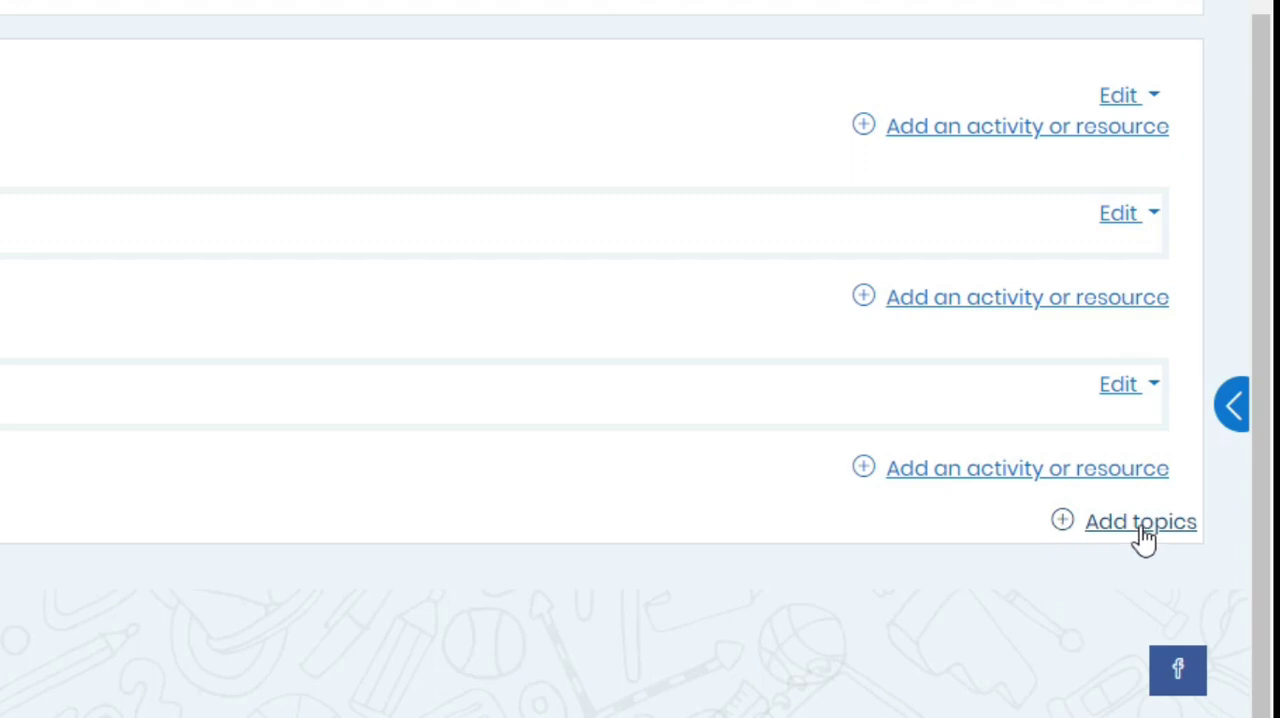
left_click(1141, 528)
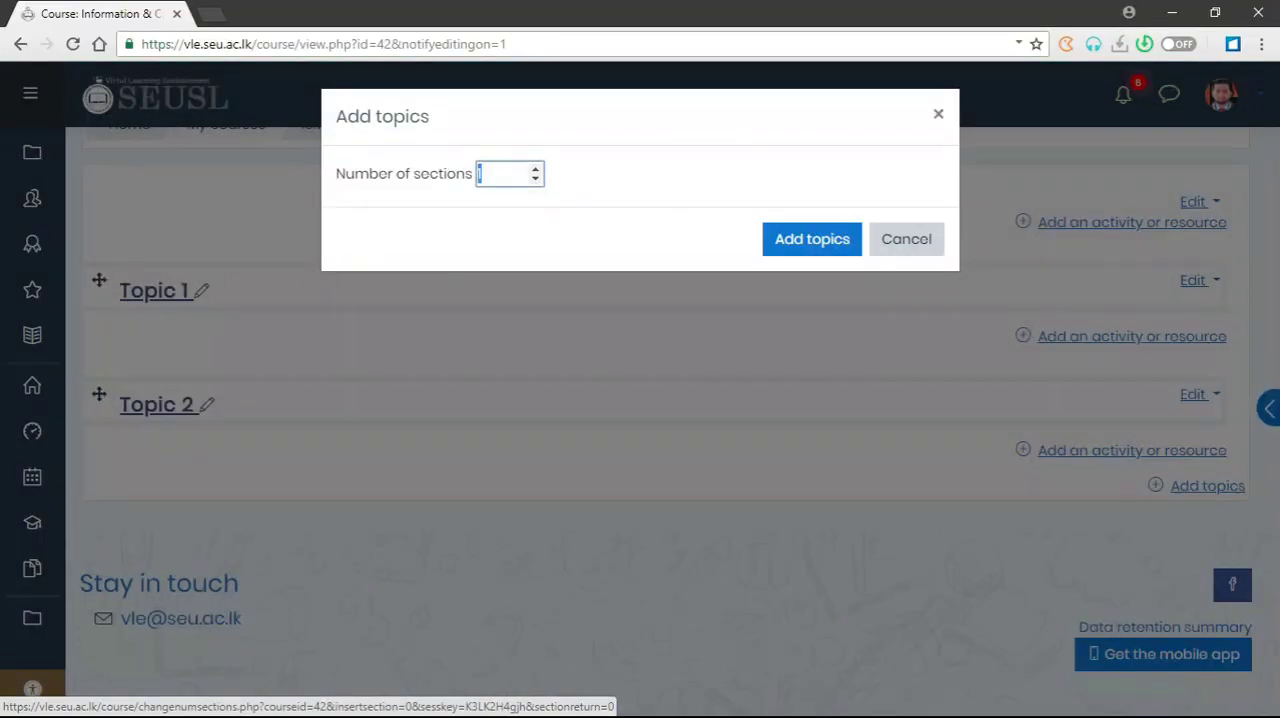
left_click(552, 166)
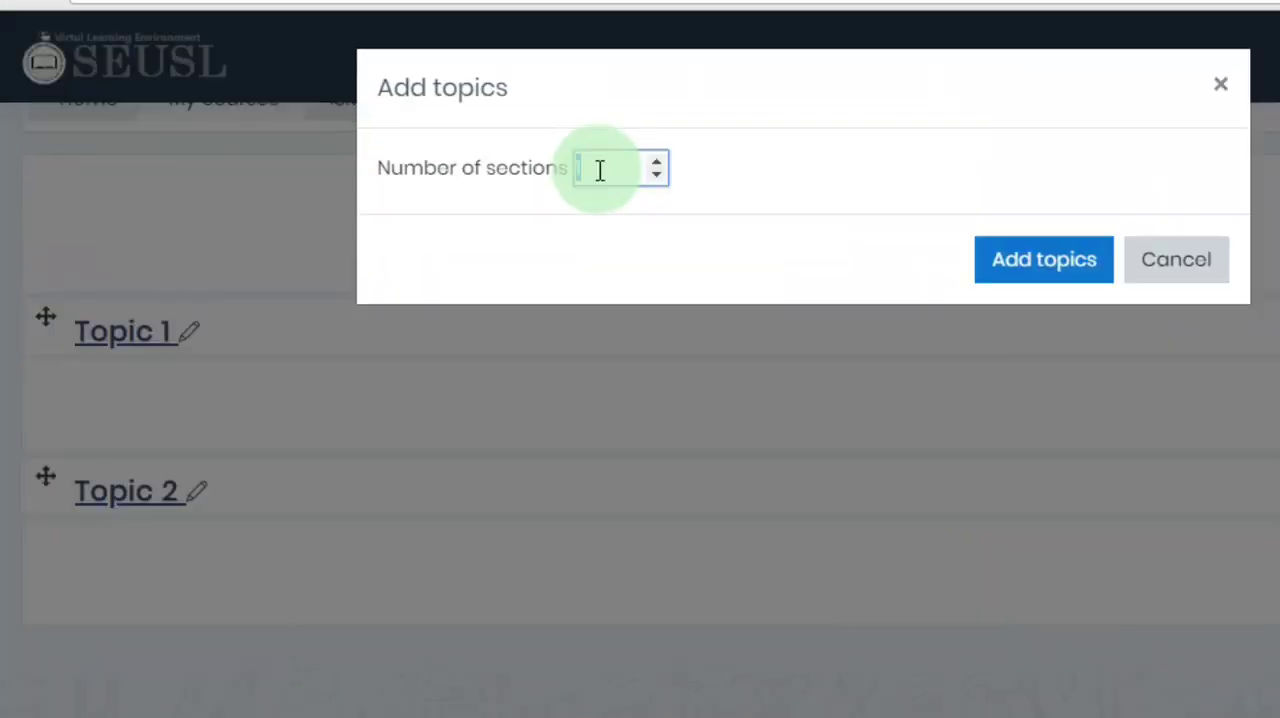
left_click(495, 174)
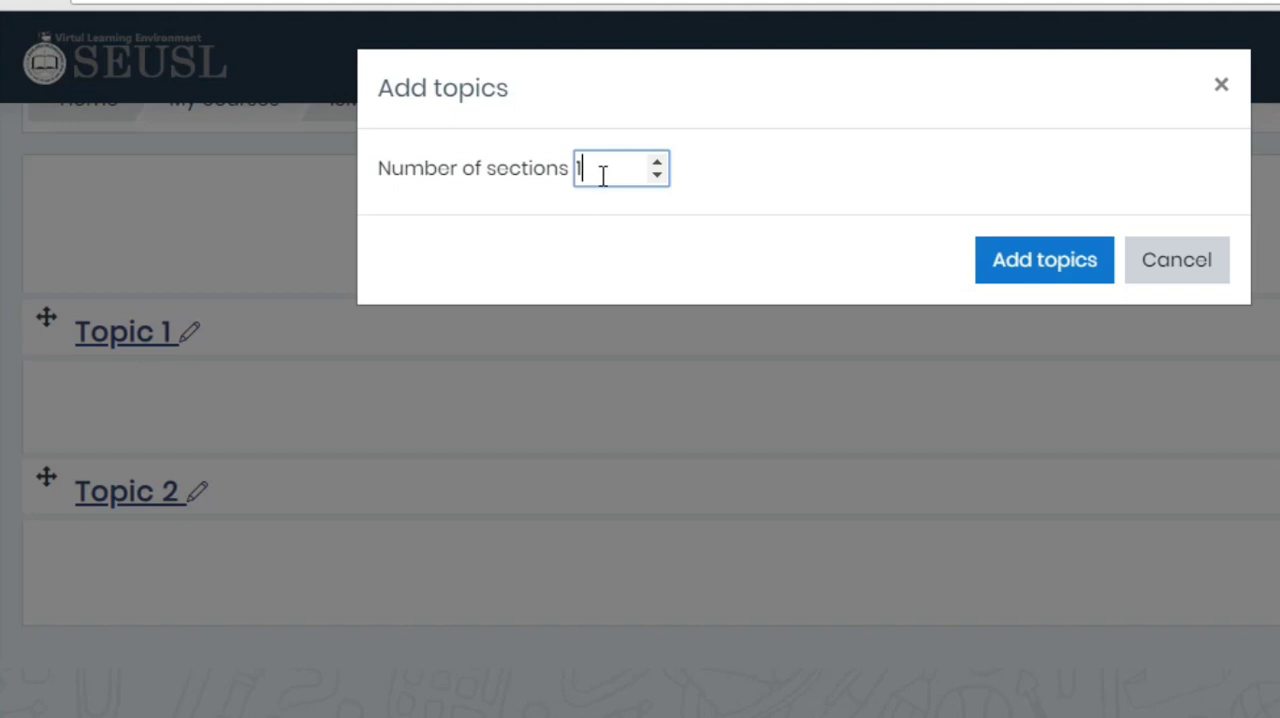
type("3")
left_click(1070, 270)
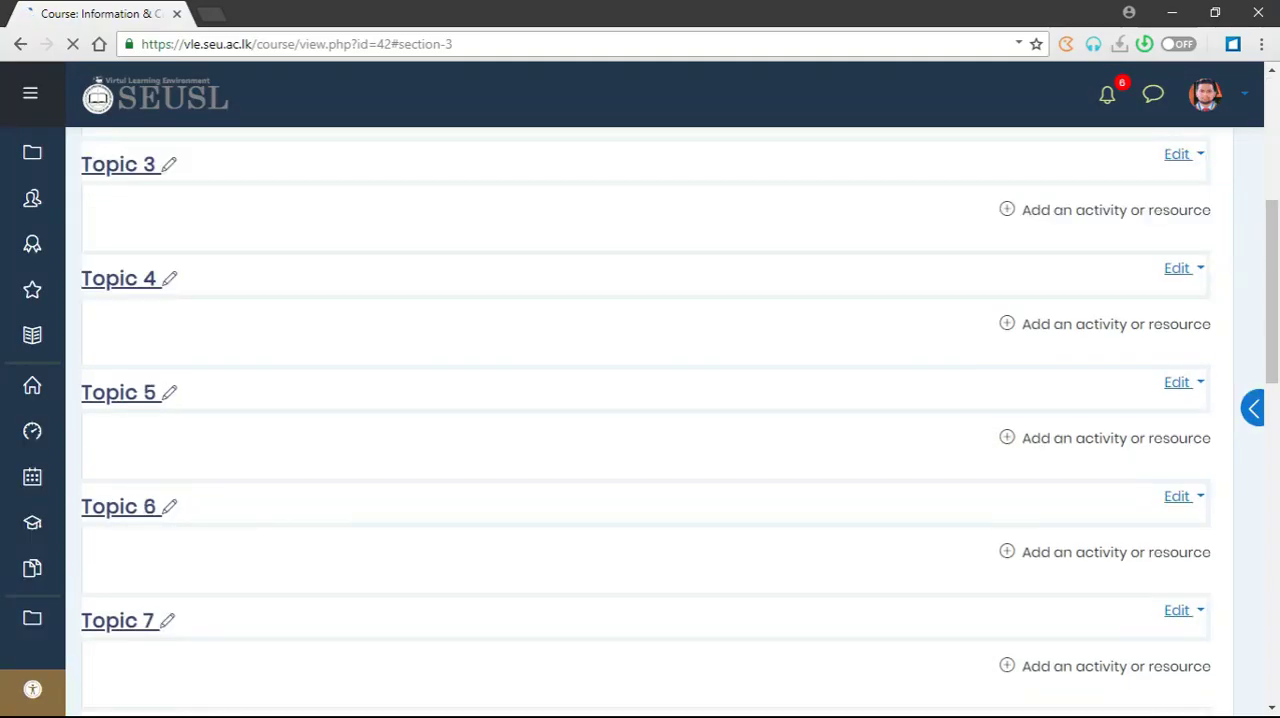
scroll(428, 430, "up", 3)
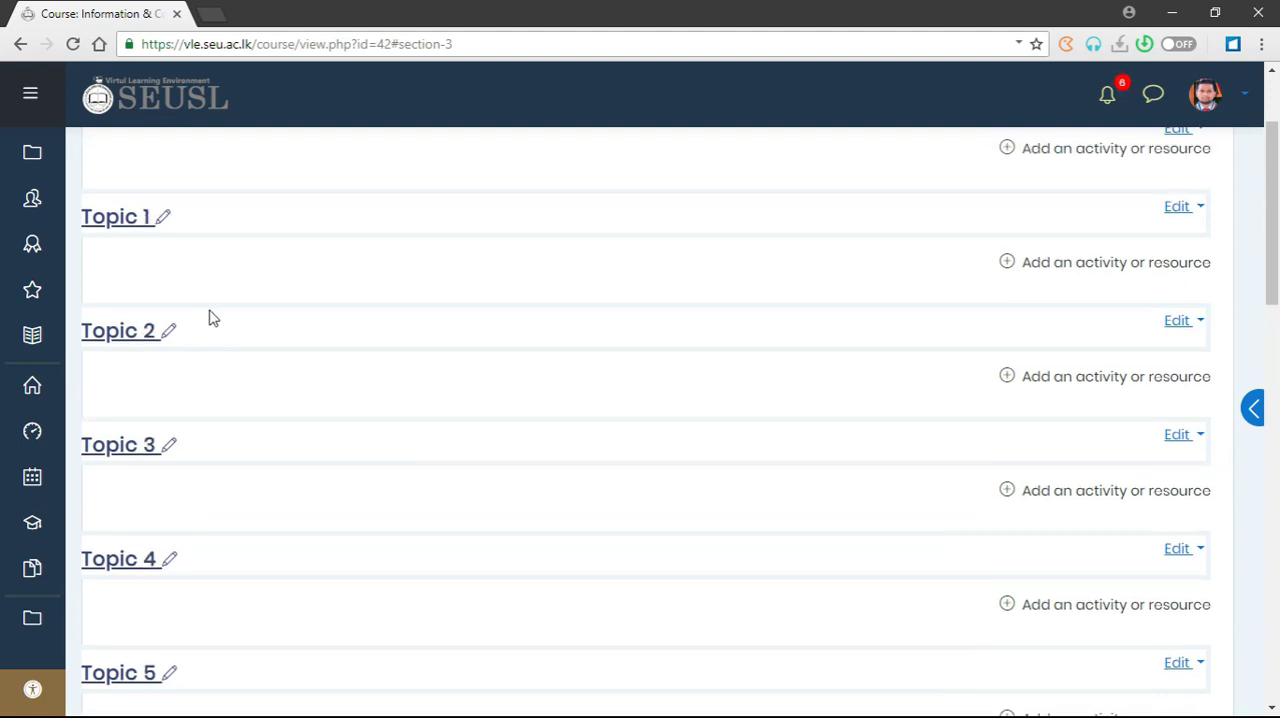
scroll(288, 449, "down", 8)
scroll(288, 453, "down", 4)
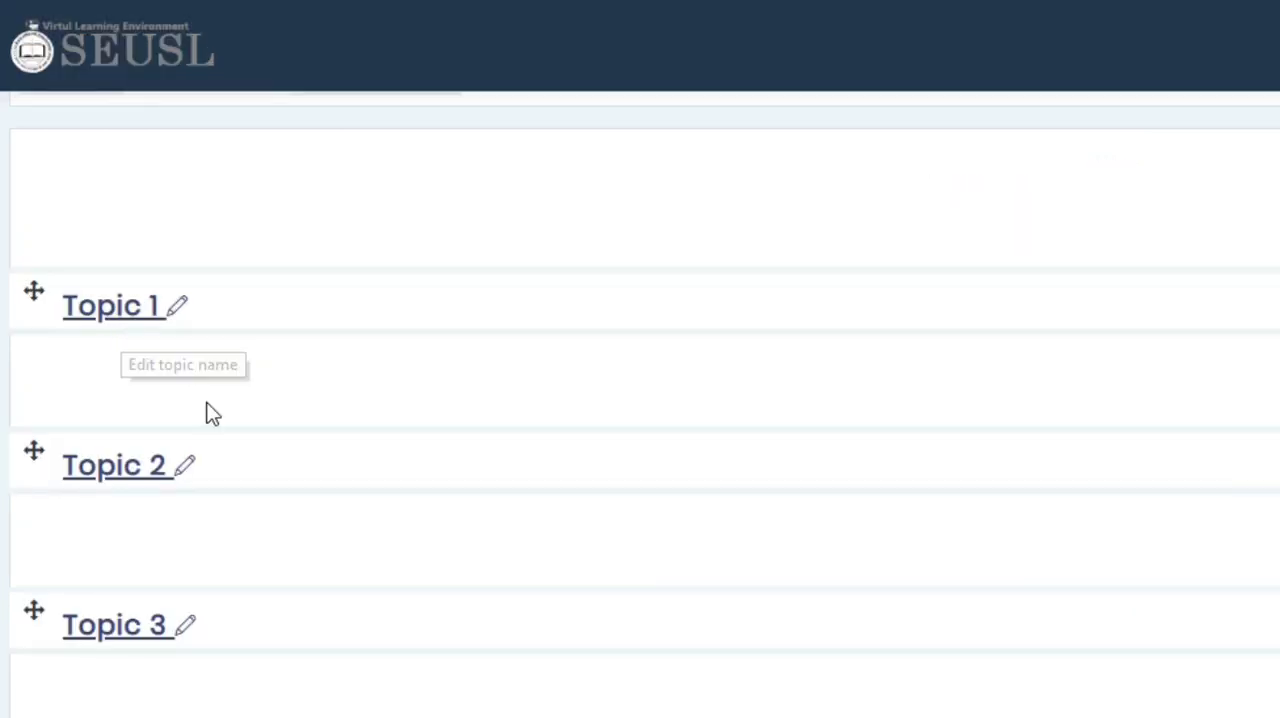
- Rename Topic 1 as "Lecture Week 01"
left_click(178, 310)
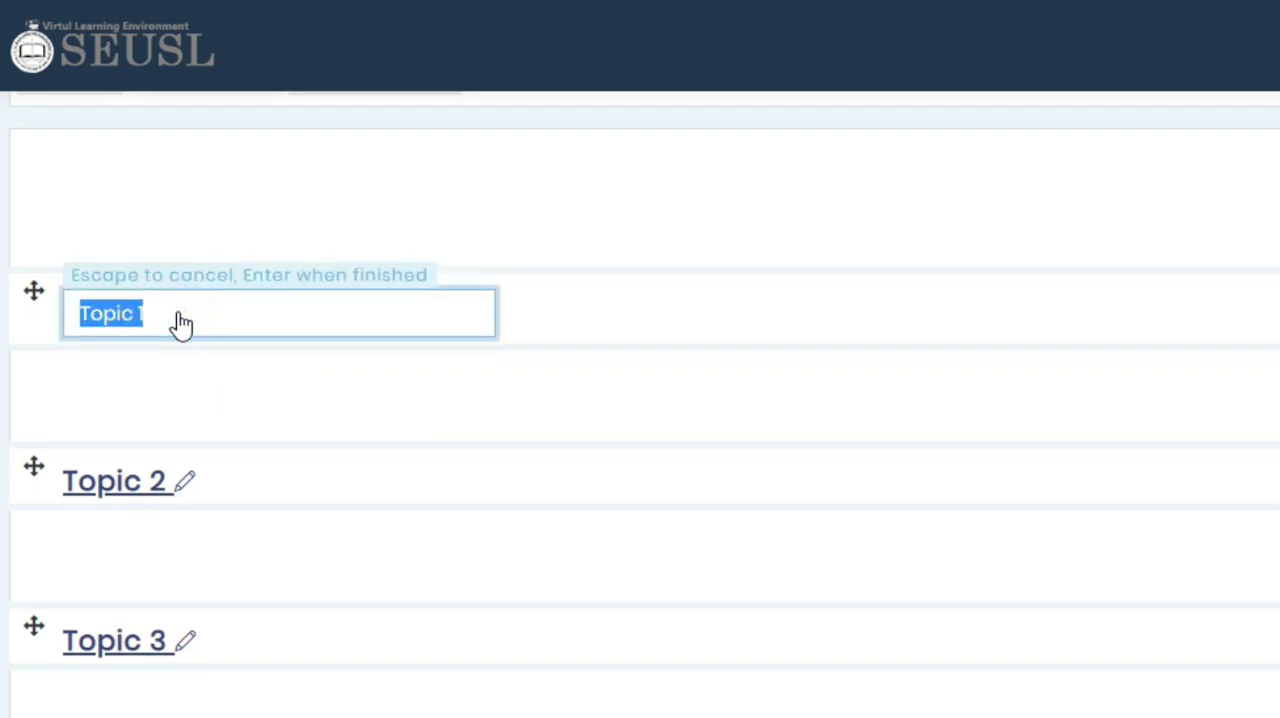
type("Lectur")
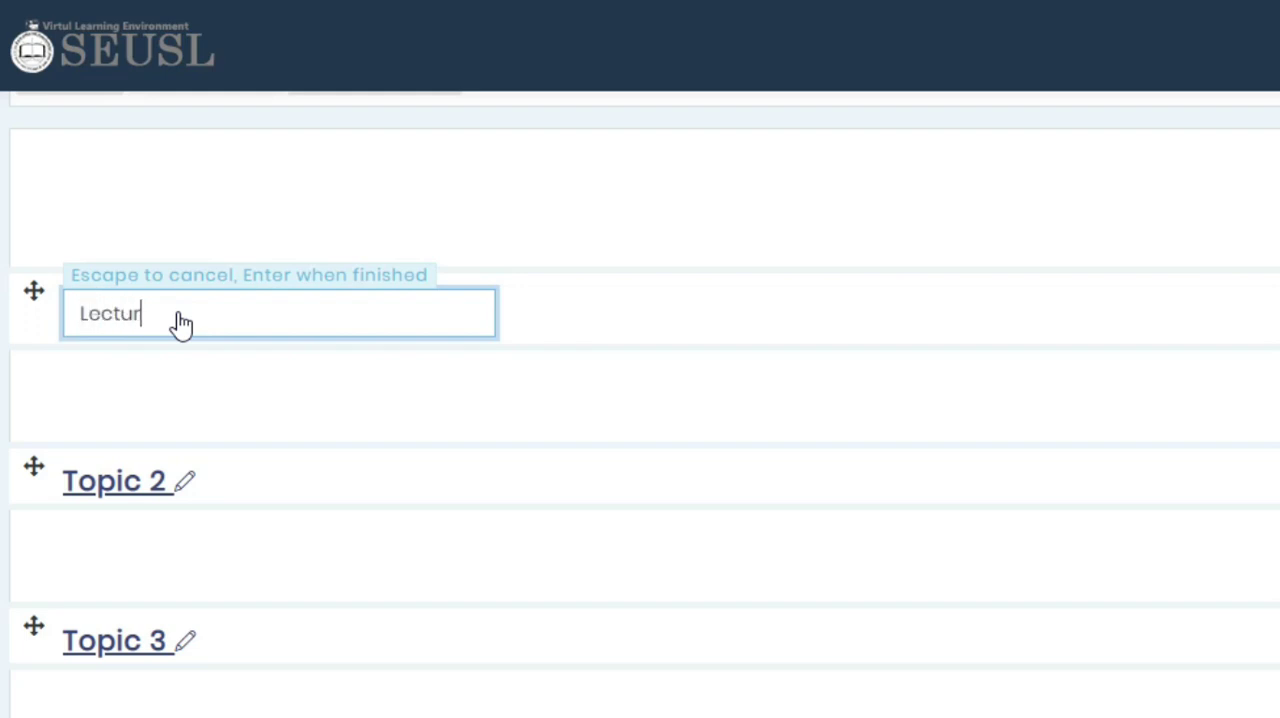
type("e Week 01")
left_click(400, 110)
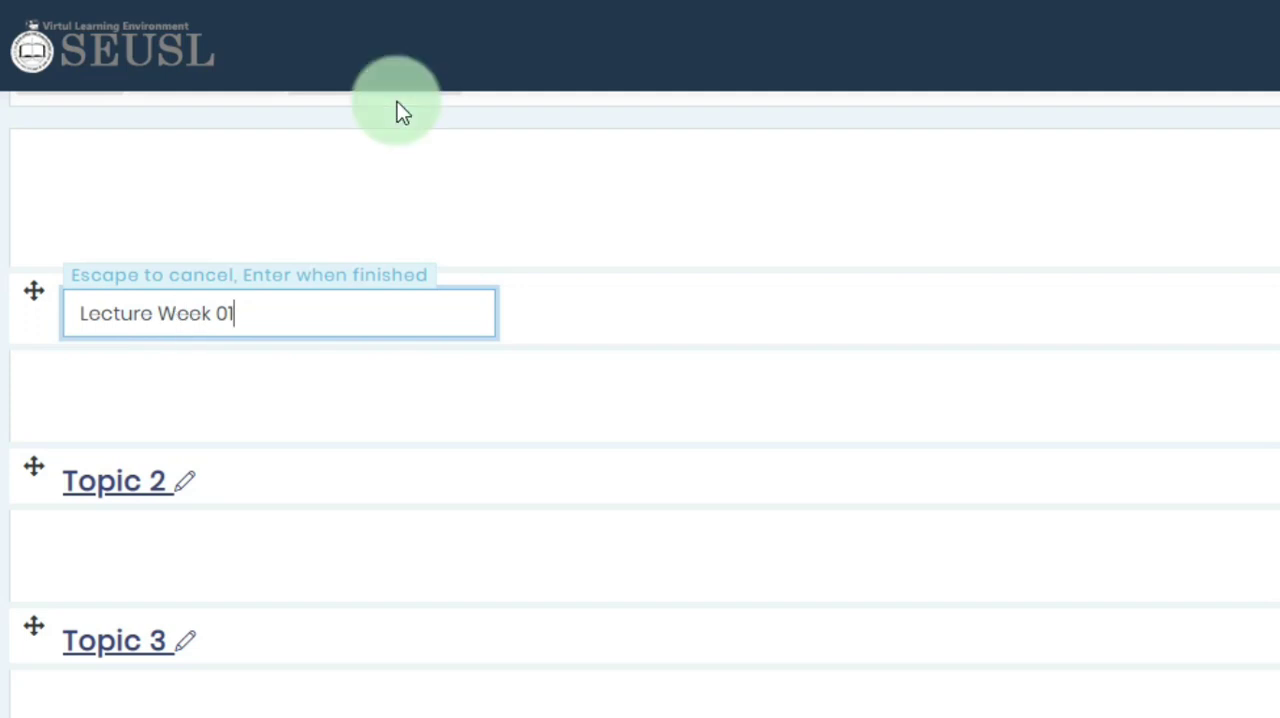
key("Return")
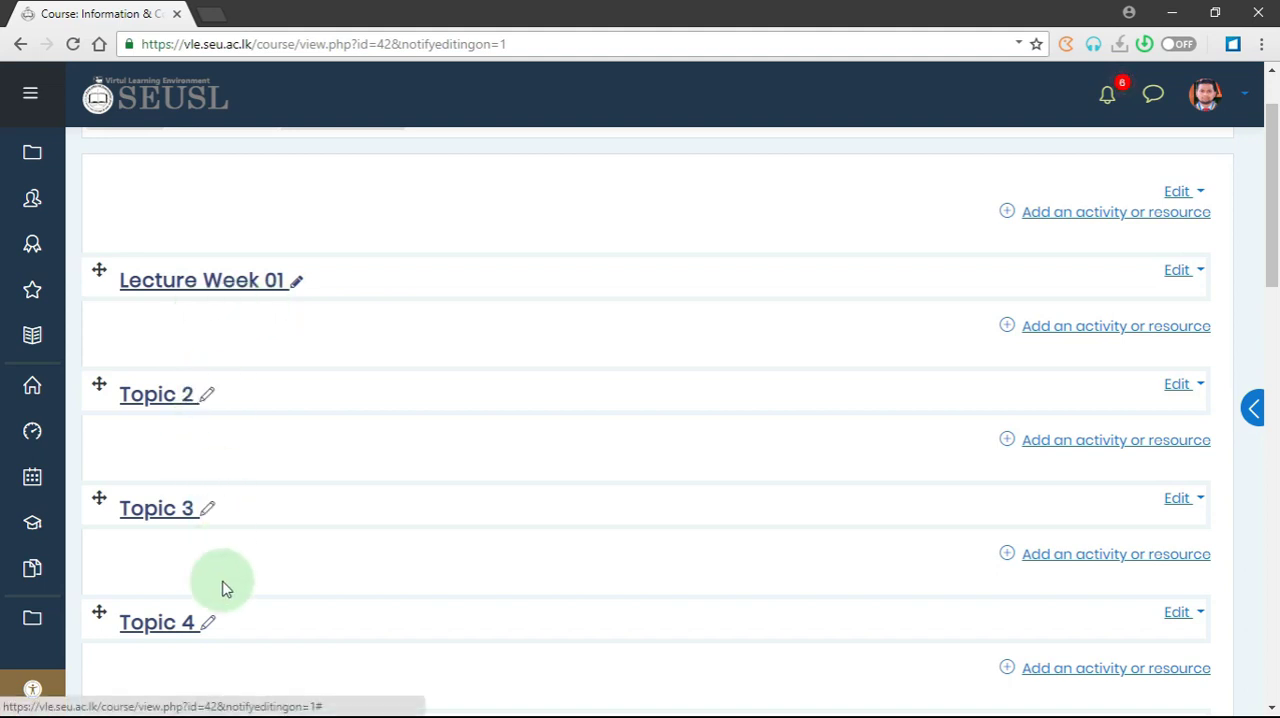
- Copy the name of the first lecture section and reuse it to rename Topic 2 as "Lecture Week 02"
scroll(225, 588, "down", 9)
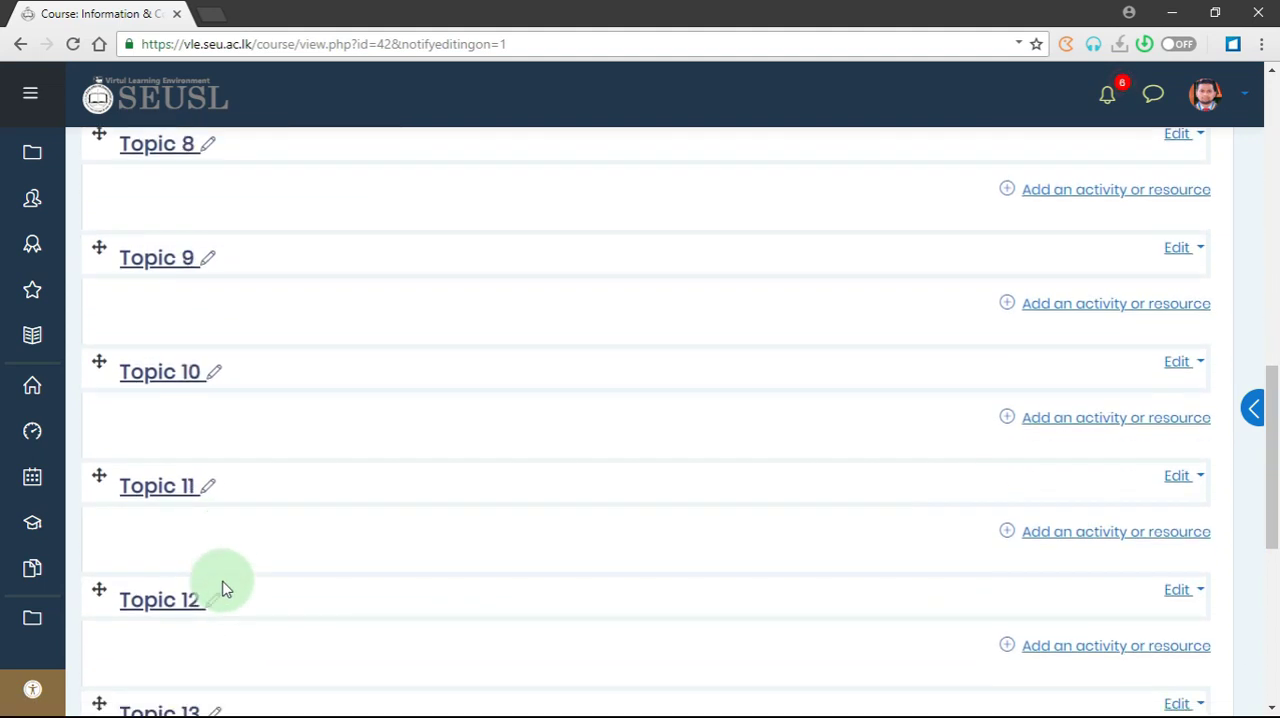
scroll(225, 588, "down", 3)
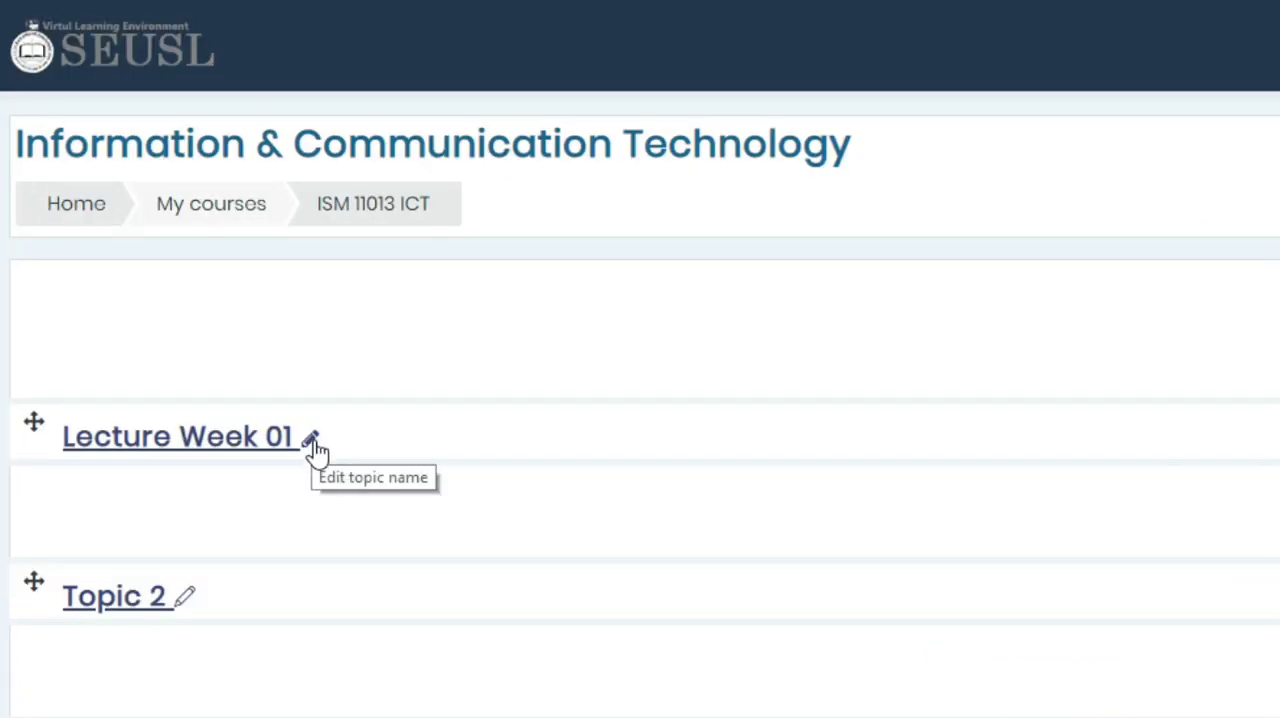
left_click(311, 443)
key("ctrl+c")
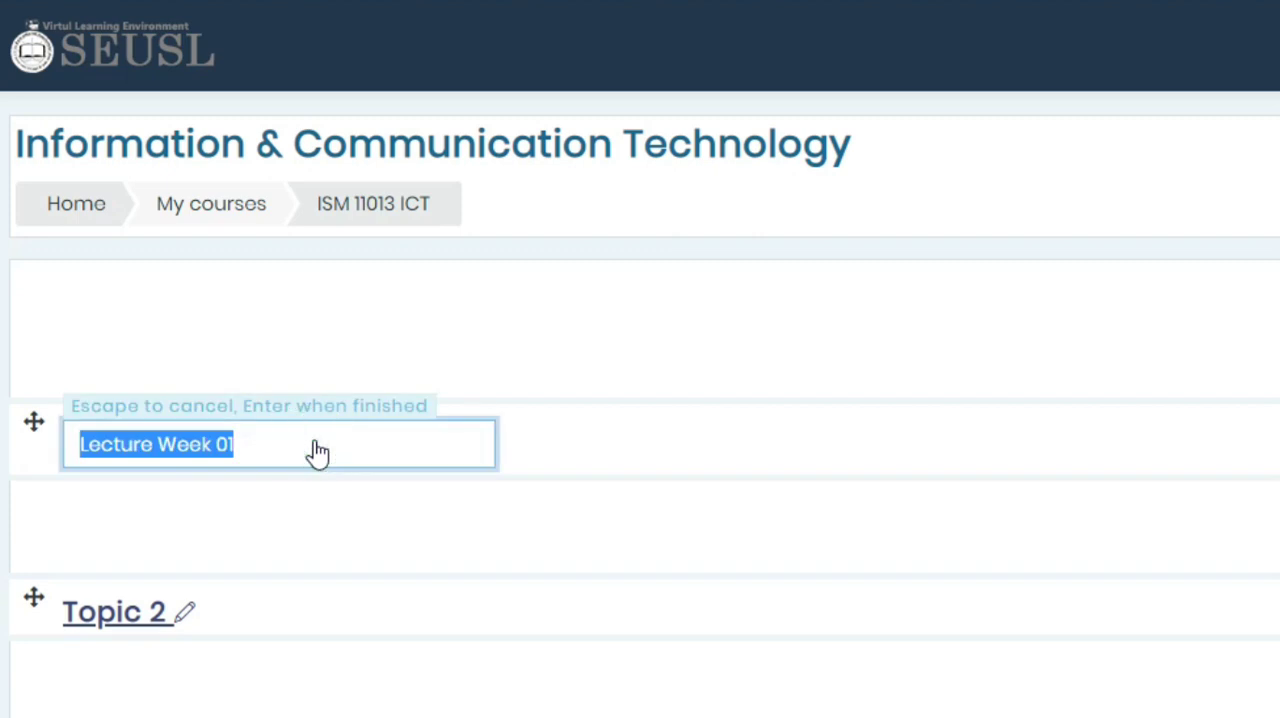
left_click(188, 618)
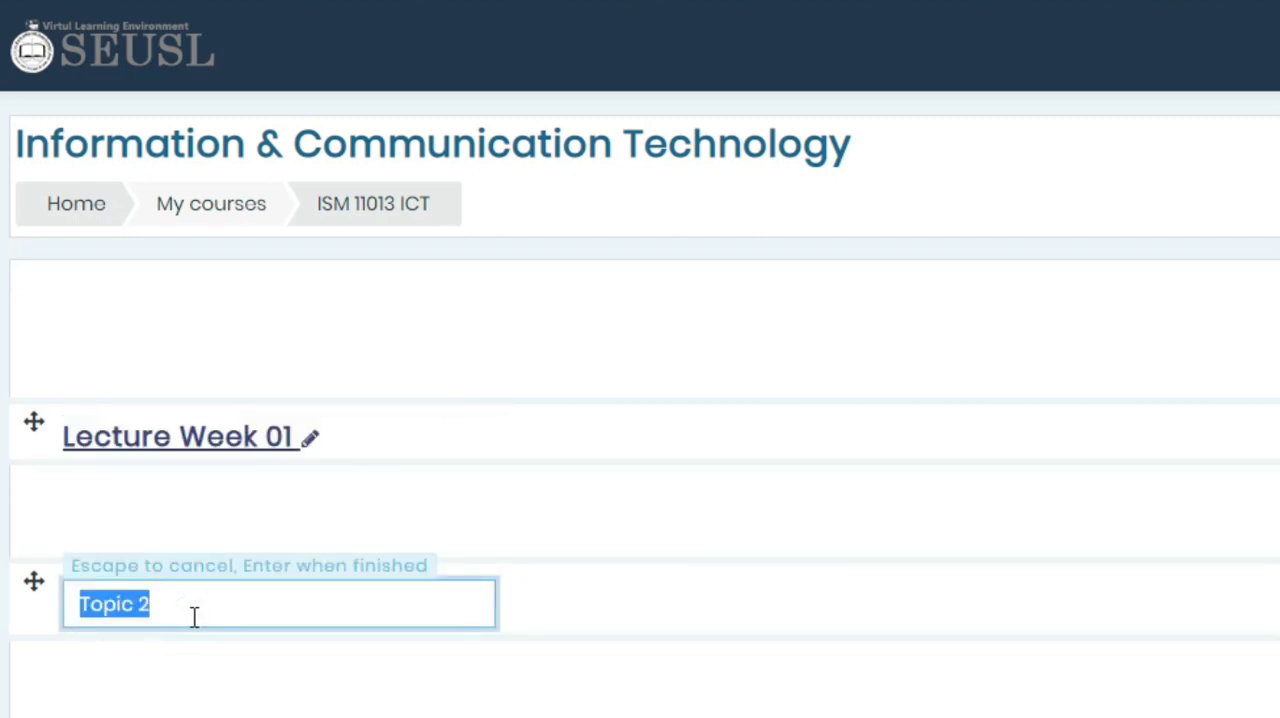
key("ctrl+v")
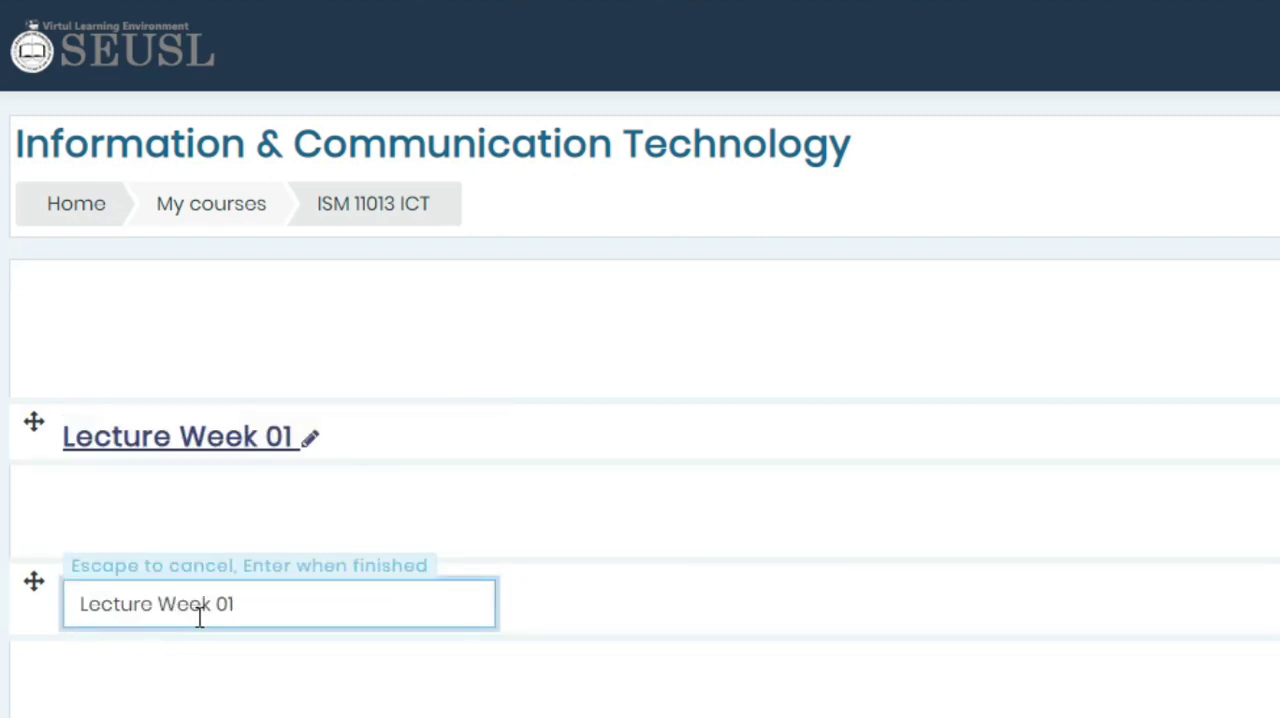
type("2")
key("Return")
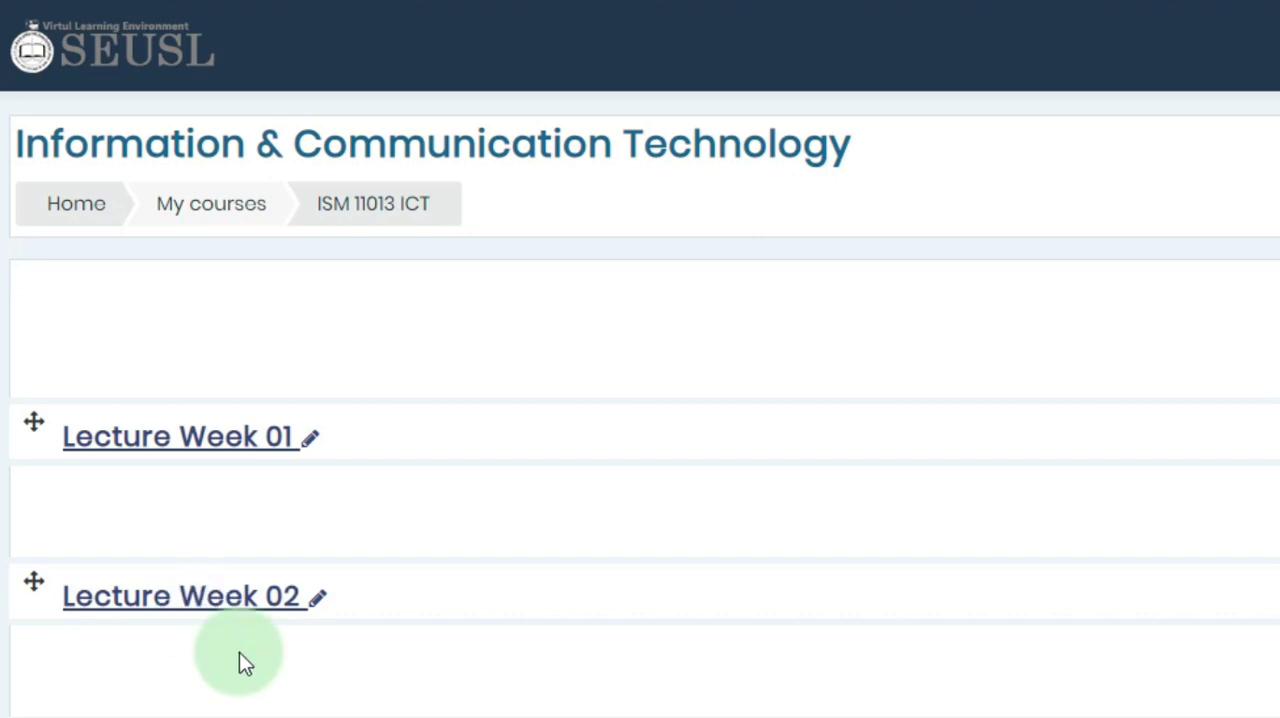
- Rename Topic 3 as "Lecture Week 03" by pasting the copied name and changing its number
scroll(237, 660, "down", 1)
left_click(189, 630)
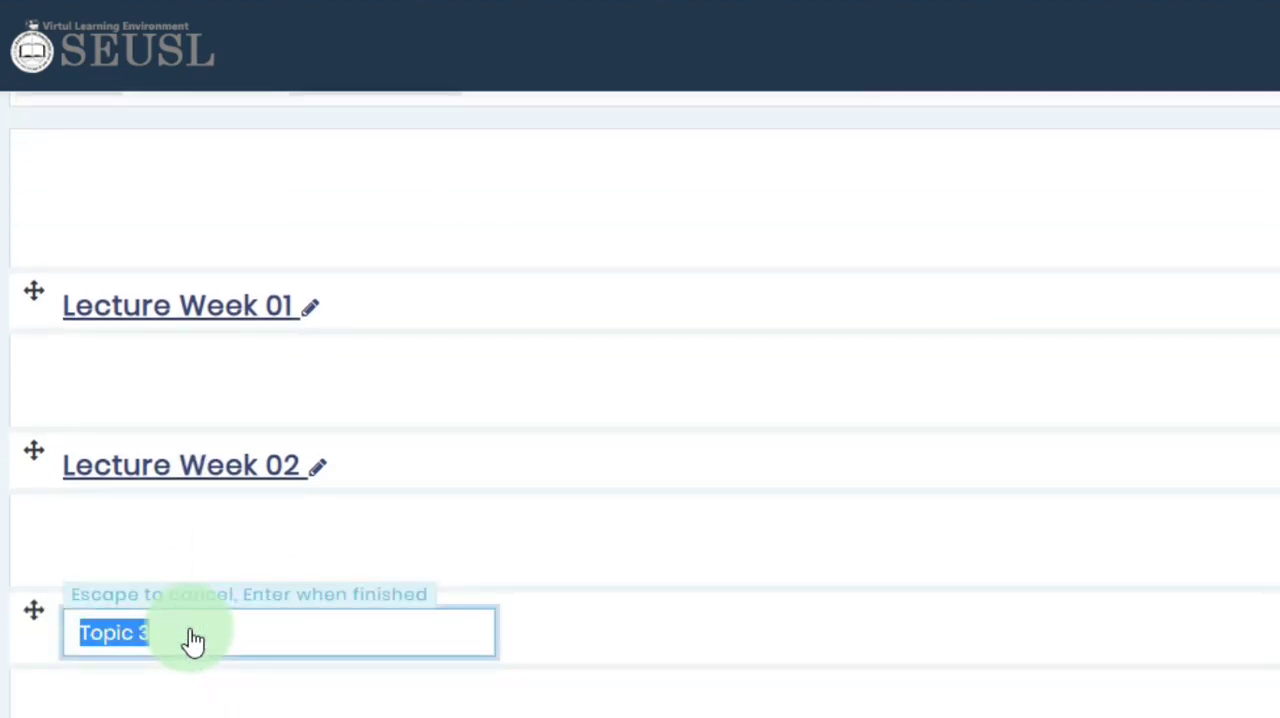
right_click(133, 628)
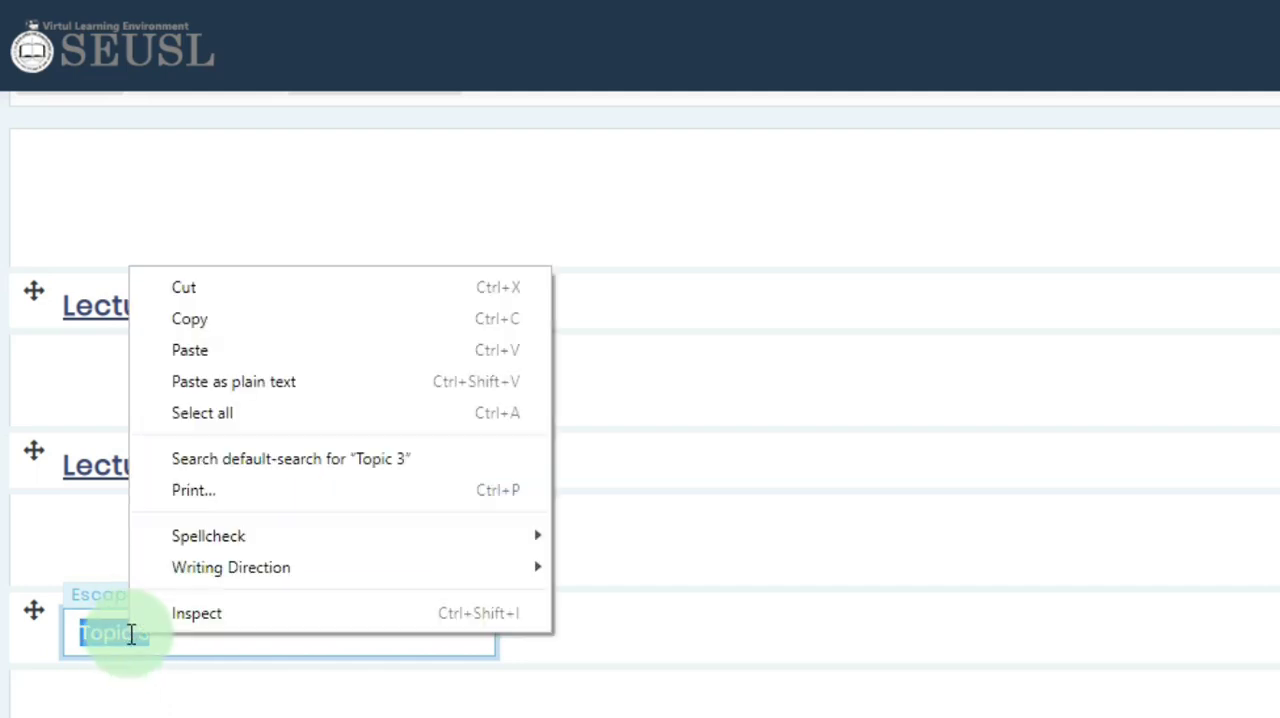
left_click(200, 354)
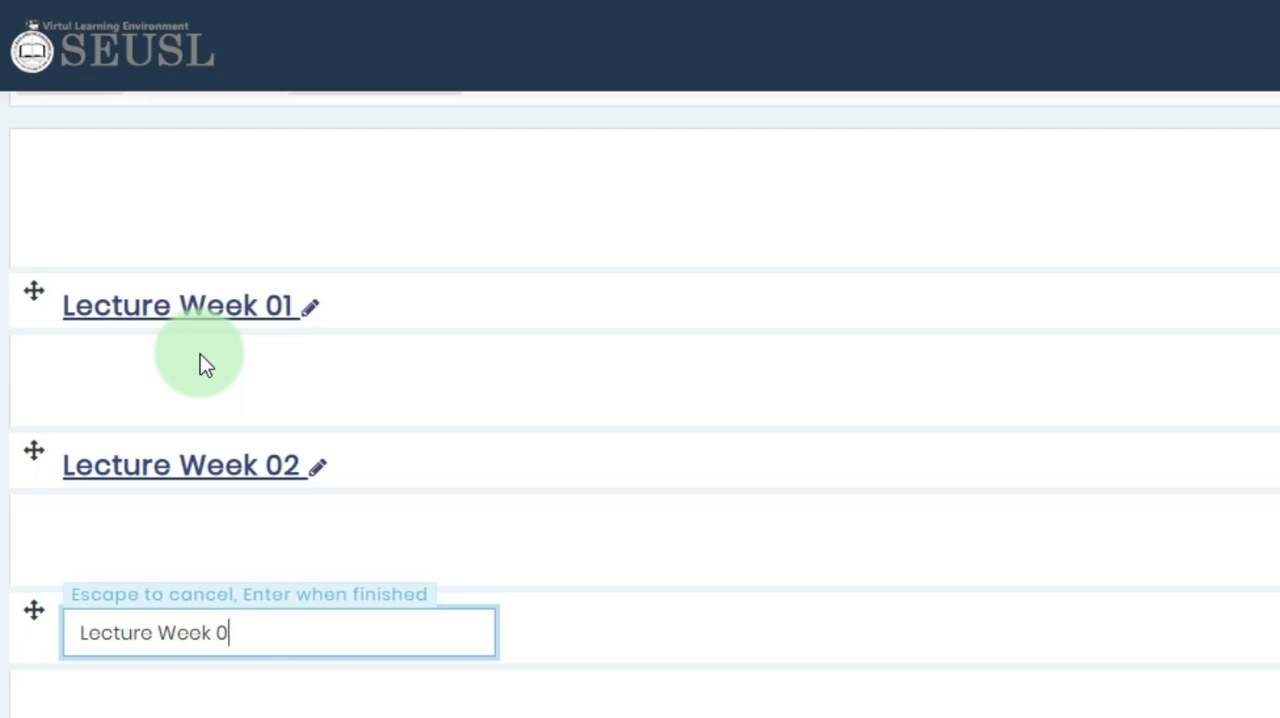
type("3")
key("Return")
- Rename Topic 4 as "Lecture Week 04", reusing the copied section name
scroll(260, 650, "down", 1)
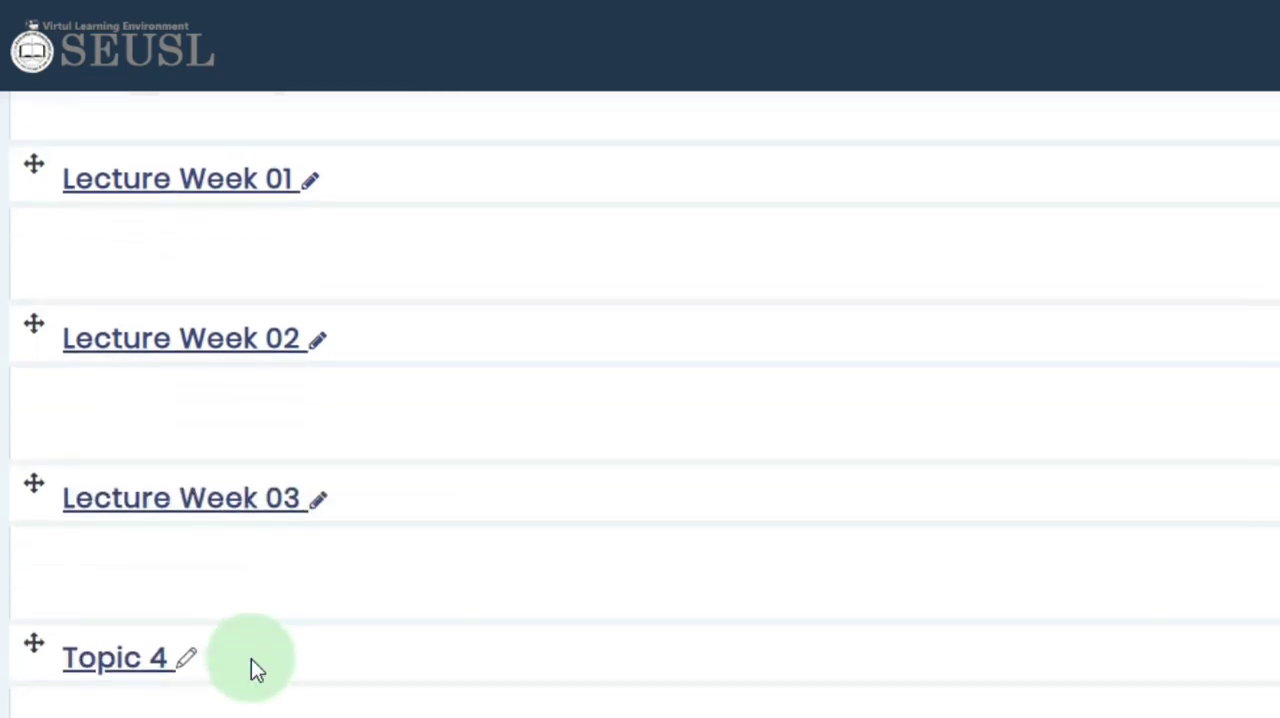
left_click(187, 658)
key("ctrl+v")
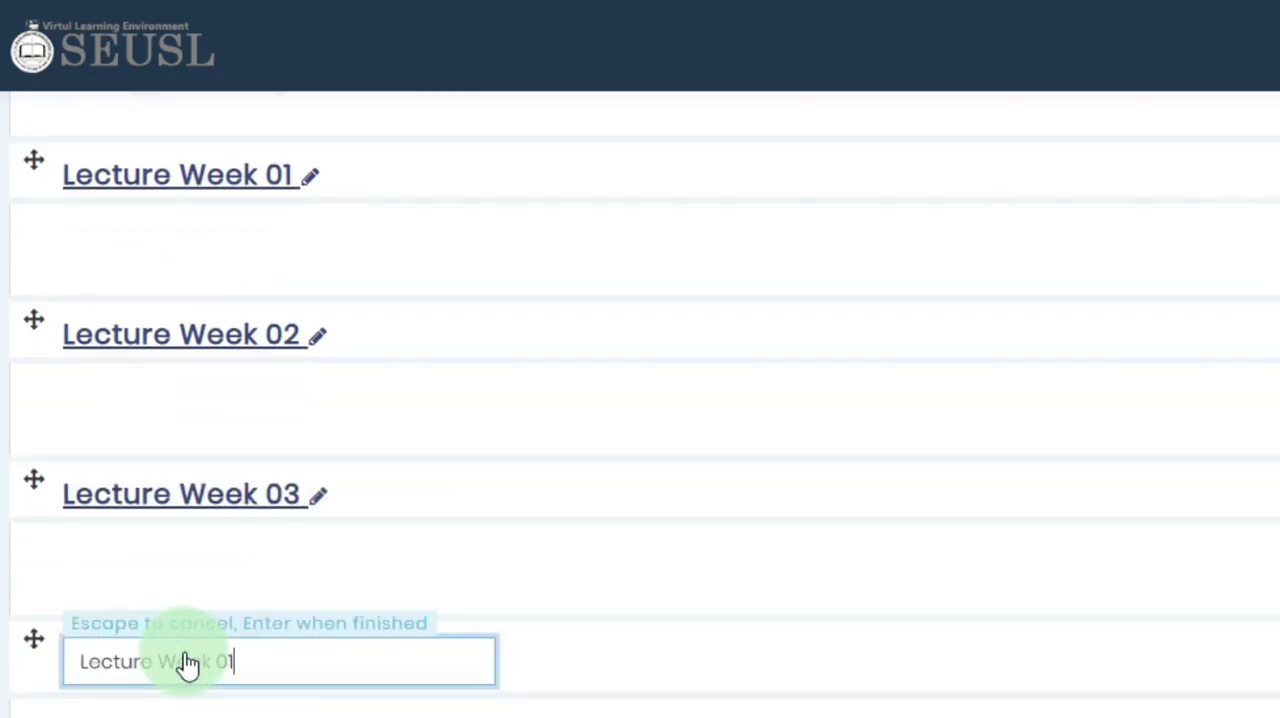
type("4")
key("Return")
- Rename Topic 5 as "Lecture Week 05", reusing the copied section name
scroll(211, 550, "down", 1)
left_click(211, 550)
key("ctrl+v")
key("BackSpace")
type("5")
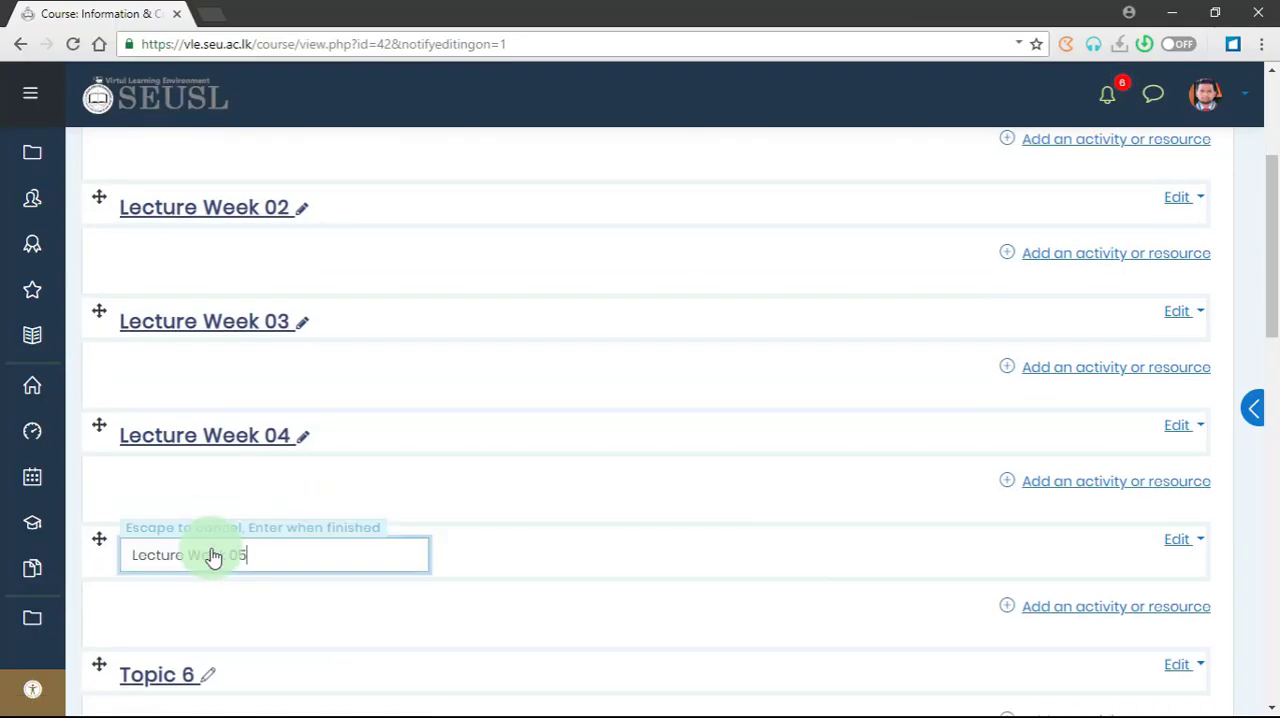
key("Return")
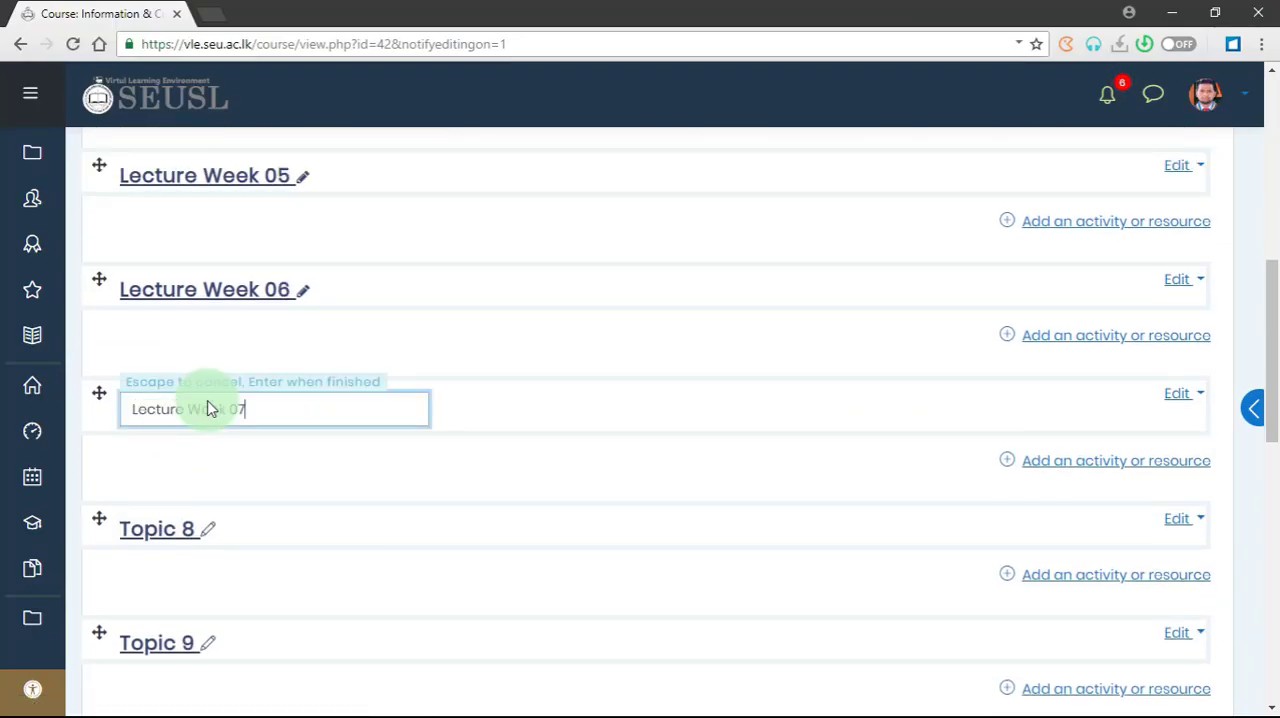
- Rename Topics 6, 7 and 8 as "Lecture Week 06", "Lecture Week 07" and "Lecture Week 08"
key("Return")
scroll(212, 408, "down", 1)
left_click(212, 426)
type("Lecture Week 0")
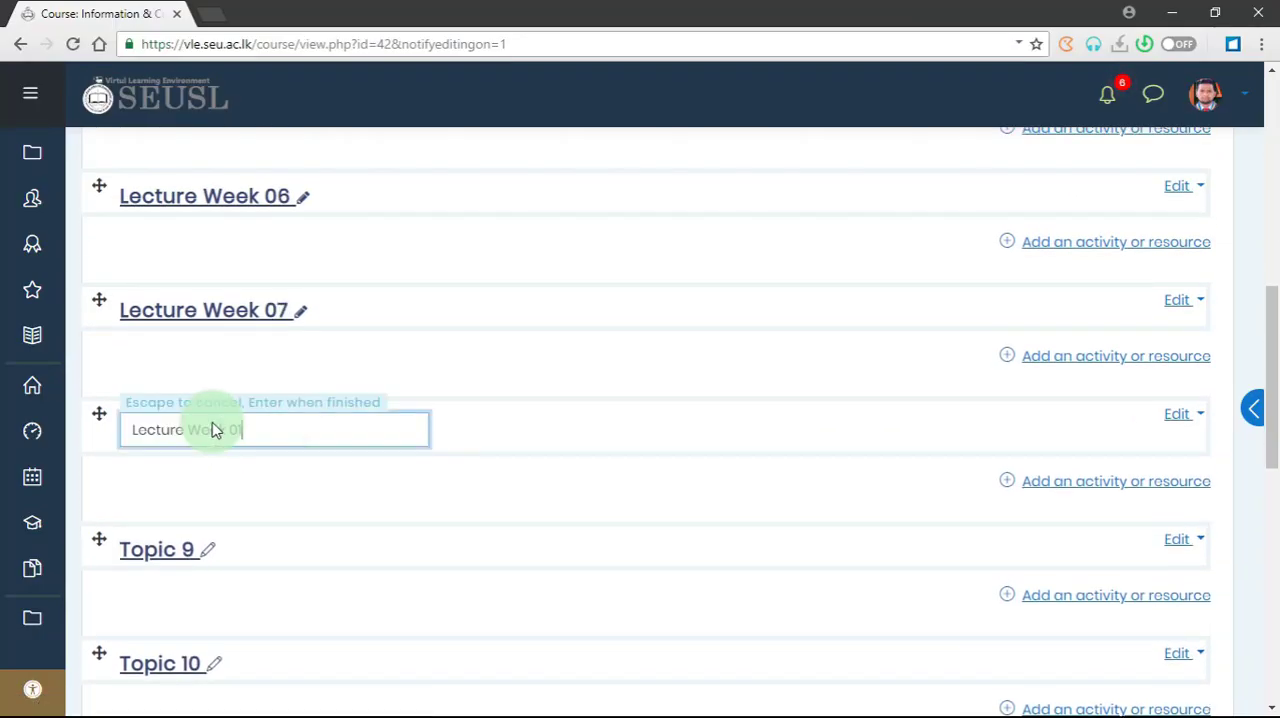
key("Return")
left_click(288, 423)
key("ctrl+c")
type("8")
- Rename Topic 9 as "Lecture Week 09", reusing the copied section name
key("Return")
left_click(208, 542)
key("ctrl+v")
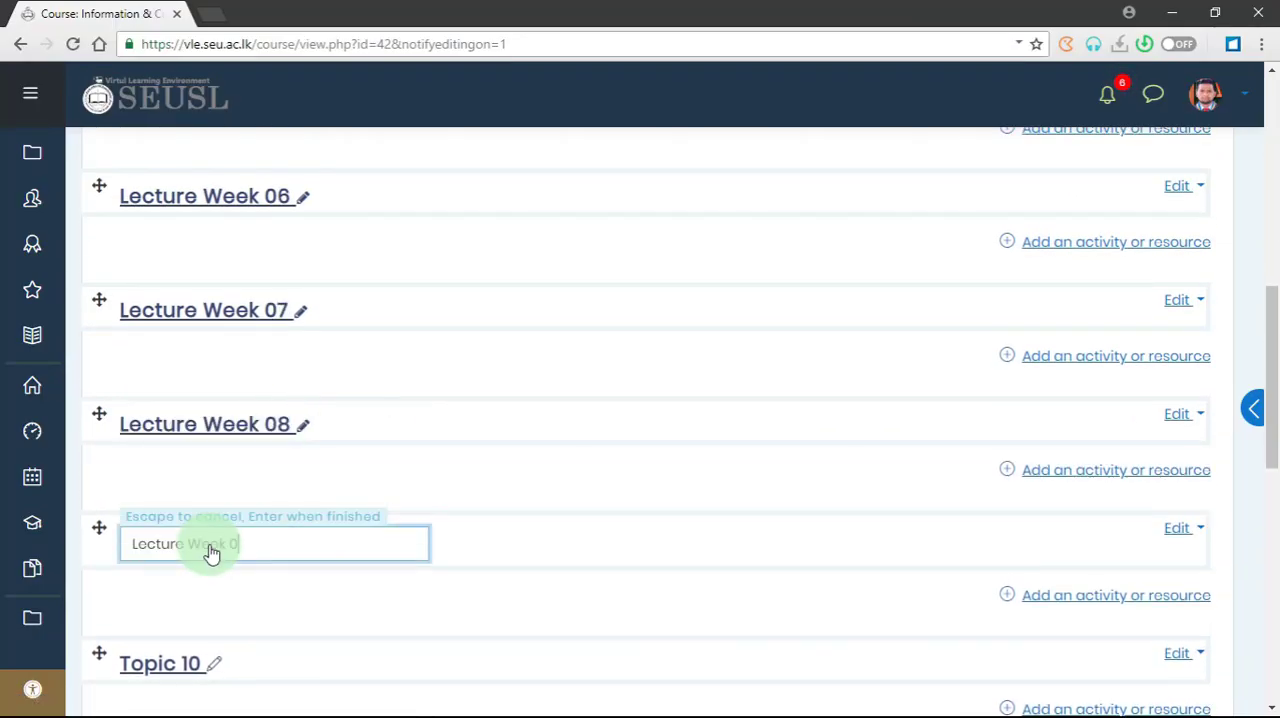
type("9")
- Rename Topic 10 as "Lecture Week 10", reusing the copied section name
key("Return")
scroll(210, 556, "down", 1)
left_click(214, 563)
key("ctrl+v")
key("BackSpace")
type("10")
- Rename Topic 11 as "Lecture Week 11", reusing the copied section name
key("Return")
scroll(220, 575, "down", 2)
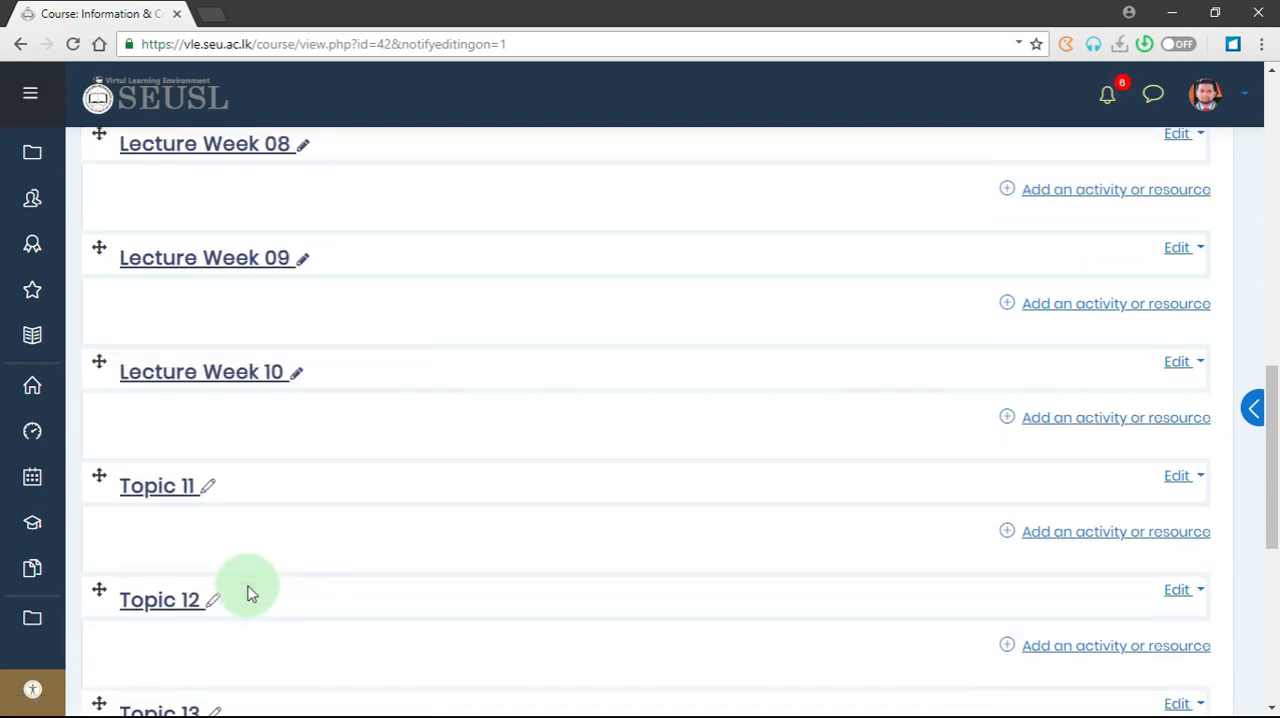
left_click(208, 487)
type("Lecture Week 1")
type("1")
- Rename Topics 12, 13, 14 and 15 as "Lecture Week 12", "Lecture Week 13", "Lecture Week 14" and "Lecture Week 15"
key("Return")
scroll(206, 497, "down", 2)
left_click(213, 416)
scroll(213, 541, "down", 1)
left_click(213, 538)
type("Lecture Week 1")
type("4")
key("Return")
scroll(213, 545, "down", 1)
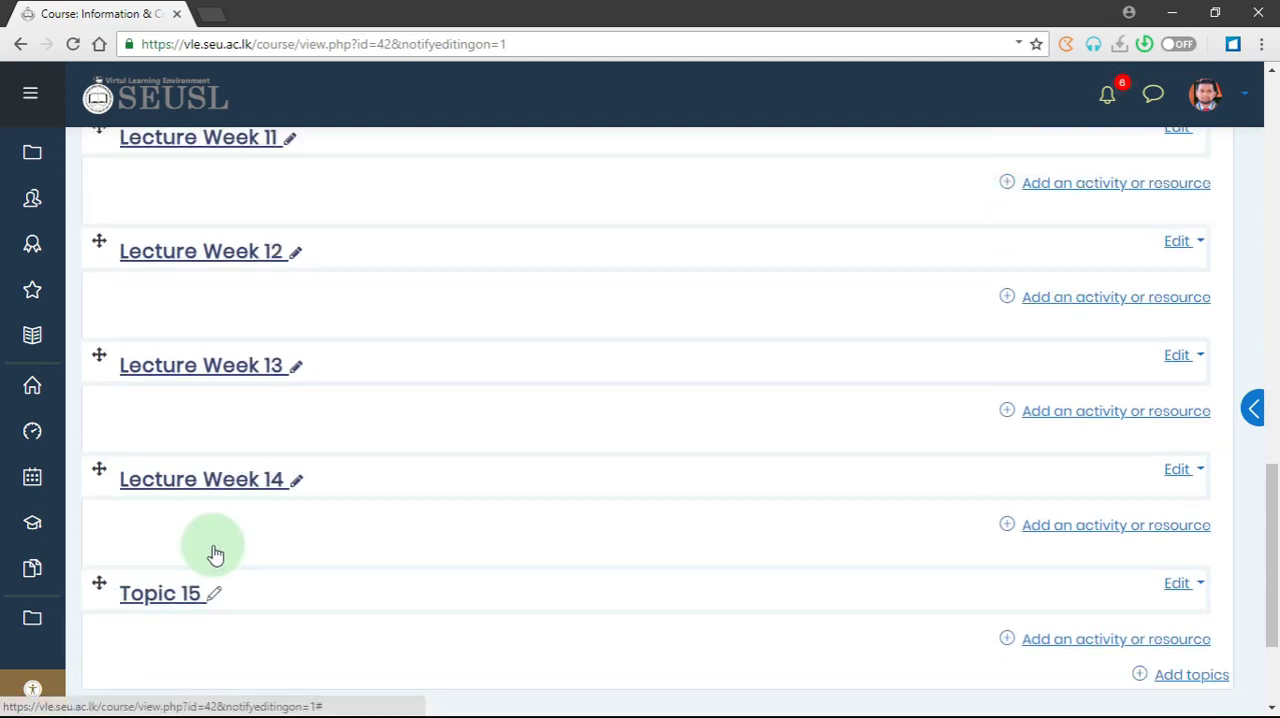
left_click(213, 567)
type("Lecture Week 1")
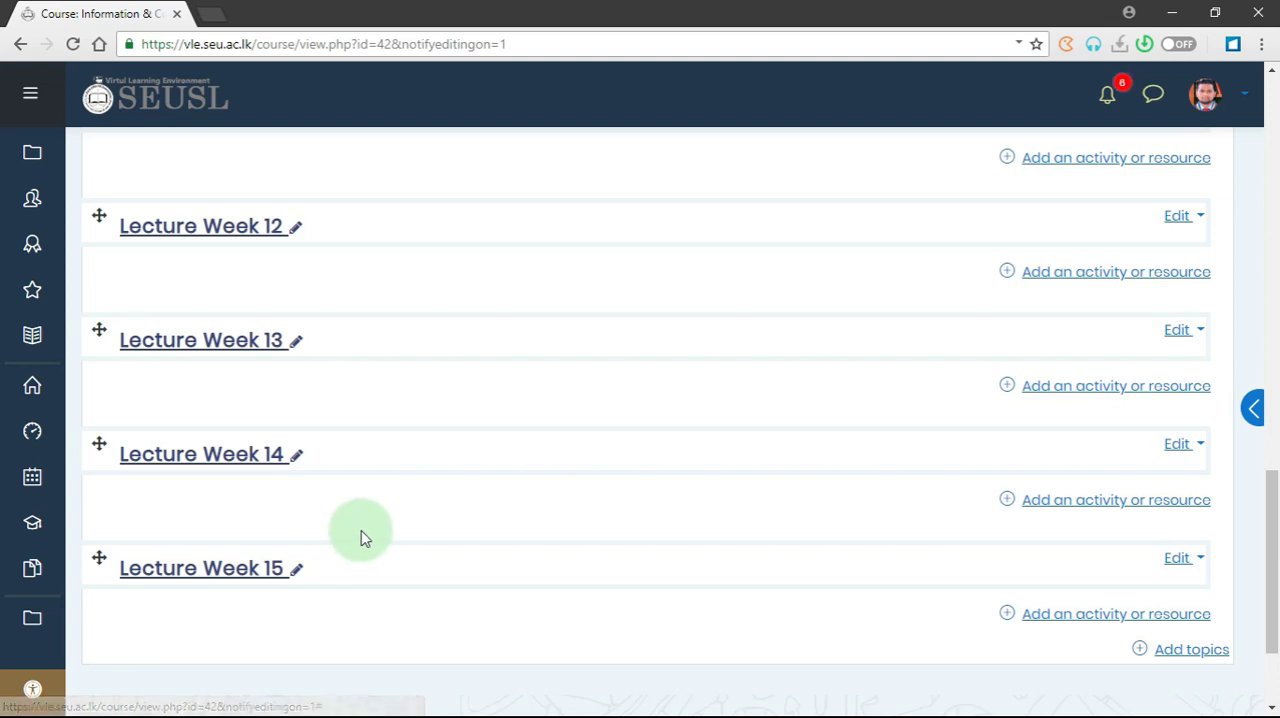
- Add a Book resource to the Lecture Week 01 section and name it "Course Specification - ISM11013"
scroll(362, 525, "up", 10)
scroll(365, 525, "up", 3)
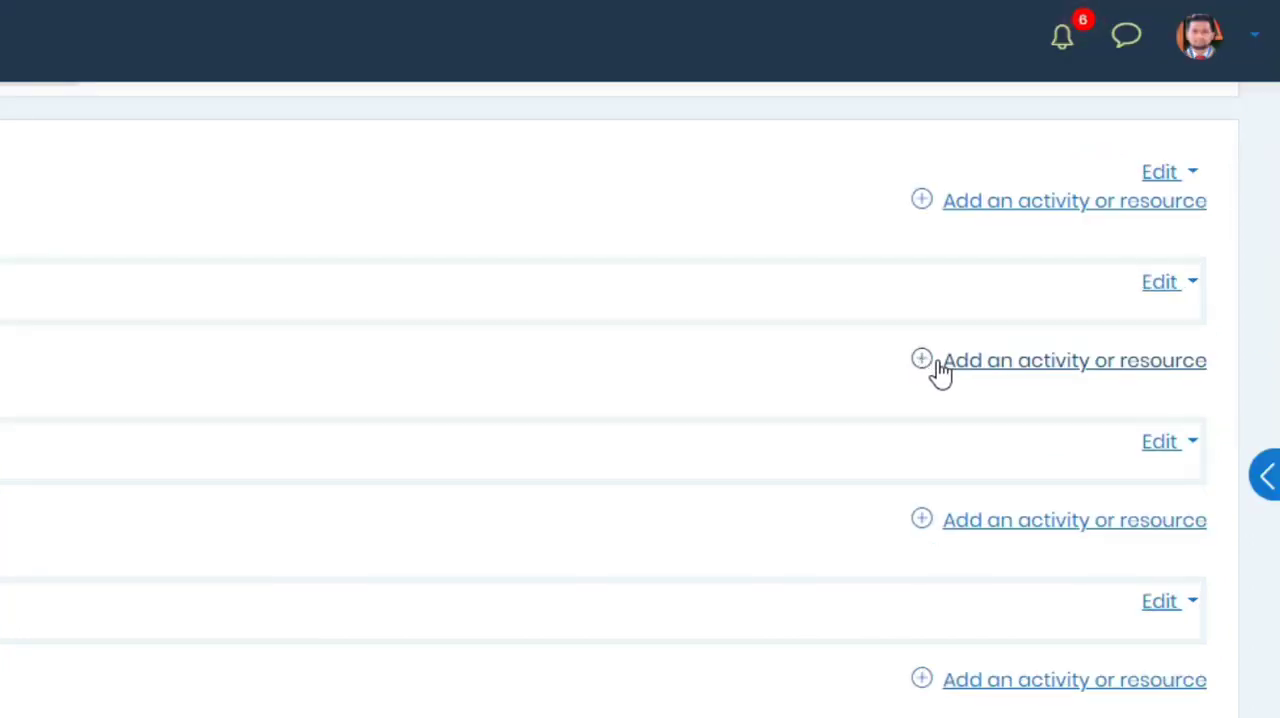
left_click(1072, 366)
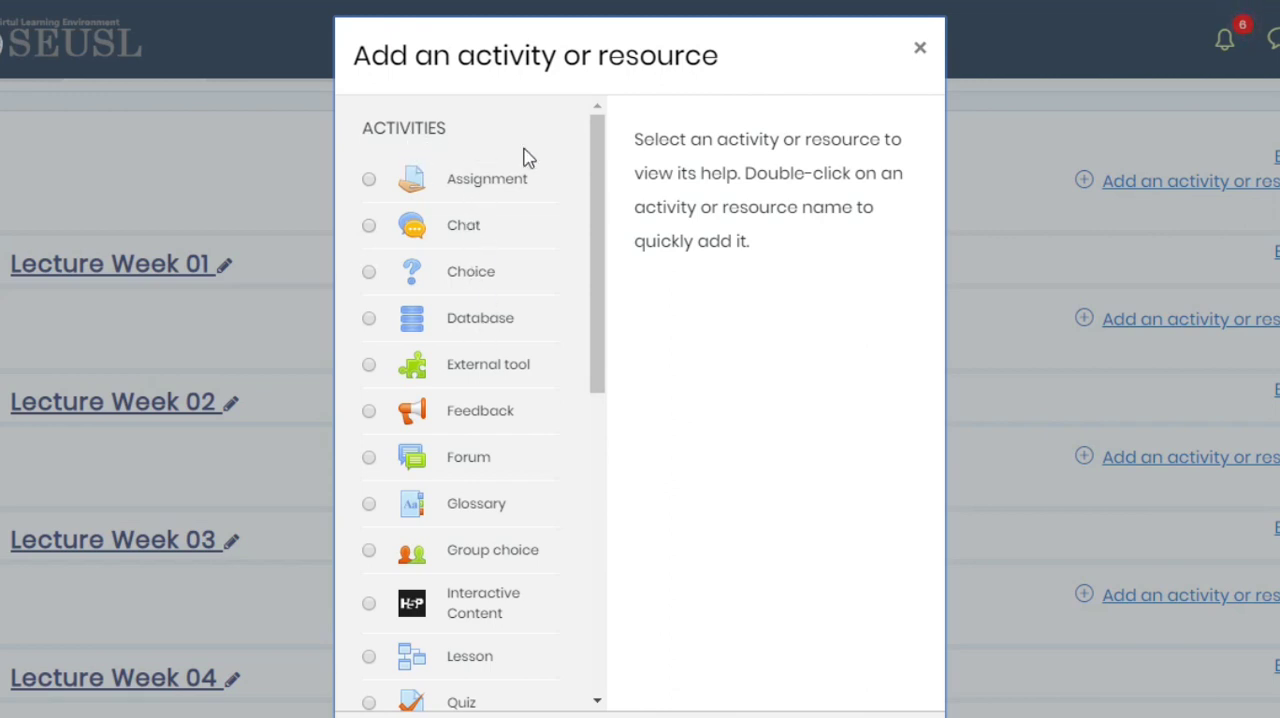
left_click_drag(597, 165, 583, 490)
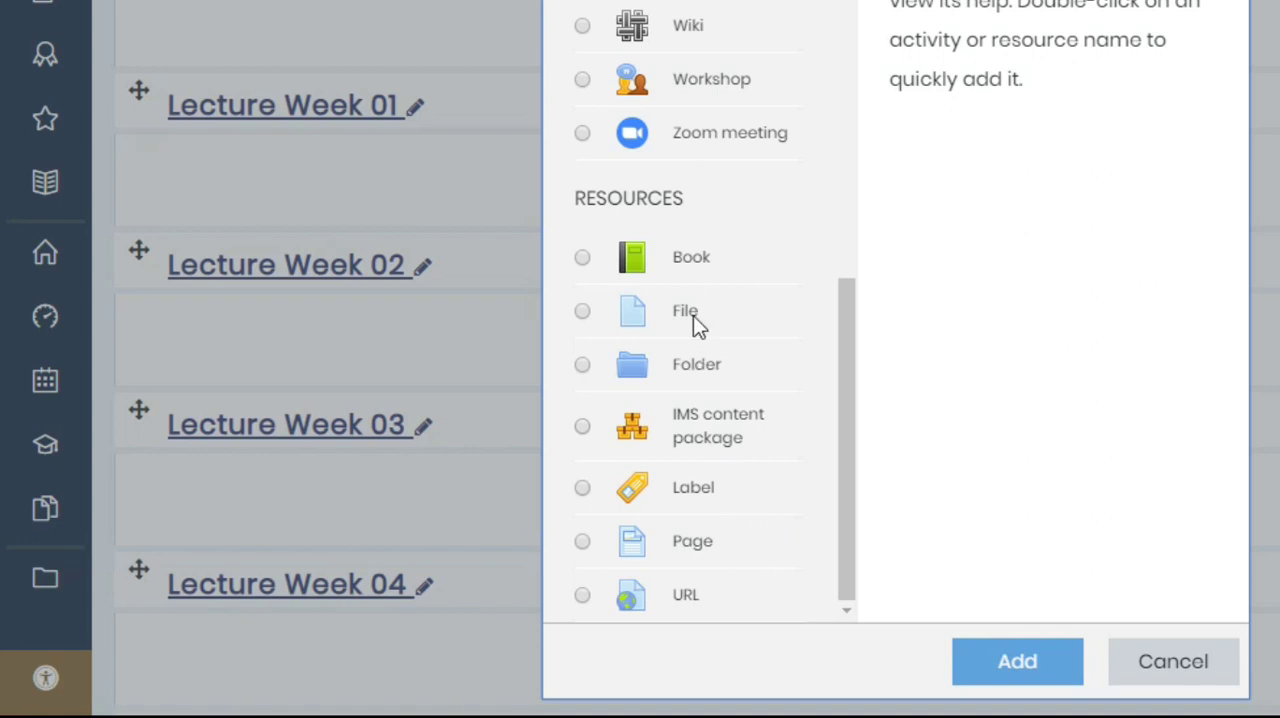
left_click(701, 262)
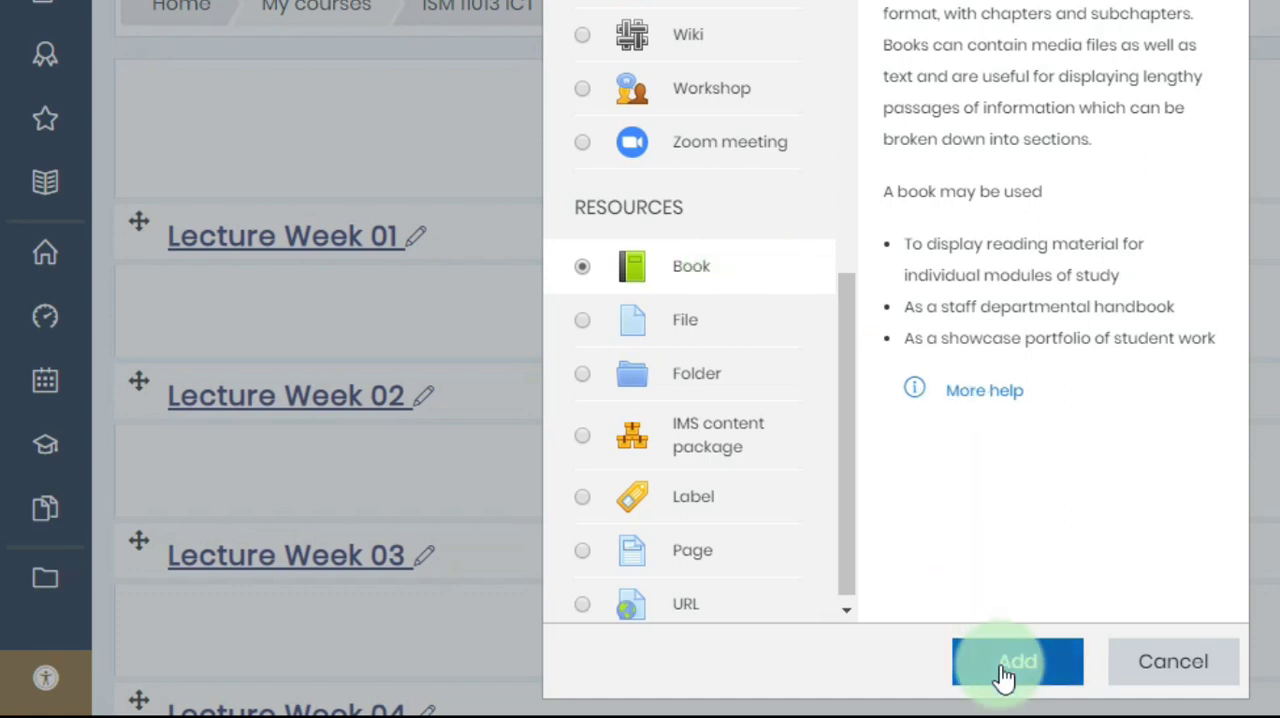
left_click(970, 672)
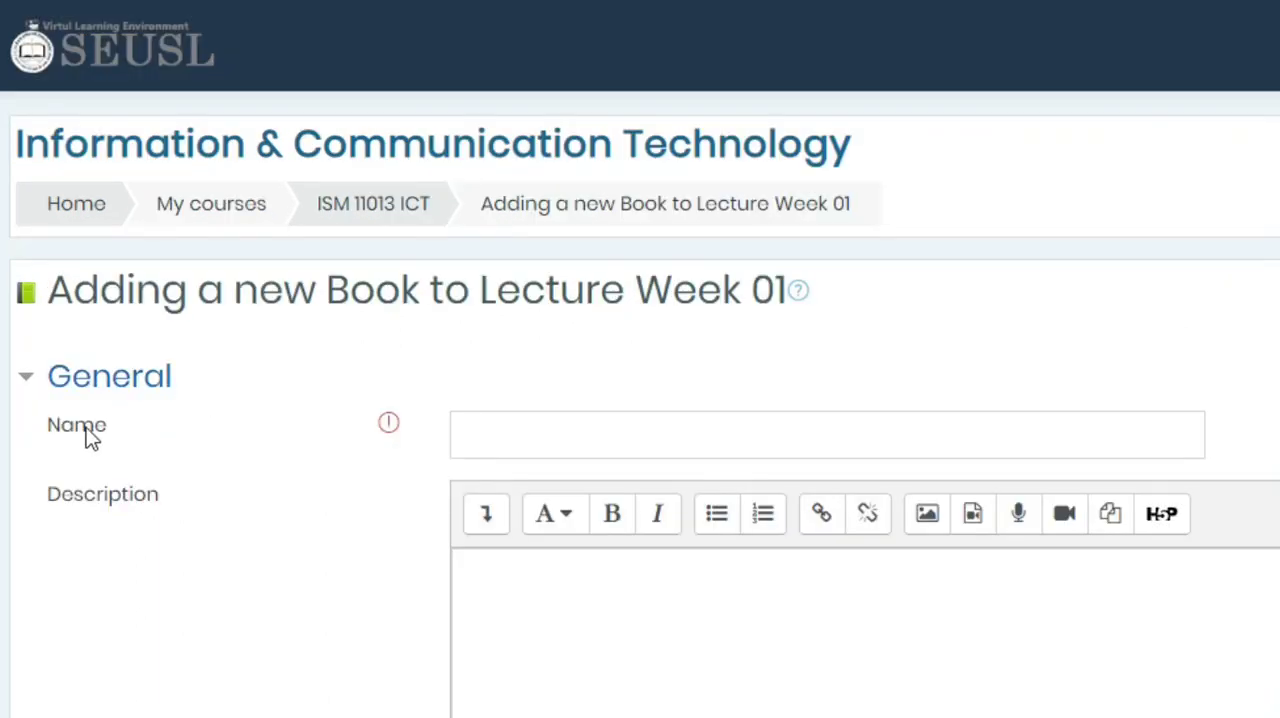
left_click(503, 425)
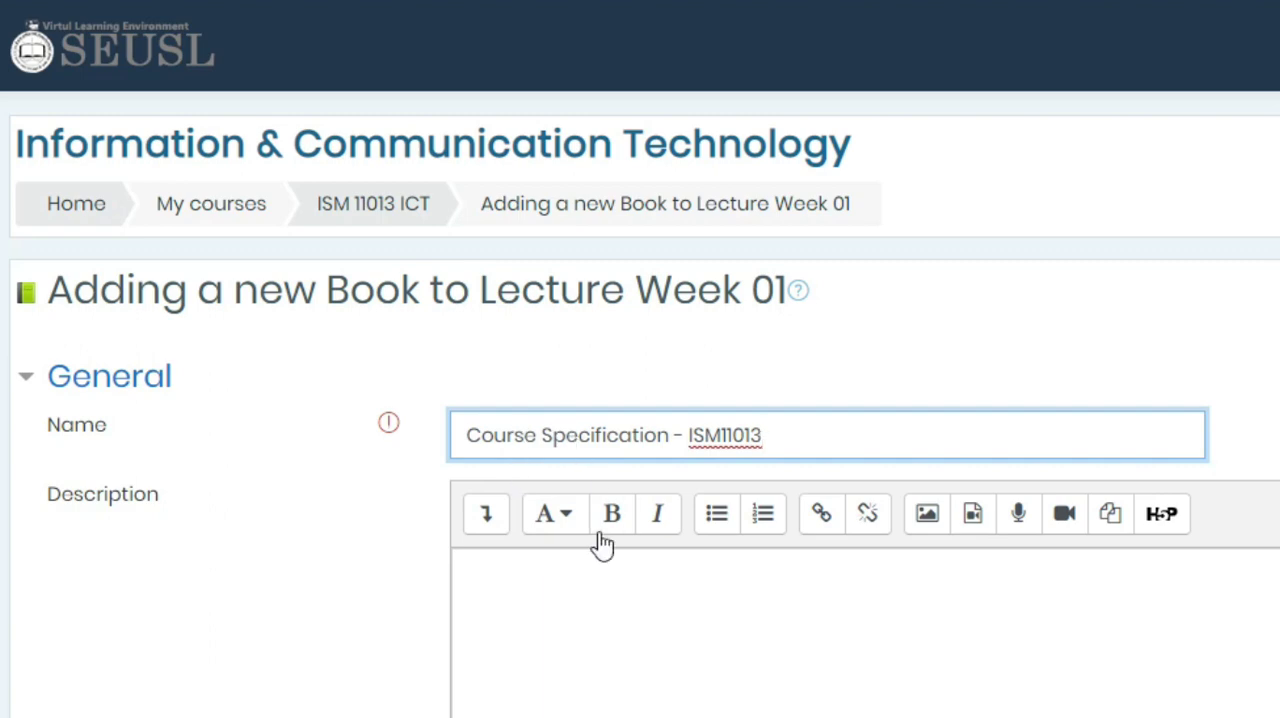
left_click(610, 622)
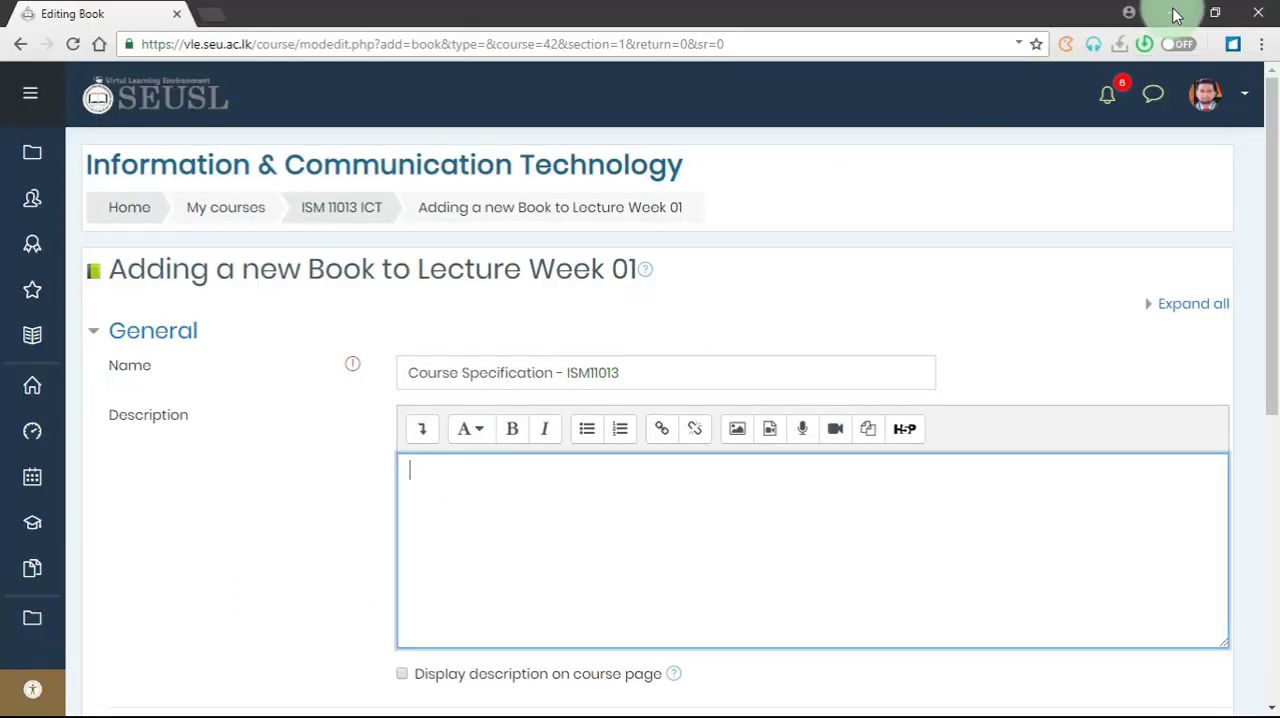
- Switch to the desktop's LMS folder and open "Course Specification - ISM-ICT.docx" from 01YRMG > COURSE STUFF > LECTURE-01 in Word
left_click(1175, 14)
left_click(107, 108)
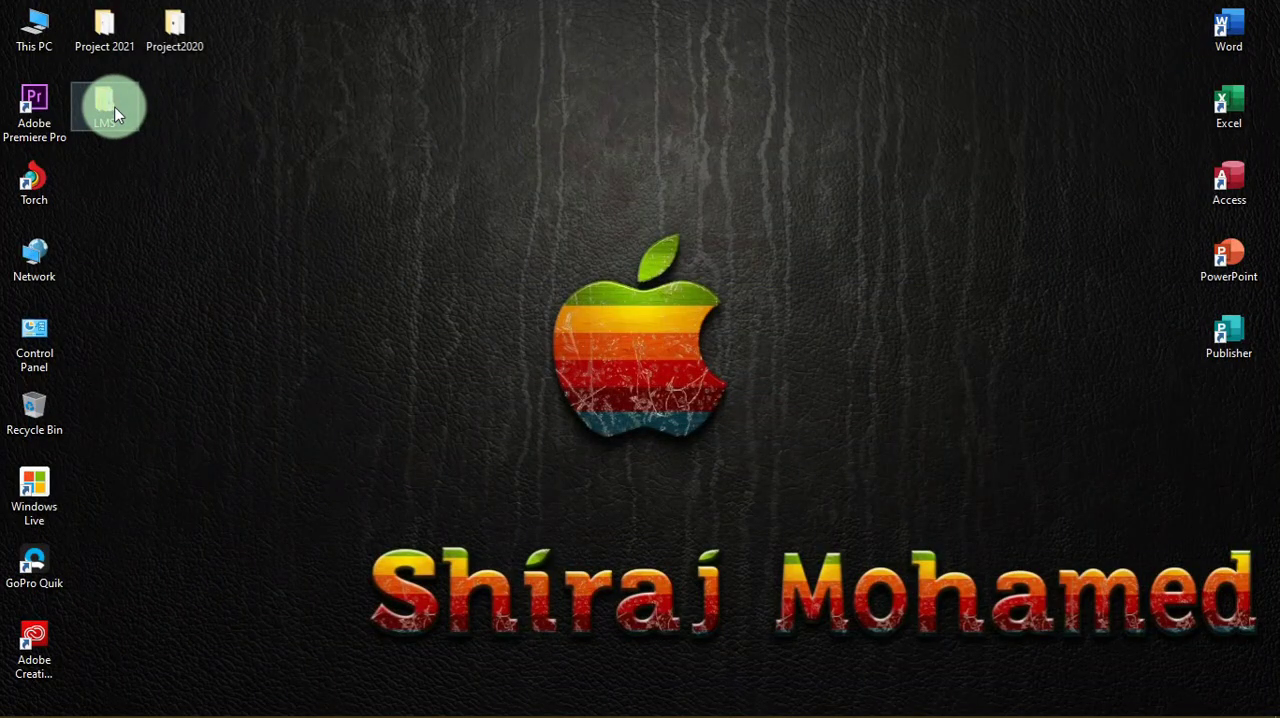
double_click(114, 110)
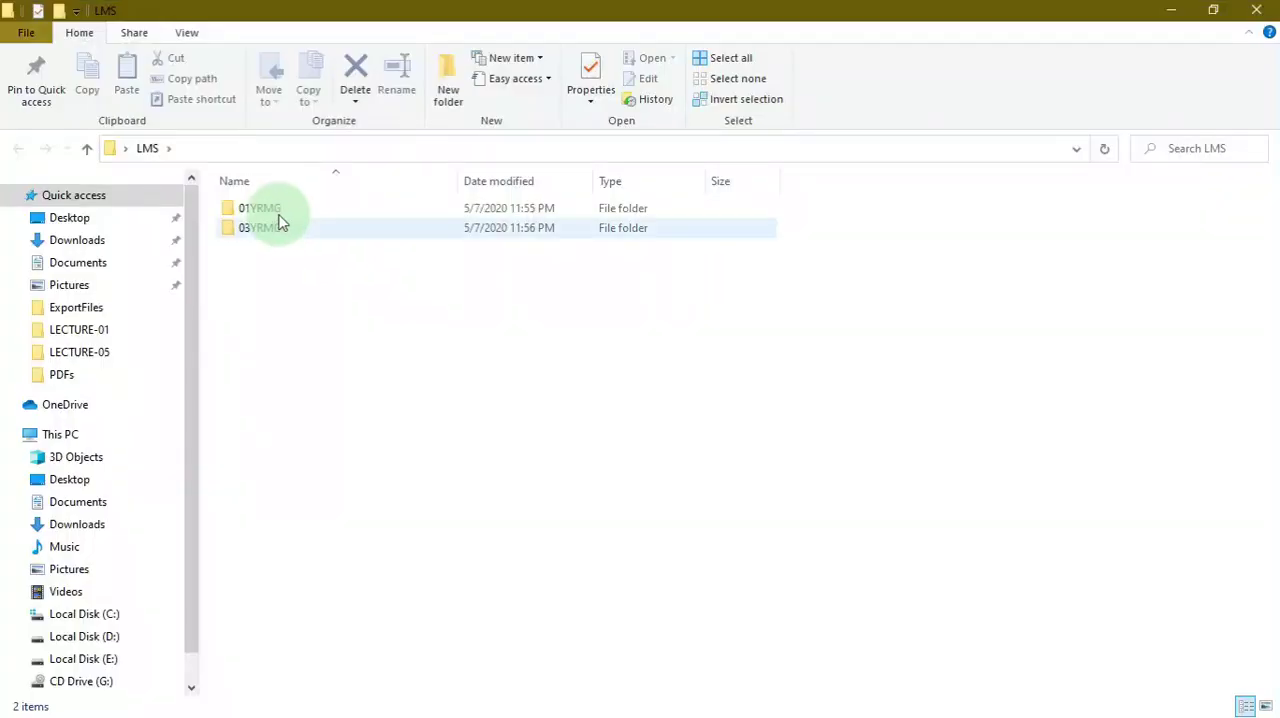
double_click(277, 210)
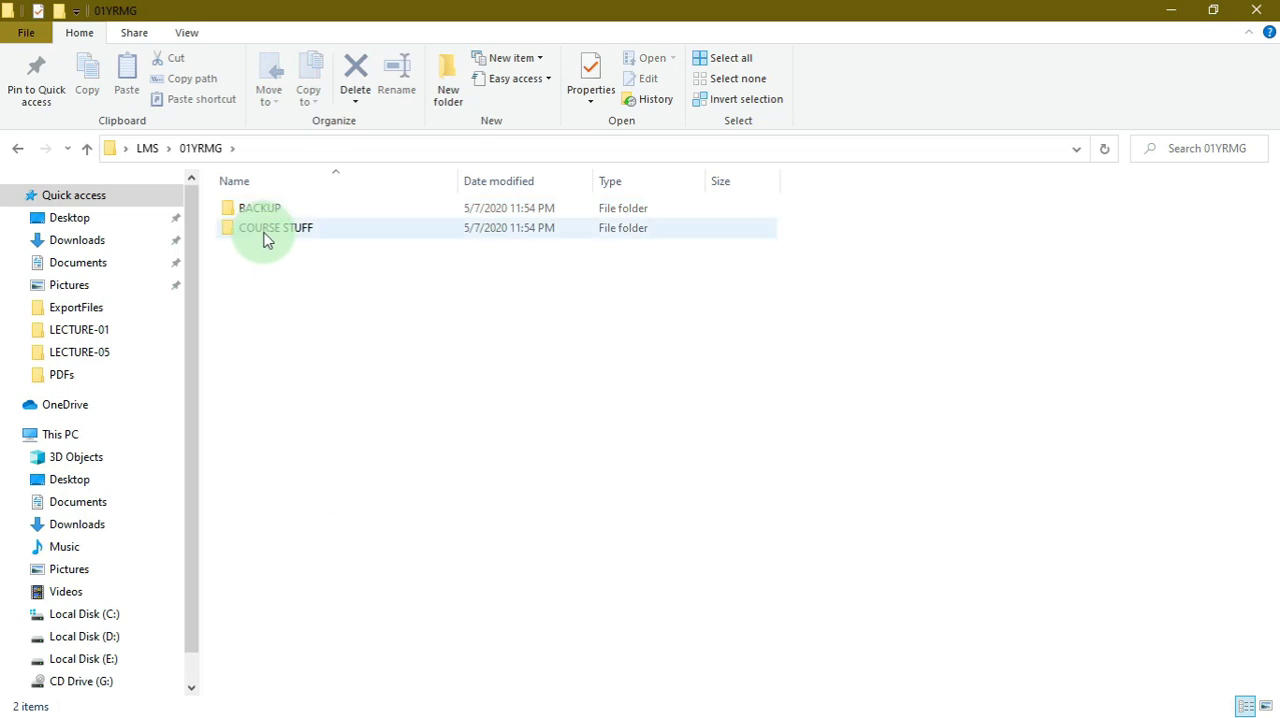
double_click(265, 232)
left_click(263, 210)
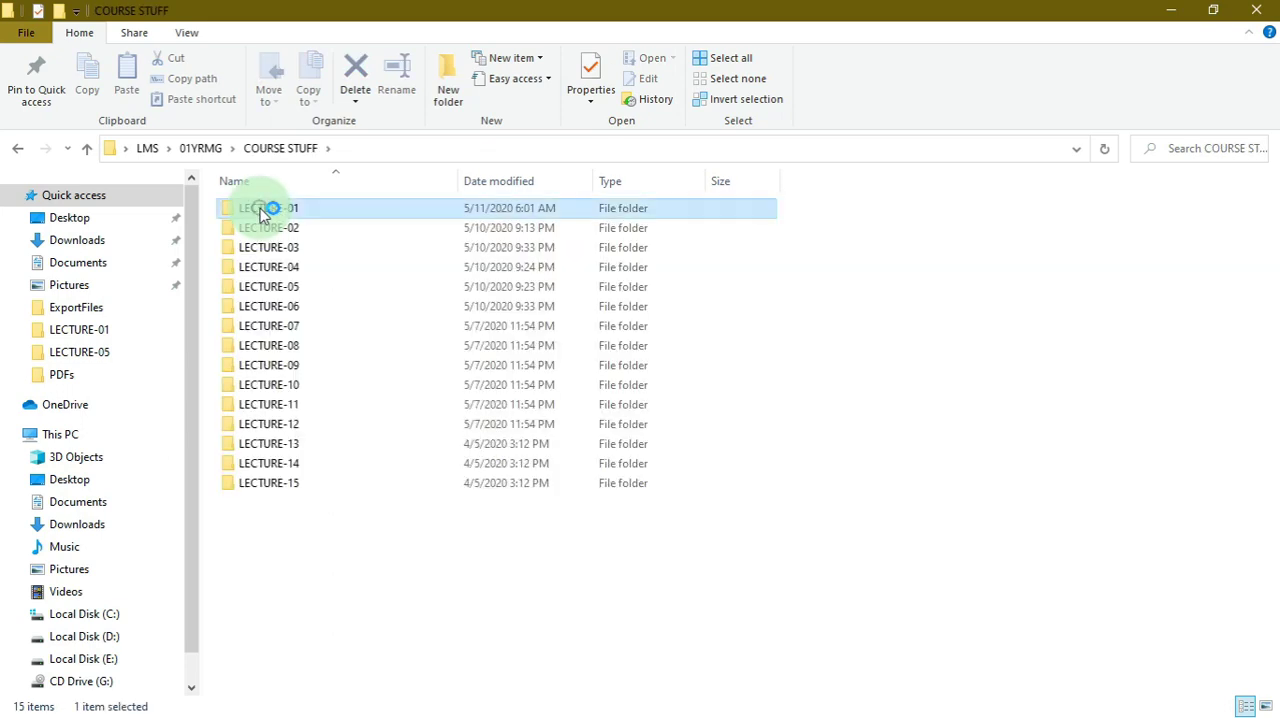
double_click(263, 210)
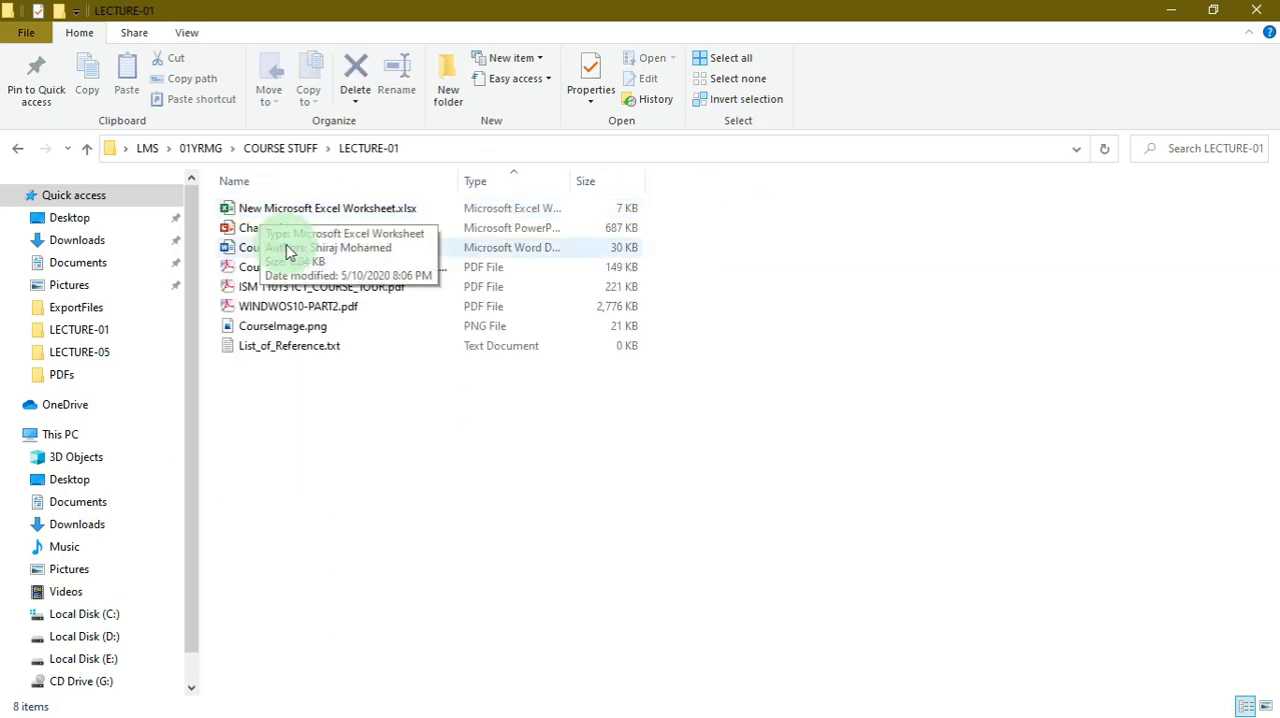
left_click(362, 250)
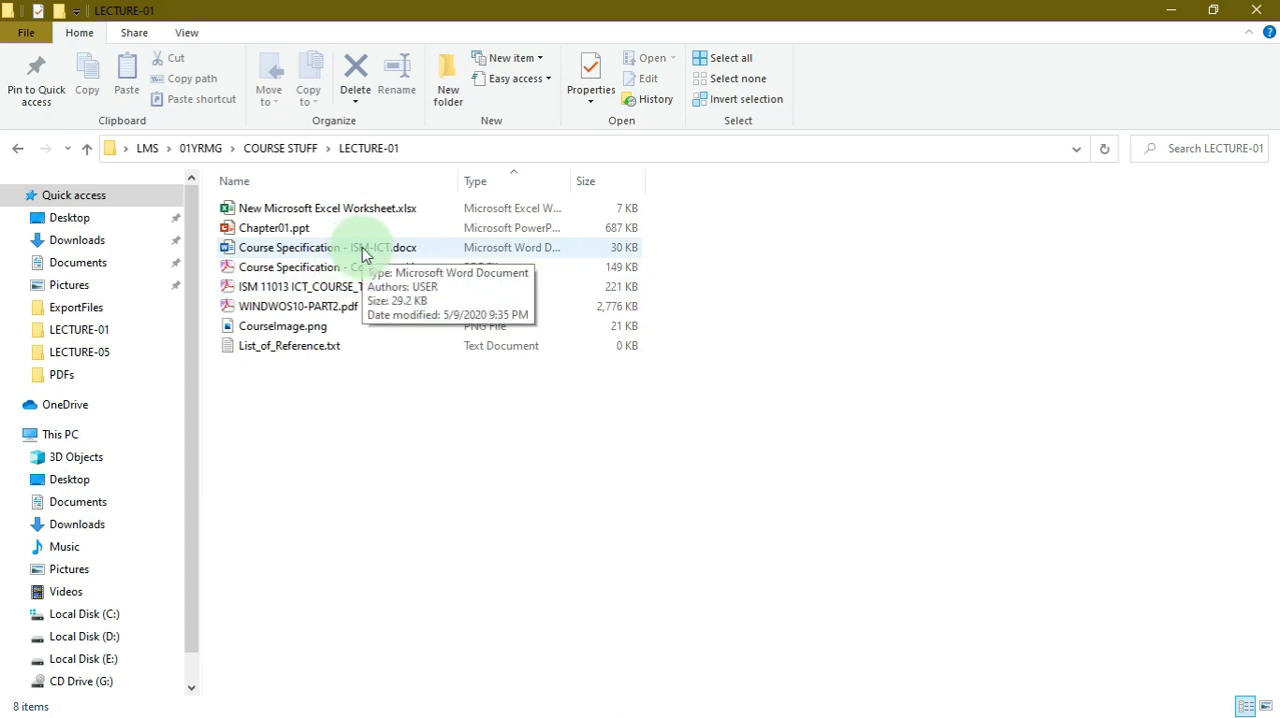
double_click(362, 250)
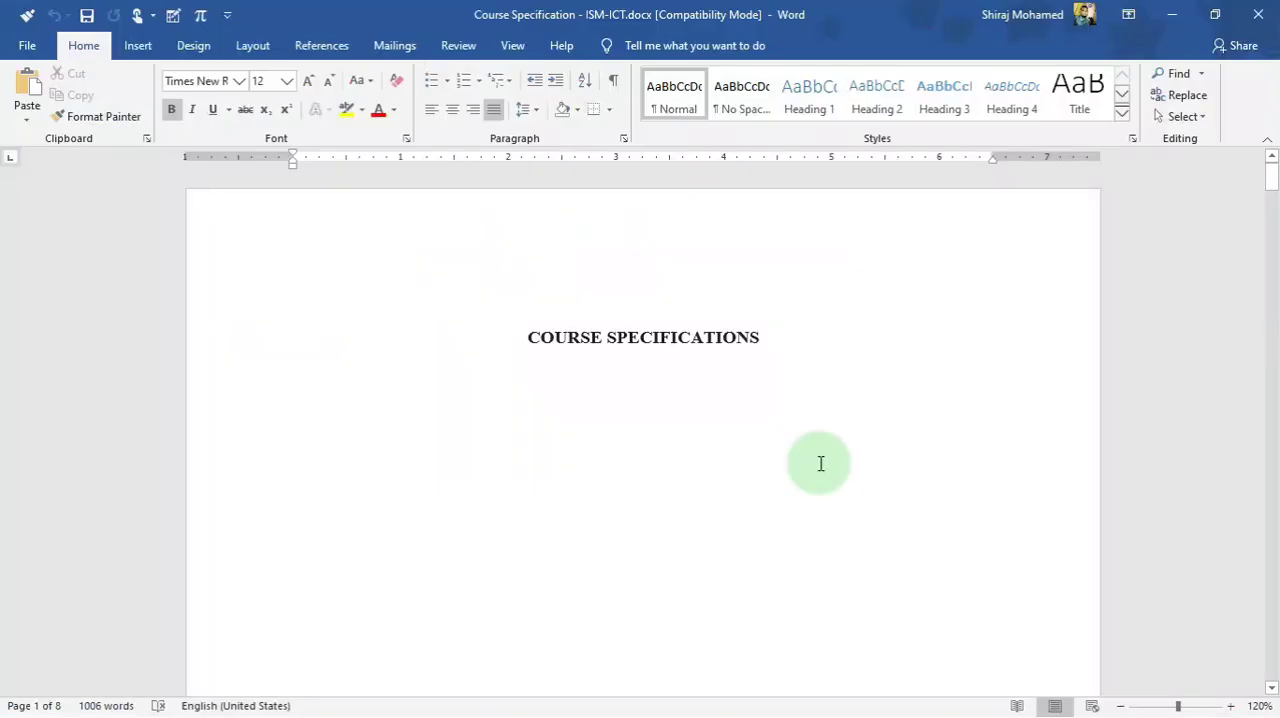
- Copy the paragraph under "OVERALL AIMS OF COURSE" and paste it into the new book's description in the browser
scroll(800, 483, "down", 15)
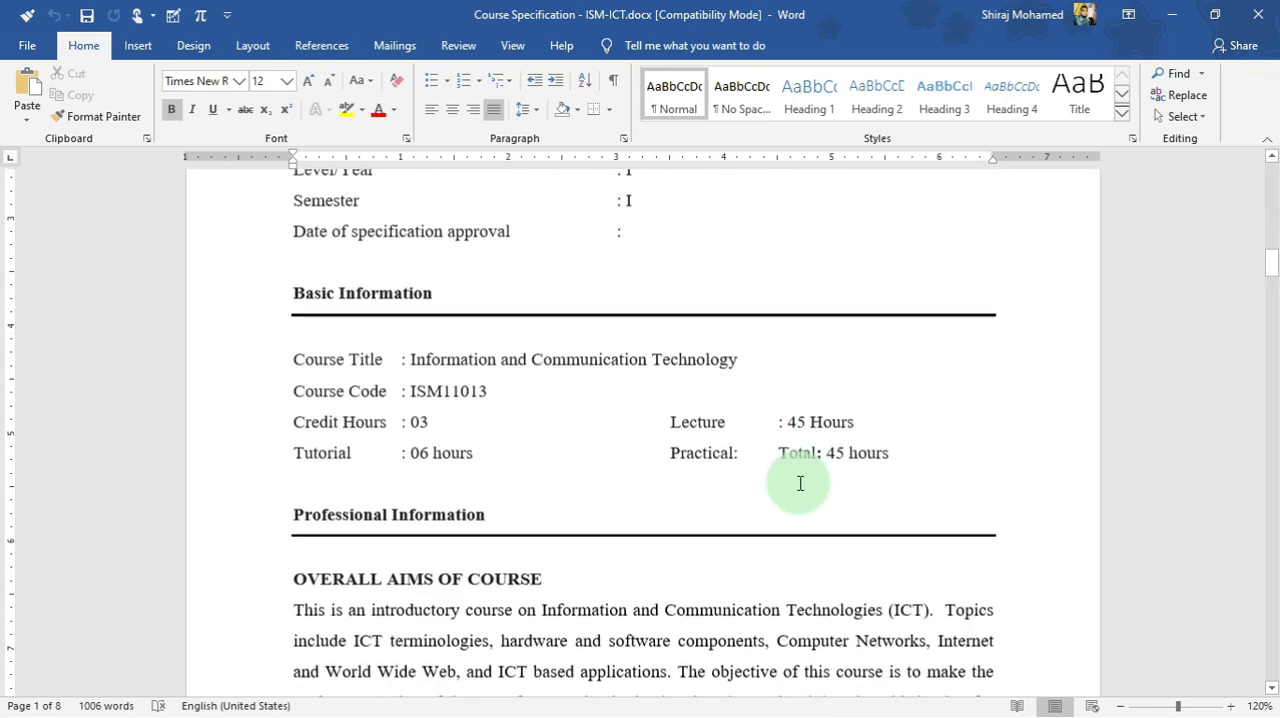
left_click_drag(288, 389, 583, 512)
key("ctrl+c")
key("ctrl")
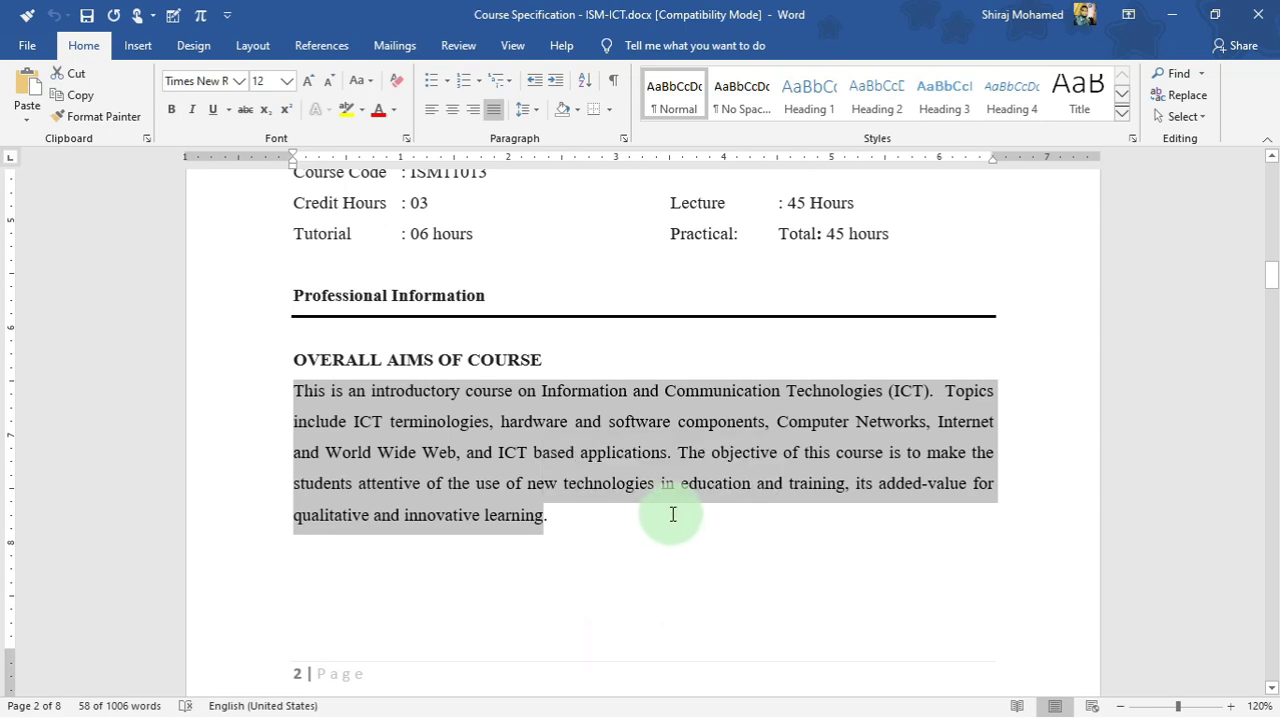
key("alt+Tab")
key("alt+Tab")
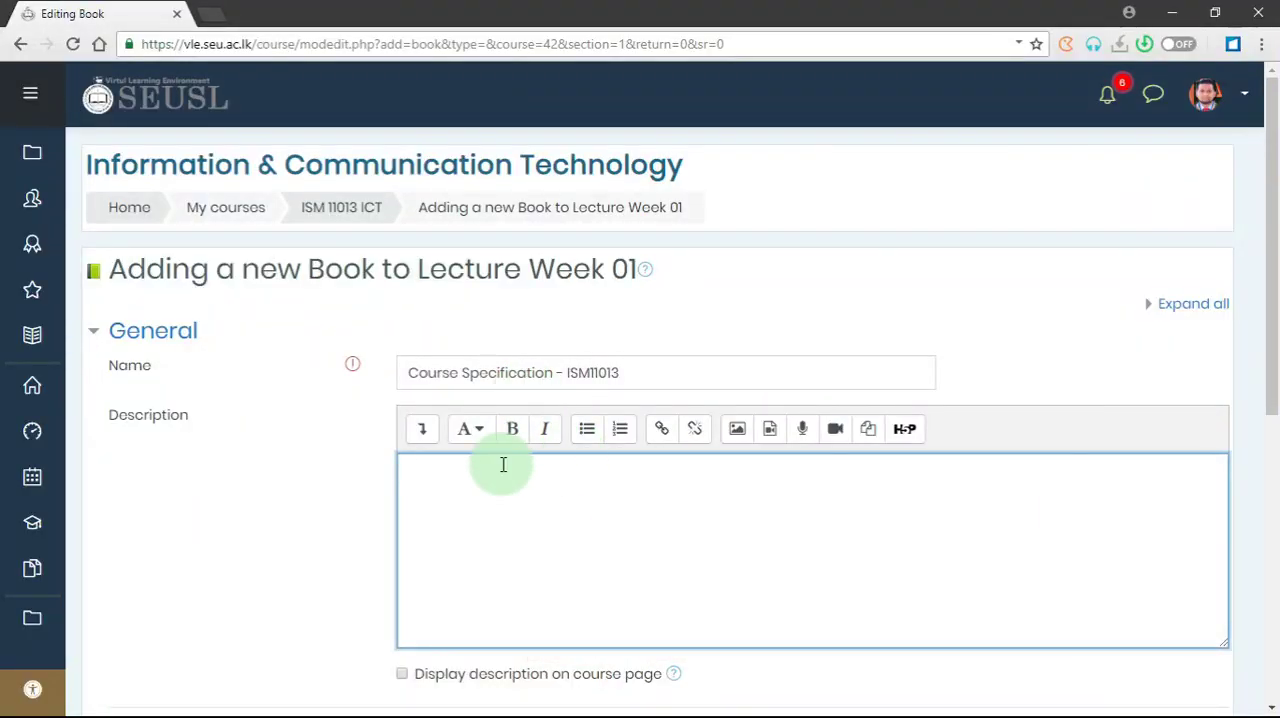
scroll(524, 462, "down", 1)
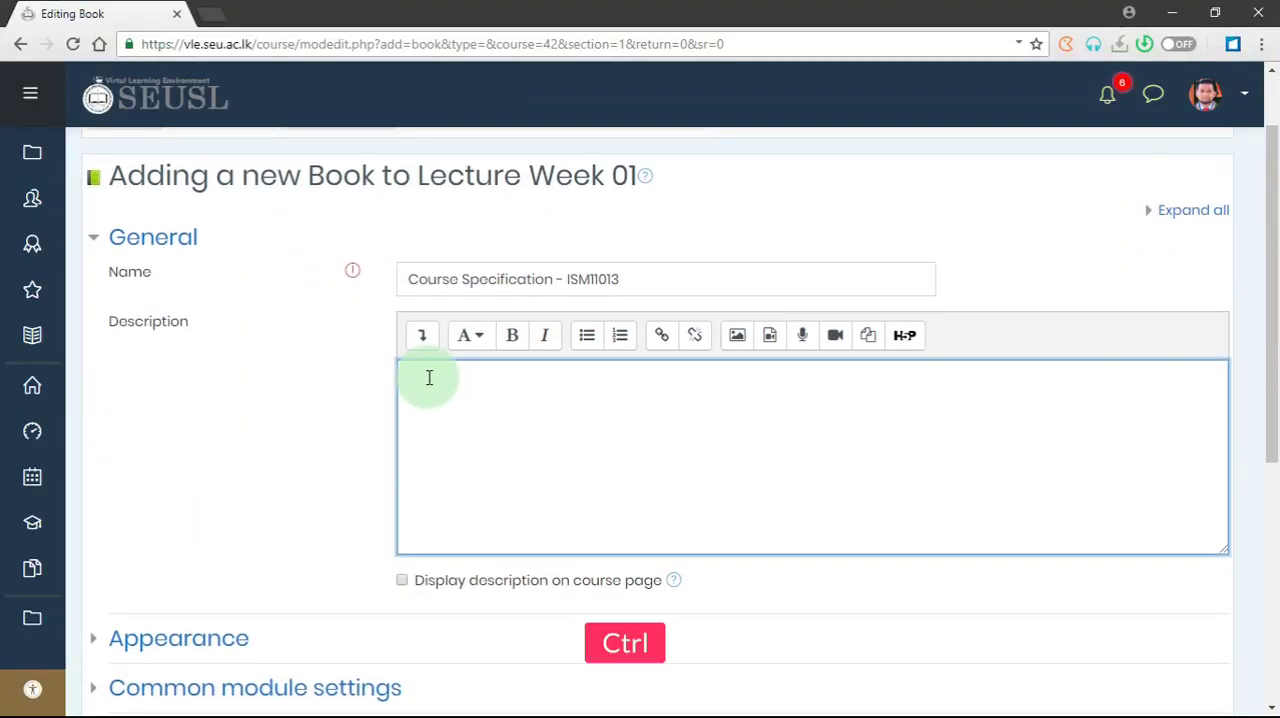
key("ctrl+v")
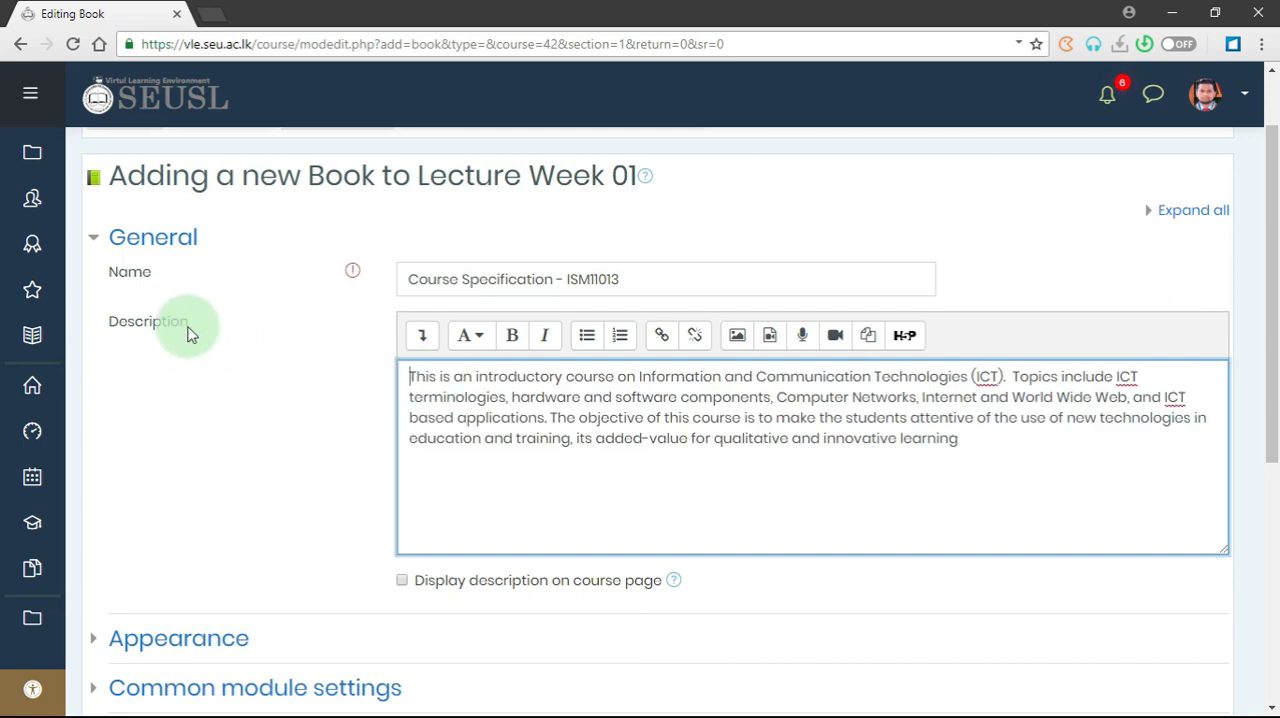
- In the book's appearance settings, set chapter formatting to Numbers and style of navigation to TOC Only
scroll(456, 426, "down", 1)
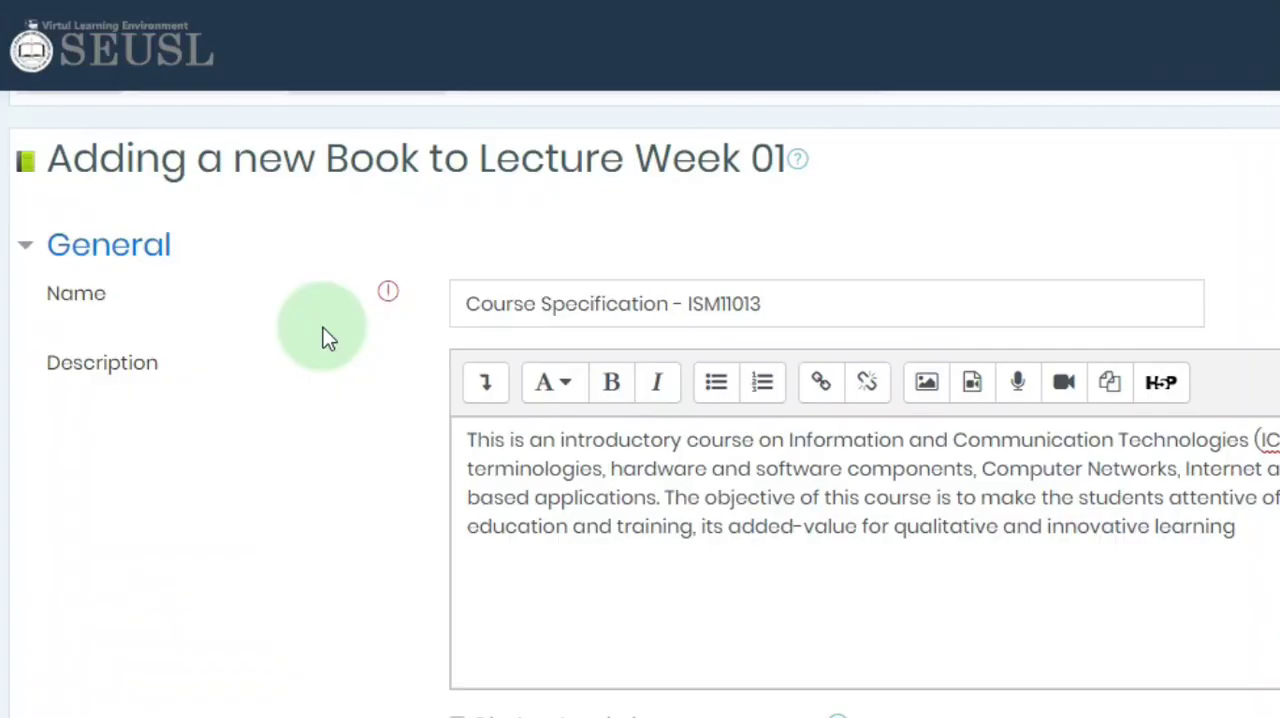
left_click(139, 256)
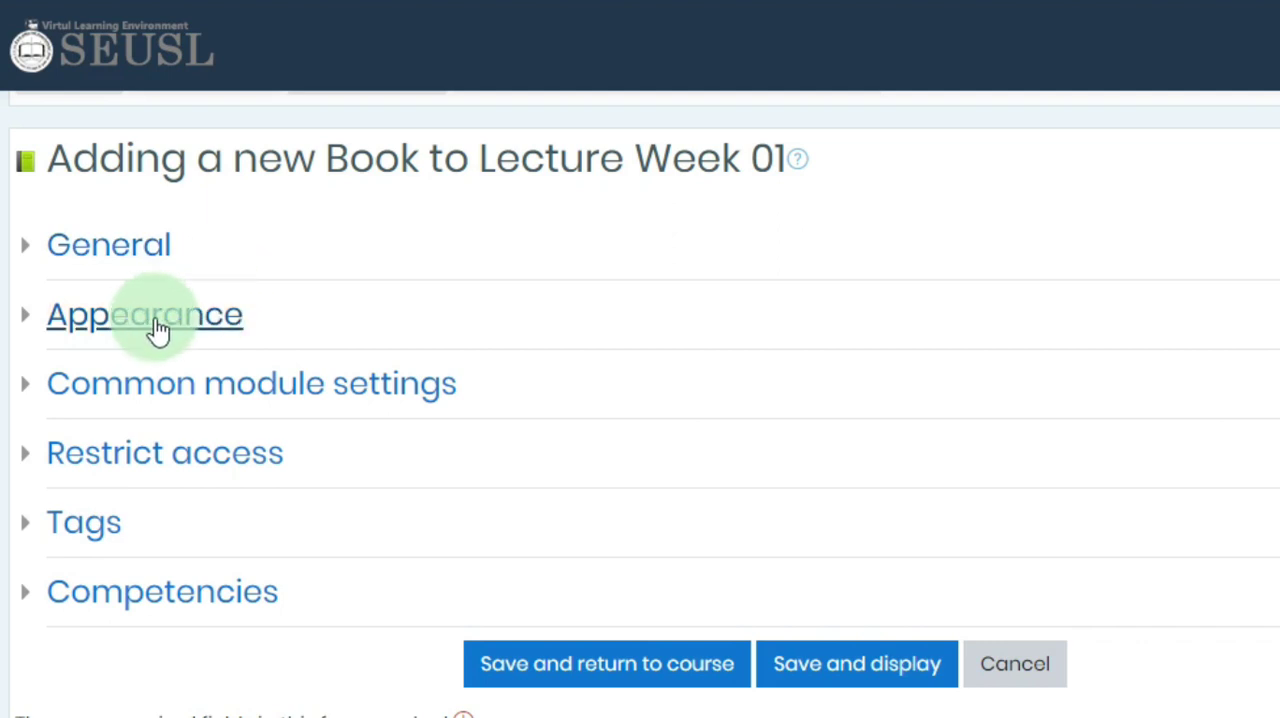
left_click(167, 326)
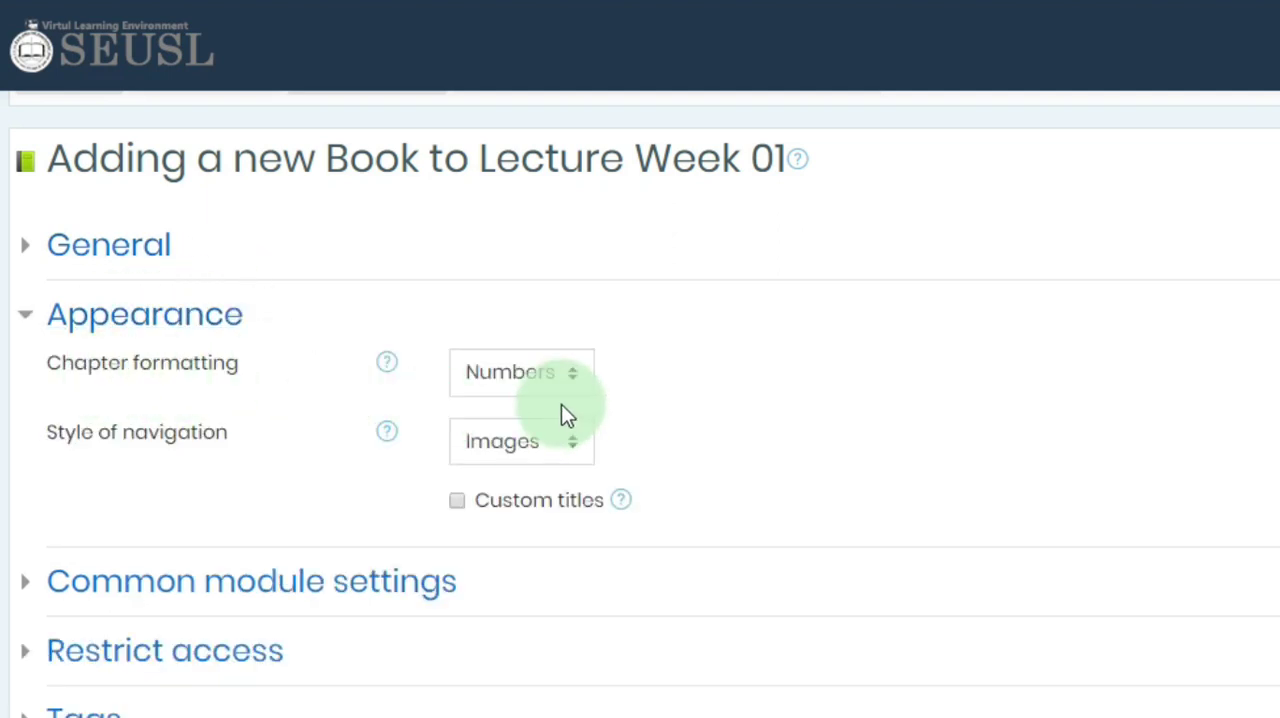
left_click(534, 372)
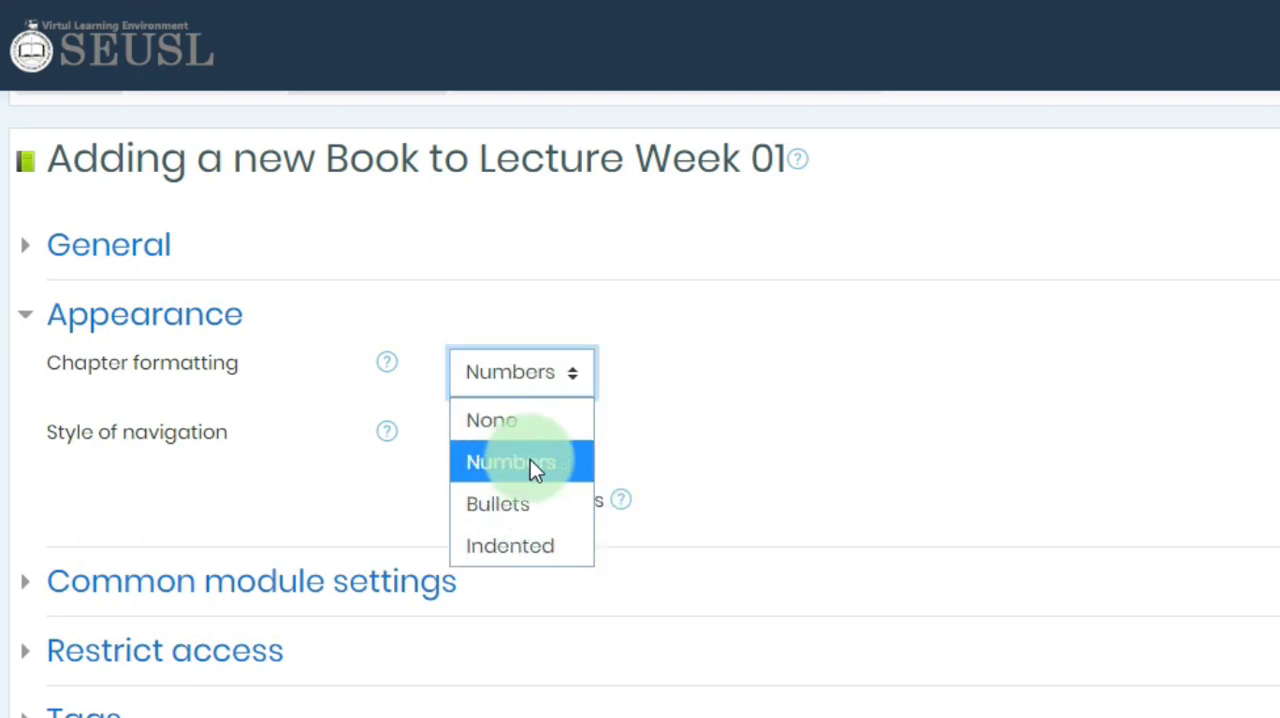
left_click(559, 462)
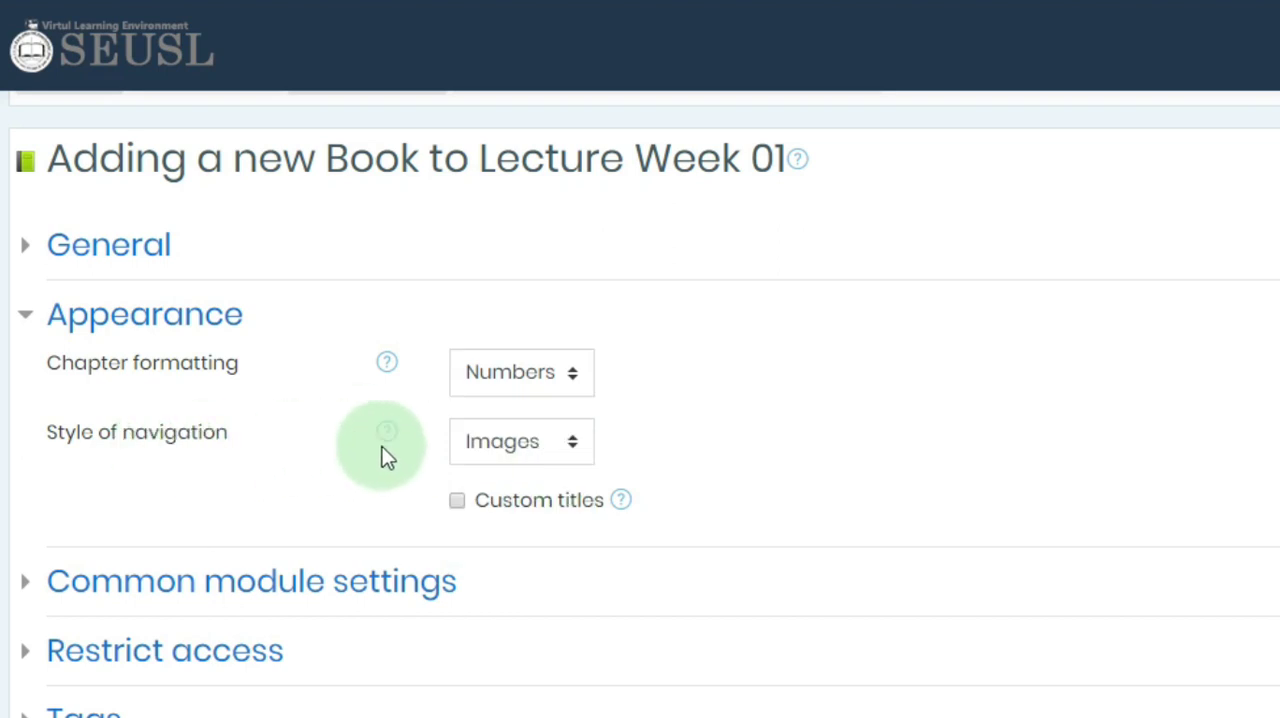
left_click(492, 441)
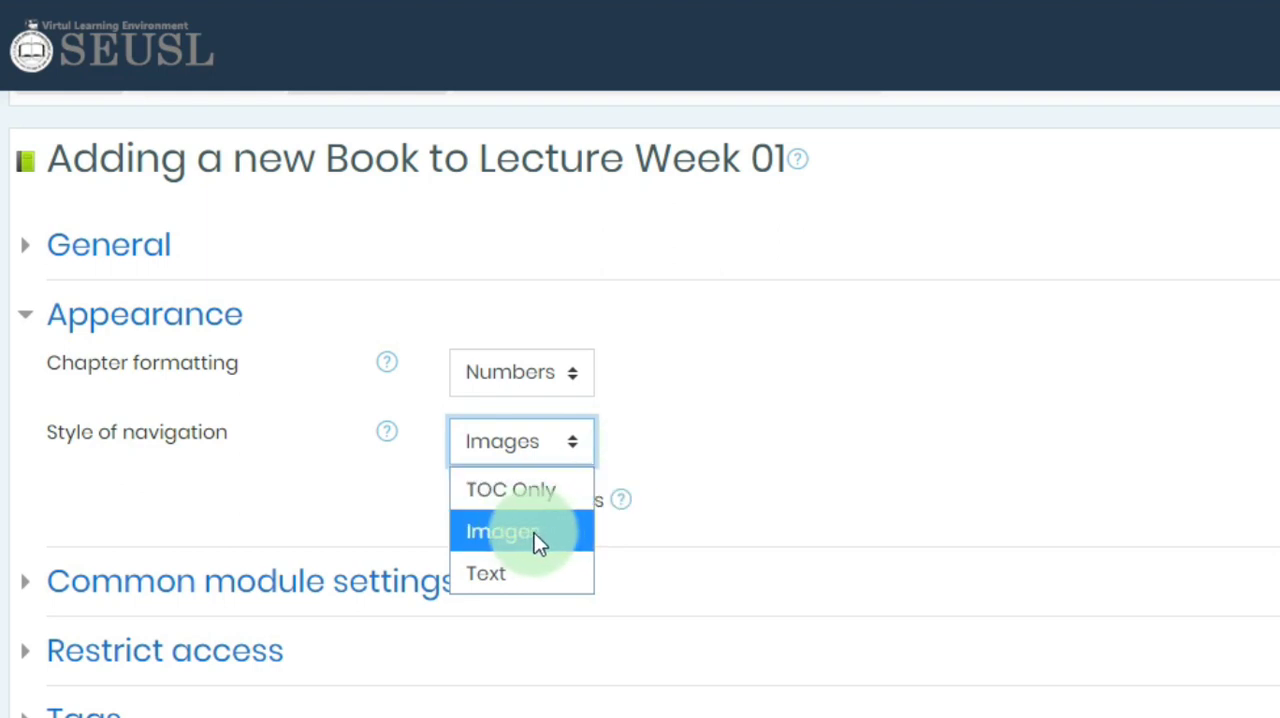
left_click(502, 490)
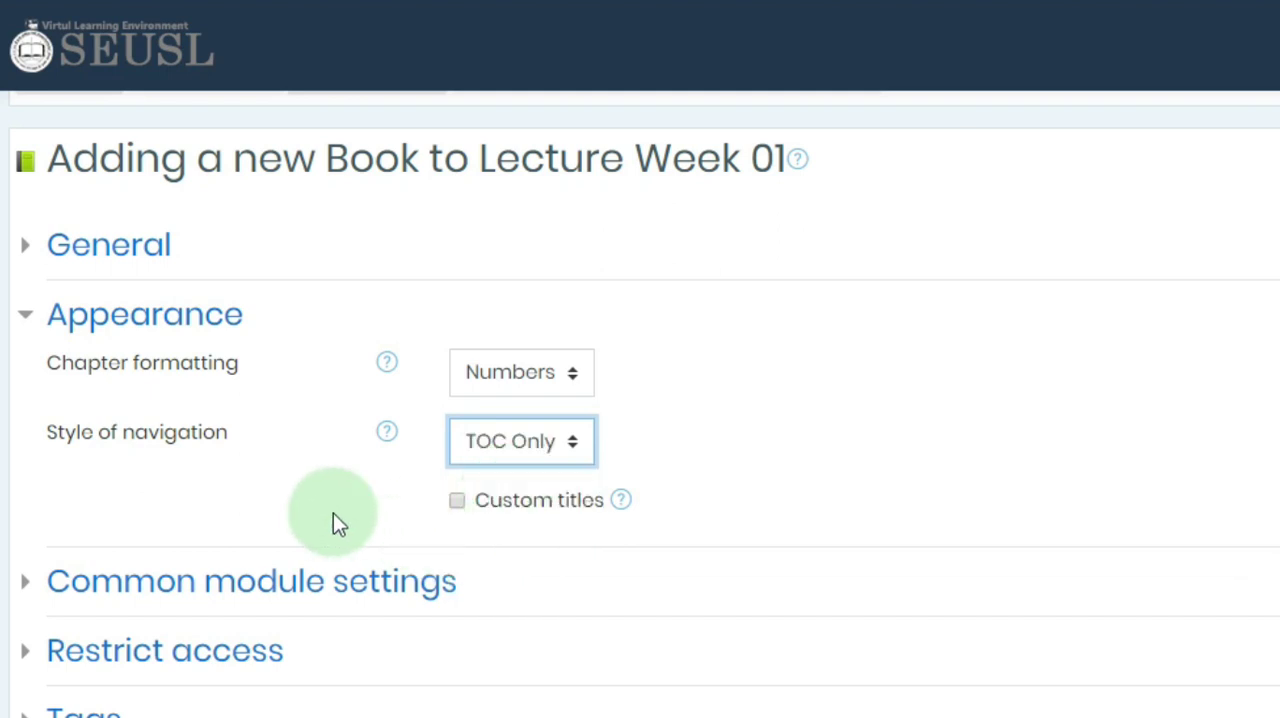
scroll(333, 513, "down", 1)
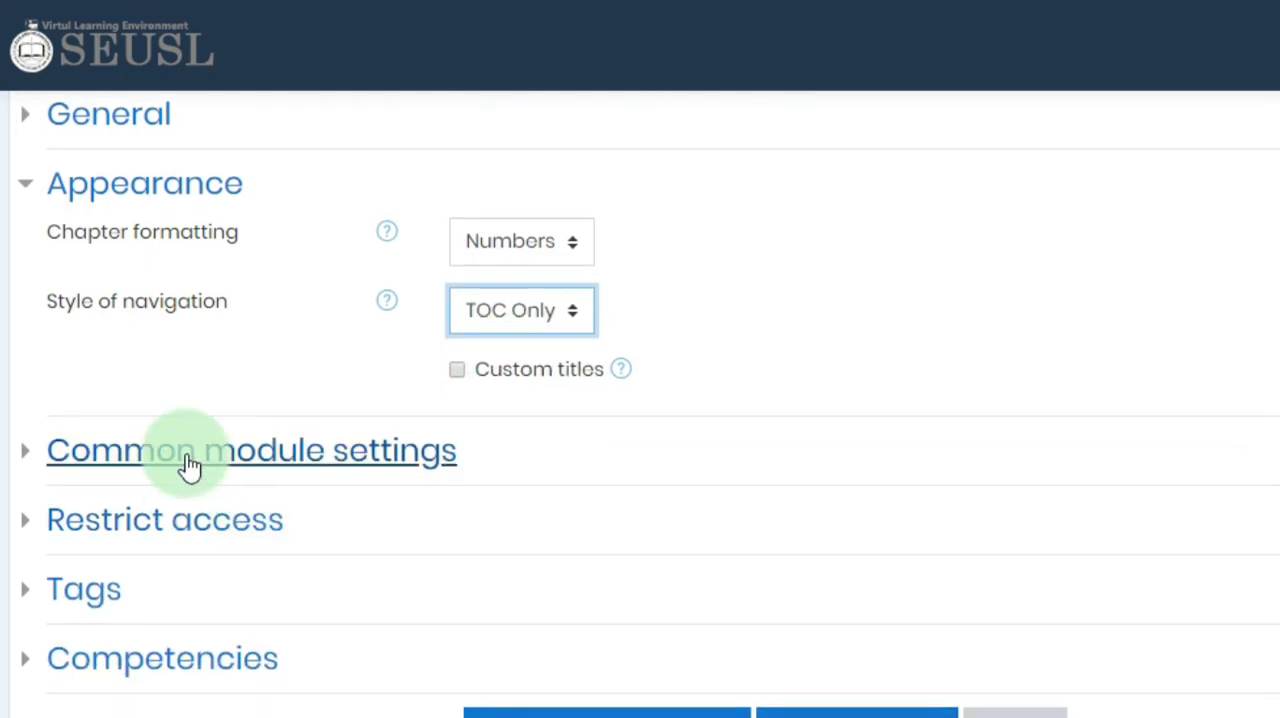
left_click(153, 200)
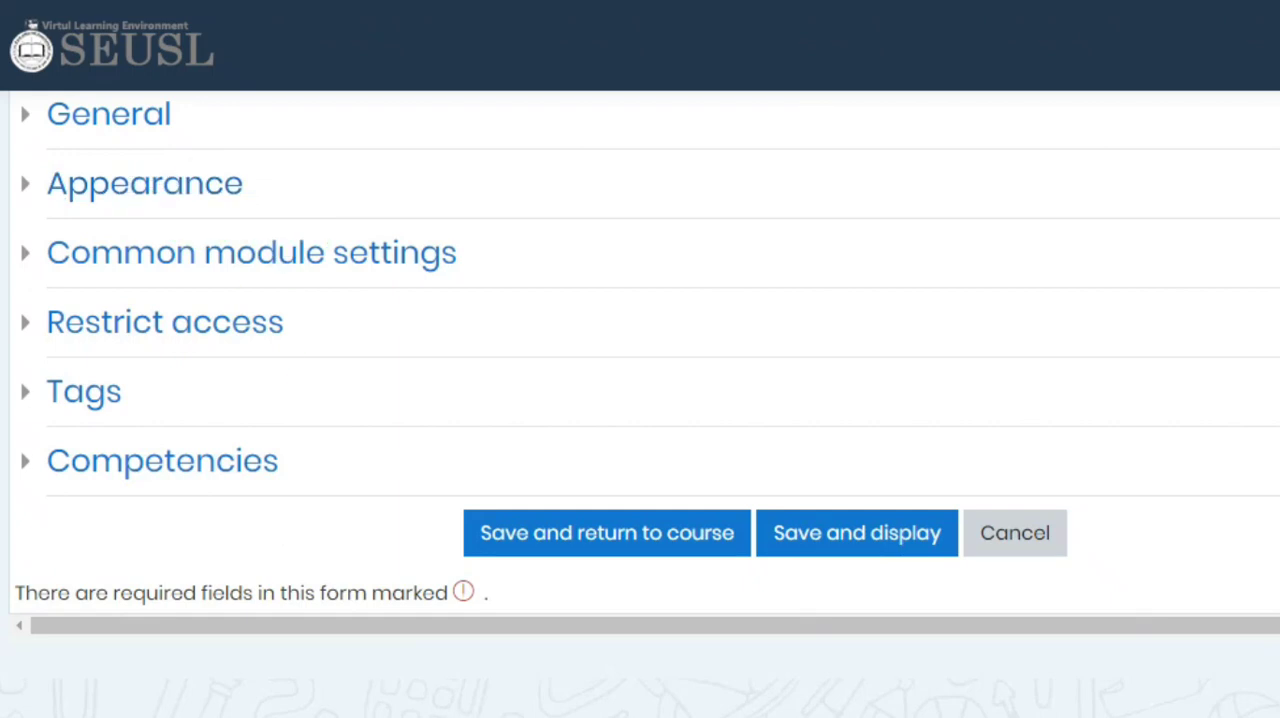
- In the book's common module settings, set the availability to "Show on course page"
left_click(216, 270)
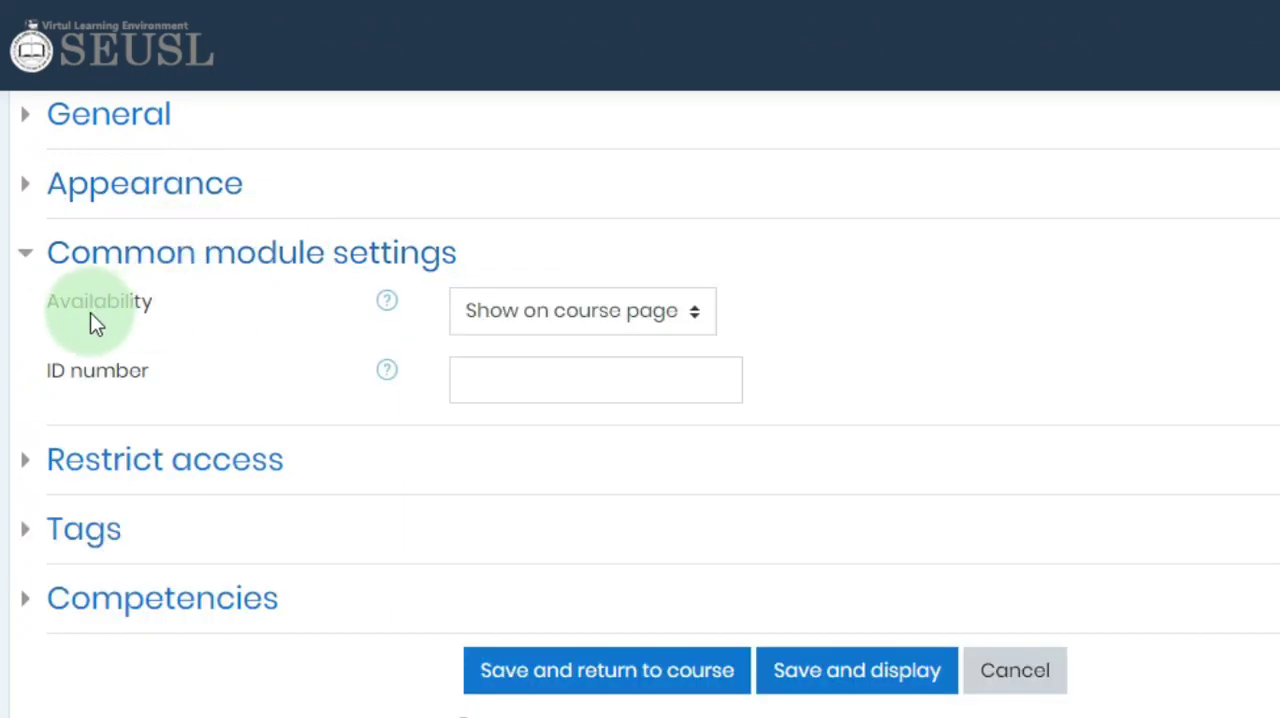
left_click(507, 319)
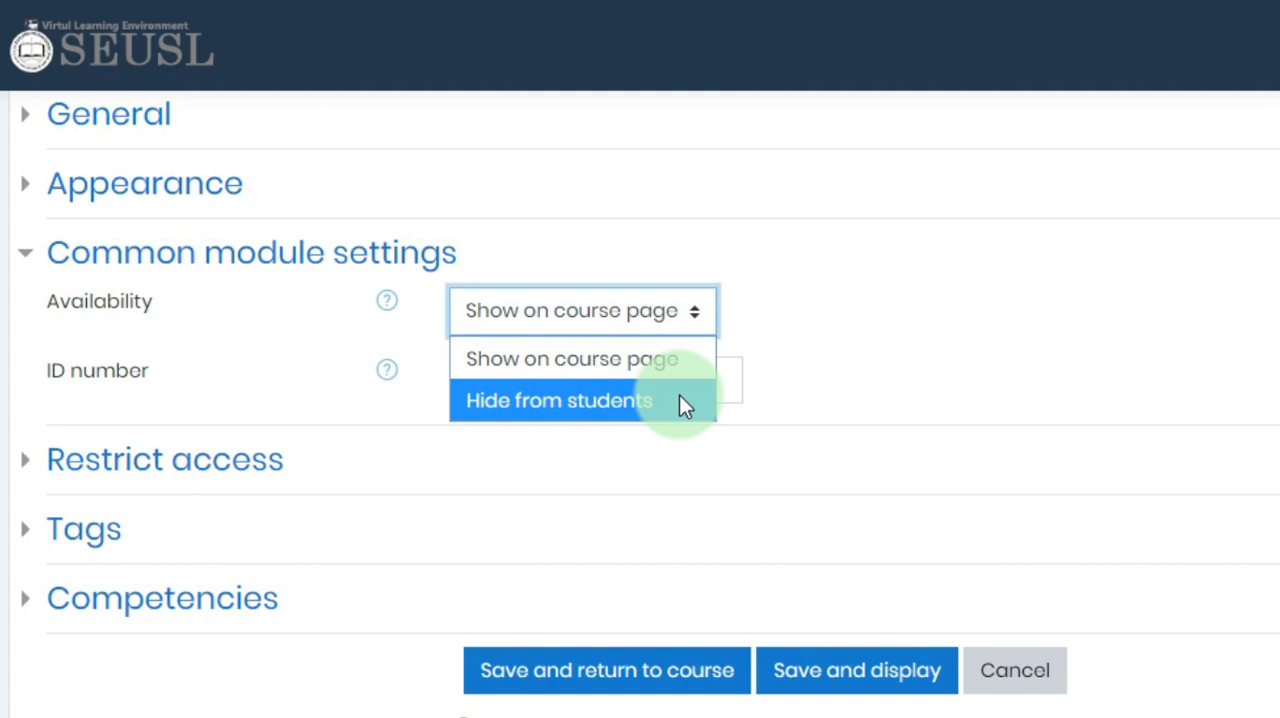
left_click(526, 360)
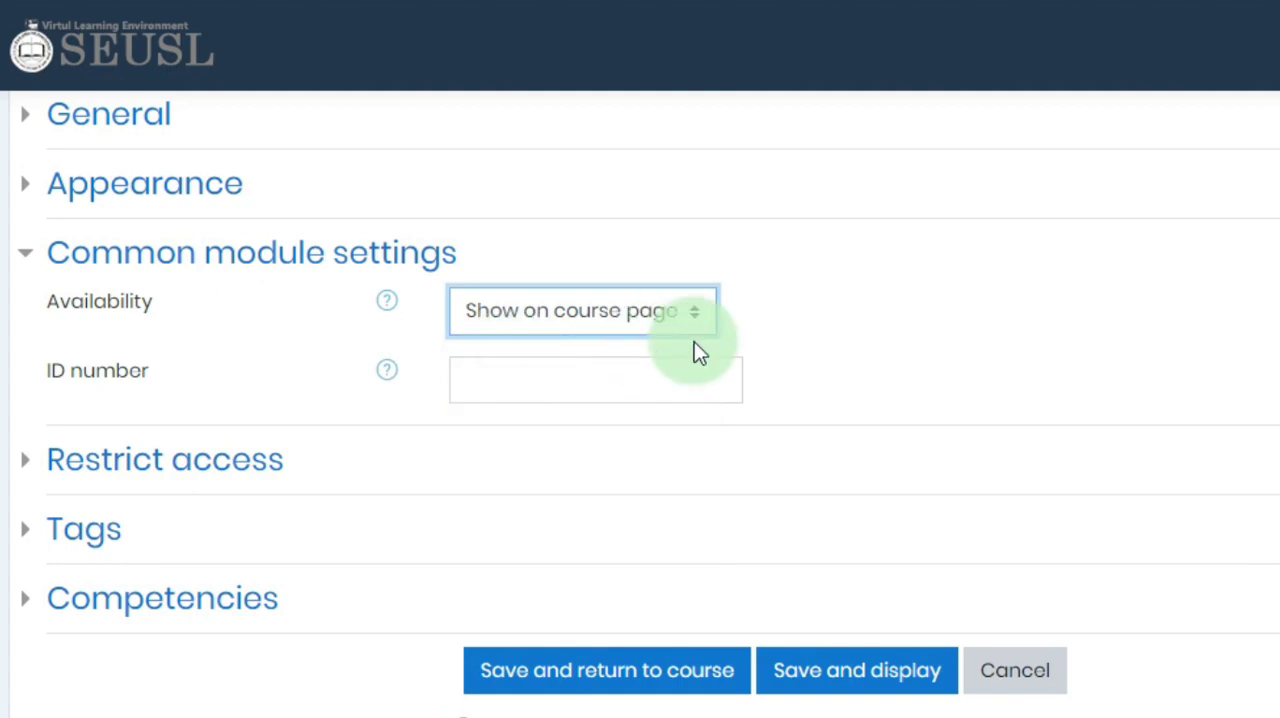
left_click(245, 262)
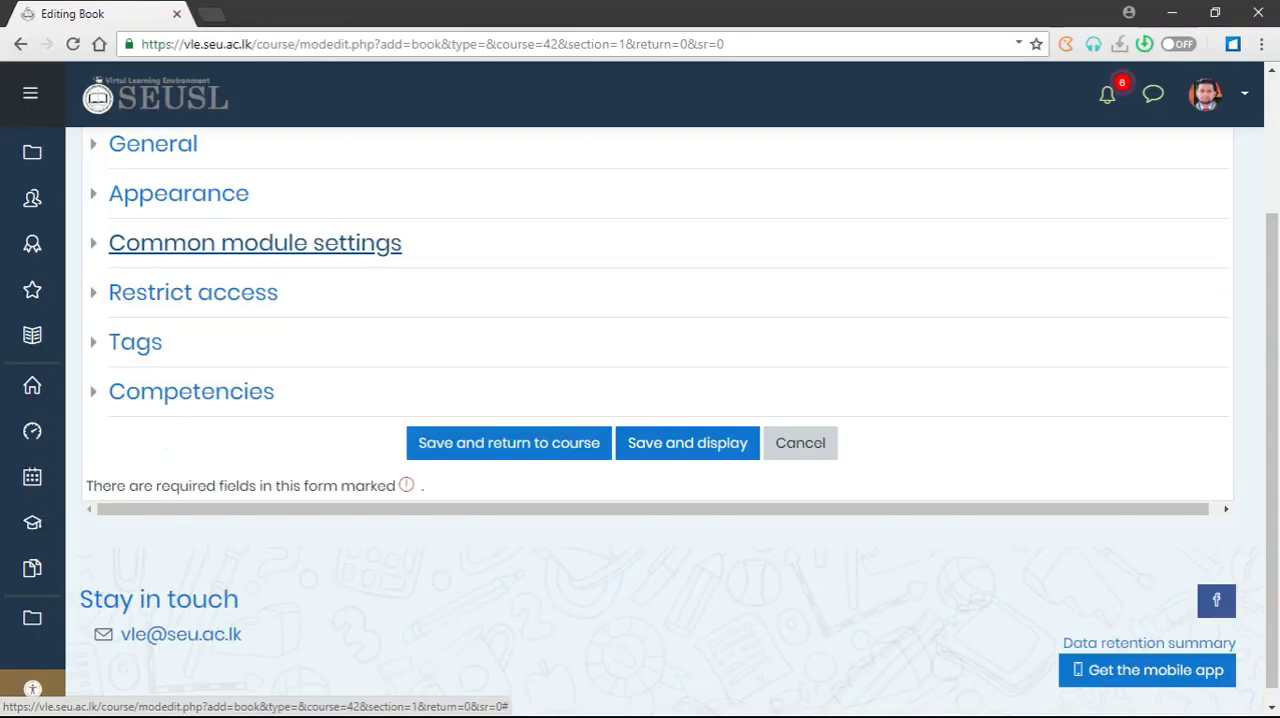
scroll(358, 235, "up", 3)
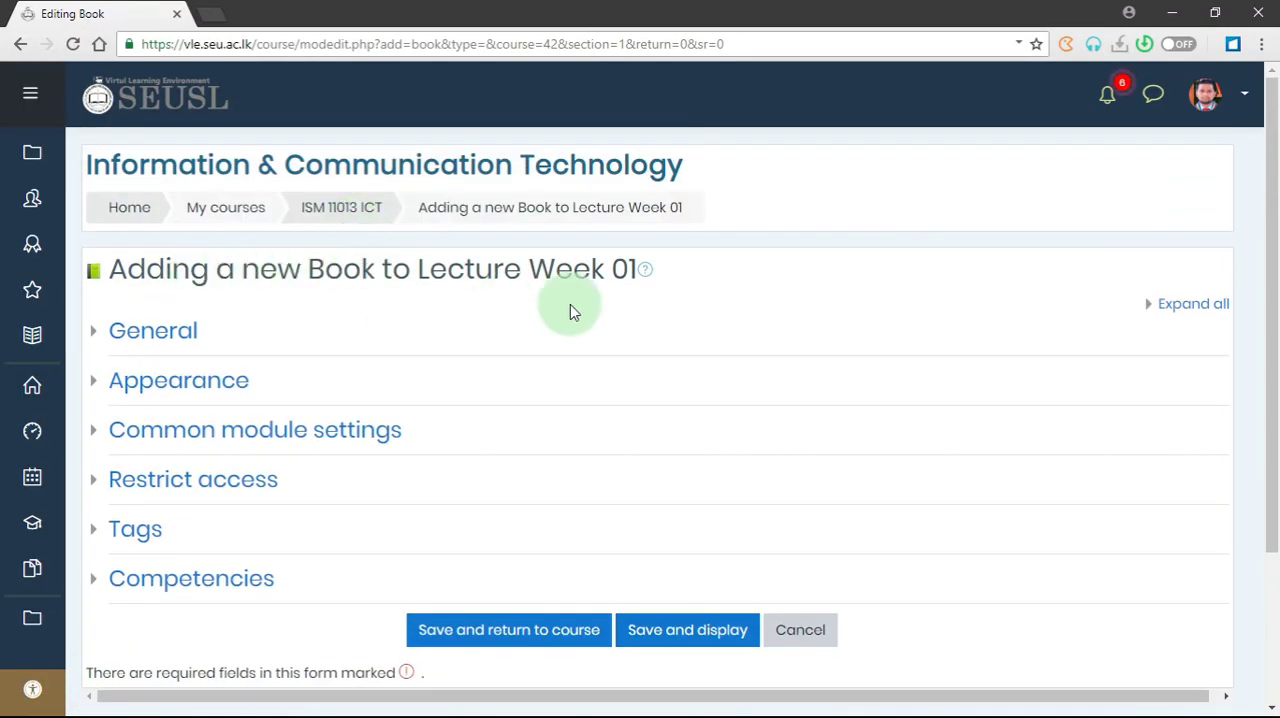
- Save the new book and return to the course page
scroll(583, 480, "down", 1)
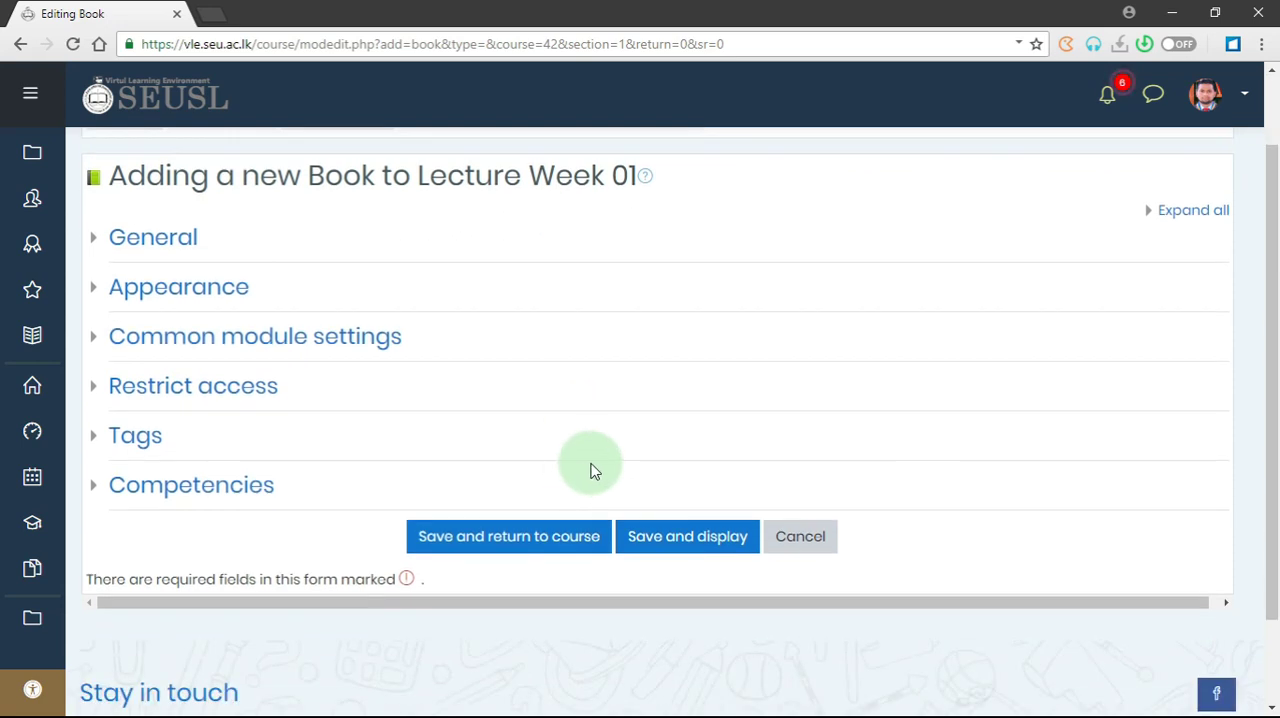
left_click(520, 541)
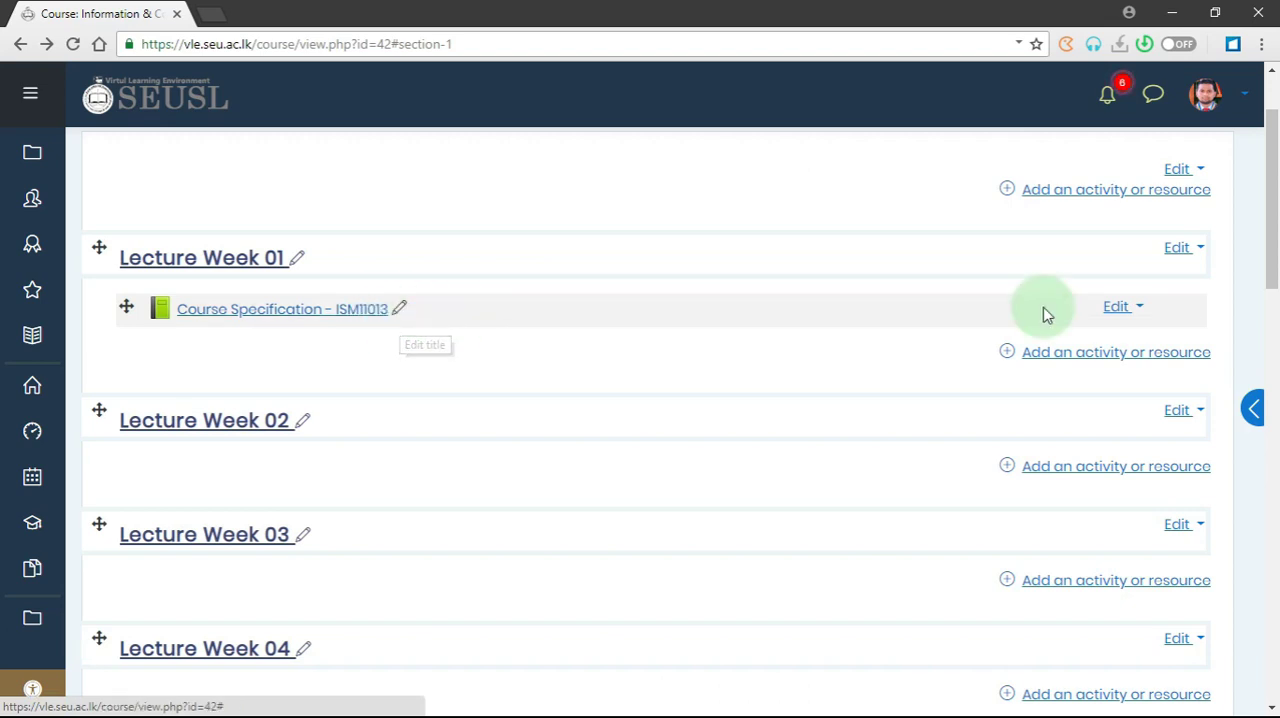
- Reopen the settings of the "Course Specification - ISM11013" book, review the availability in its common module settings, and return to the course page
left_click(1128, 314)
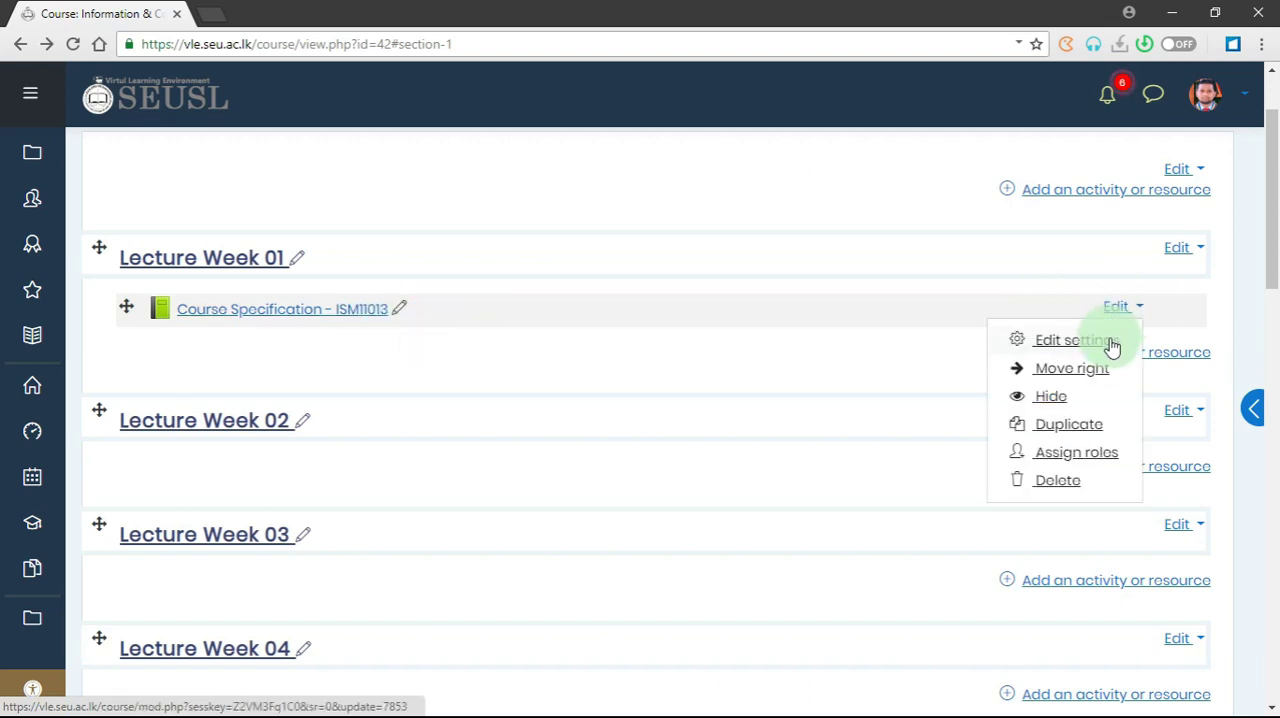
left_click(1070, 341)
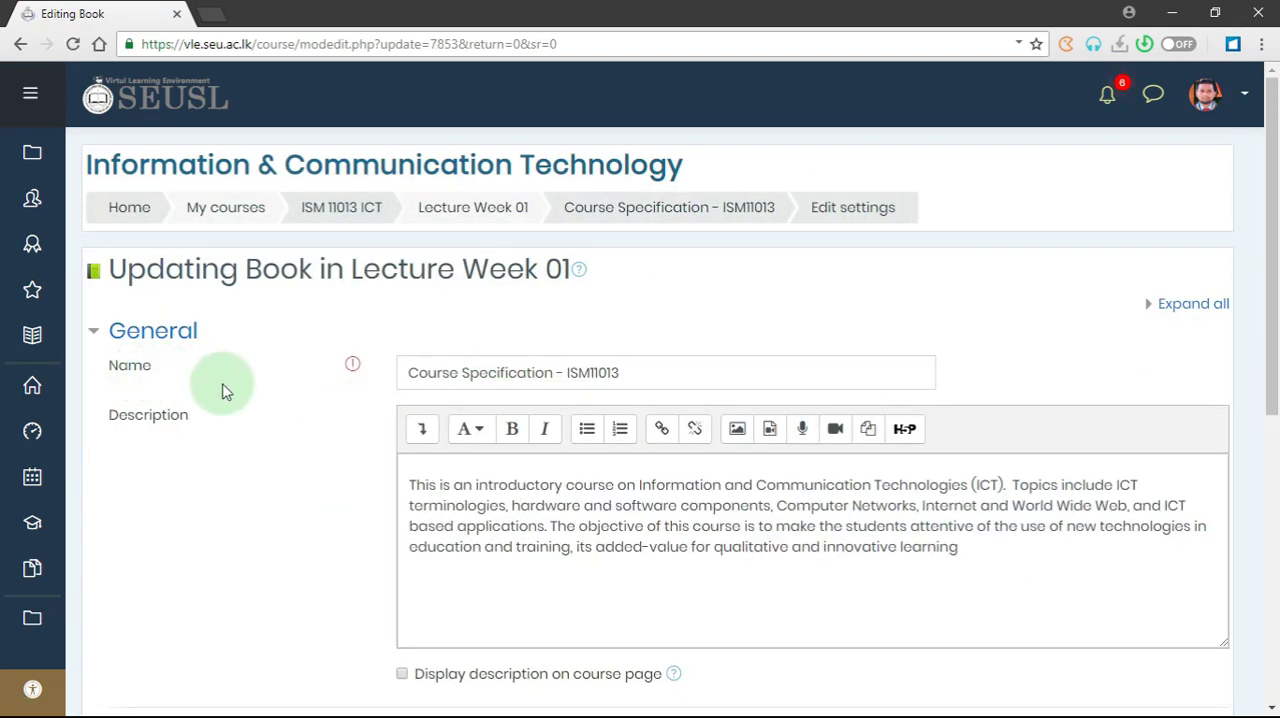
scroll(237, 434, "down", 3)
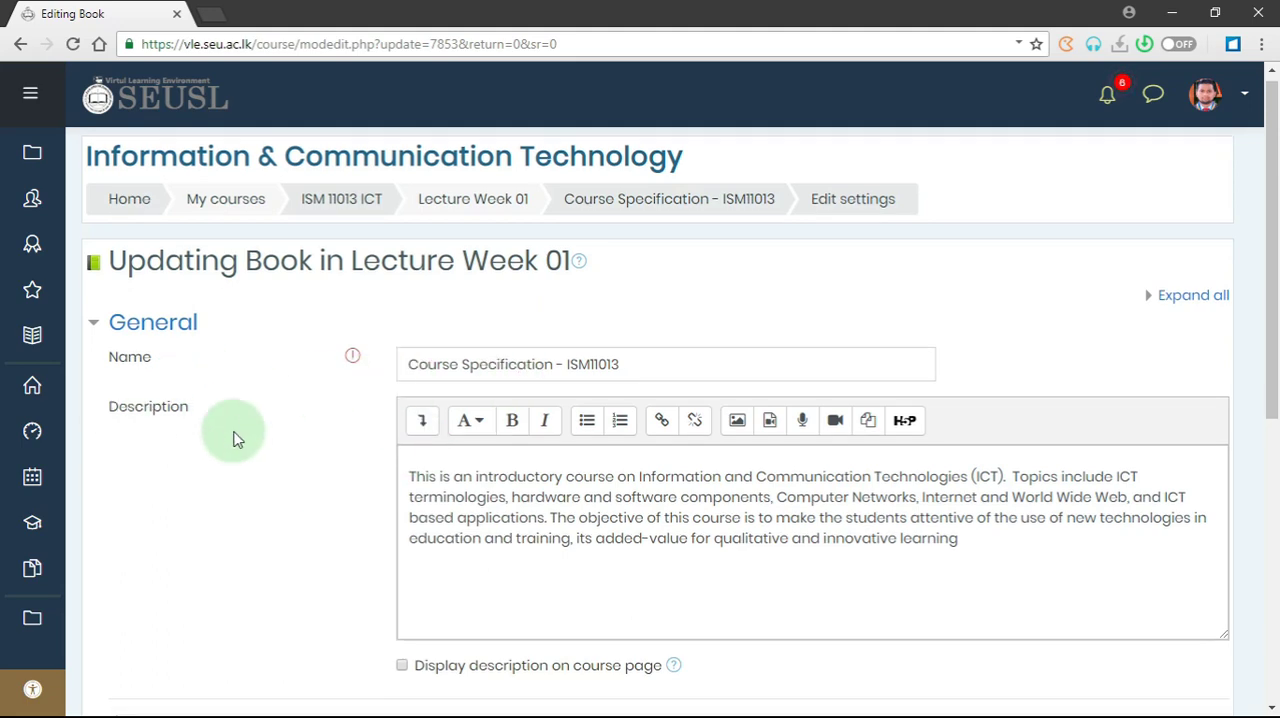
left_click(191, 520)
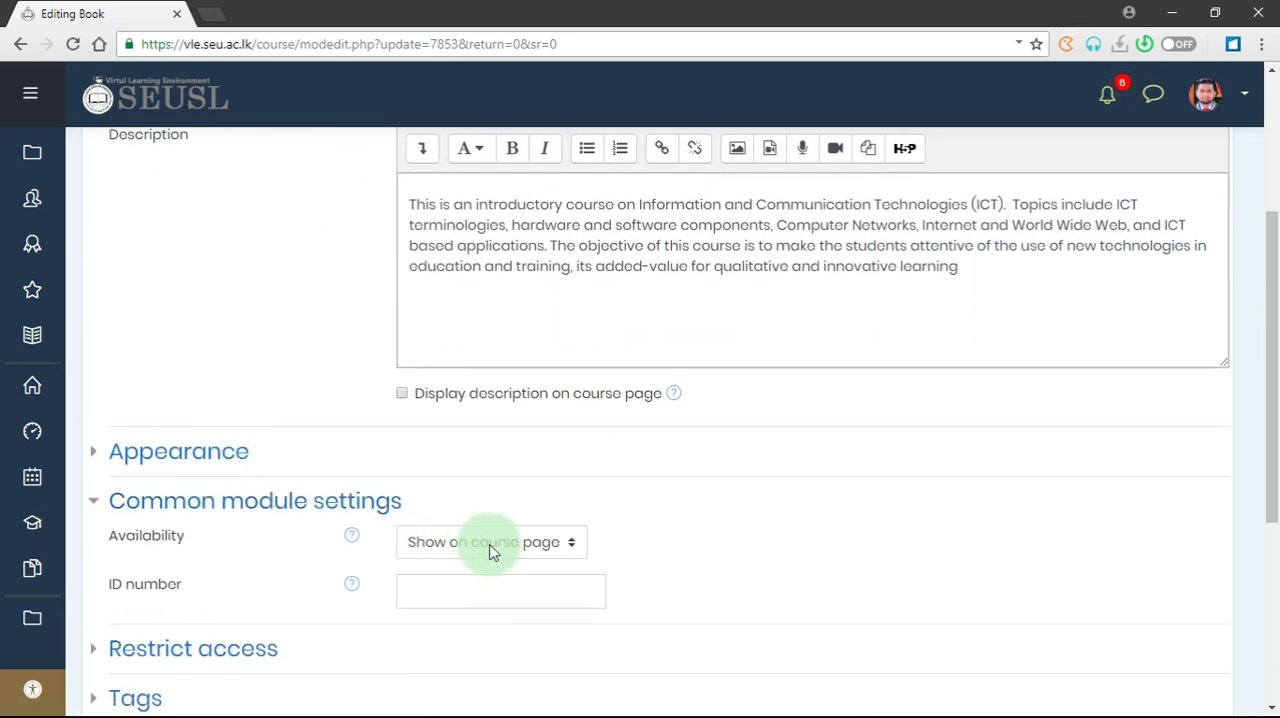
scroll(451, 538, "down", 4)
left_click(447, 433)
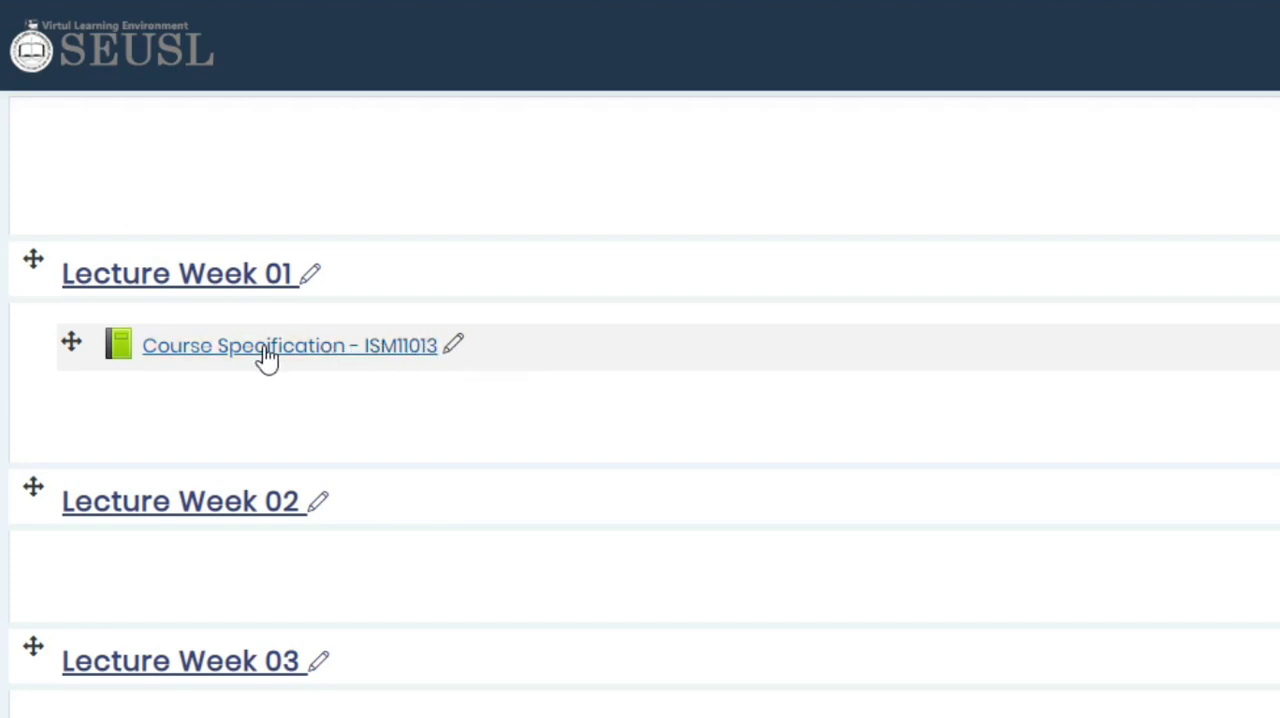
- Open the book's title for inline editing, cancel without changes, and open the "Course Specification - ISM11013" book itself
left_click(456, 346)
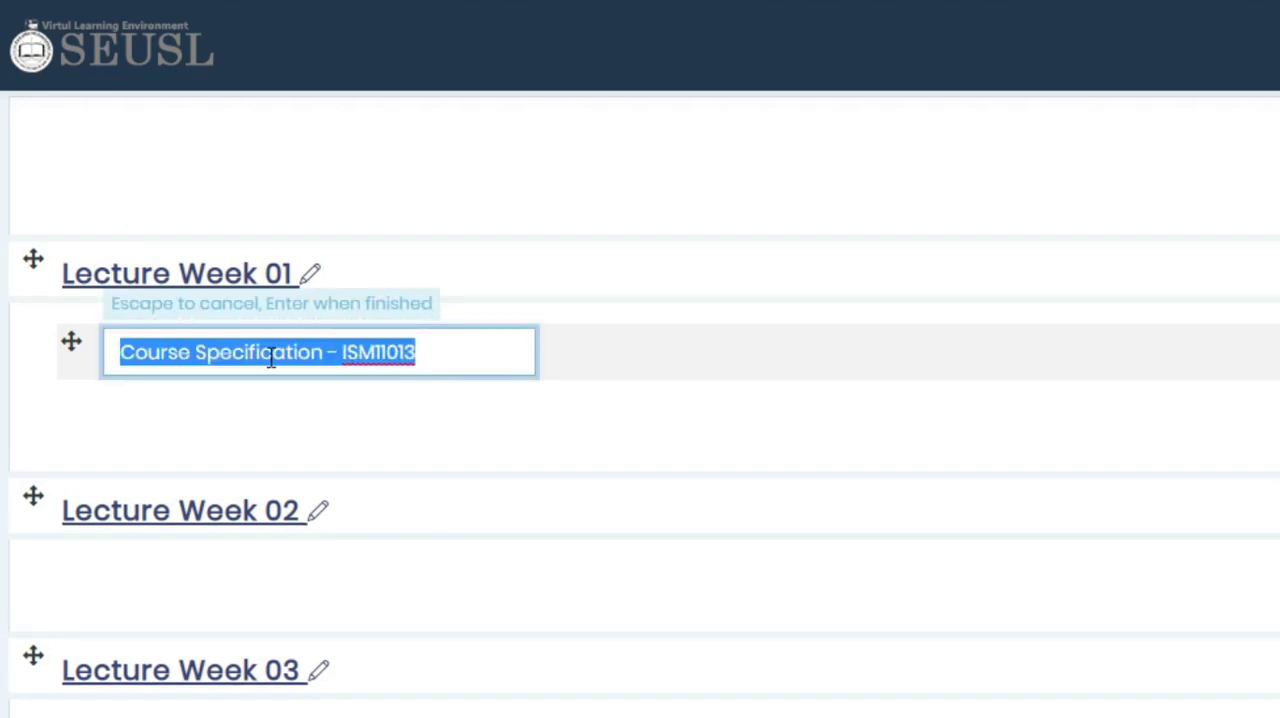
left_click(464, 400)
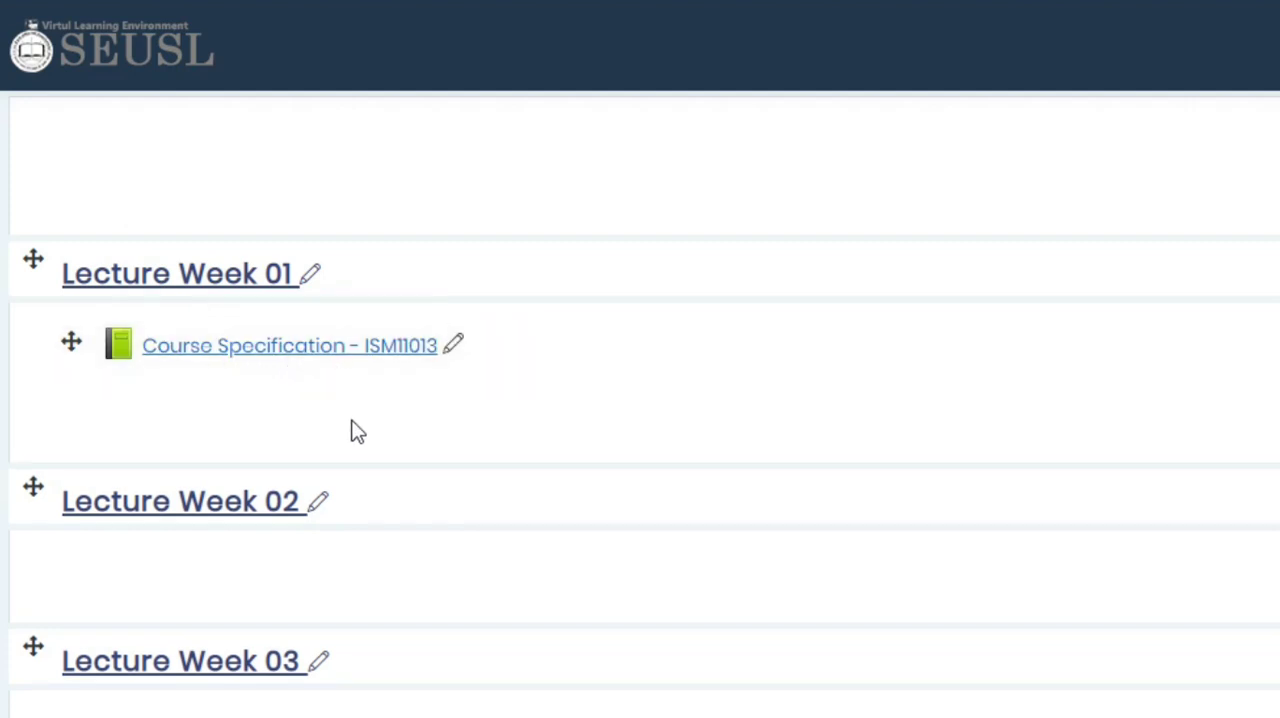
left_click(275, 355)
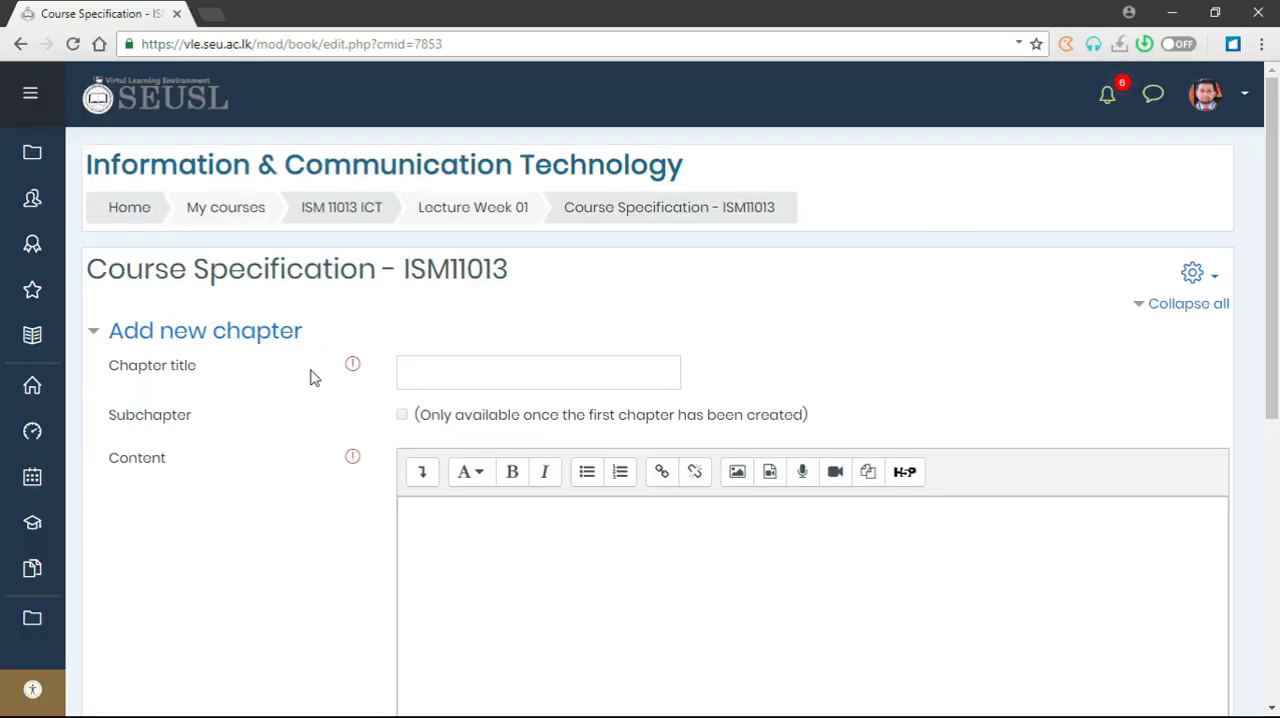
- Copy the heading "Basic Information" from the Word document and paste it as the title of the book's first chapter in the browser
key("alt+Tab")
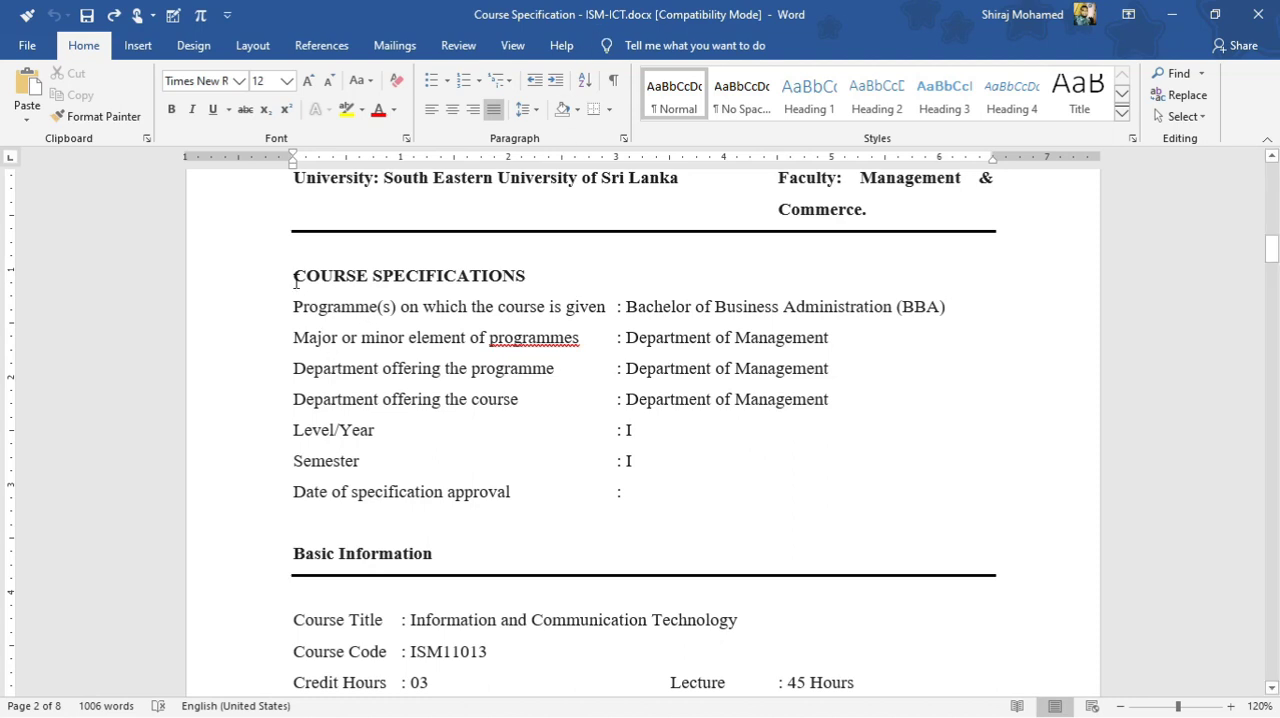
scroll(337, 350, "up", 1)
scroll(384, 459, "down", 3)
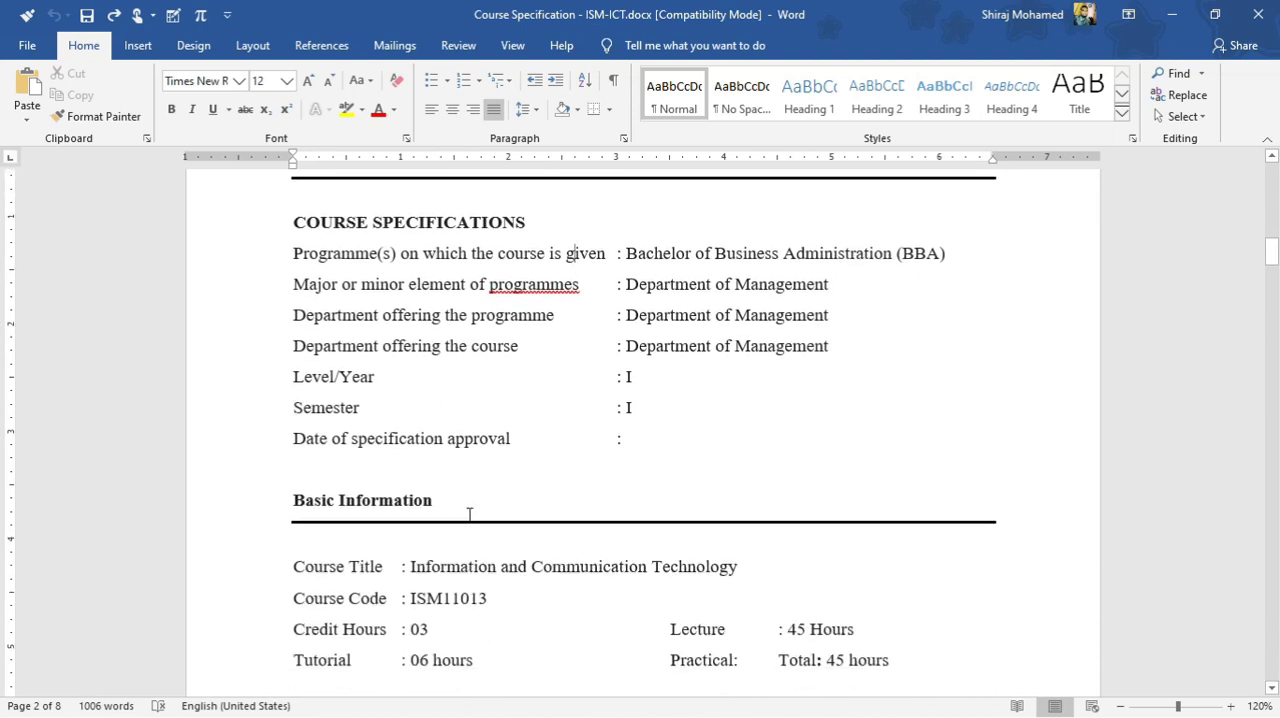
left_click_drag(448, 451, 274, 449)
key("ctrl+c")
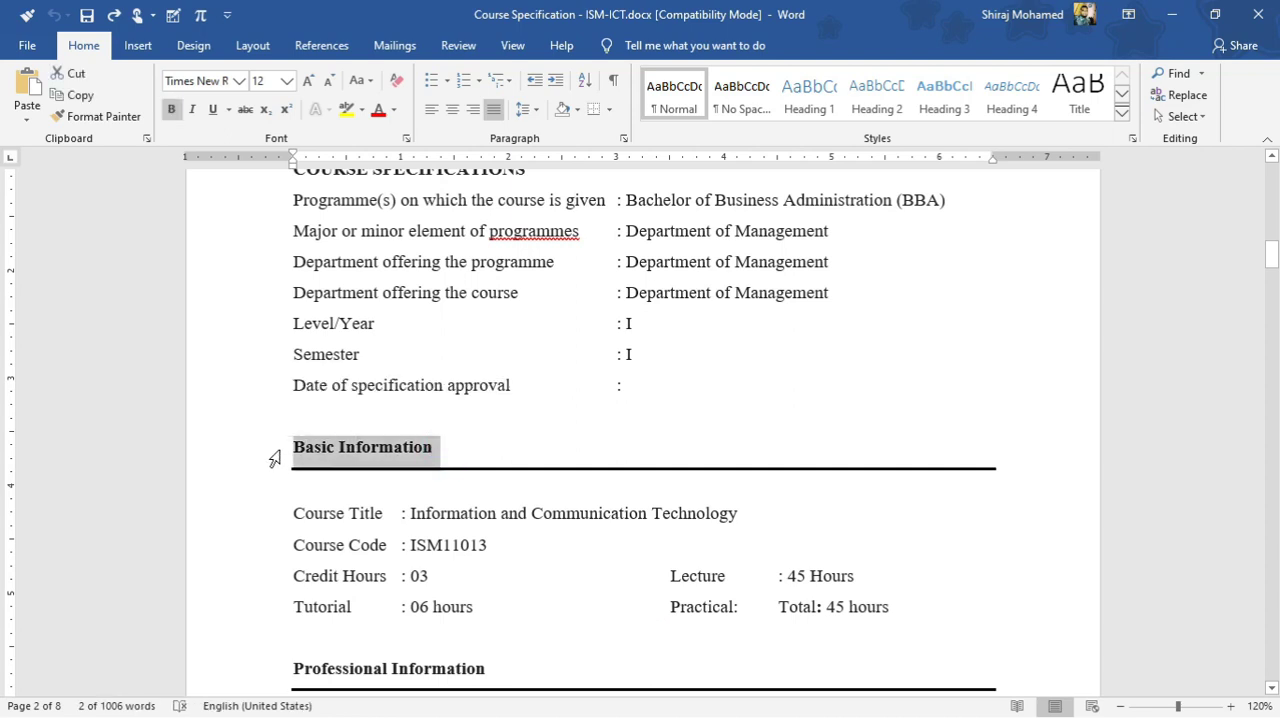
key("alt+Tab")
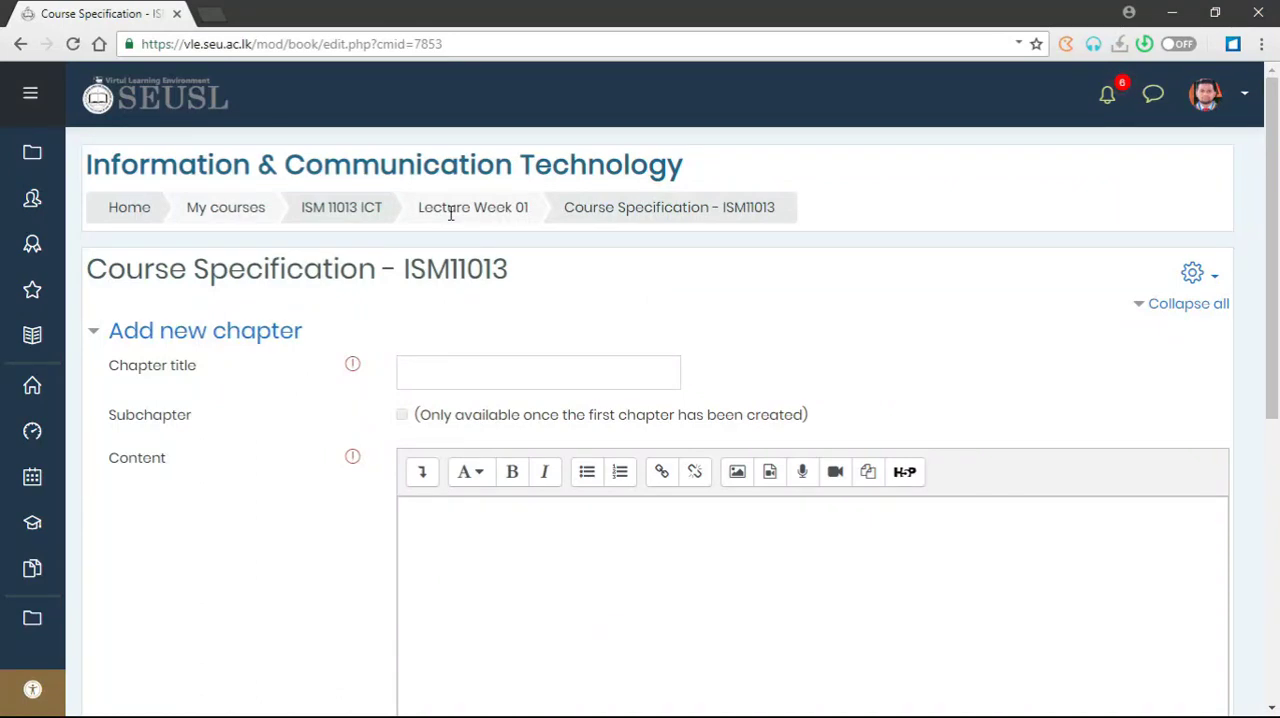
left_click(427, 372)
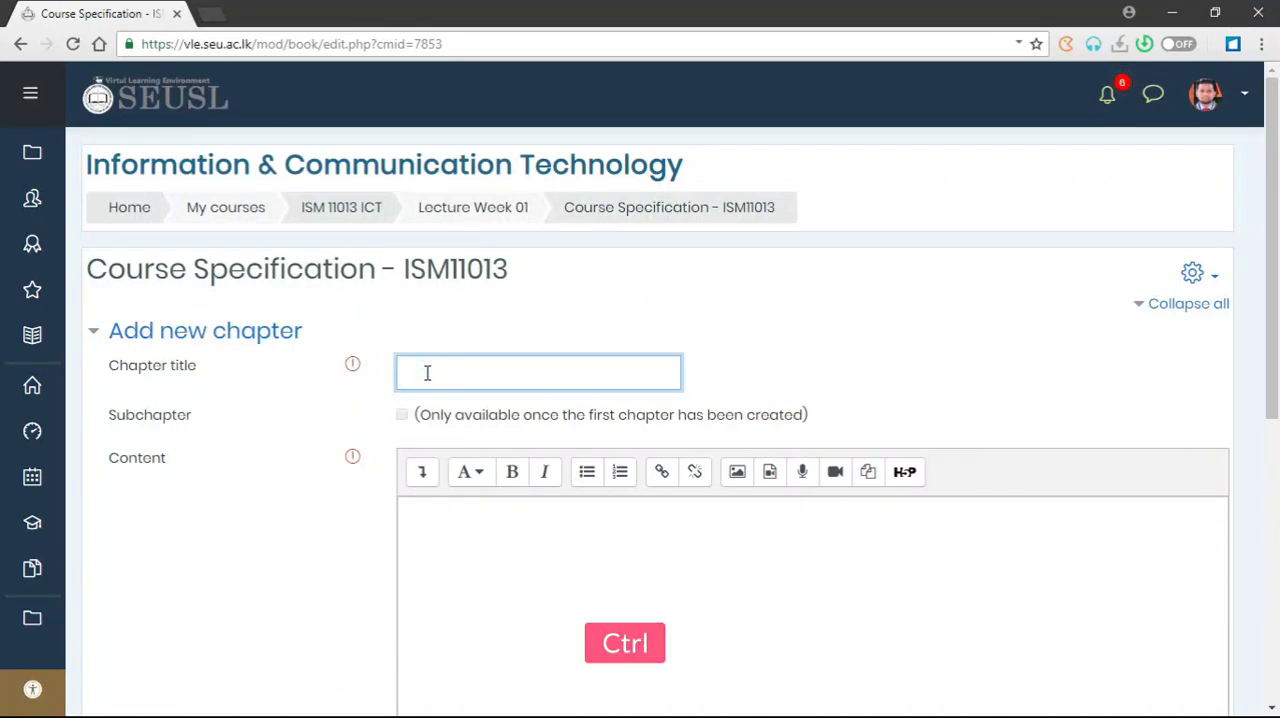
key("ctrl+v")
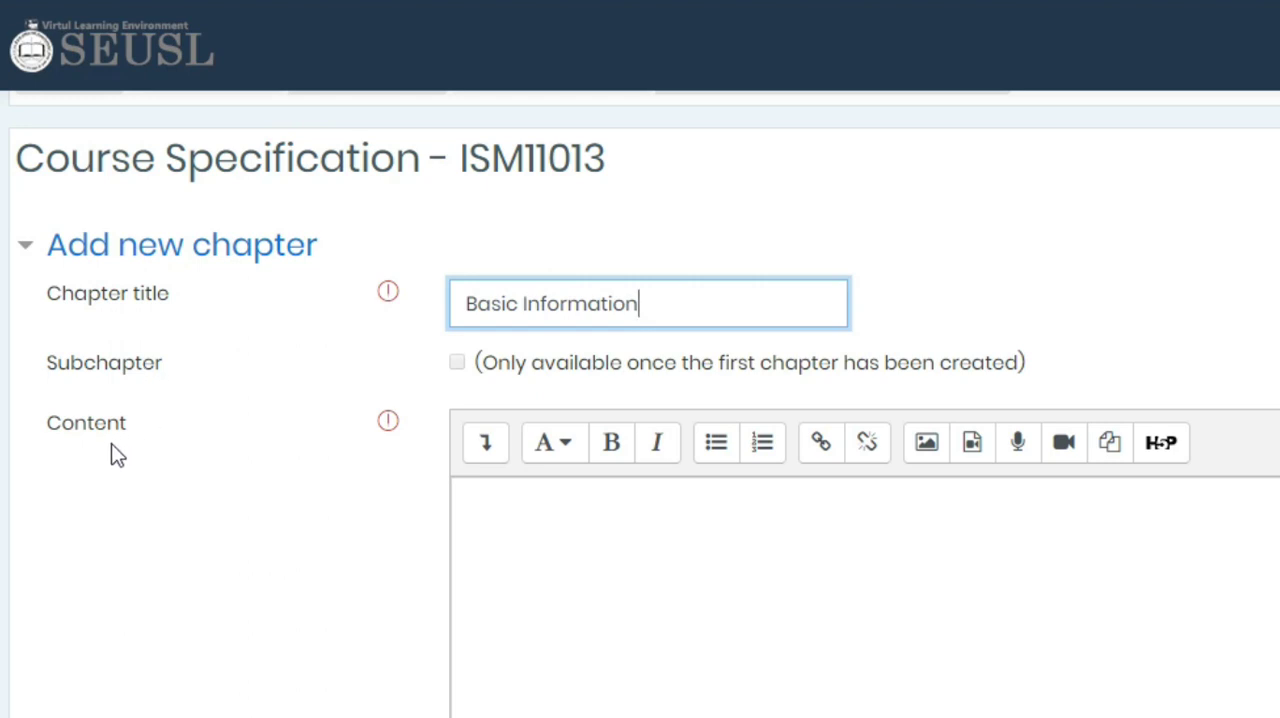
- Copy the lines from Course Title to Tutorial under "Basic Information" in Word into the chapter's content in the browser and save the chapter
left_click(480, 495)
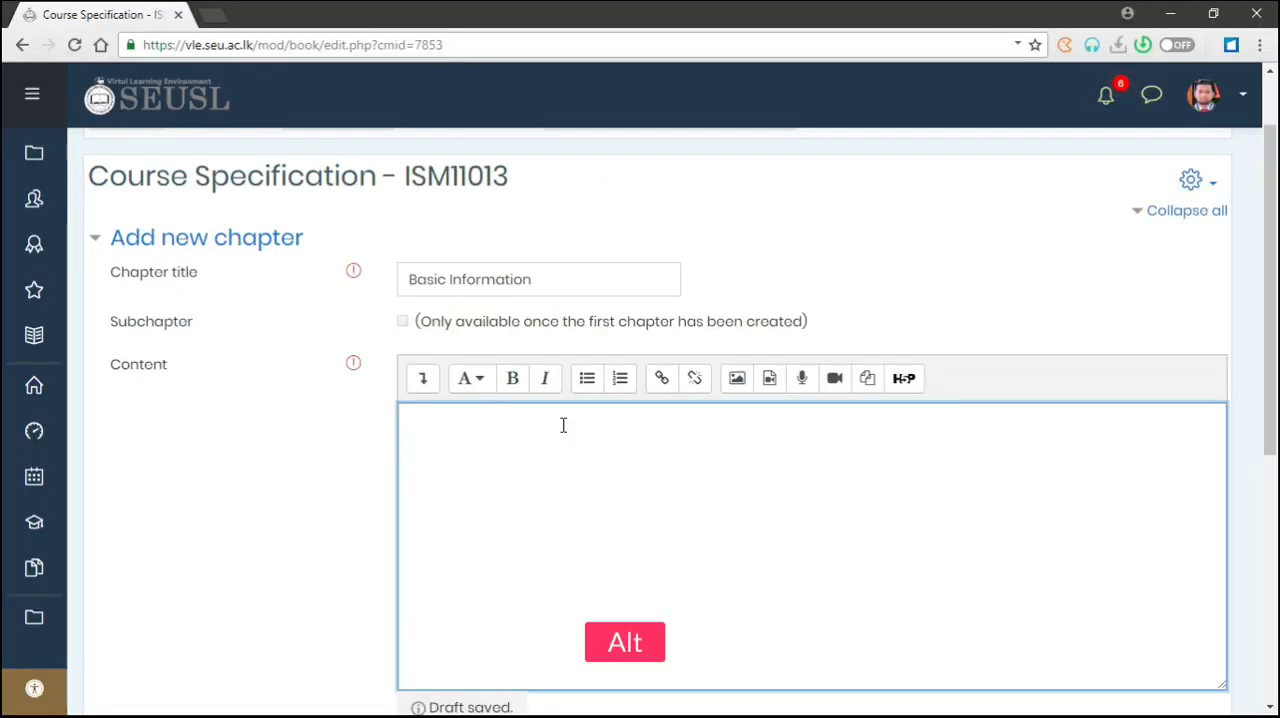
key("alt+Tab")
scroll(539, 553, "down", 1)
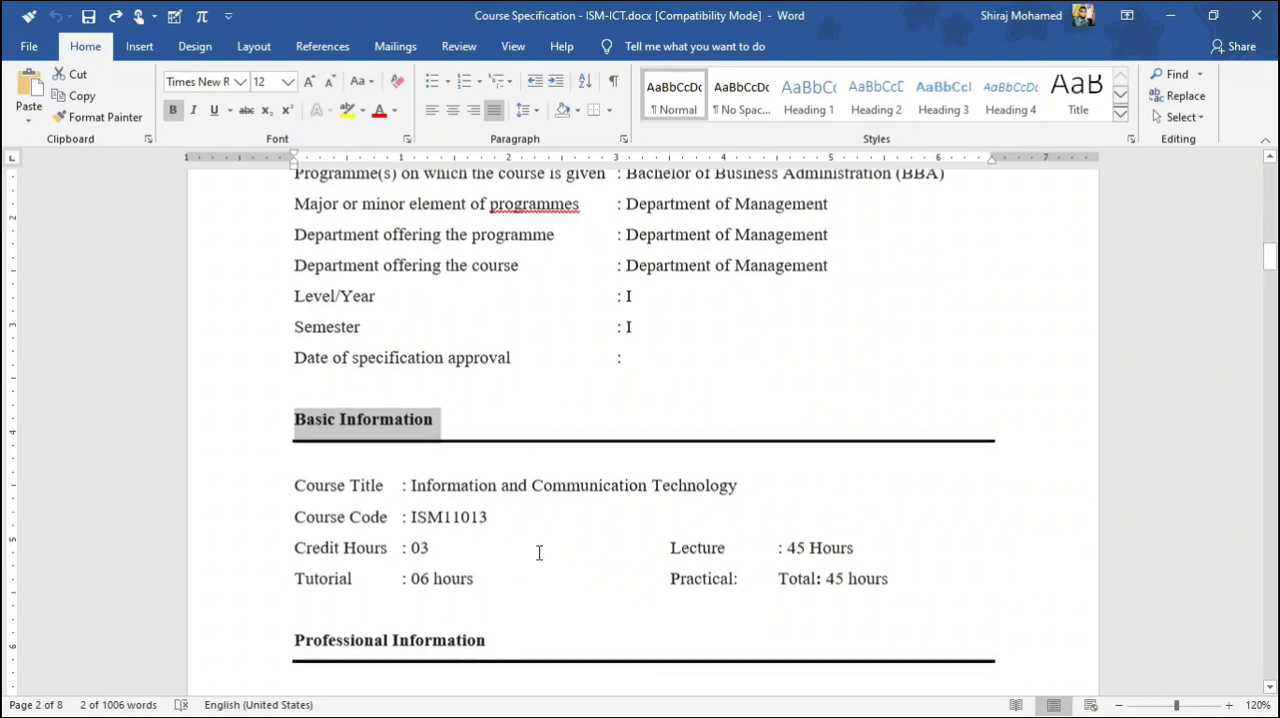
scroll(539, 553, "down", 1)
left_click_drag(909, 500, 297, 406)
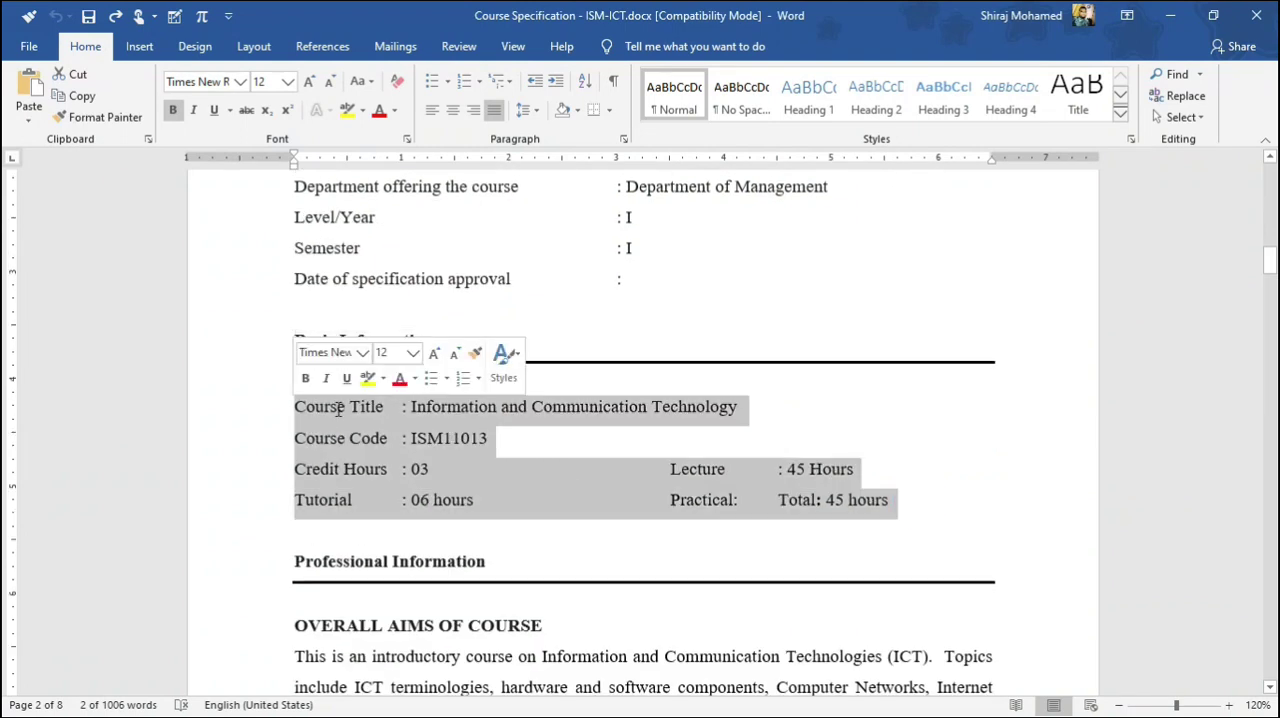
key("ctrl+c")
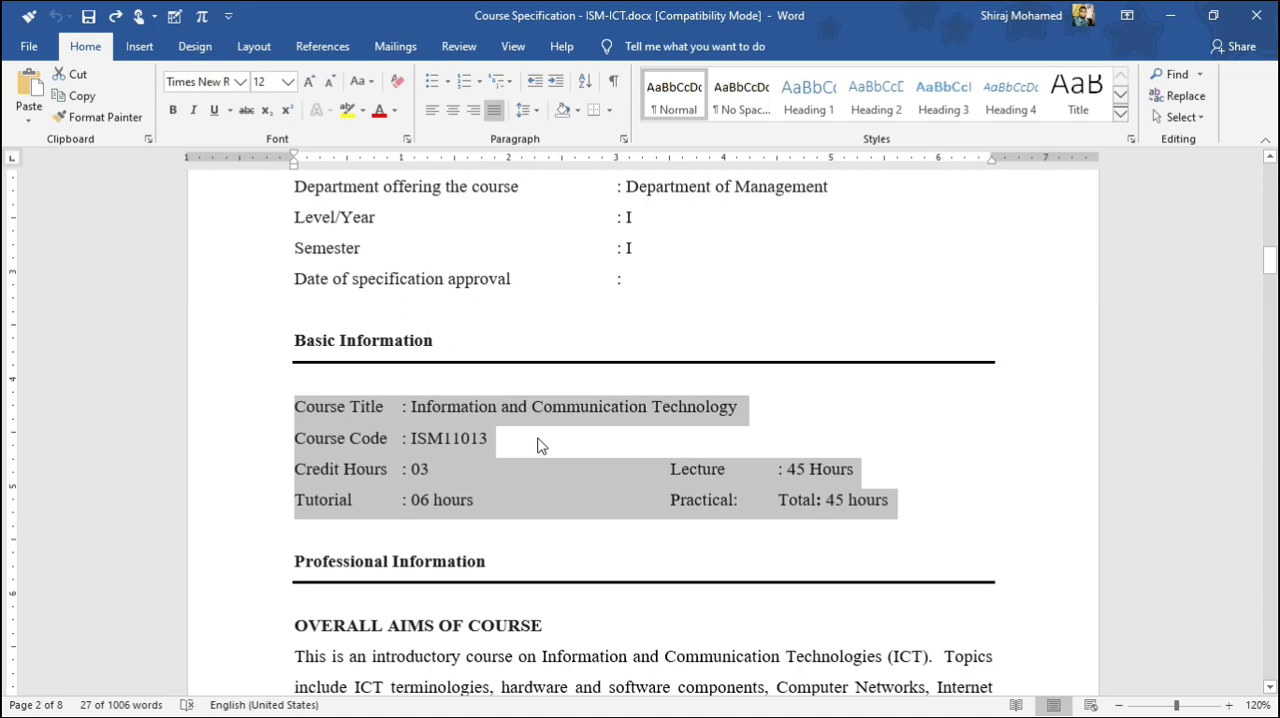
key("alt+Tab")
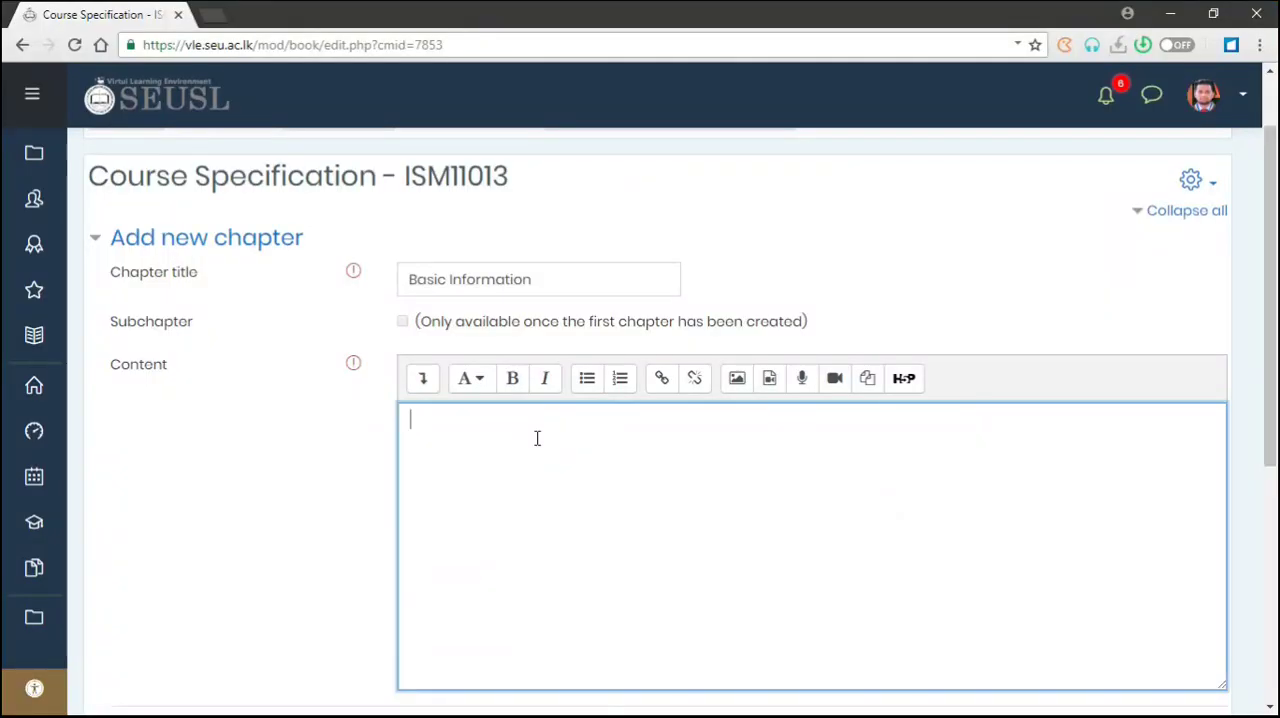
key("ctrl+v")
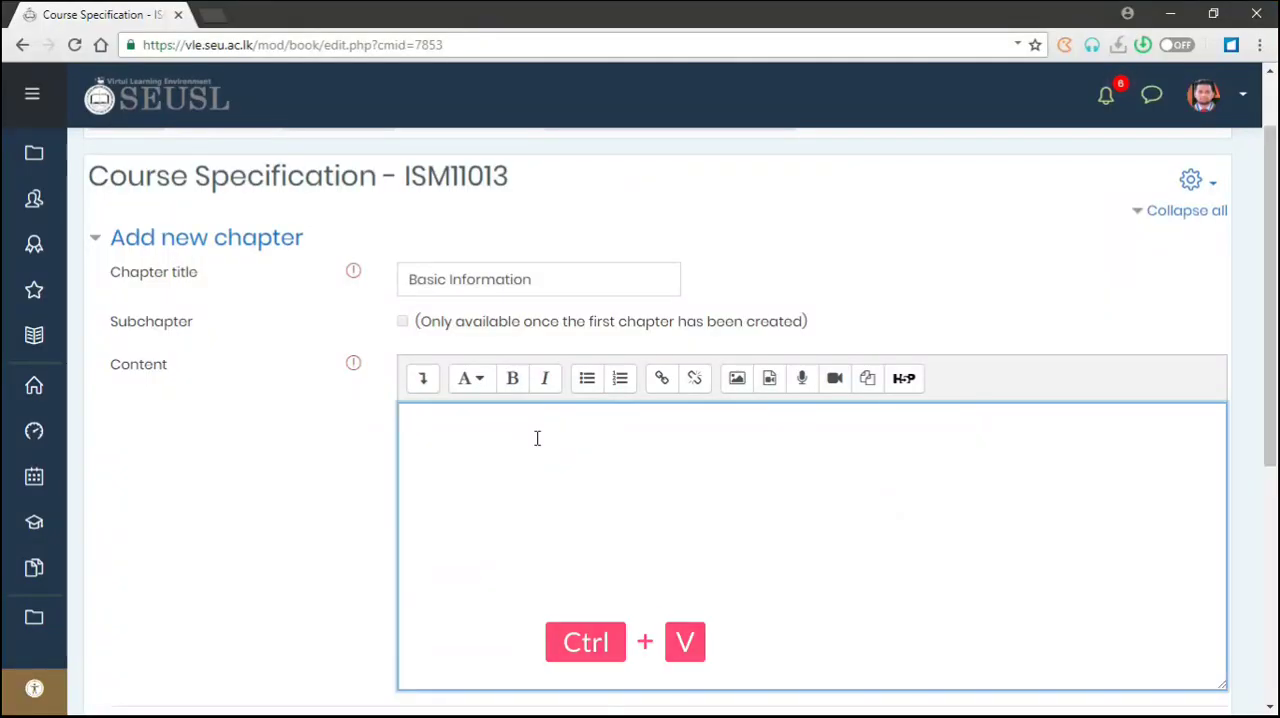
scroll(621, 526, "down", 3)
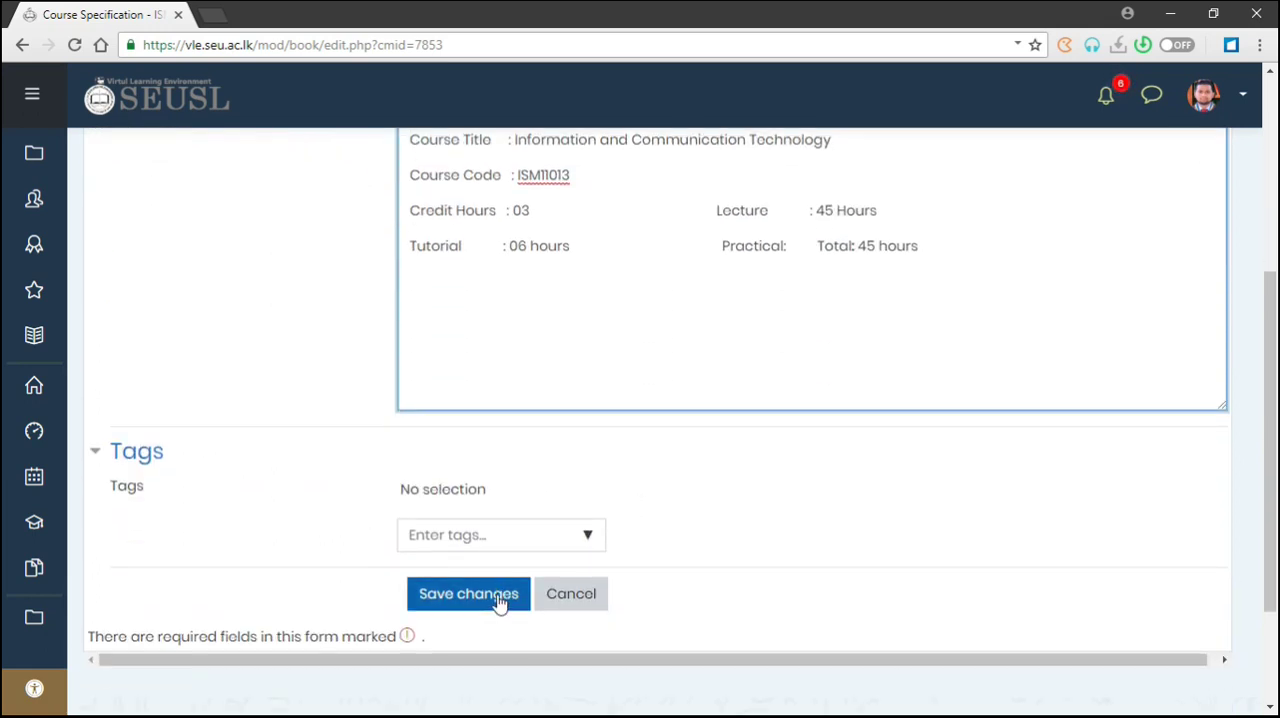
left_click(503, 603)
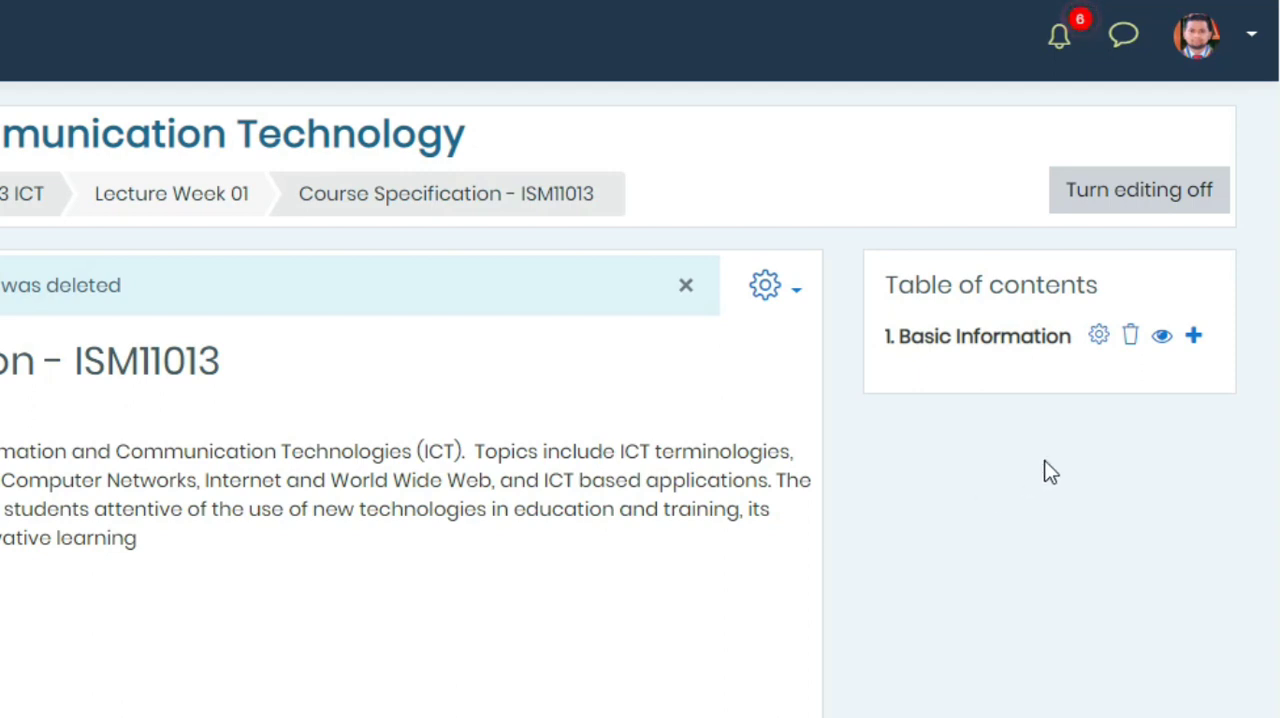
- Add a new chapter after "Basic Information" and paste the heading "OVERALL AIMS OF COURSE" from the Word document as its title
left_click(1196, 340)
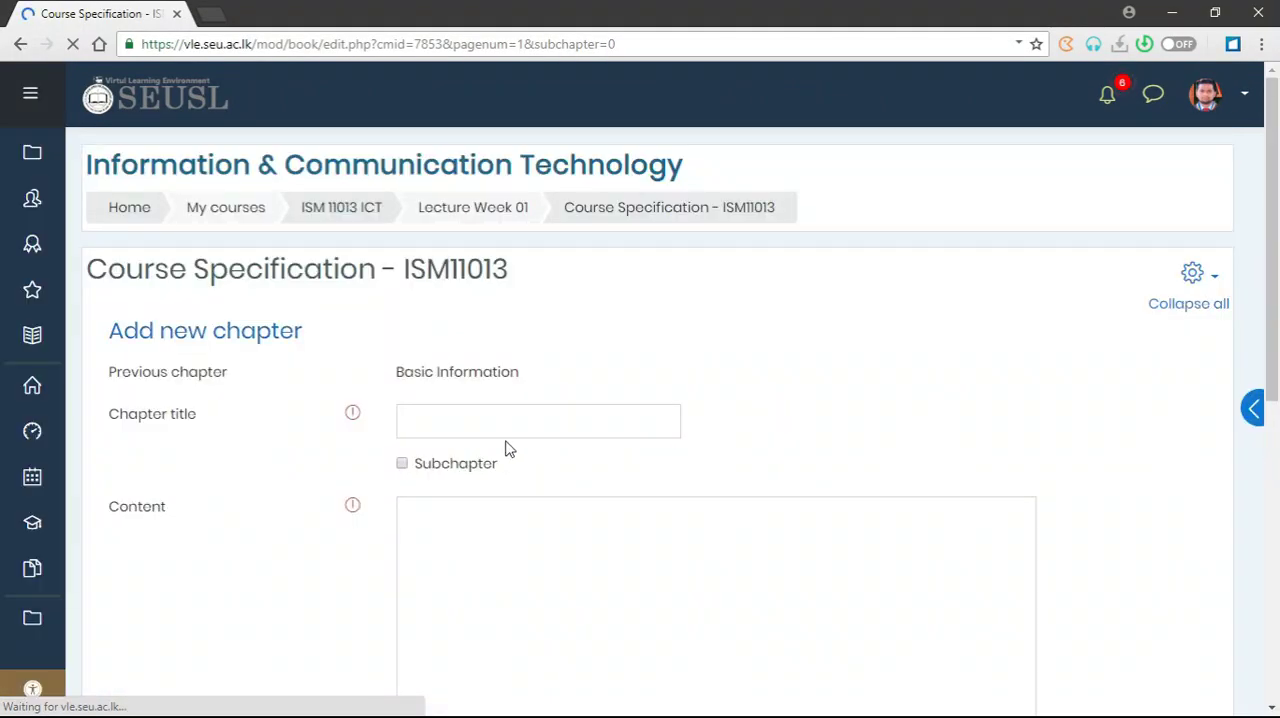
left_click(374, 343)
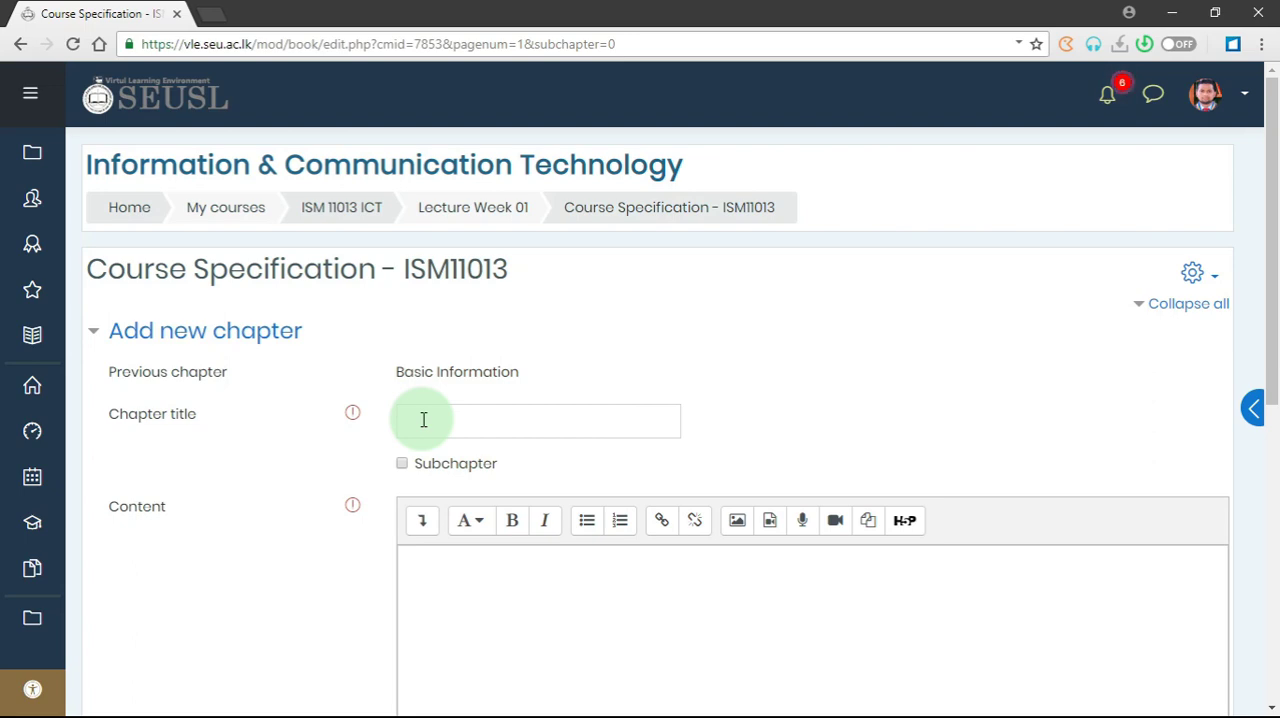
key("alt+Tab")
scroll(494, 429, "down", 1)
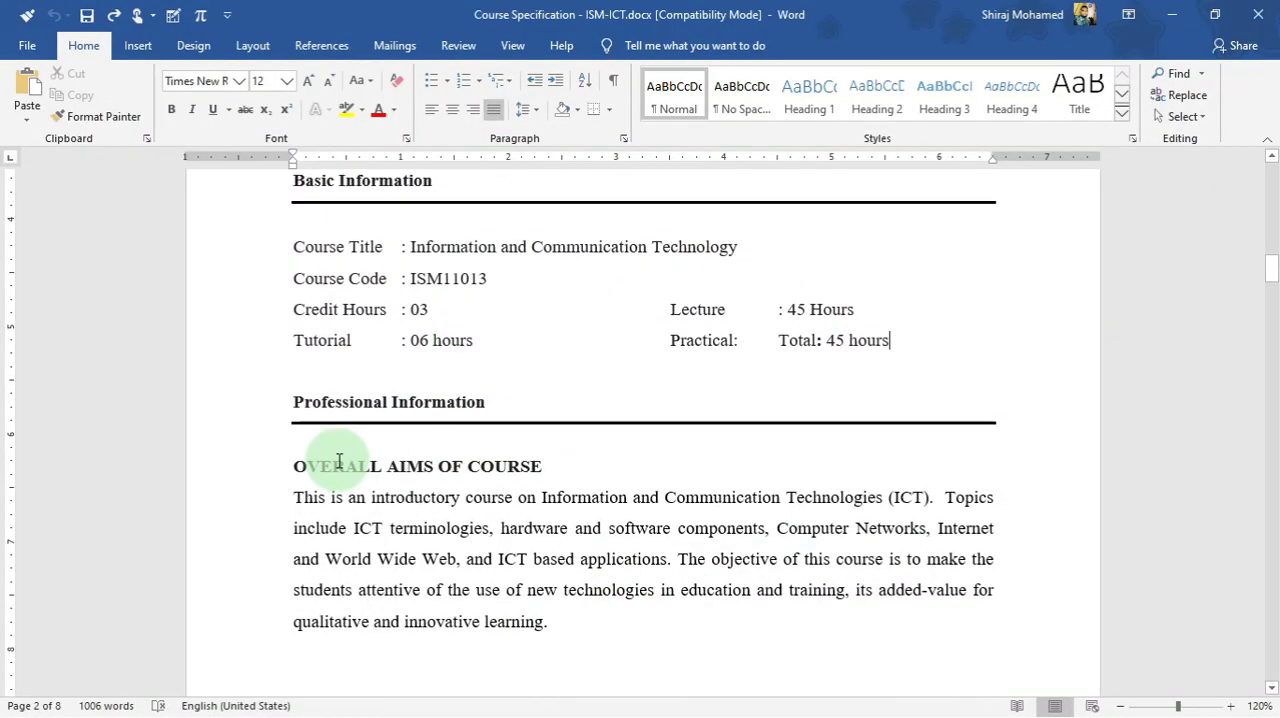
left_click_drag(287, 465, 570, 465)
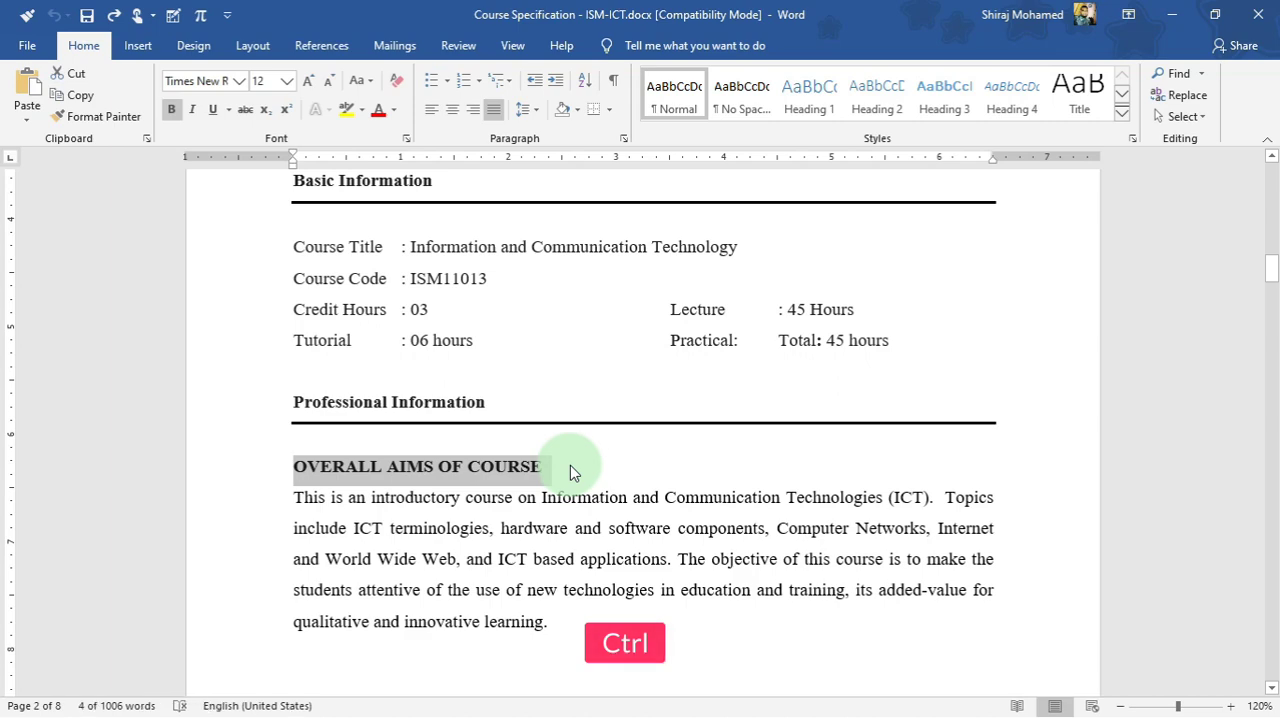
key("ctrl+c")
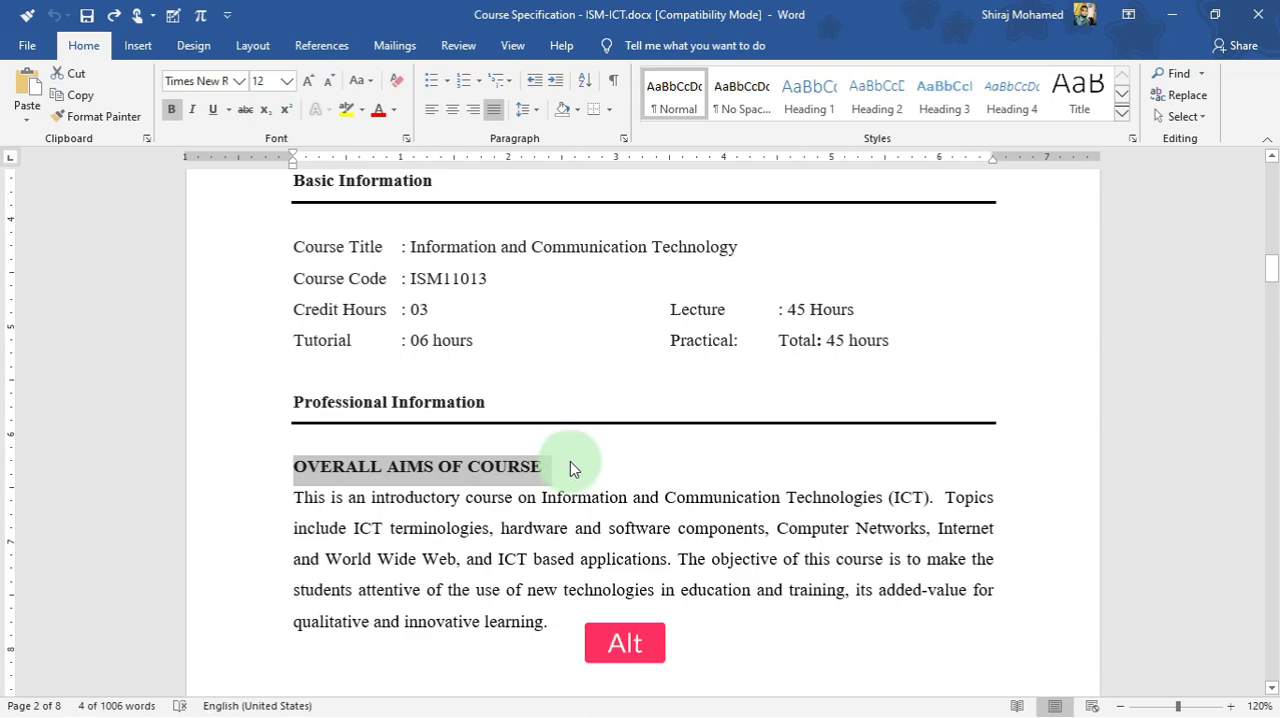
key("alt+Tab")
key("ctrl+v")
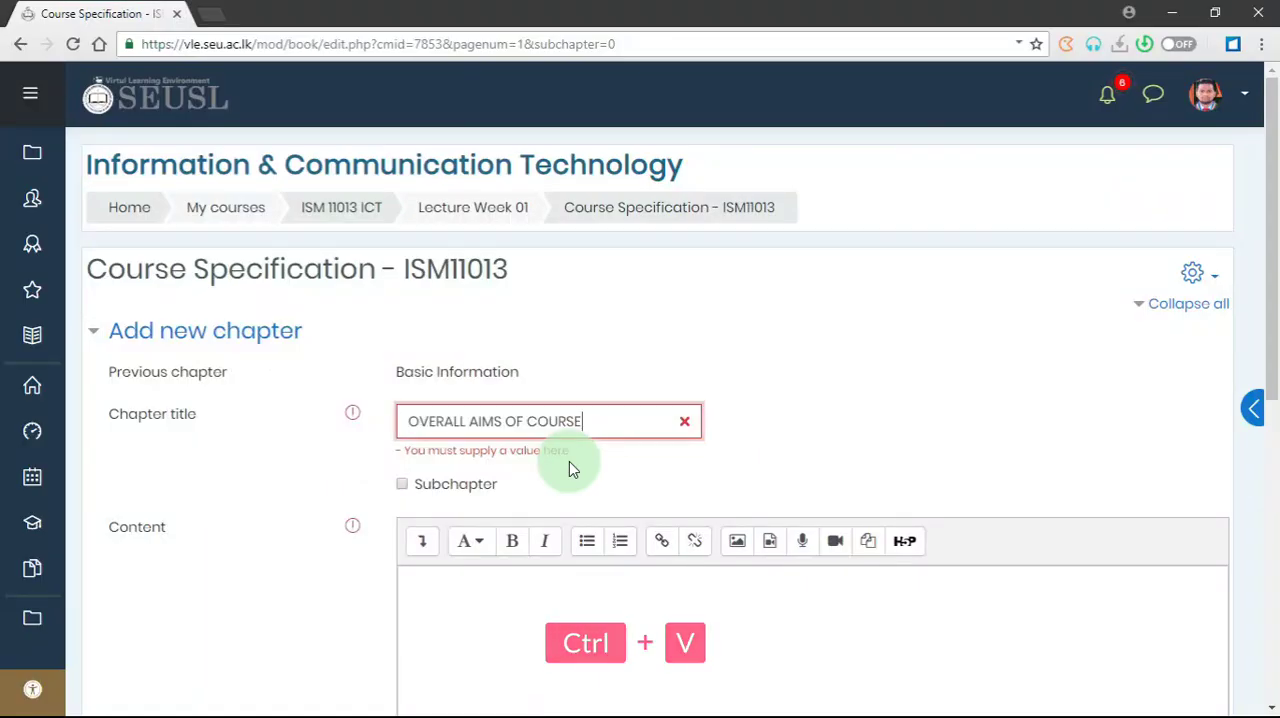
left_click(569, 461)
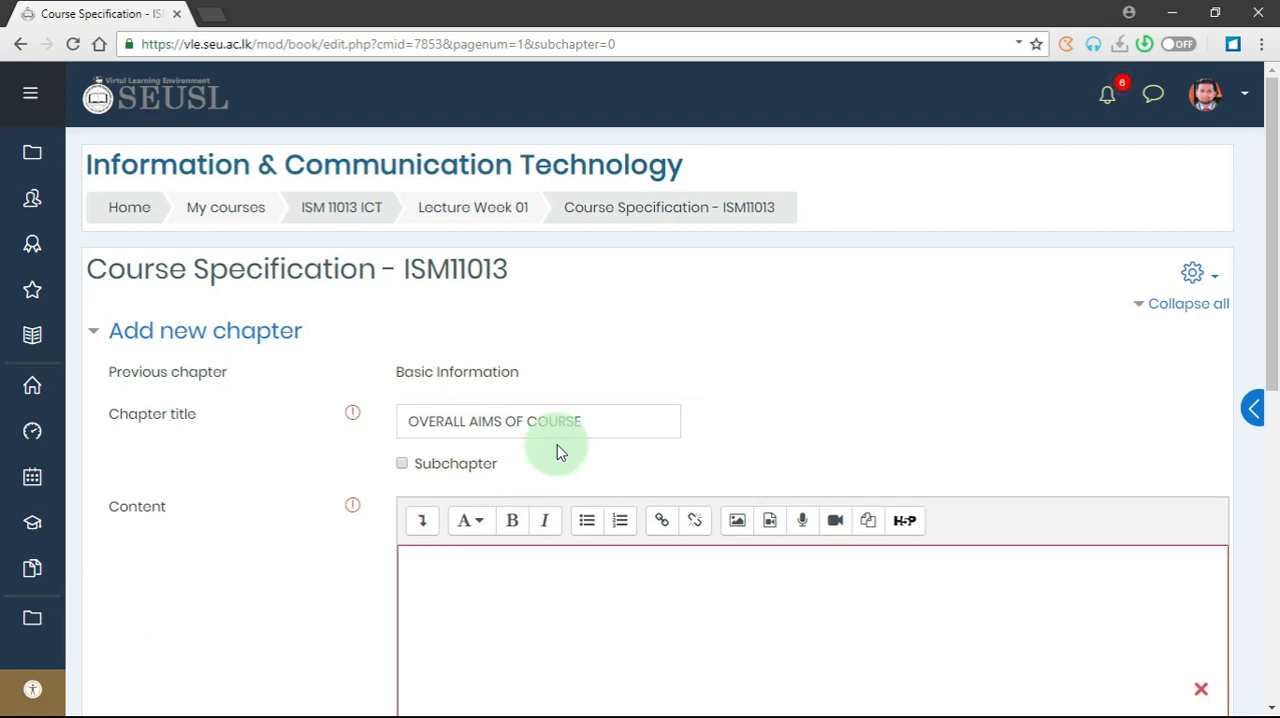
left_click(600, 413)
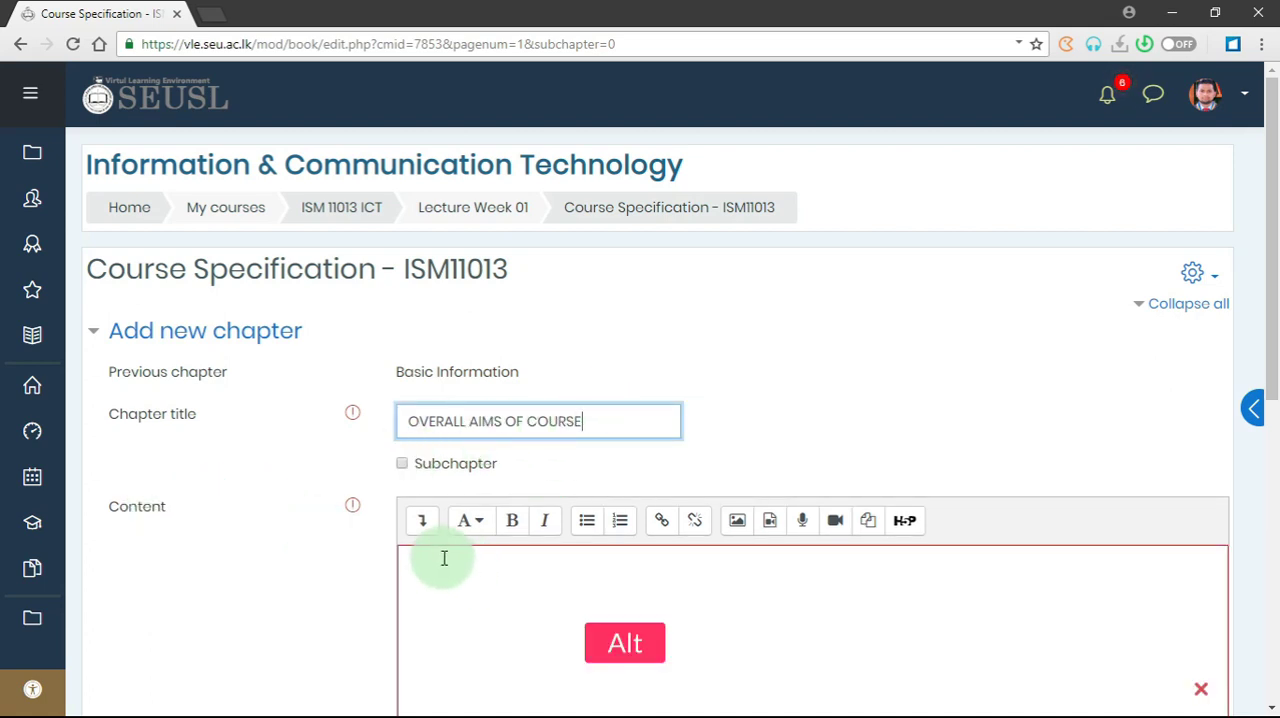
- Copy the paragraph under "OVERALL AIMS OF COURSE" in the Word document into the chapter's content in the browser and save the chapter
key("alt+Tab")
scroll(426, 529, "down", 1)
left_click(546, 562)
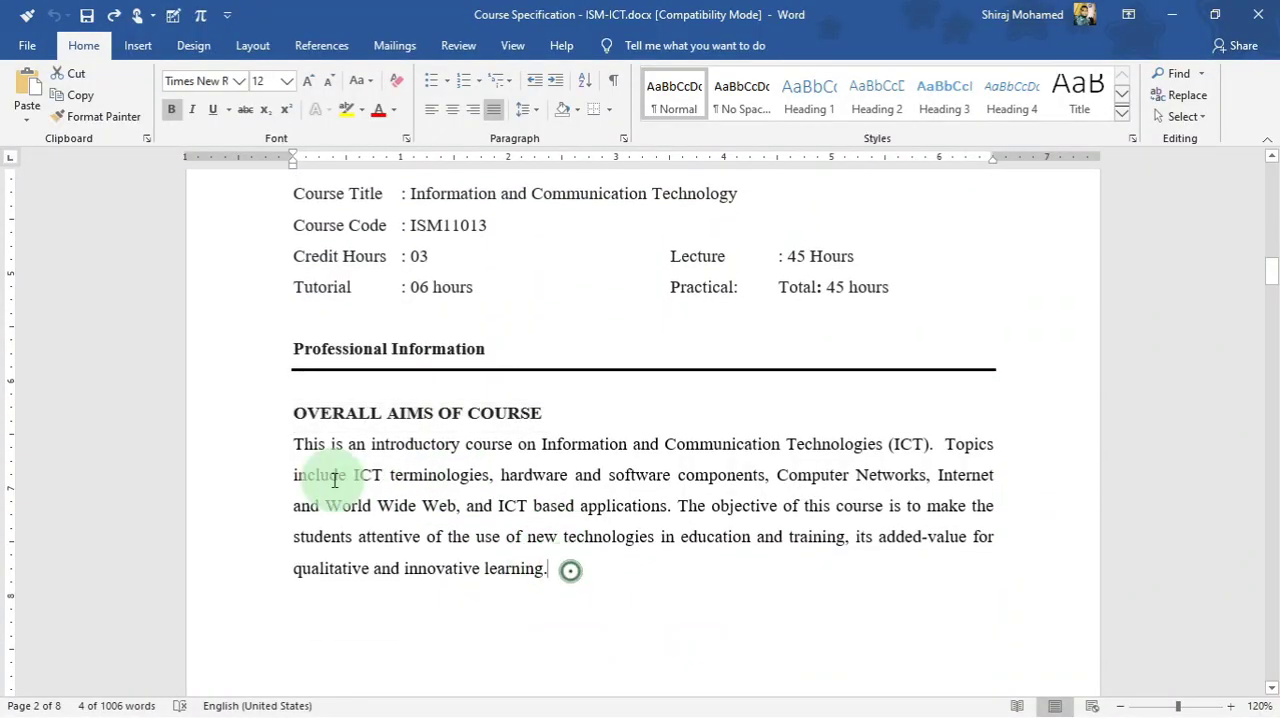
double_click(271, 452)
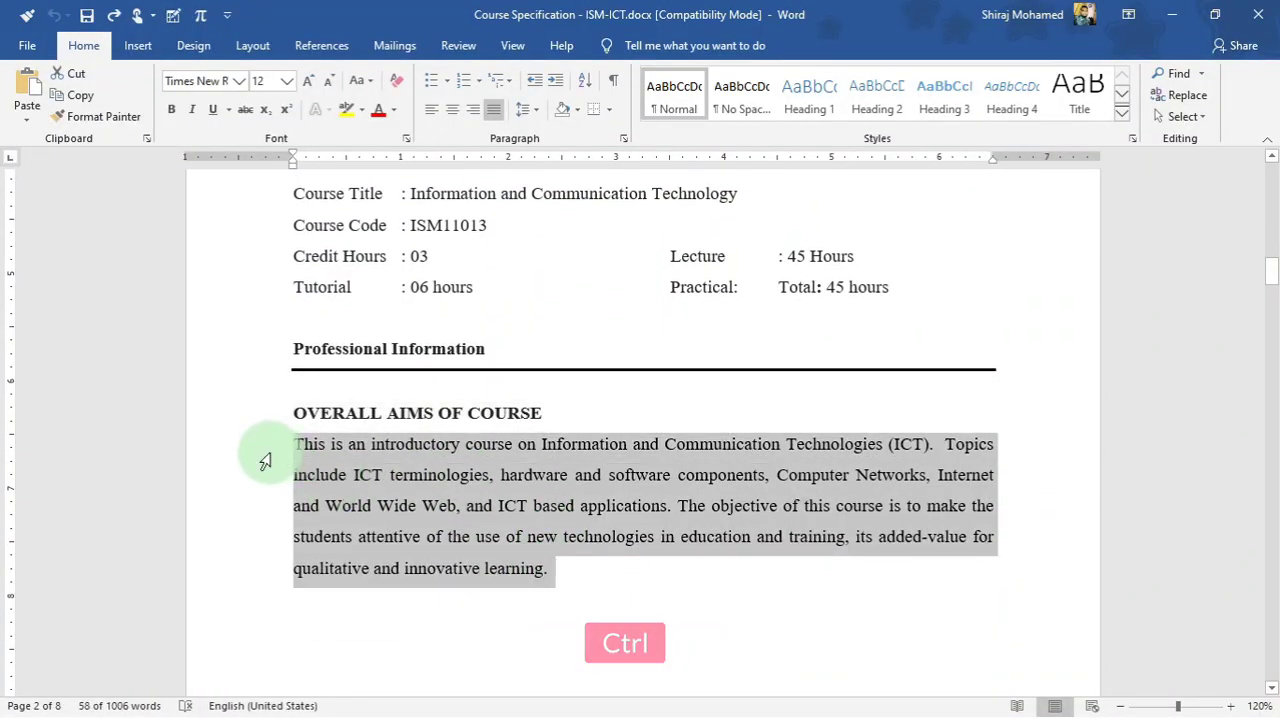
key("alt+Tab")
scroll(436, 530, "down", 2)
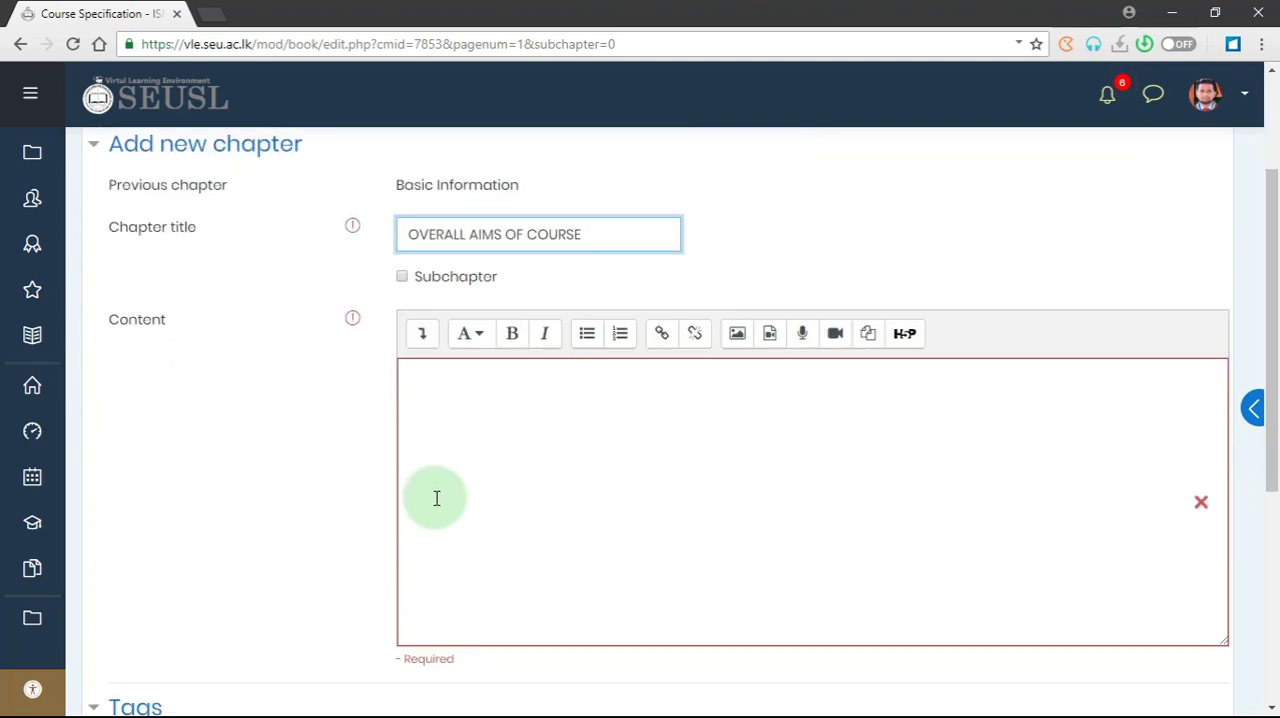
left_click(437, 386)
key("ctrl+v")
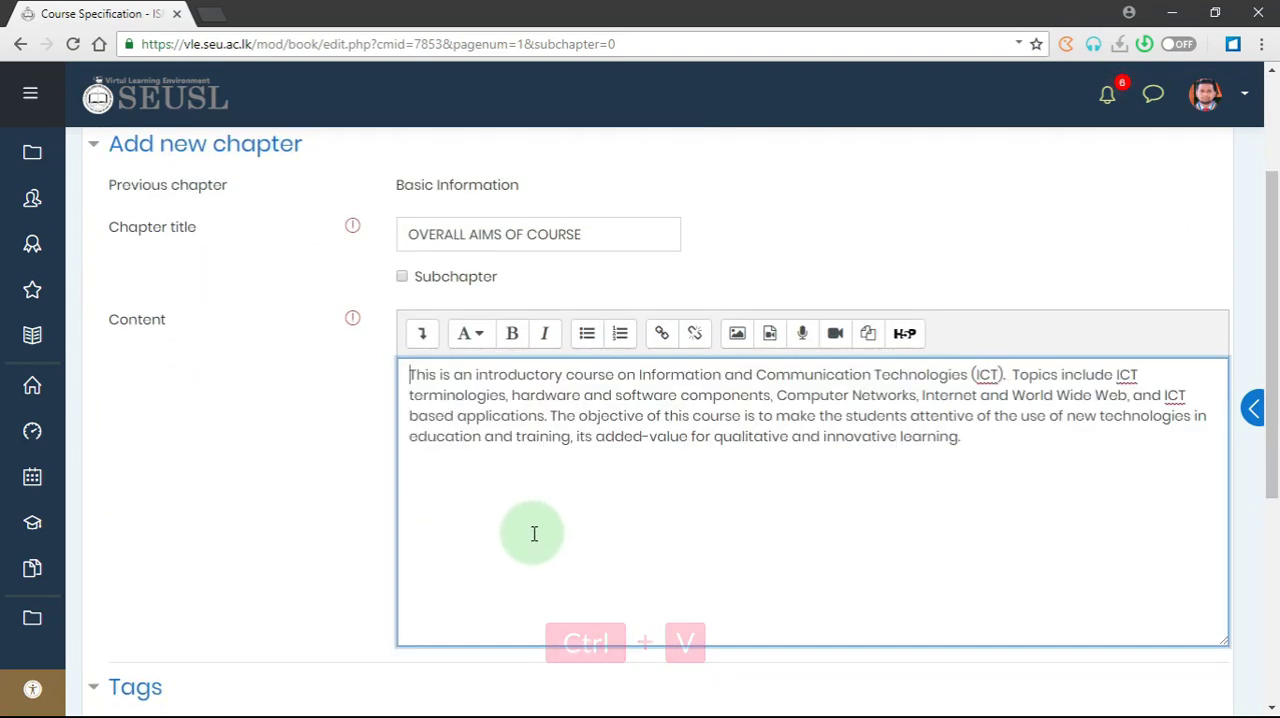
scroll(534, 531, "down", 2)
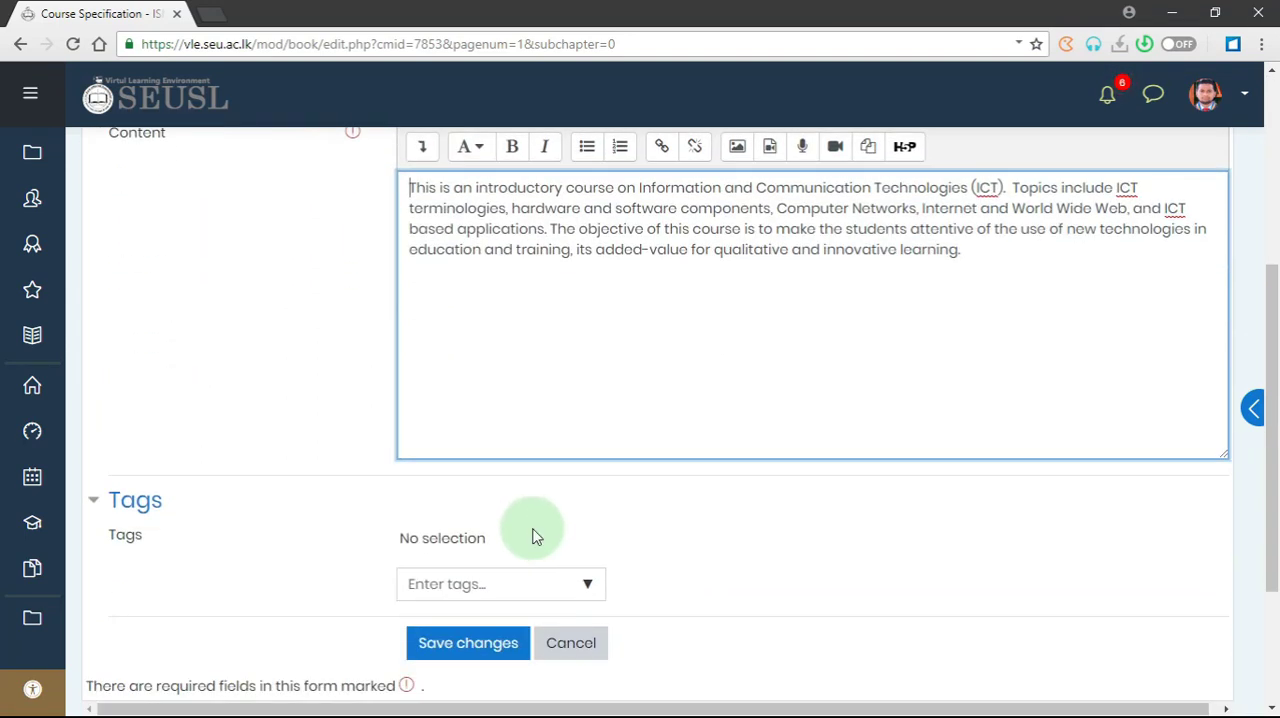
scroll(515, 503, "down", 2)
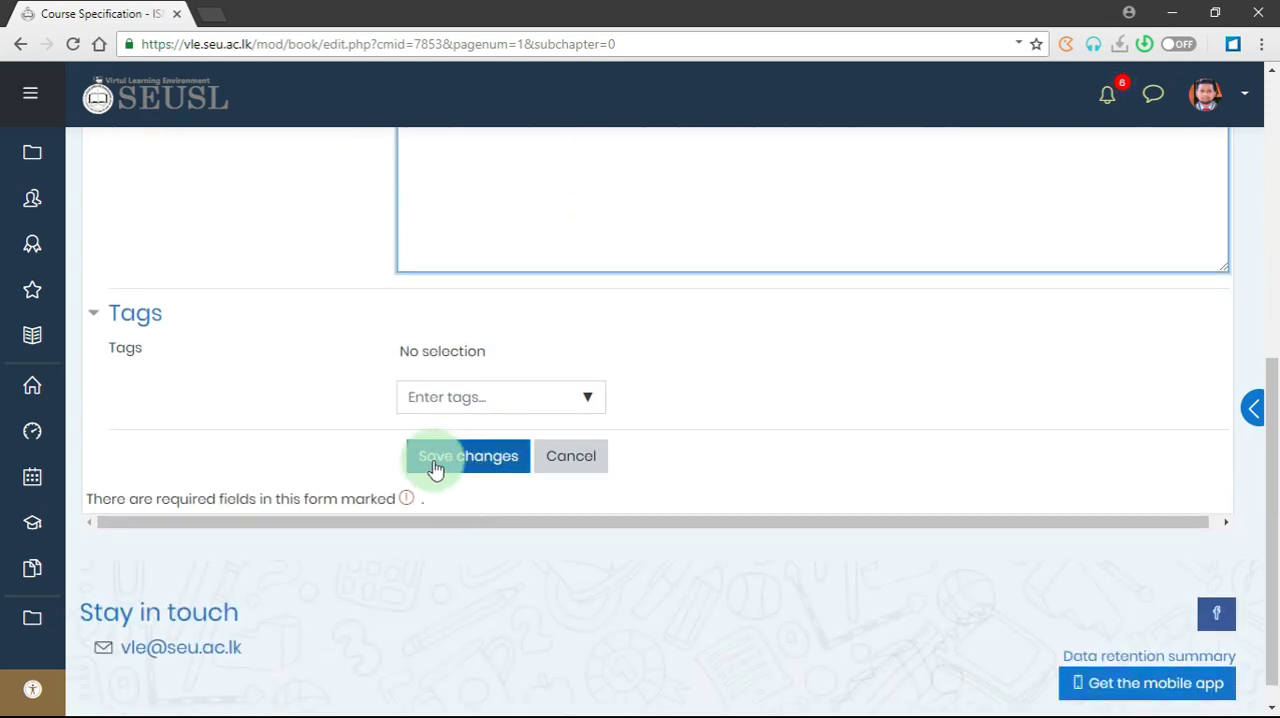
left_click(445, 462)
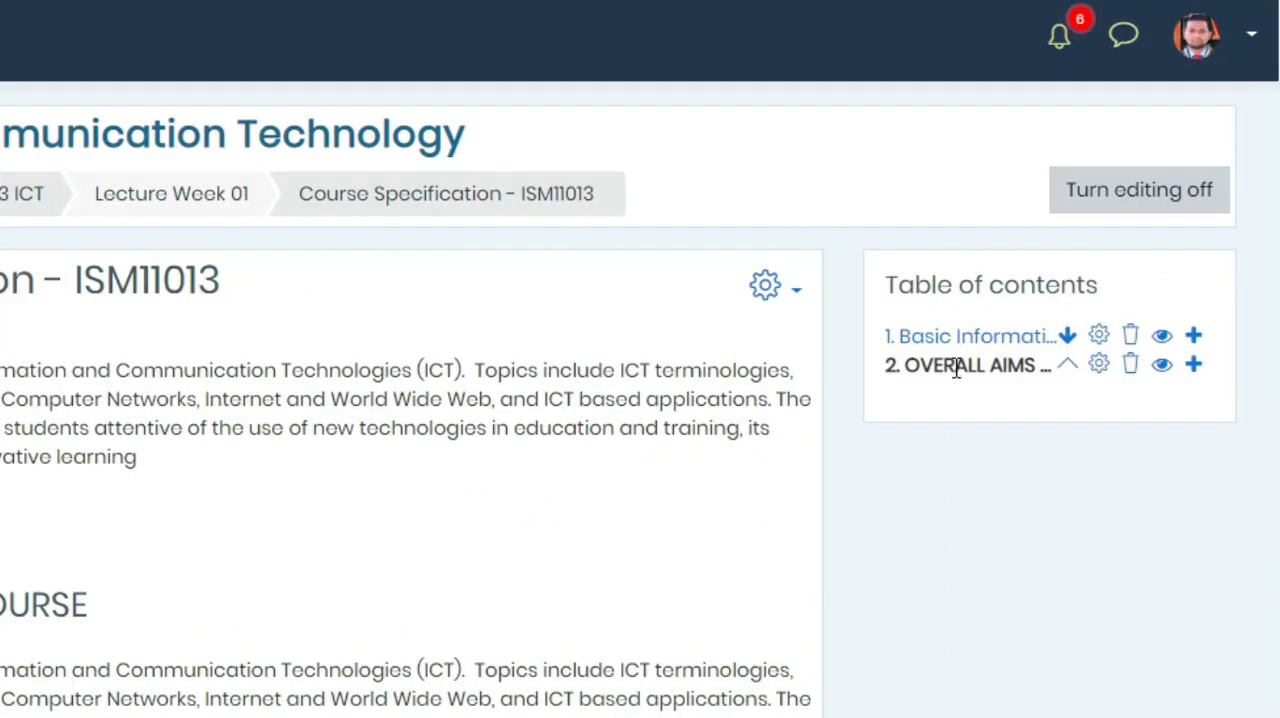
- Add a new chapter after "OVERALL AIMS OF COURSE" and paste the Word heading "Intended learning outcomes of course (ILOs)" as its title
left_click(1194, 367)
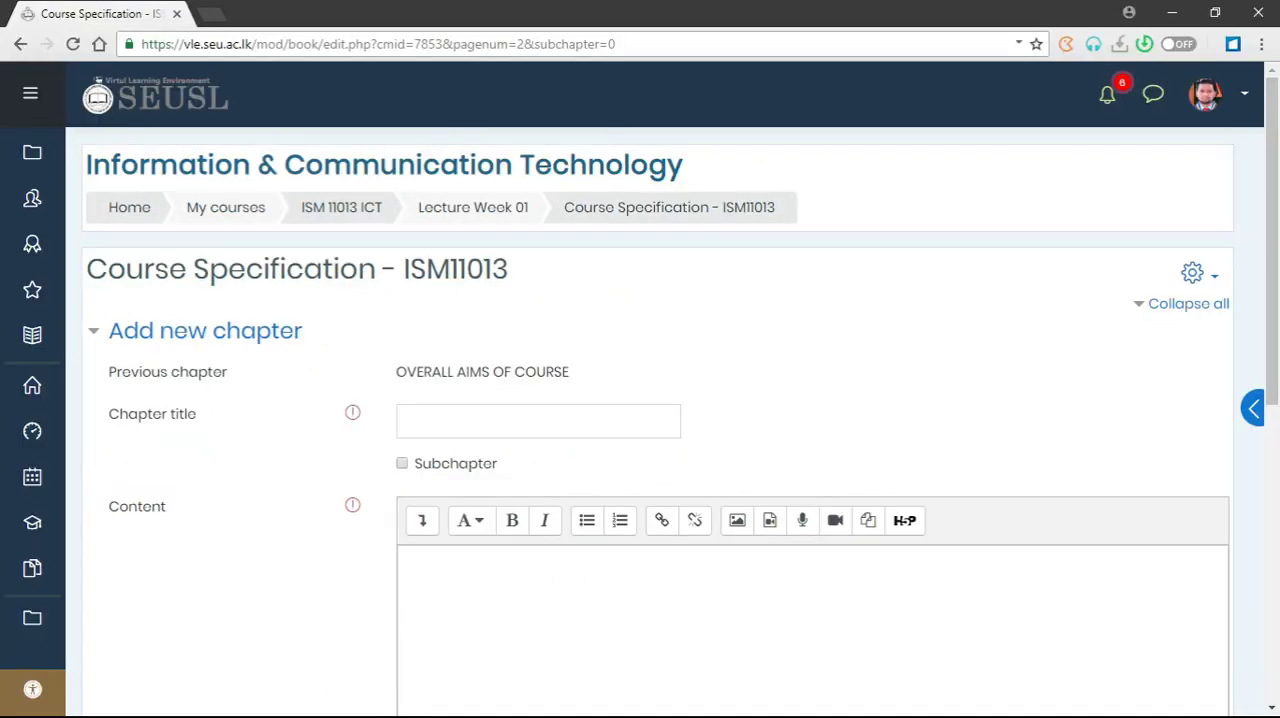
key("alt+Tab")
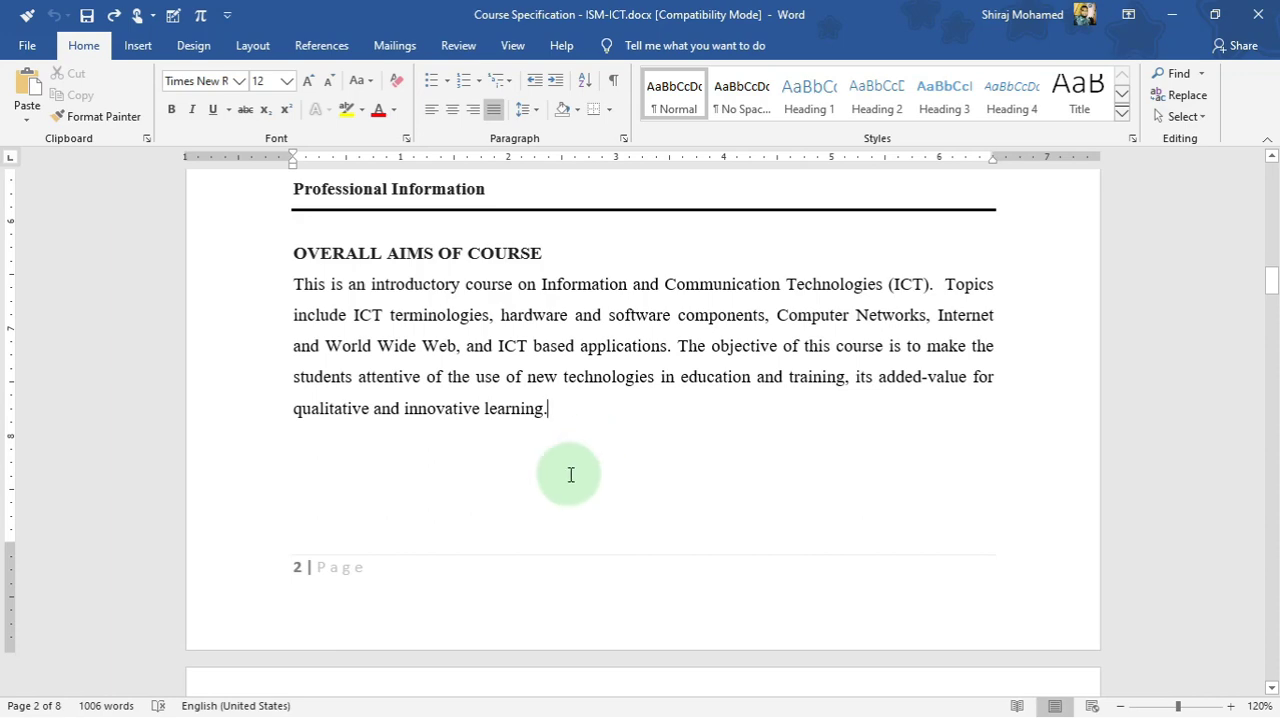
scroll(571, 472, "down", 6)
scroll(470, 415, "down", 1)
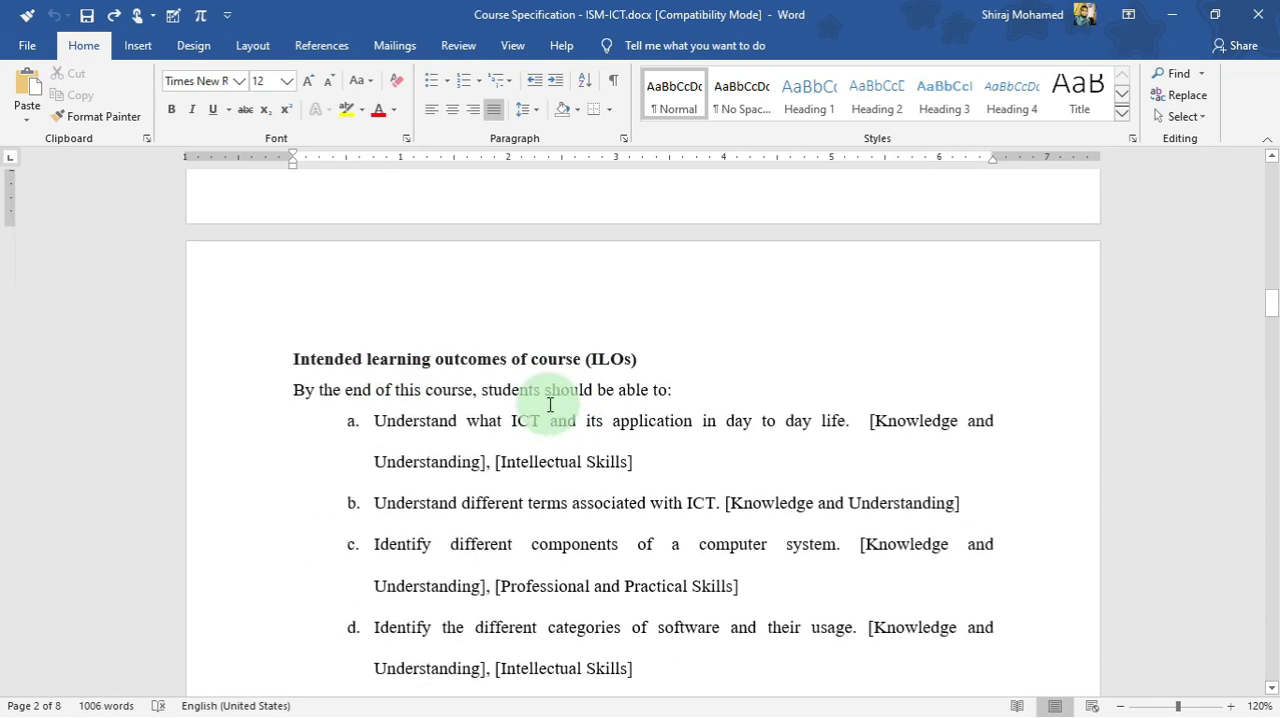
scroll(560, 410, "up", 4)
scroll(430, 410, "down", 4)
left_click(289, 410)
left_click_drag(418, 410, 657, 415)
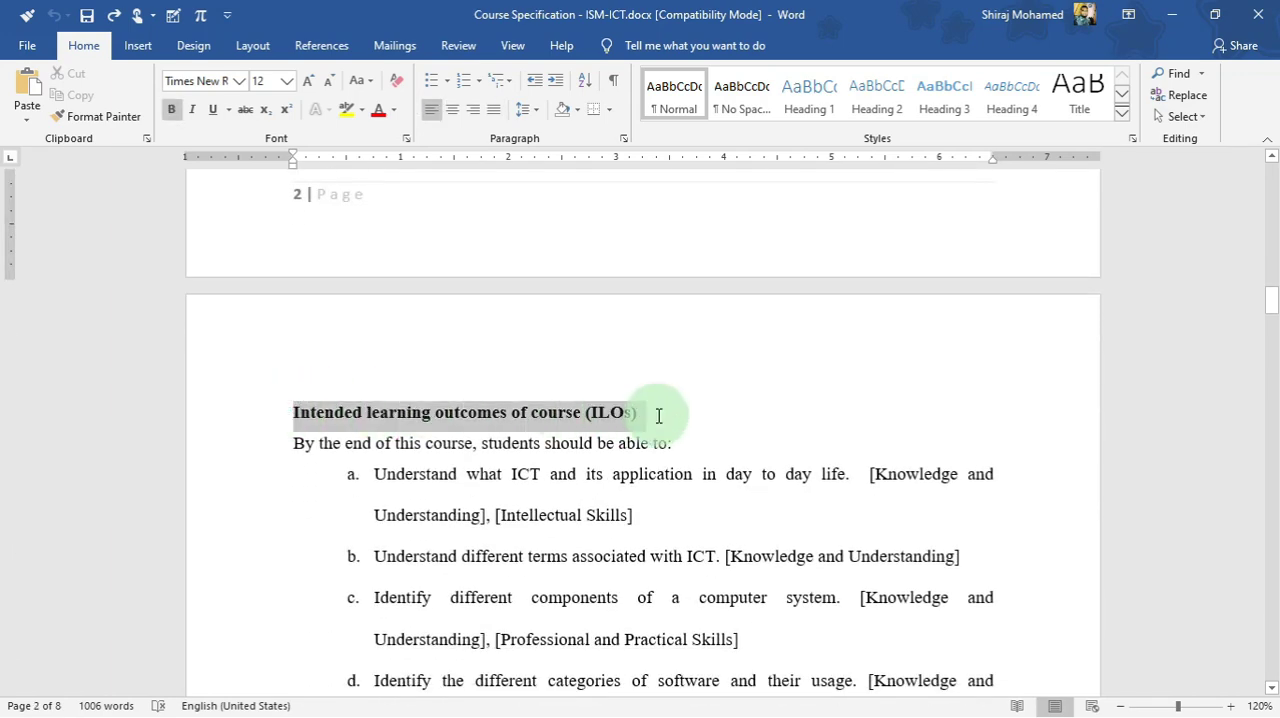
key("ctrl+c")
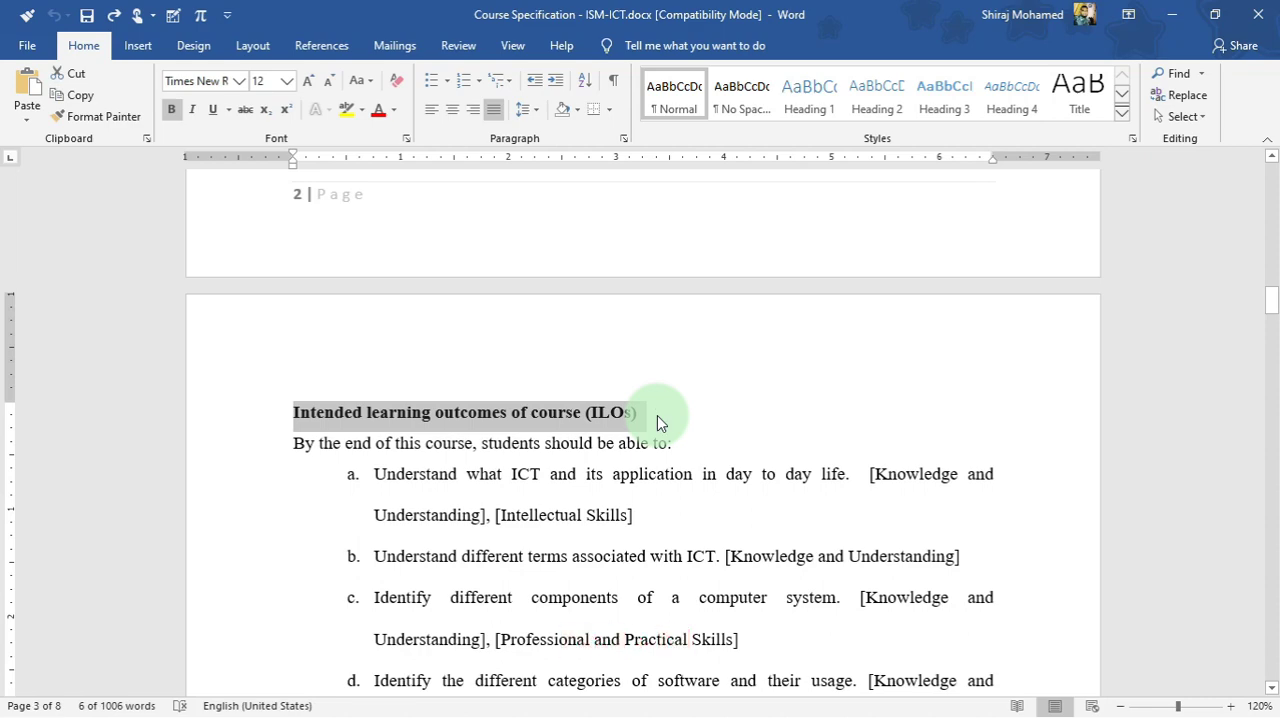
key("alt+Tab")
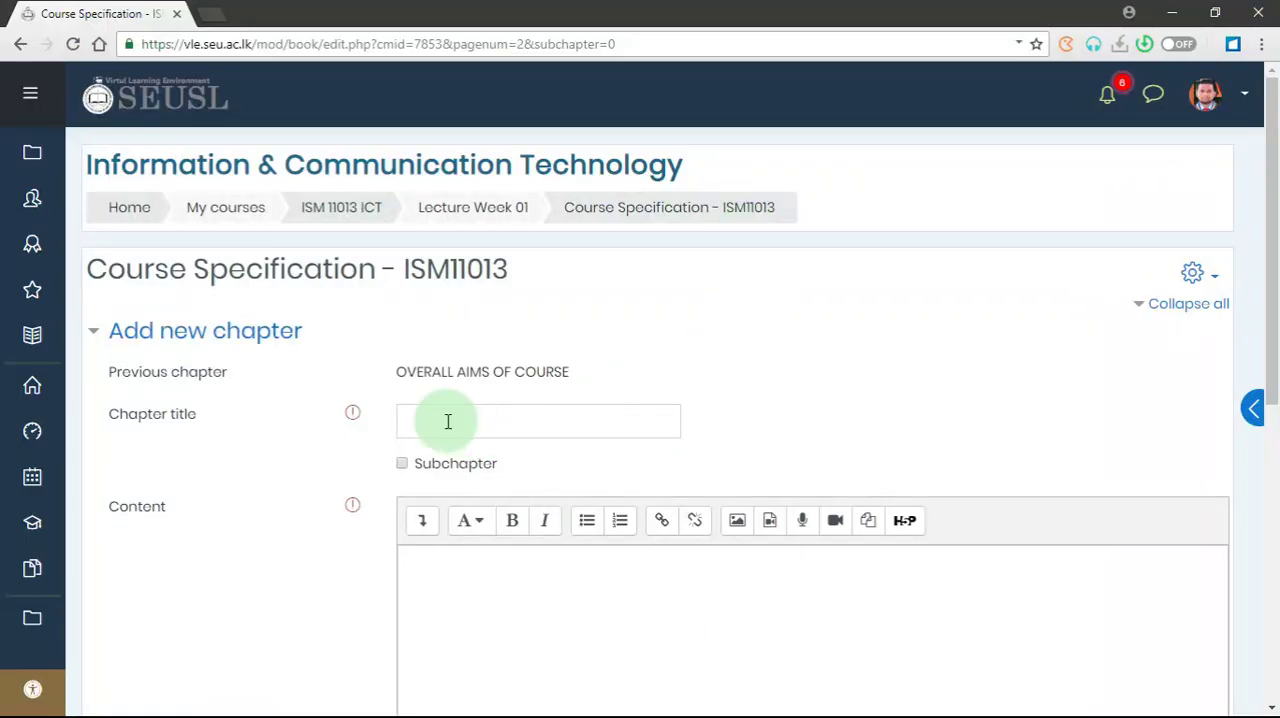
left_click(446, 421)
key("ctrl+v")
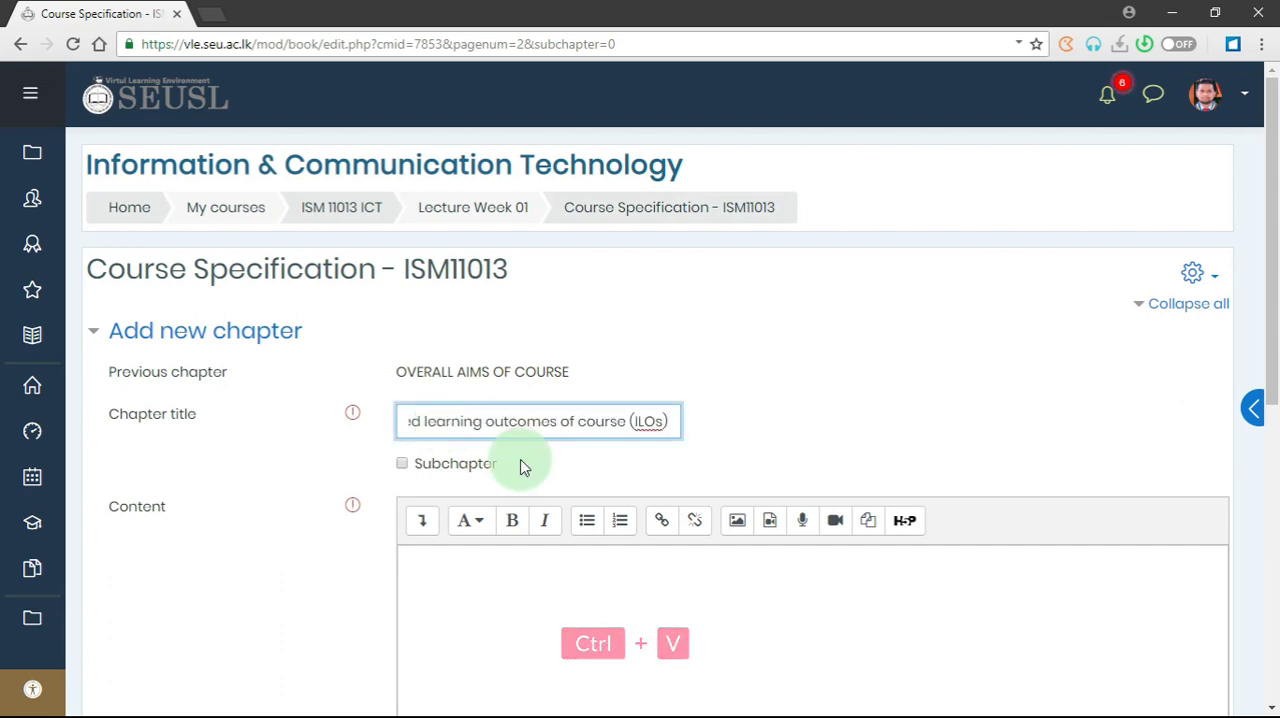
- Copy the text from "By the end of this course" through outcome j in Word into the new chapter's content in the browser
scroll(545, 487, "down", 1)
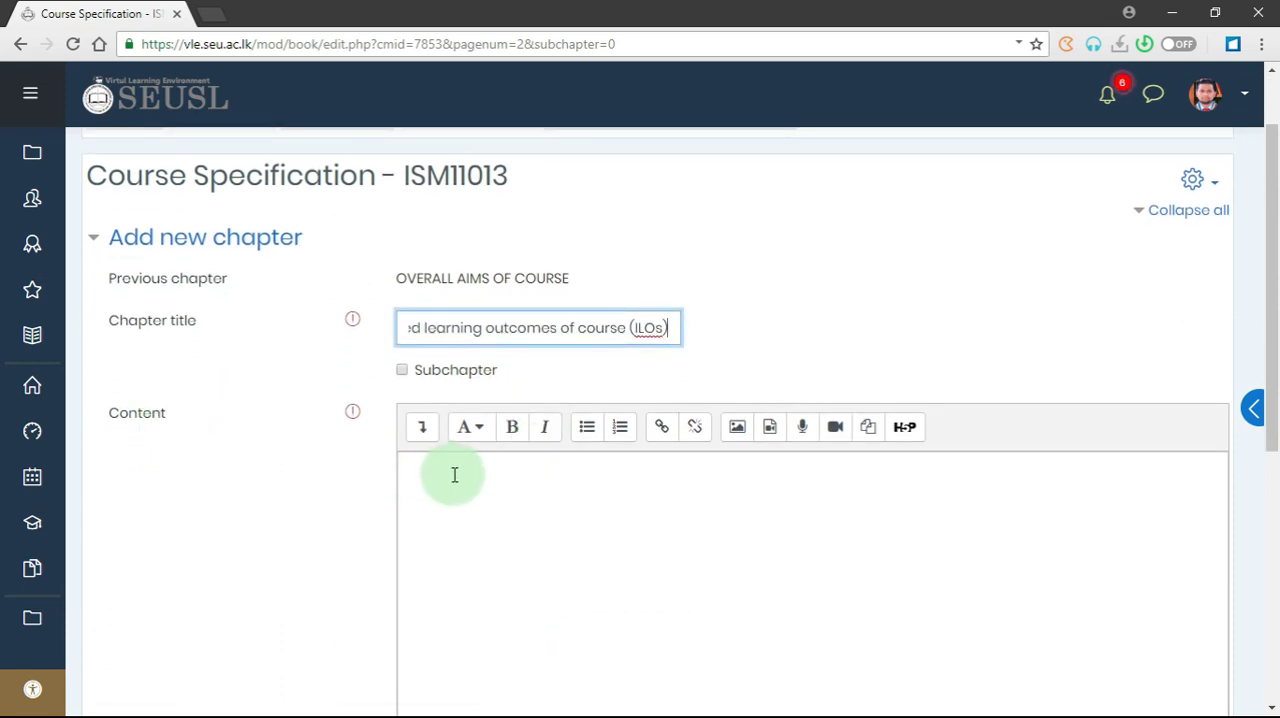
key("alt+Tab")
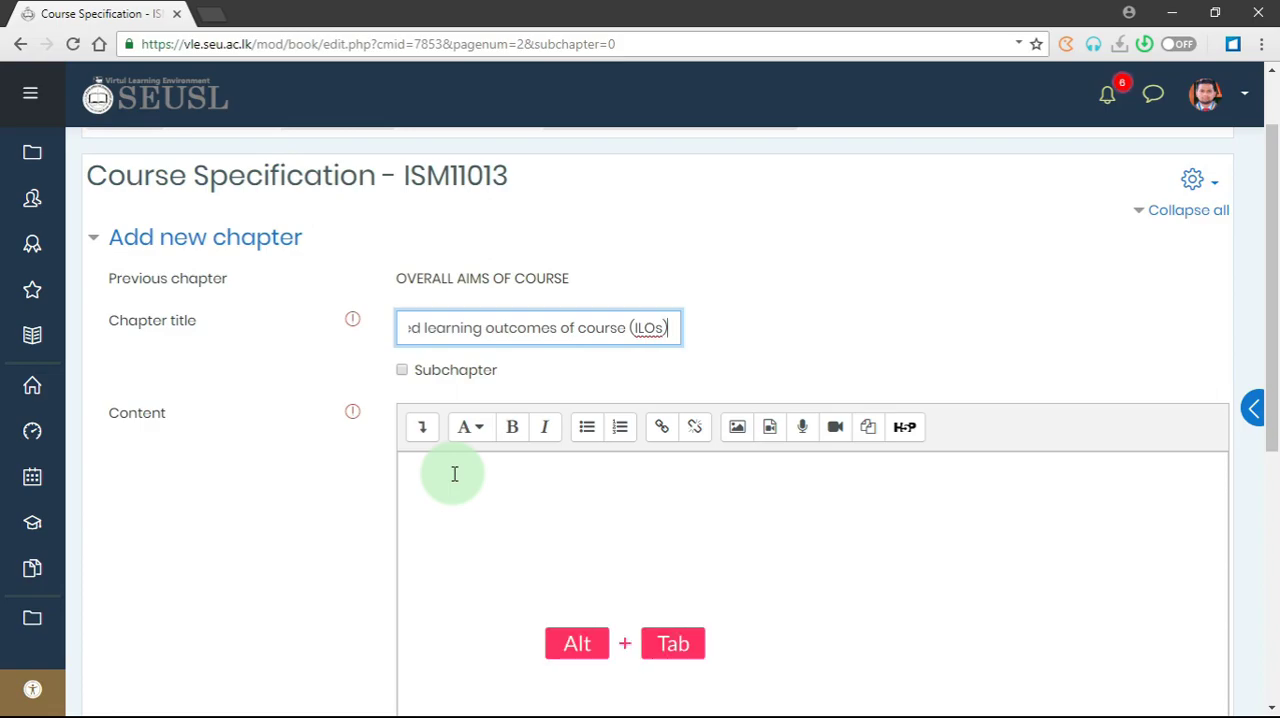
scroll(451, 457, "down", 1)
left_click_drag(293, 336, 1000, 354)
key("ctrl+c")
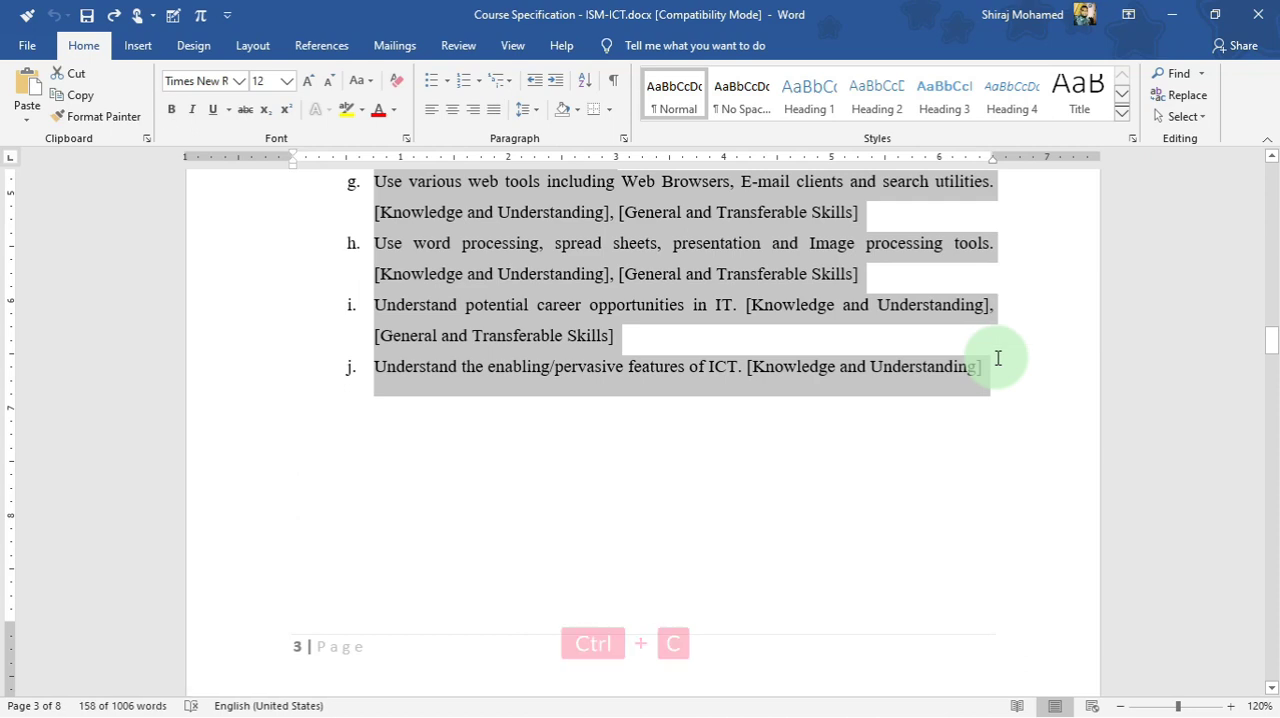
key("alt+Tab")
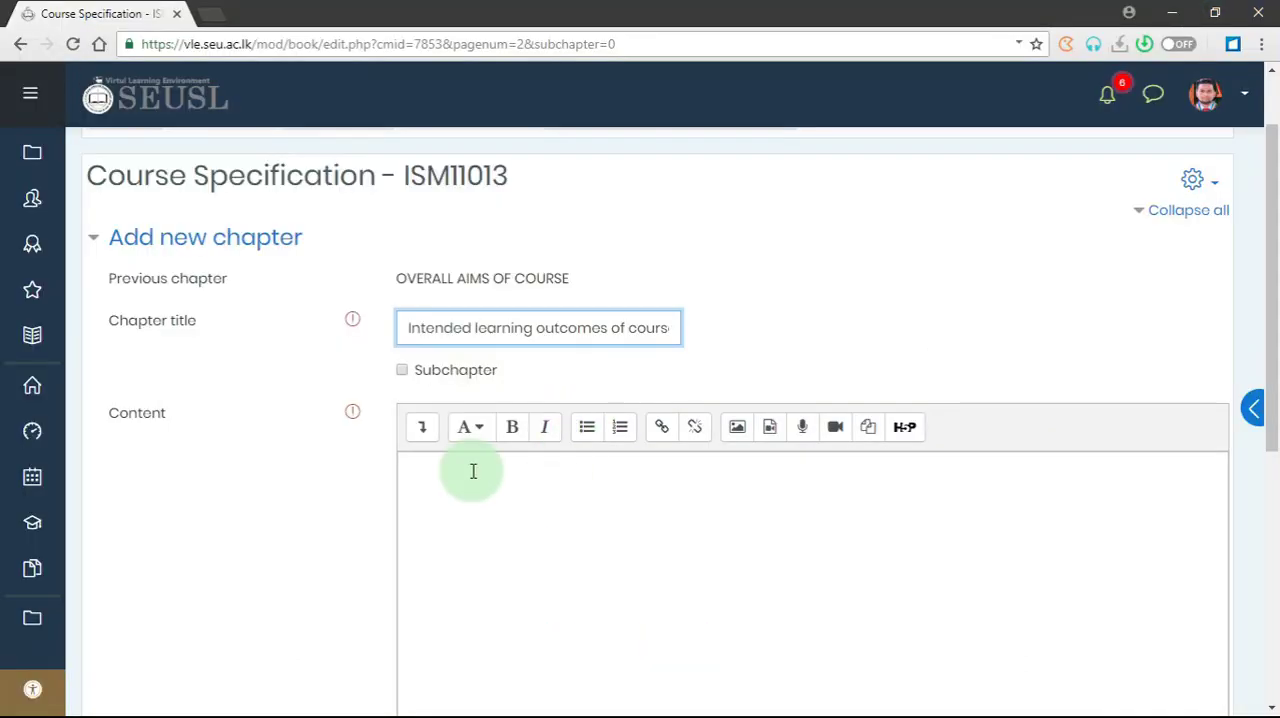
left_click(473, 471)
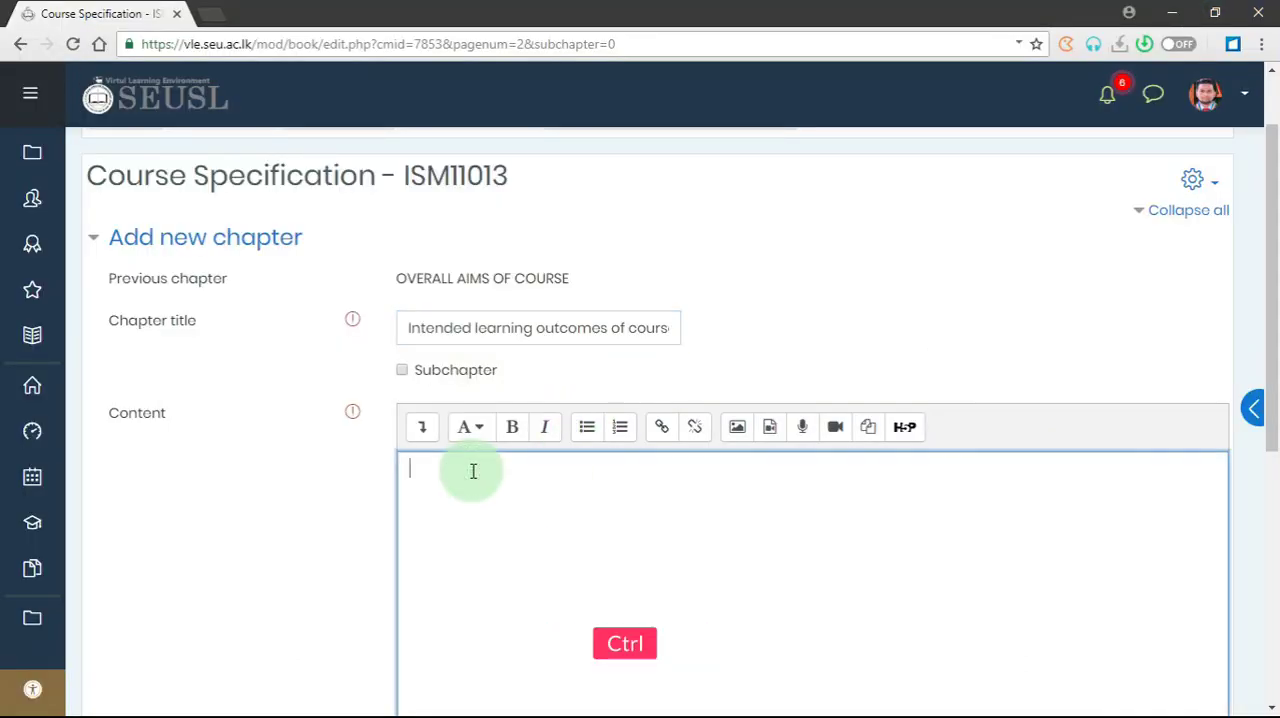
key("ctrl+v")
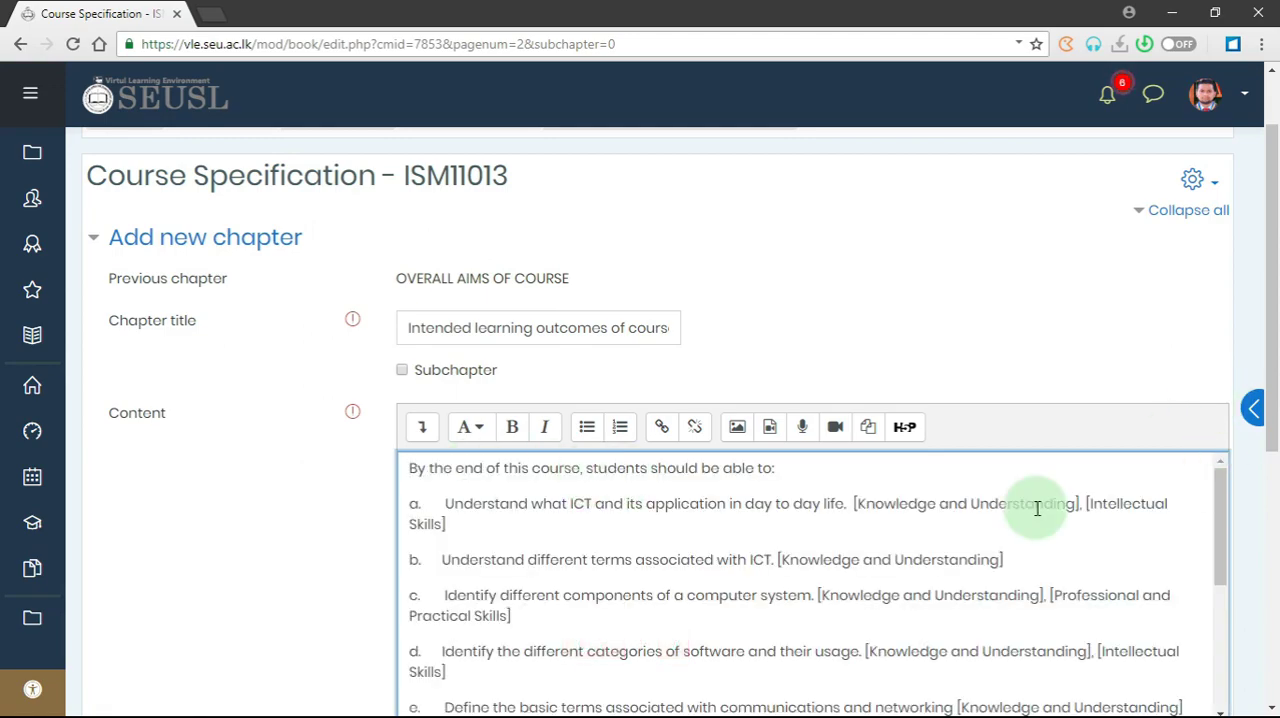
- Mark the new chapter as a subchapter and clear that option again
scroll(976, 524, "down", 5)
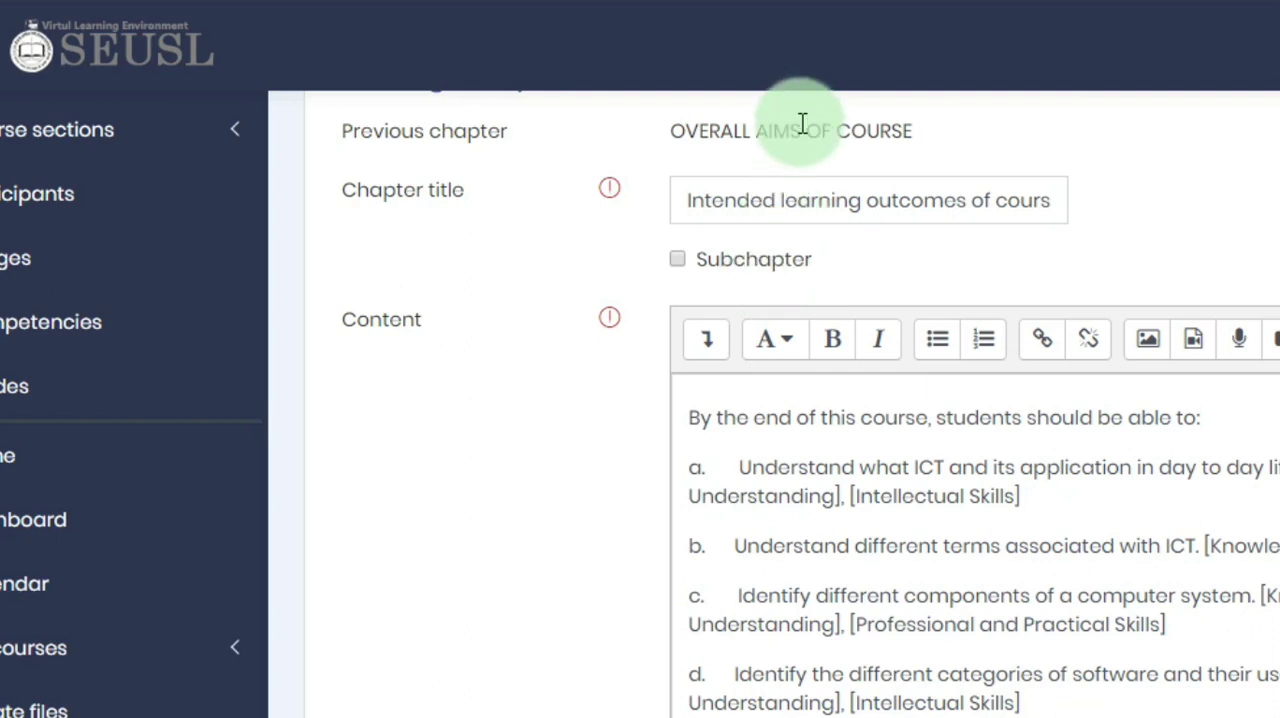
left_click(677, 258)
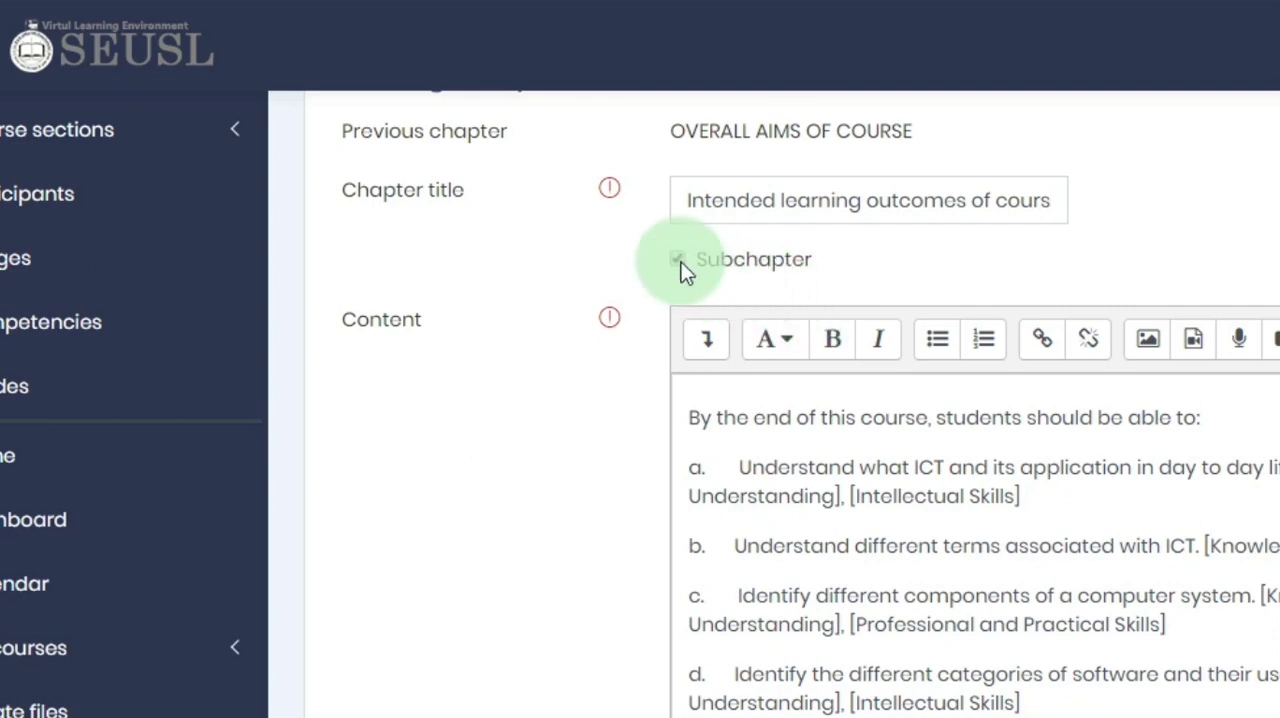
left_click(679, 260)
- Save the "Intended learning outcomes of course (ILOs)" chapter
scroll(980, 520, "down", 5)
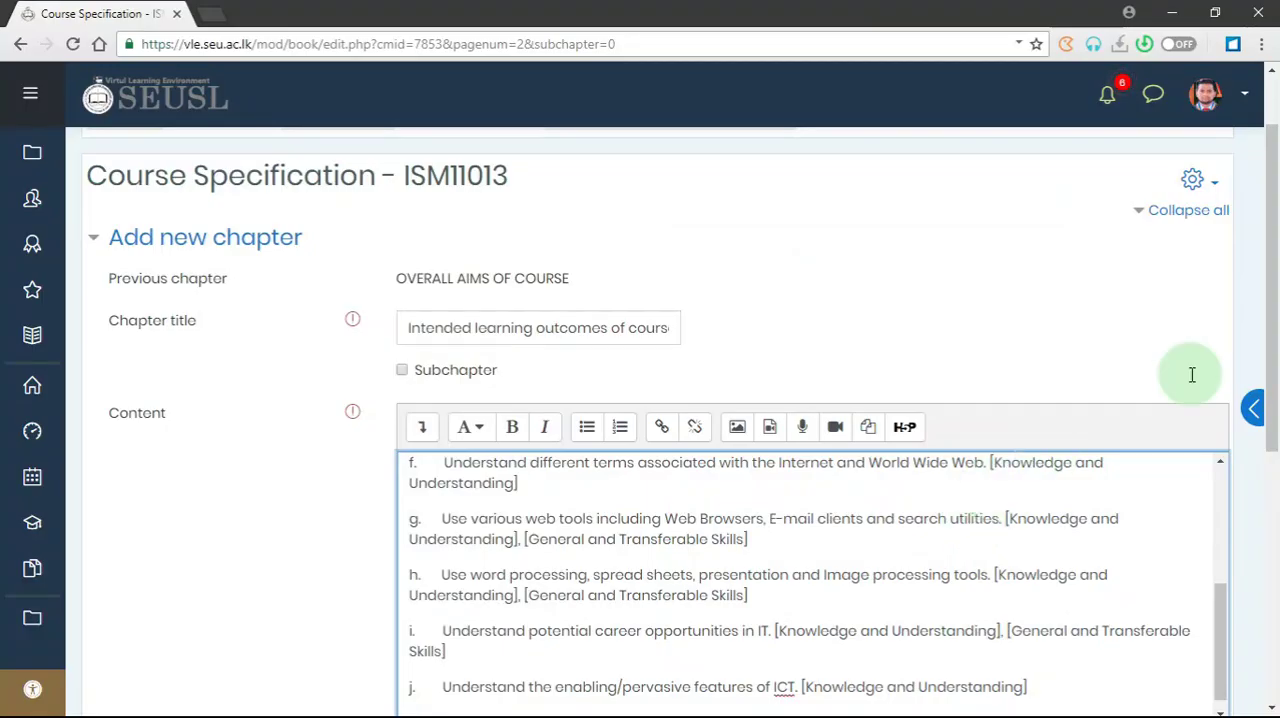
left_click_drag(1277, 357, 763, 551)
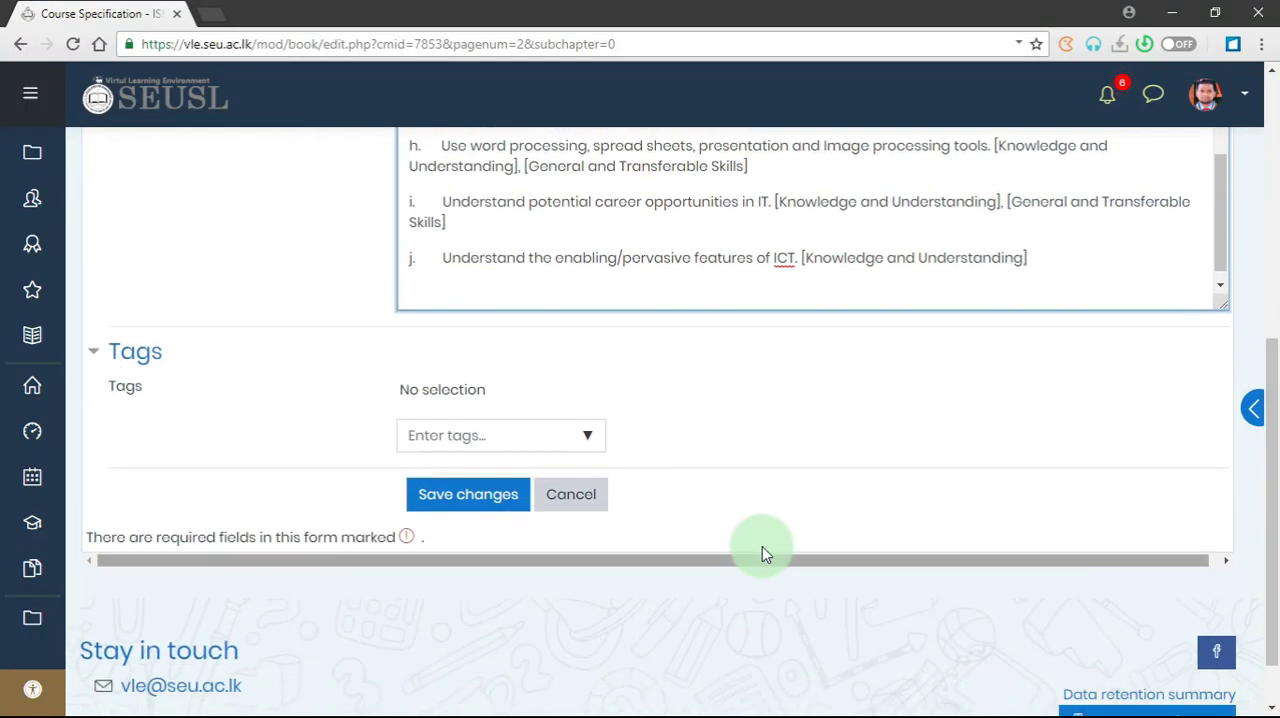
left_click(455, 503)
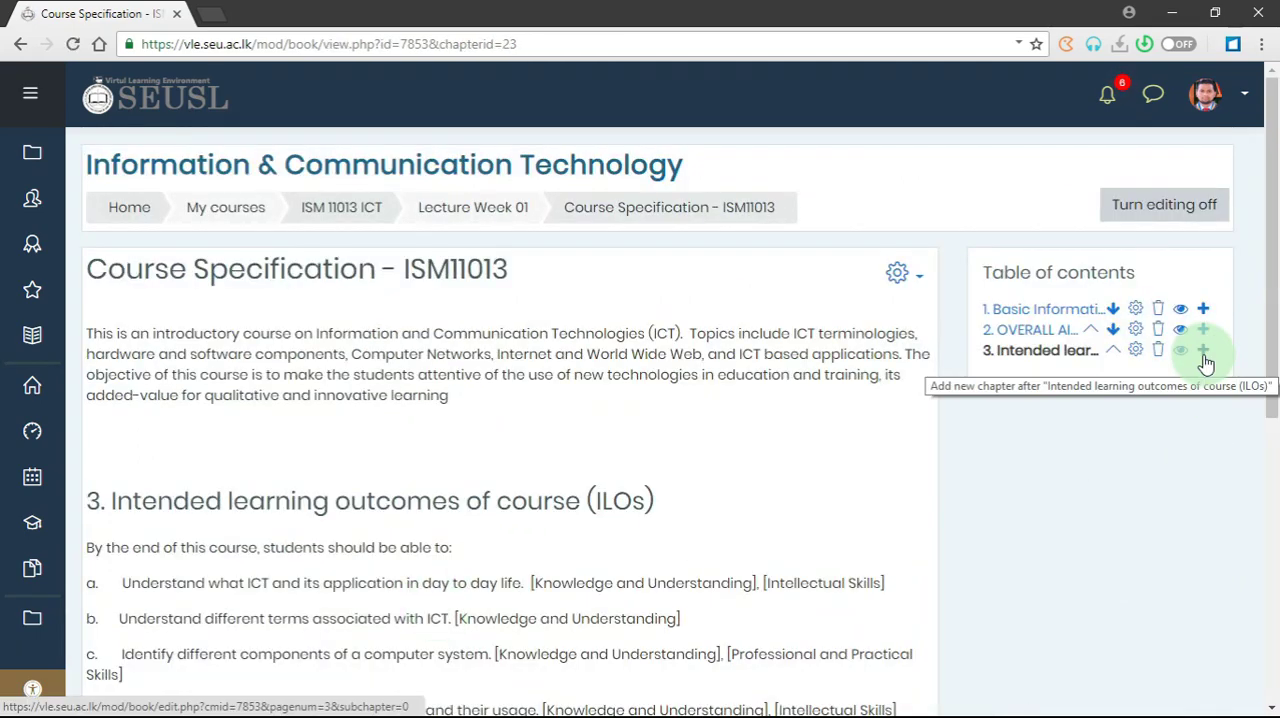
- Add a chapter titled "Contents" after the learning outcomes chapter, paste the topic and hours table from Word as its content, and save it
left_click(1125, 348)
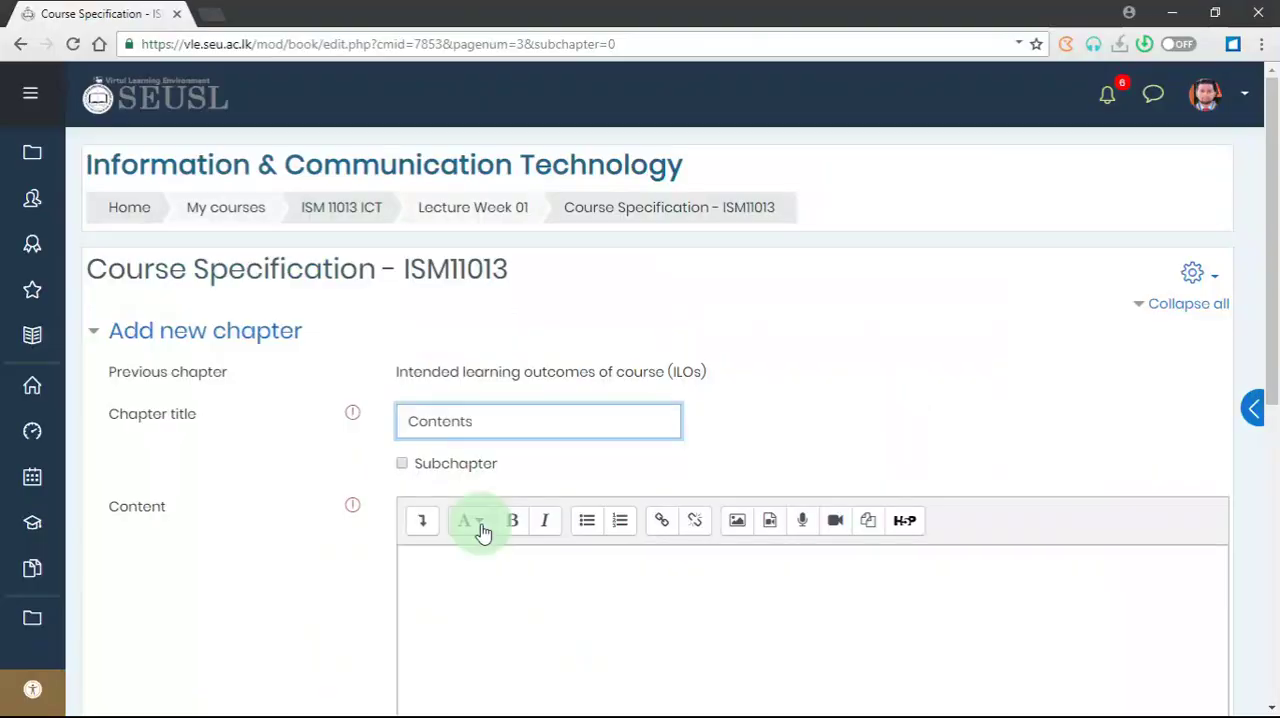
key("ctrl+v")
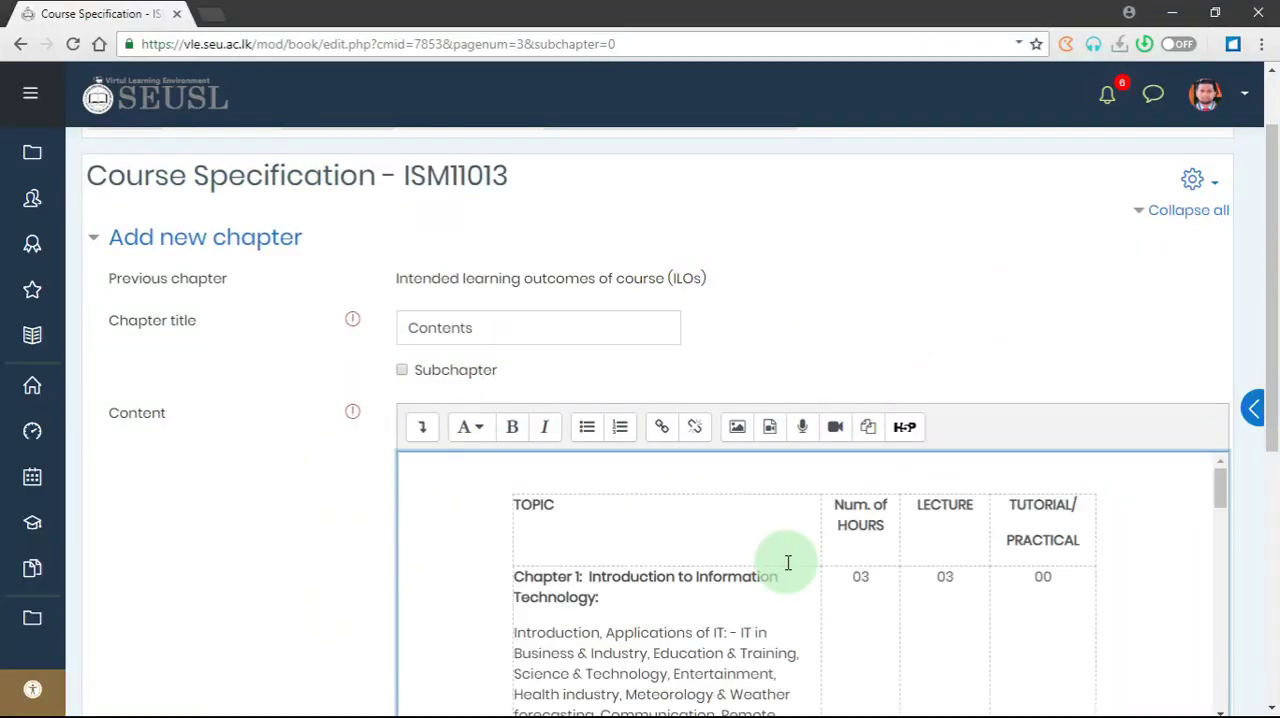
scroll(788, 563, "down", 15)
left_click(486, 509)
- Add the Teaching and "Student assessment methods" chapters after "Contents" and save them
left_click(1166, 390)
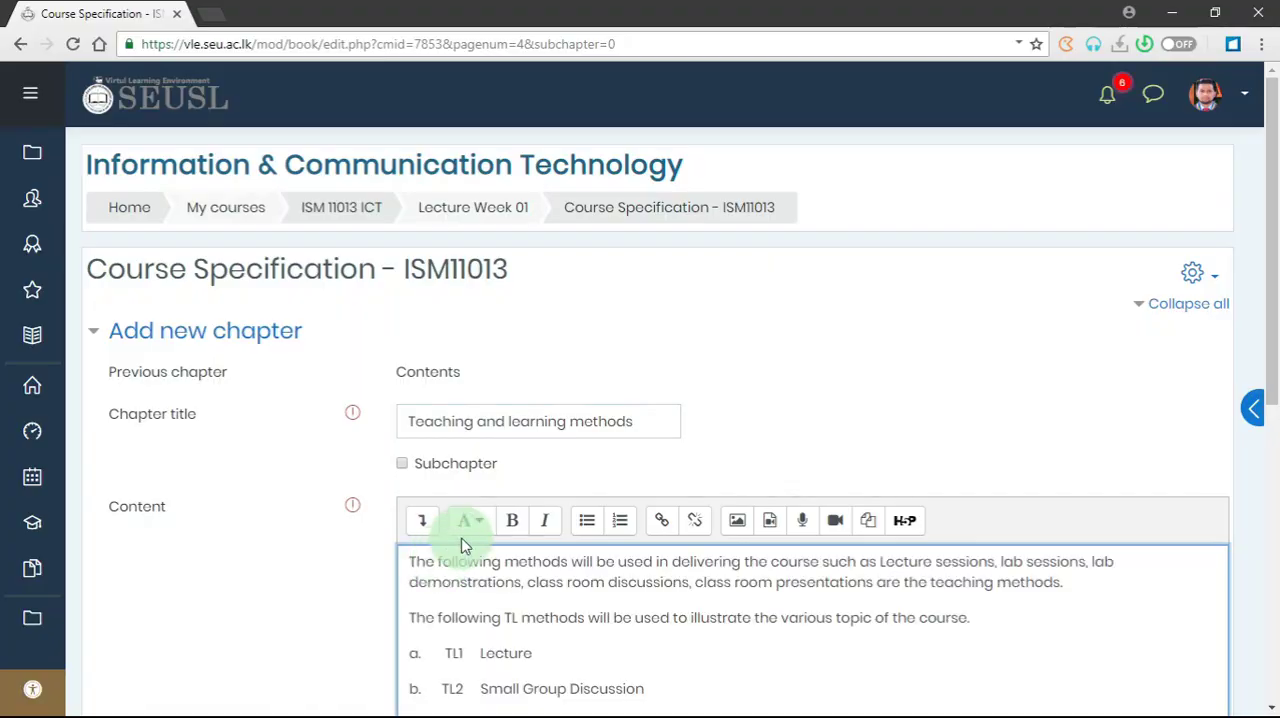
scroll(523, 374, "down", 10)
left_click(466, 546)
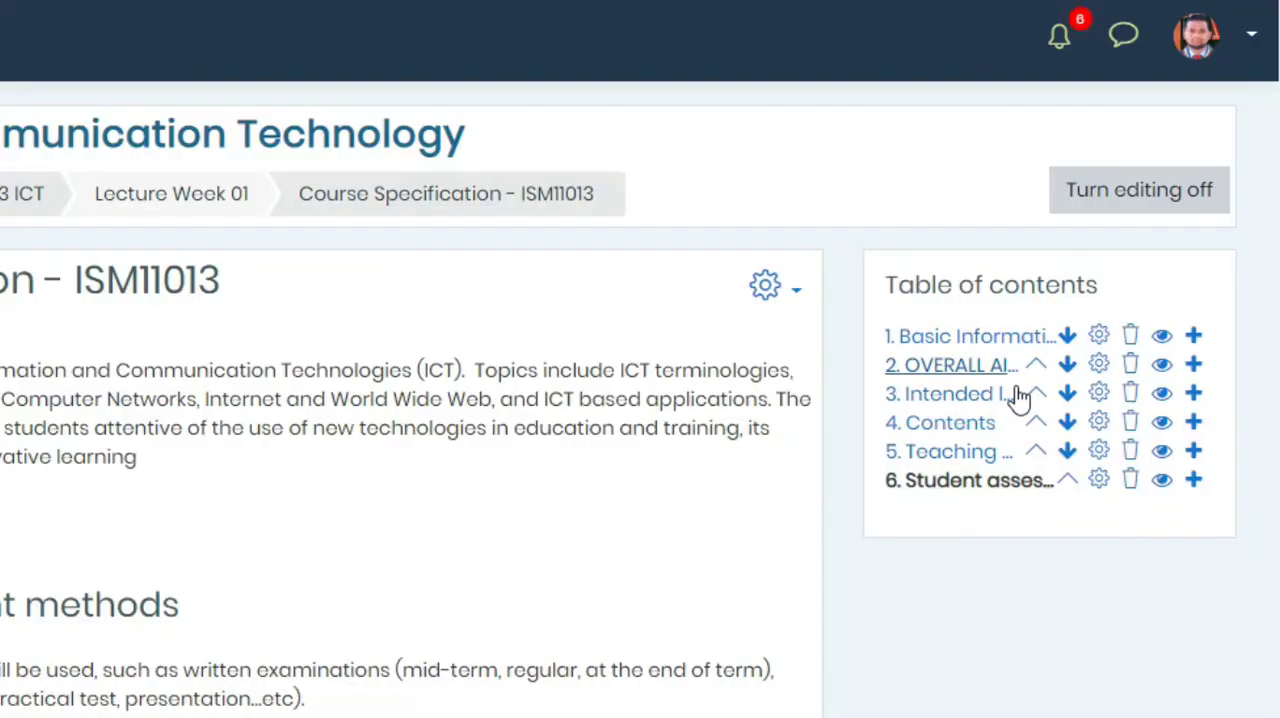
- Move the "Basic Information" chapter down one place in the table of contents and back up to first position
left_click(1067, 336)
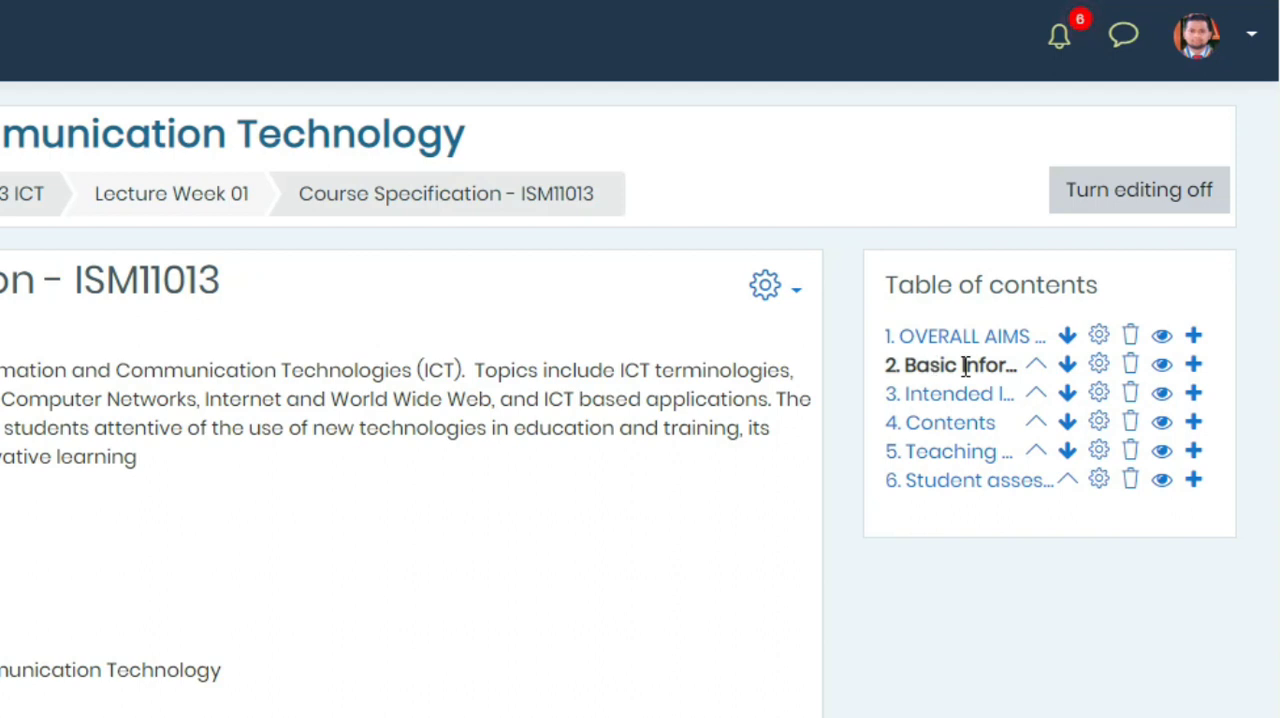
left_click(1036, 366)
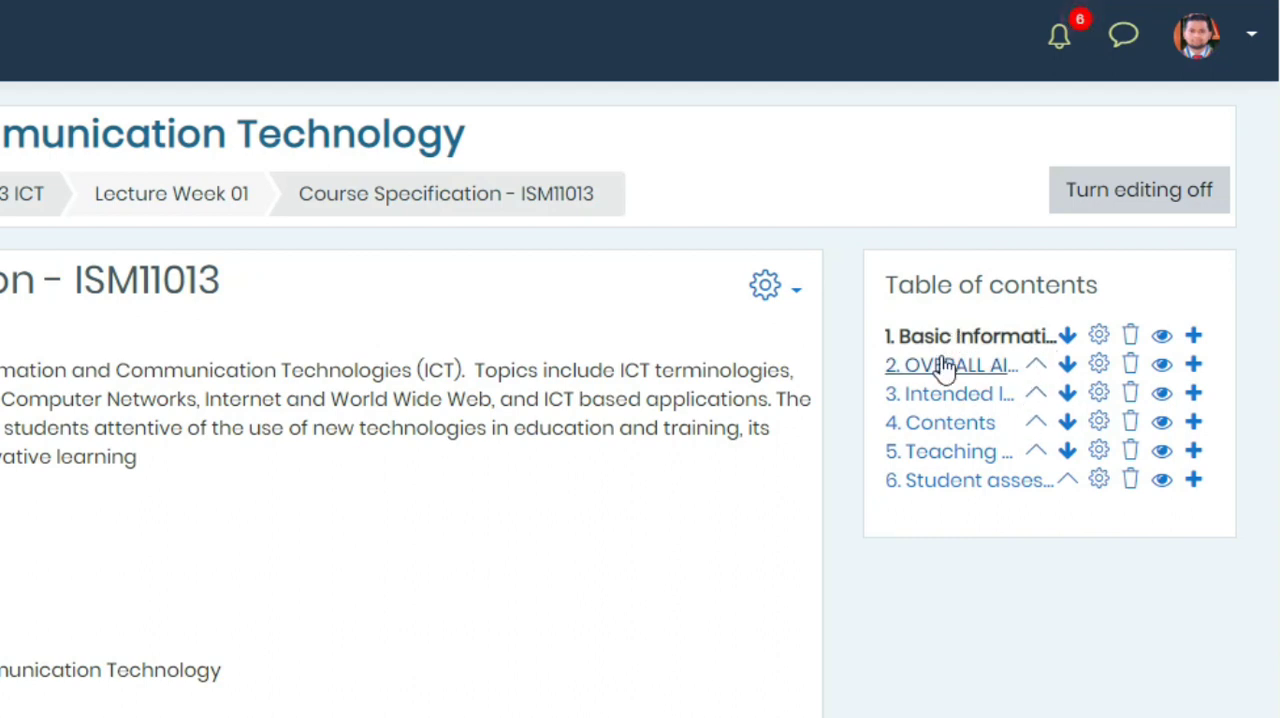
- Open the "Basic Information" chapter for editing, review its title and content, and save it without changes
left_click(1102, 340)
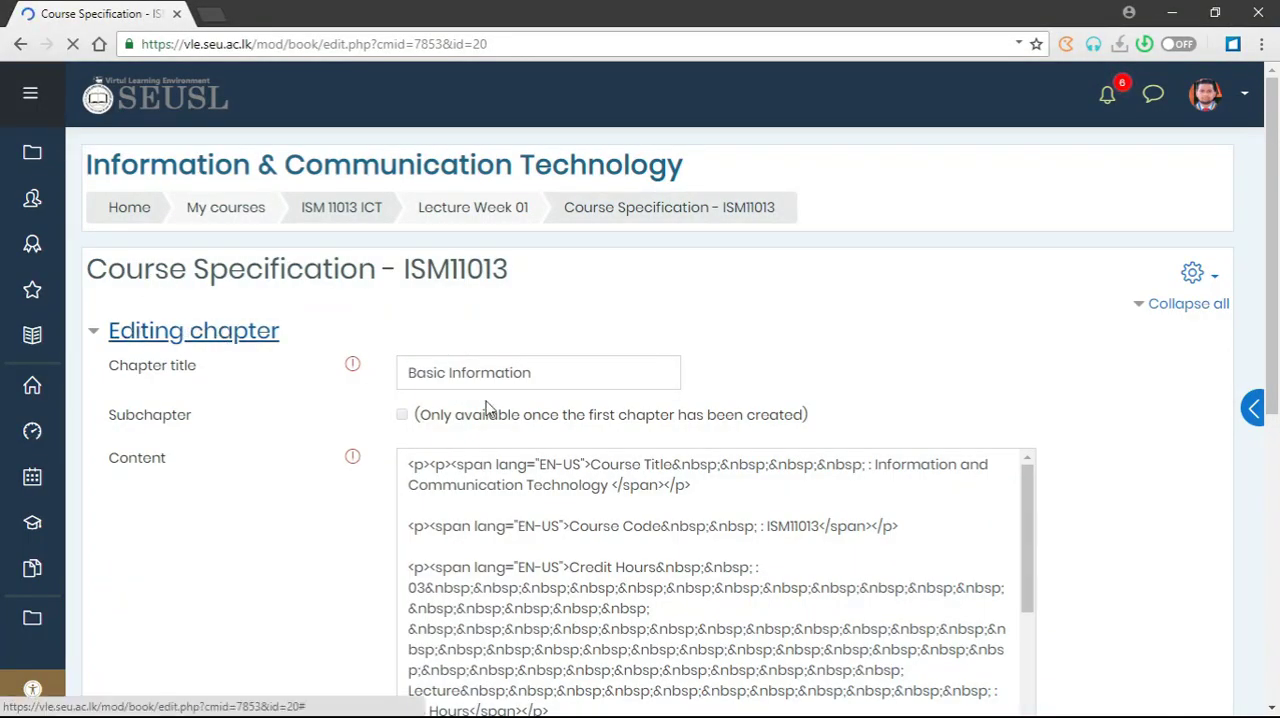
left_click(530, 372)
scroll(580, 500, "down", 2)
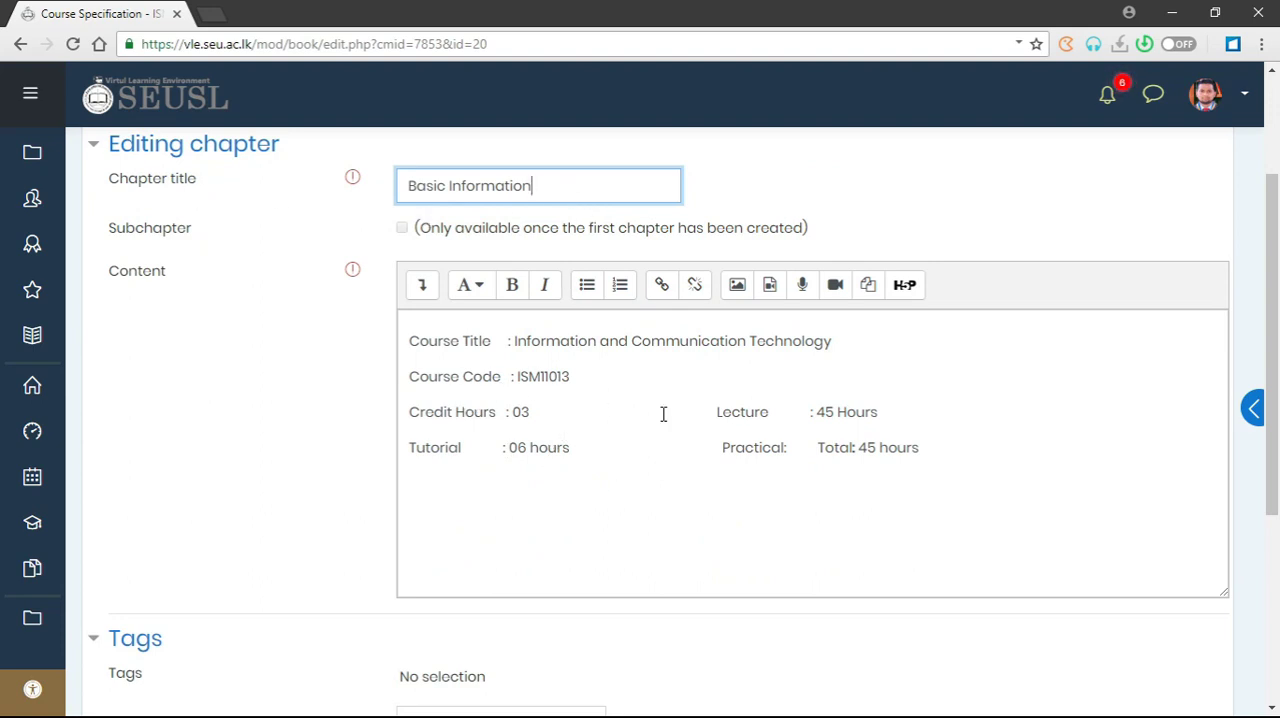
scroll(678, 492, "down", 4)
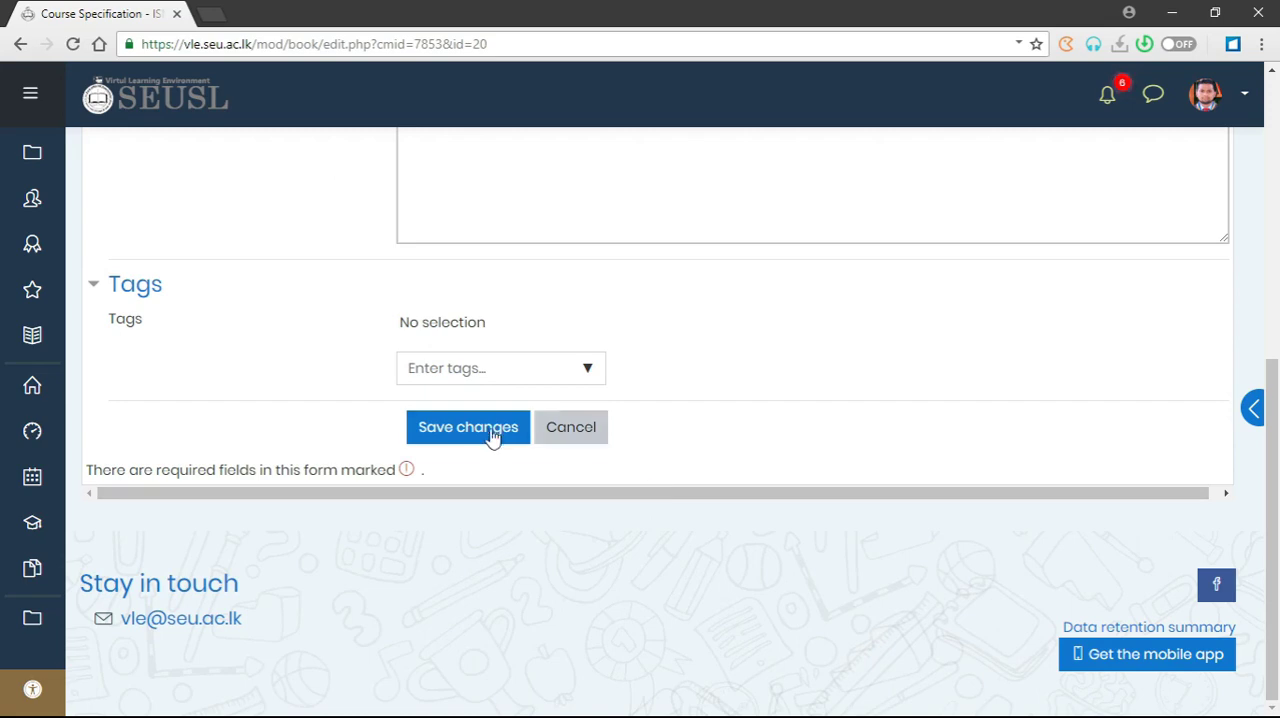
left_click(468, 427)
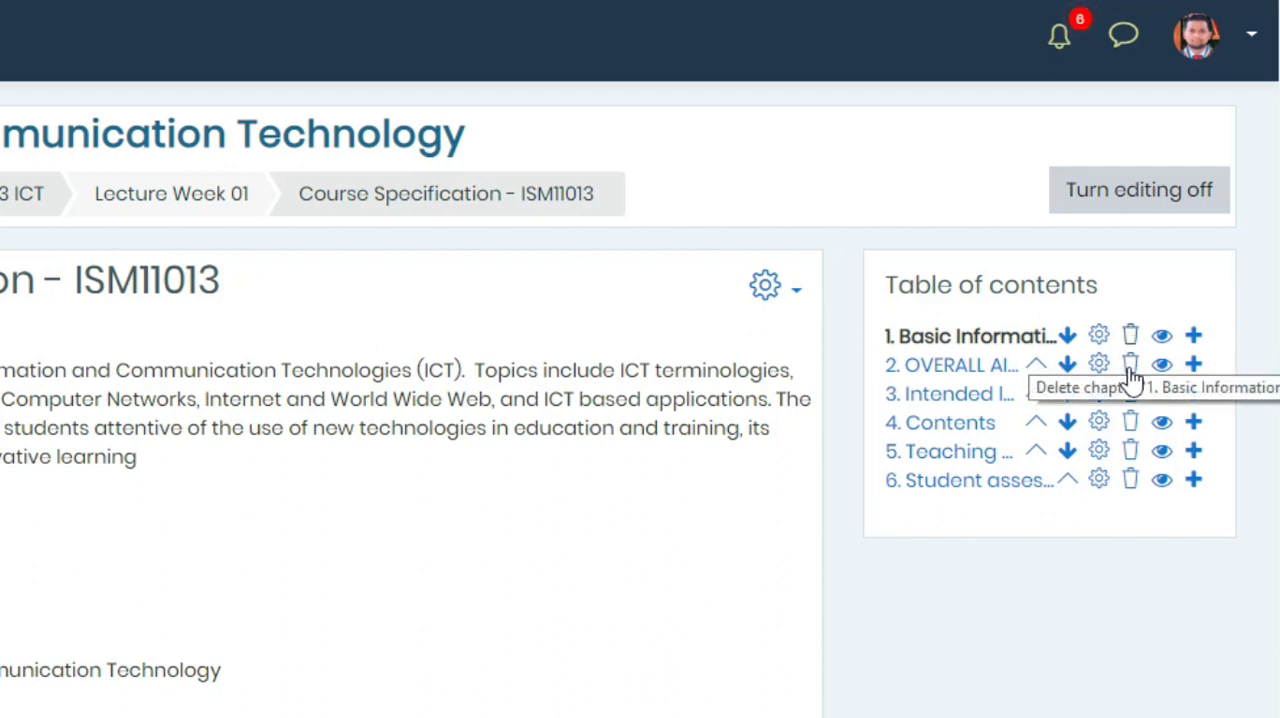
- Delete the "Student assessment methods" chapter, and hide the "Teaching and learning methods" chapter and show it again
left_click(1130, 485)
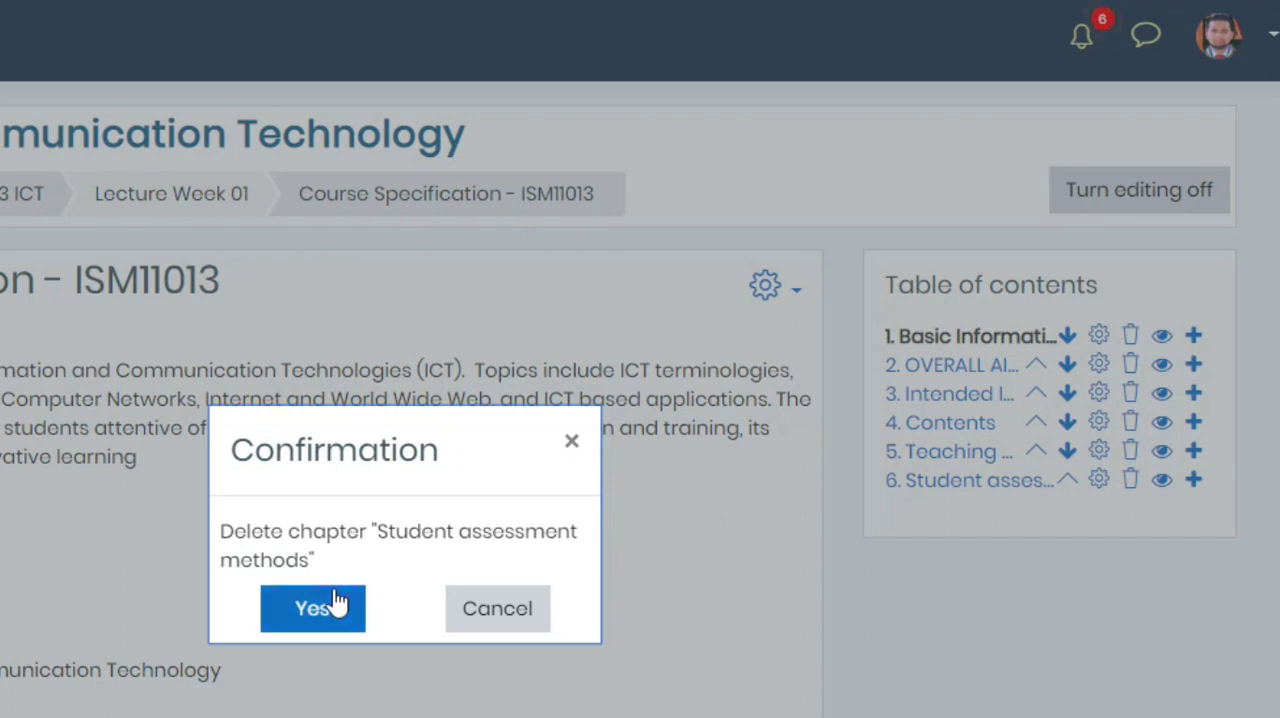
left_click(313, 618)
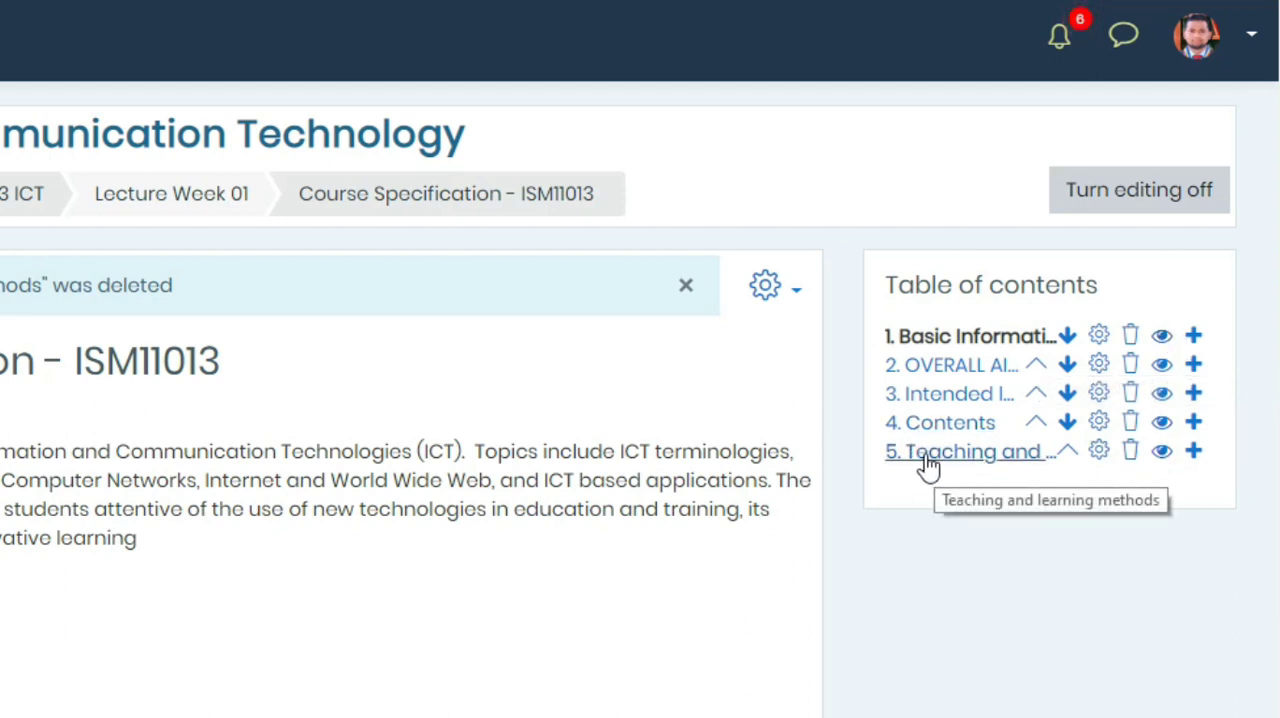
left_click(1162, 452)
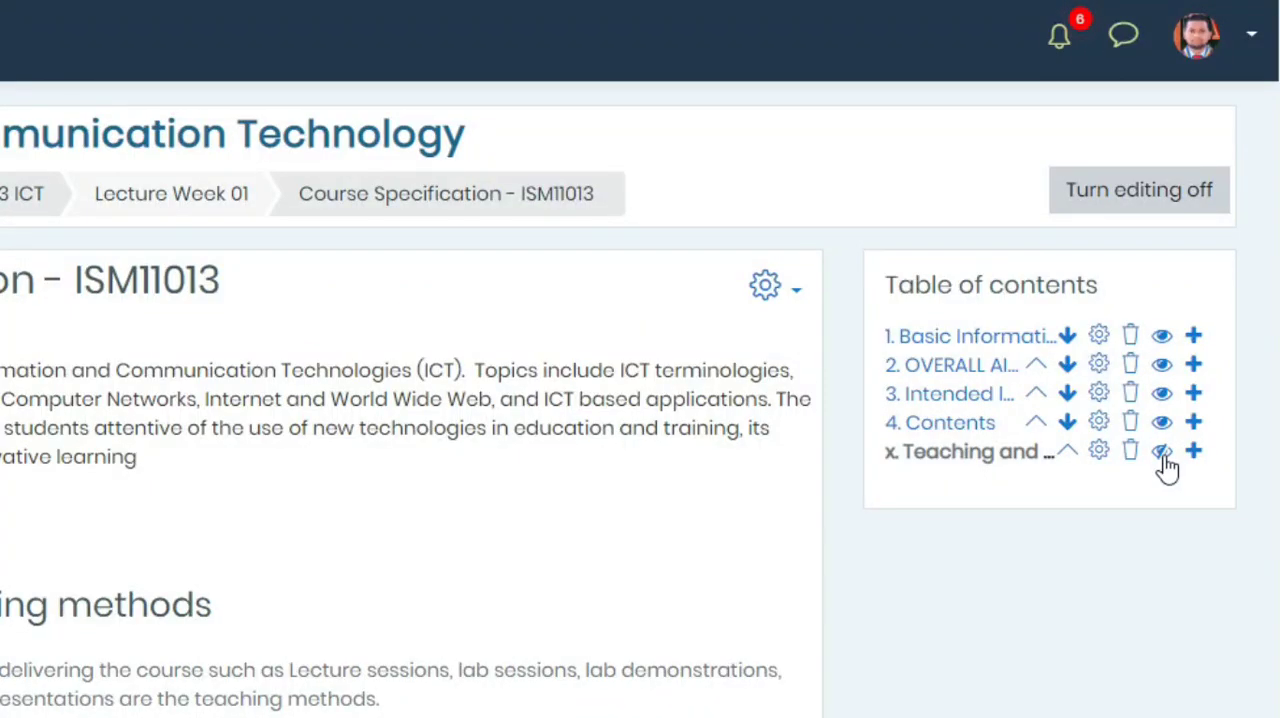
left_click(1162, 452)
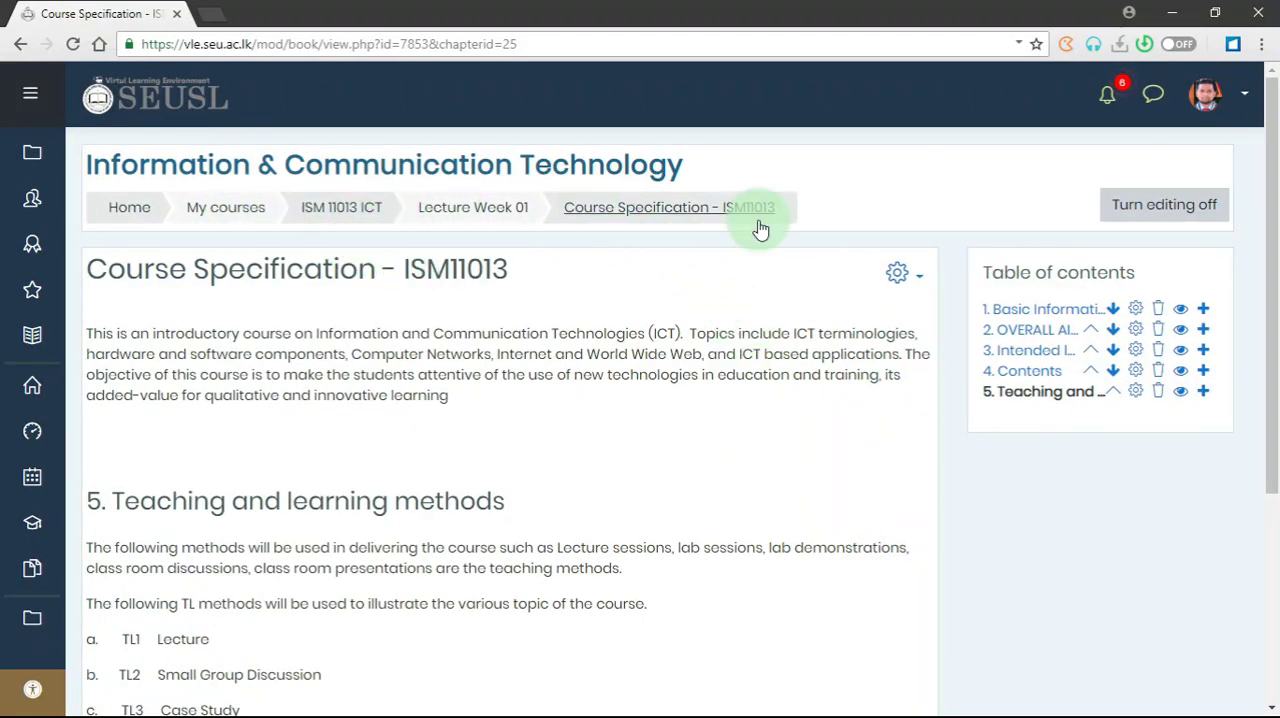
- Return to the ISM 11013 ICT course page and switch the role to Student
left_click(339, 216)
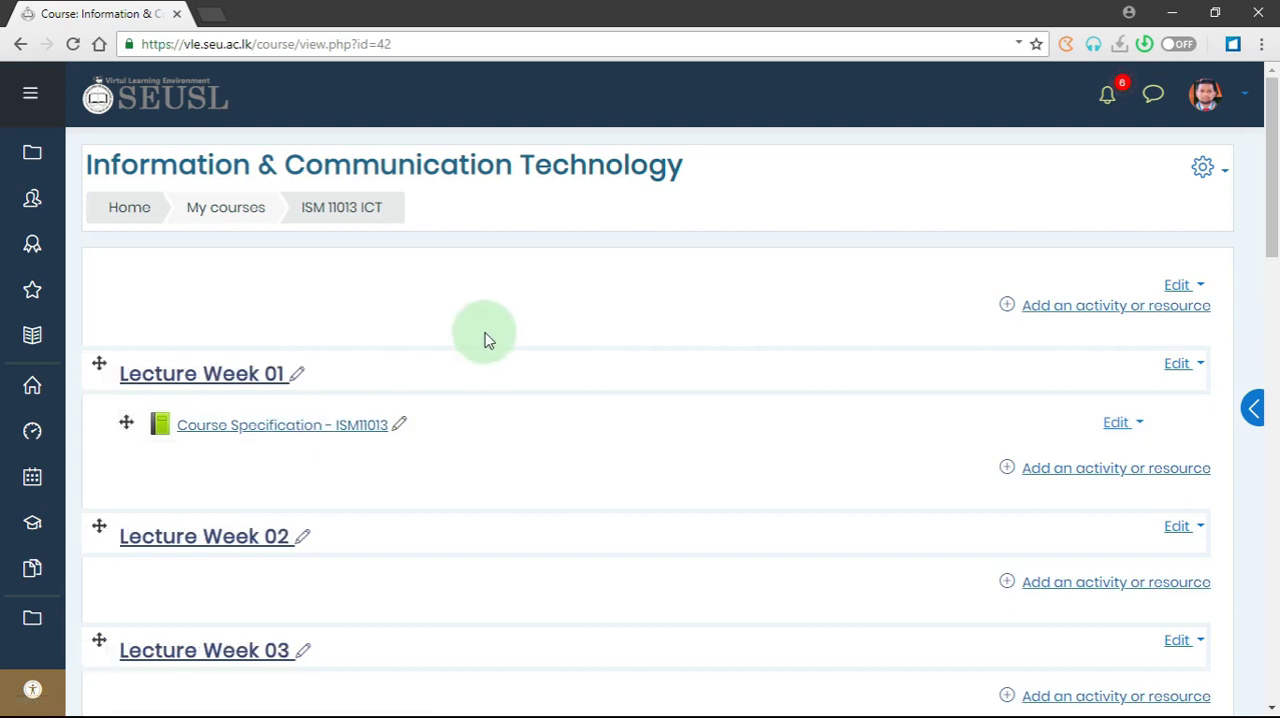
left_click(375, 440)
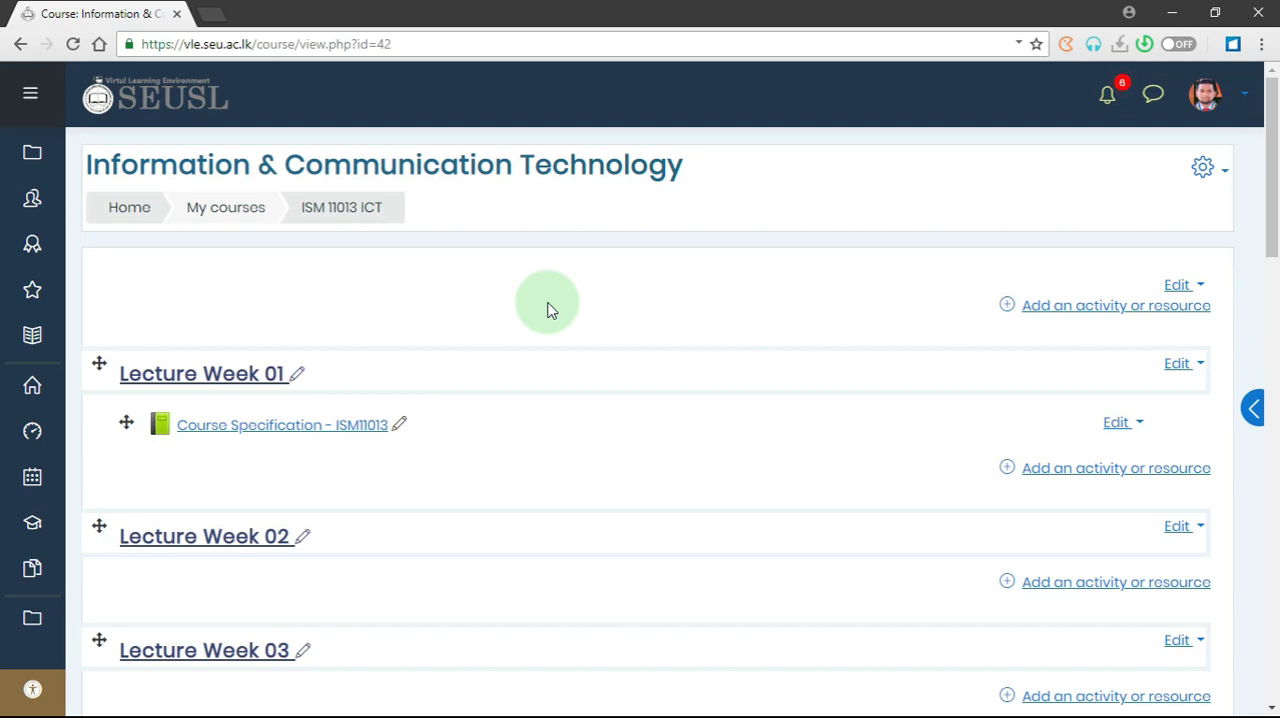
left_click(1243, 97)
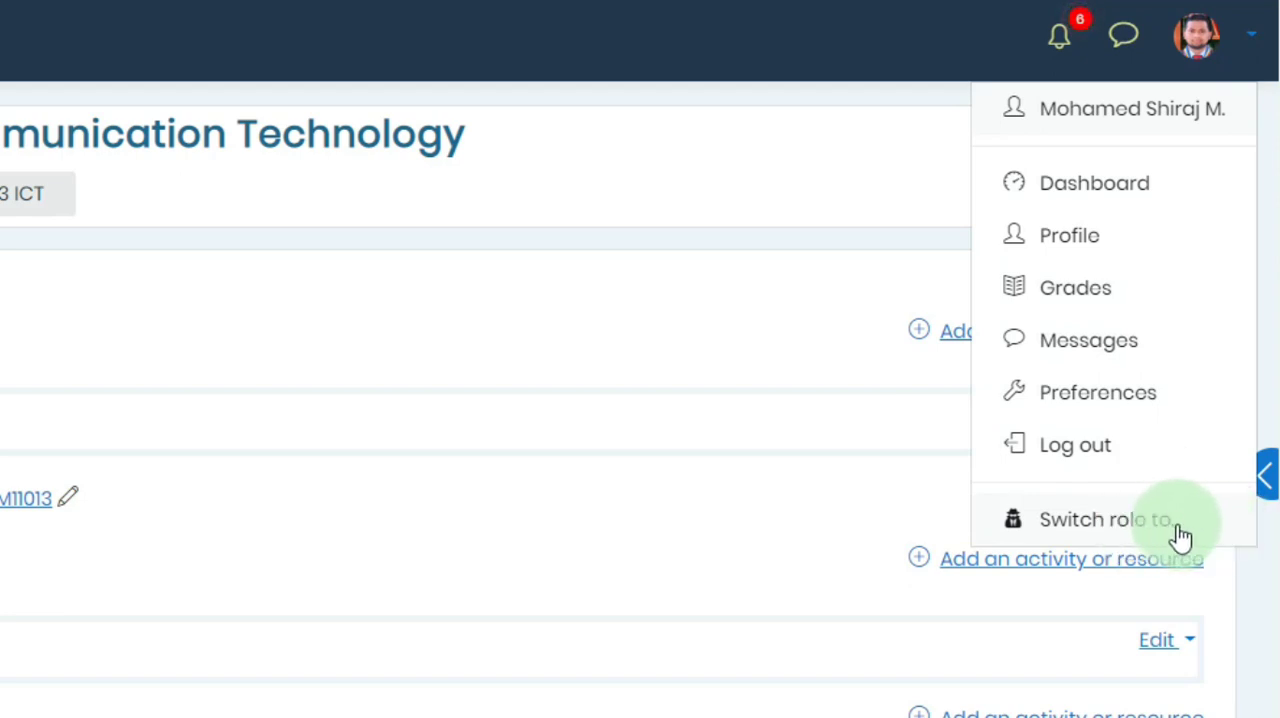
left_click(1180, 522)
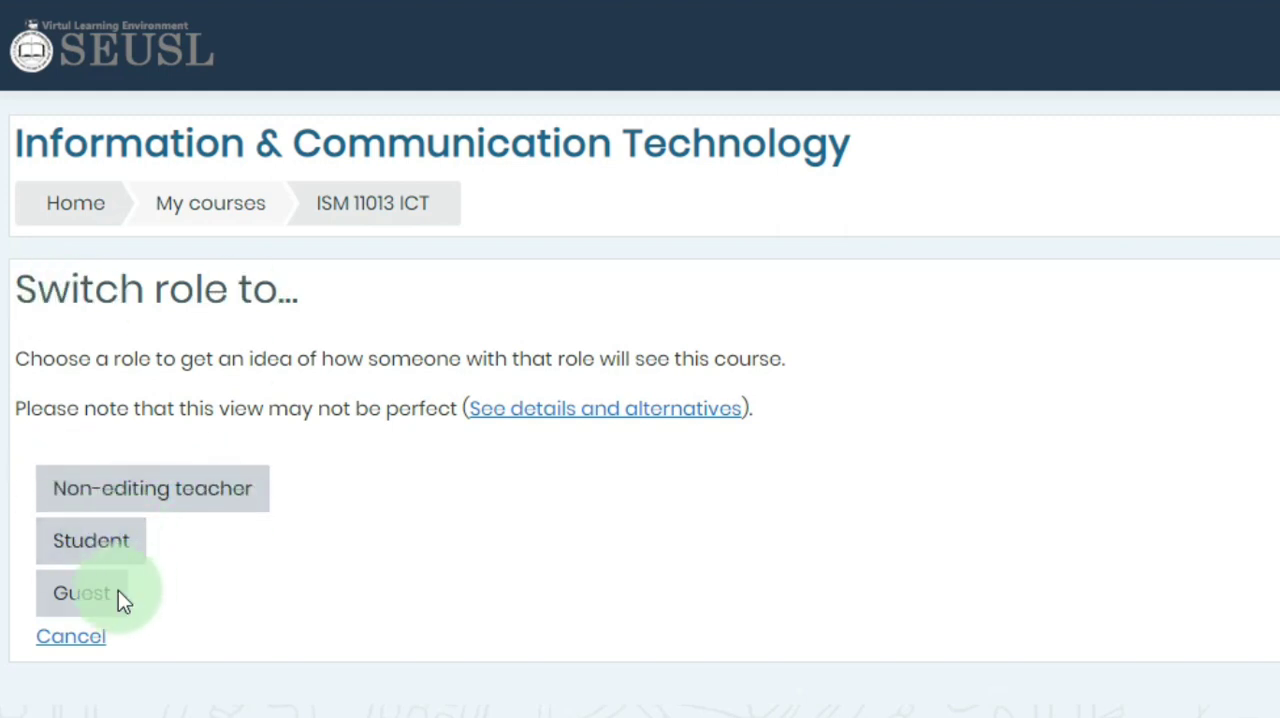
left_click(105, 552)
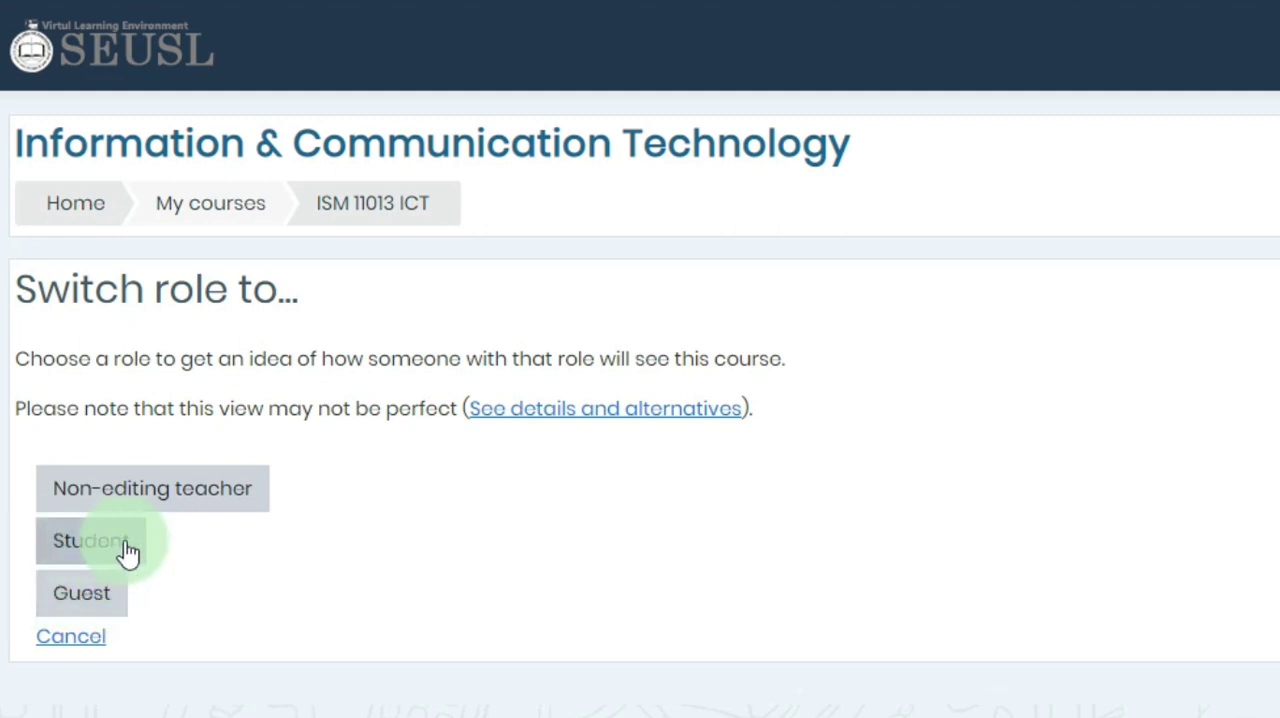
left_click(130, 552)
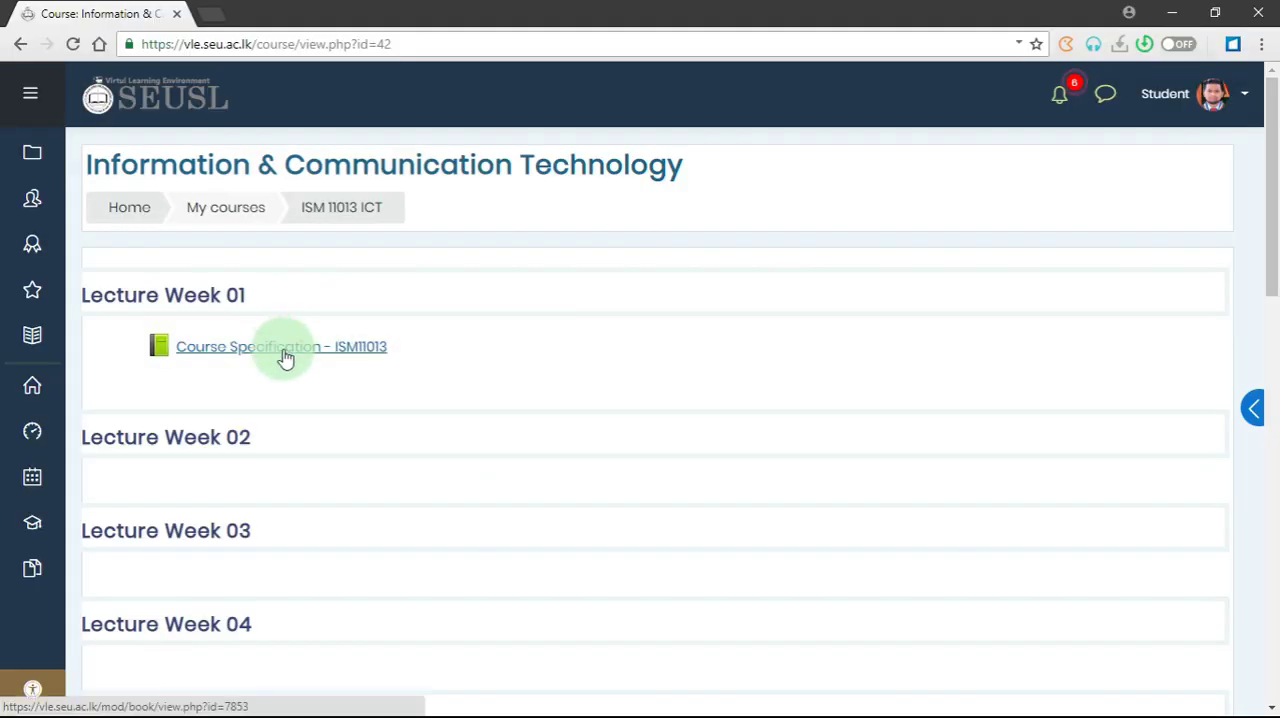
- Open the Course Specification - ISM11013 book as a student and look through its chapters, including "OVERALL AIMS OF COURSE"
left_click(285, 355)
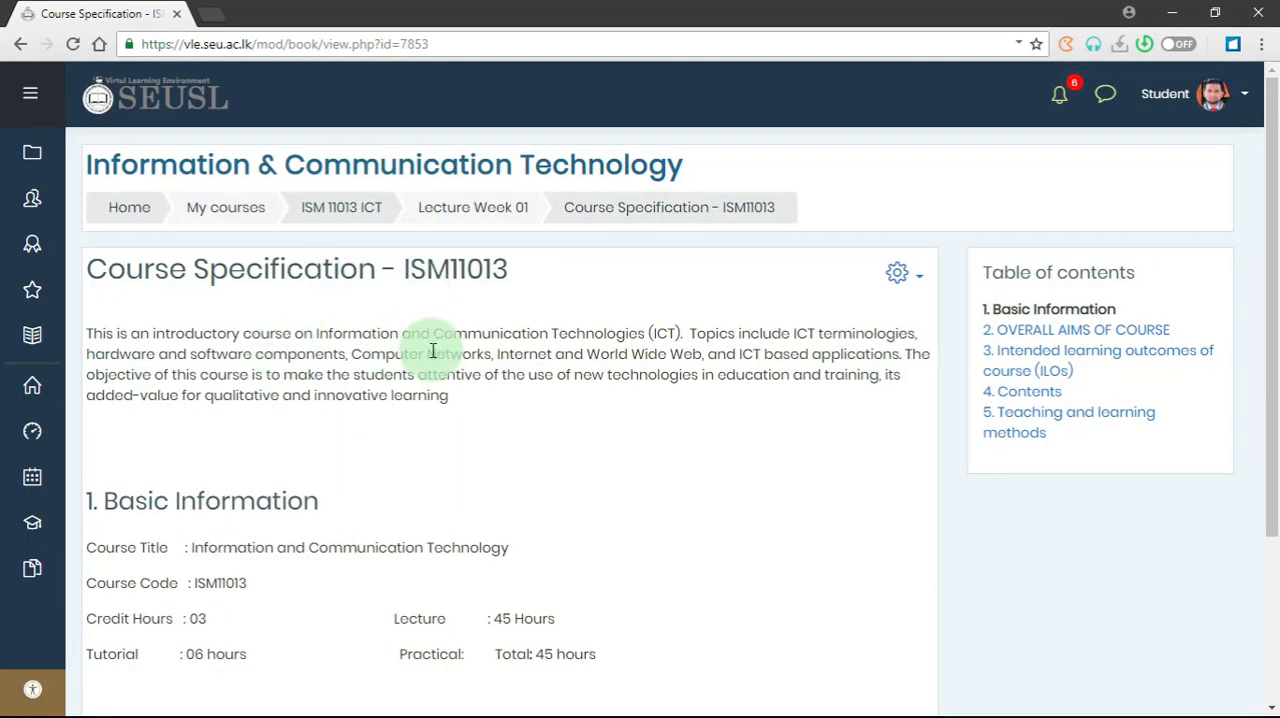
scroll(432, 350, "down", 1)
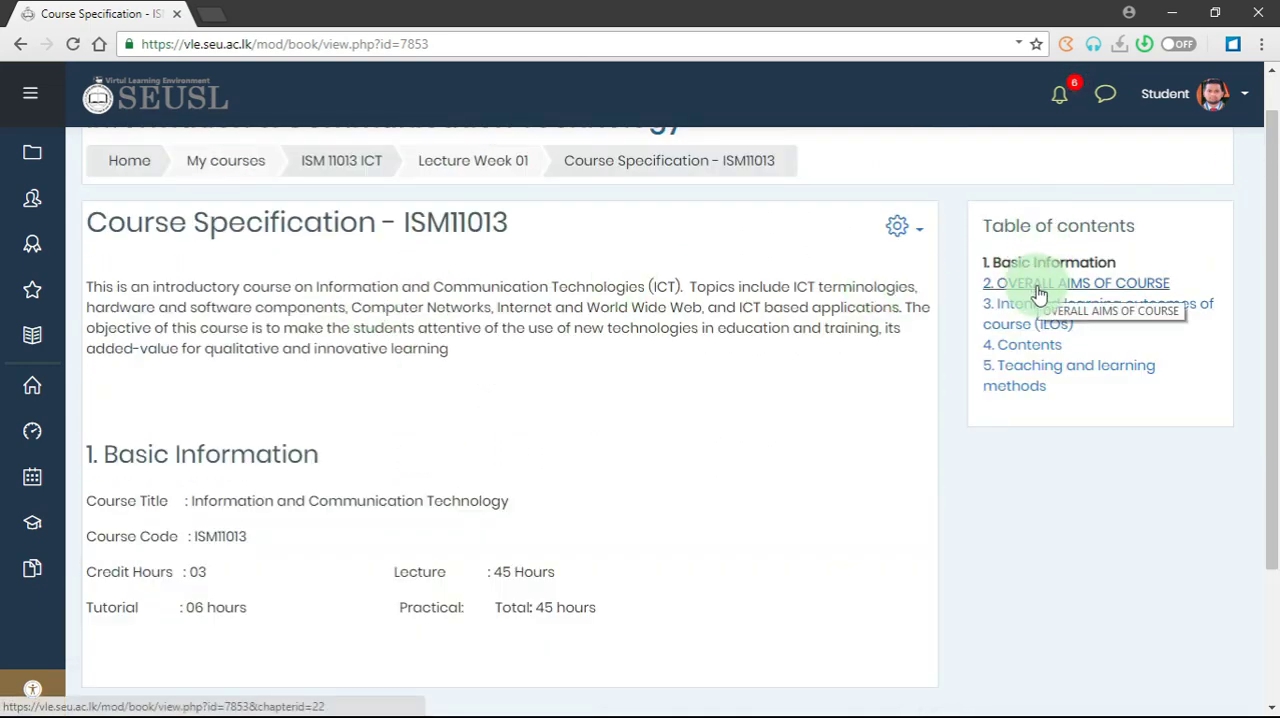
left_click(1039, 290)
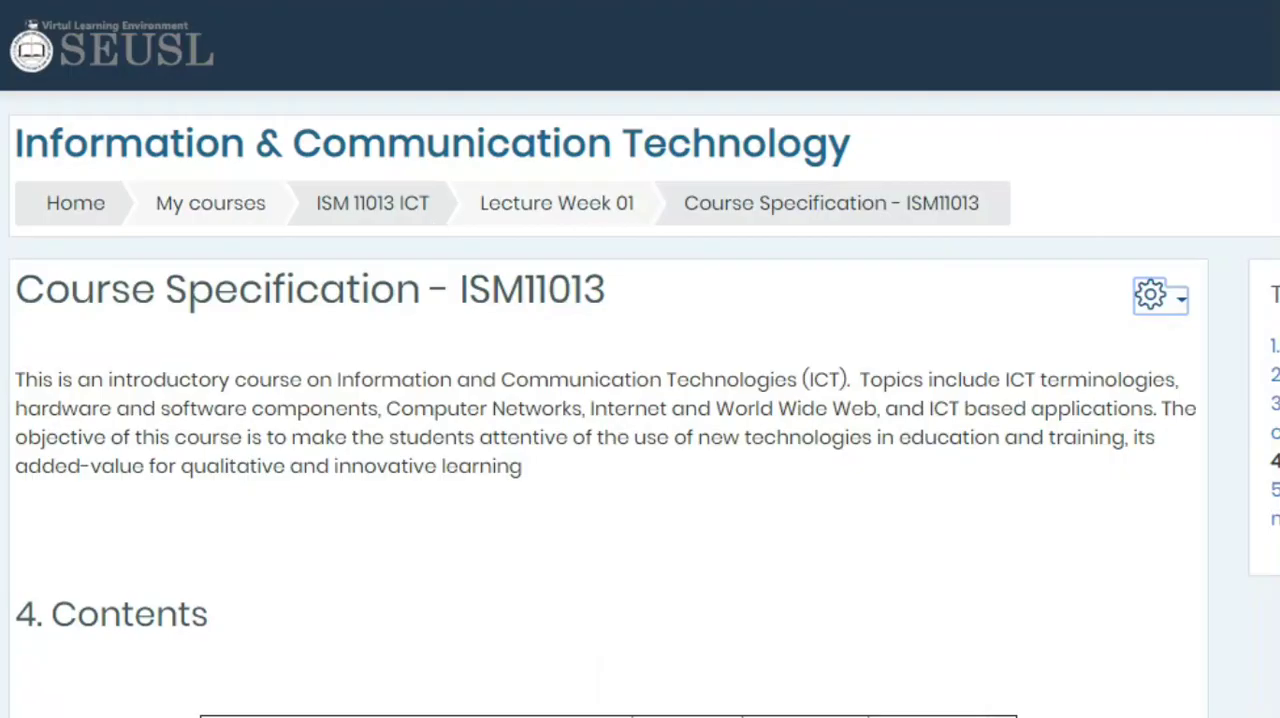
- Open the printable version of the whole book, maximise its window, look through the chapters and close it
left_click(910, 283)
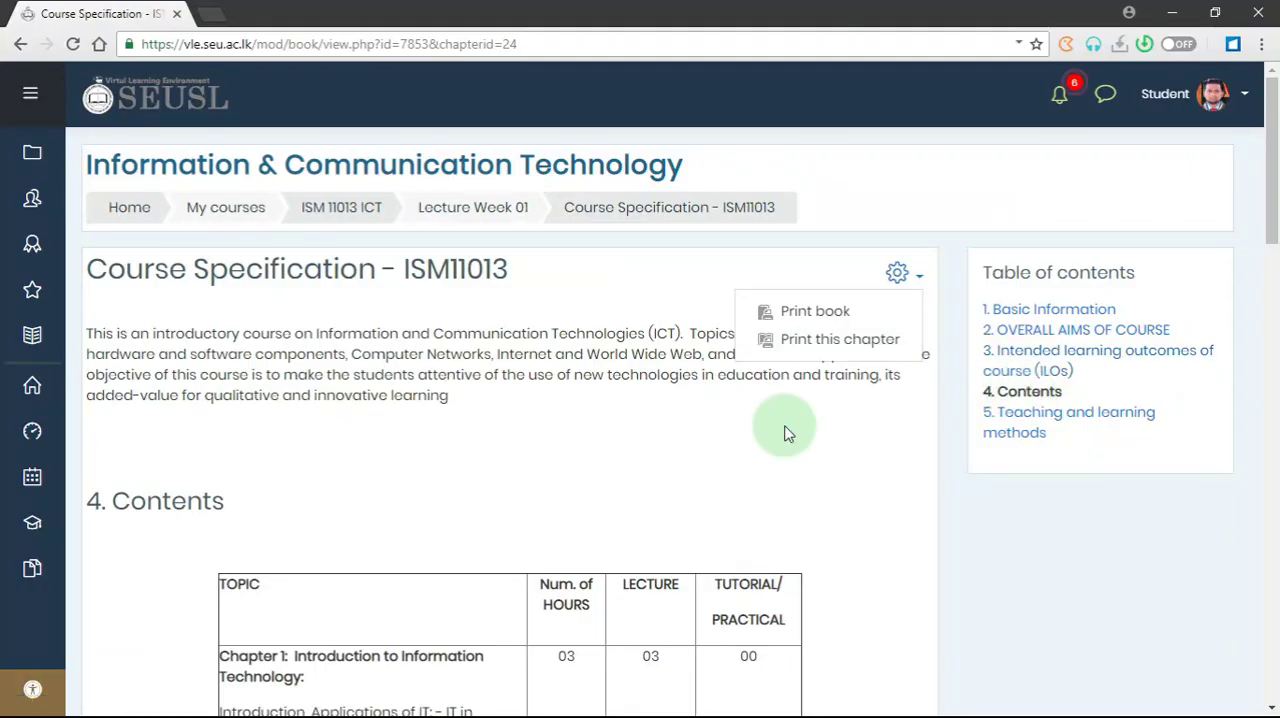
scroll(549, 429, "down", 4)
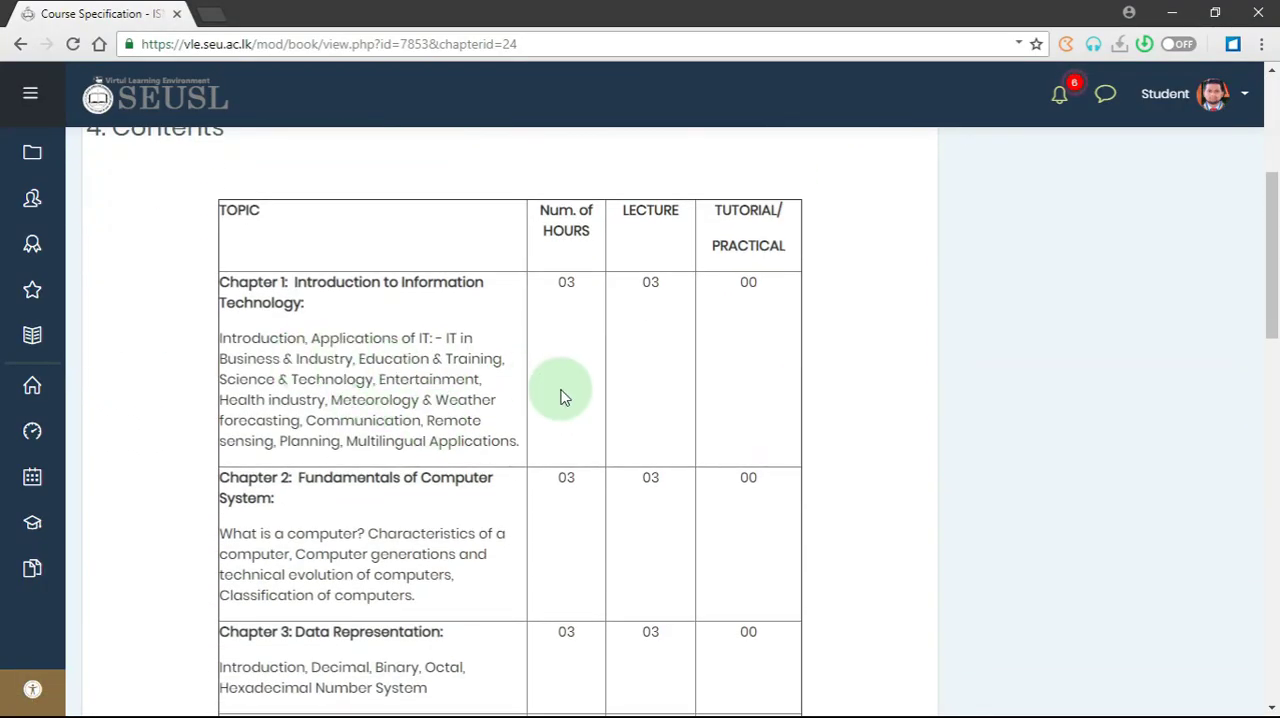
scroll(606, 400, "up", 3)
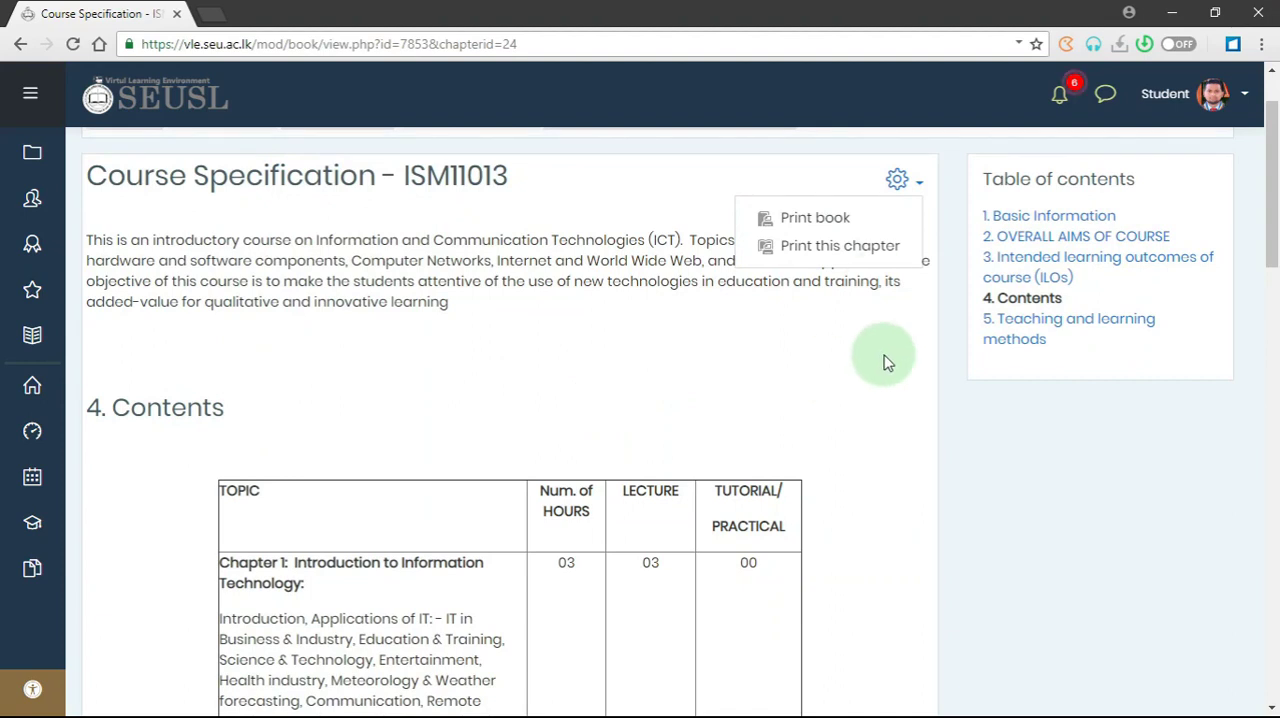
left_click(816, 229)
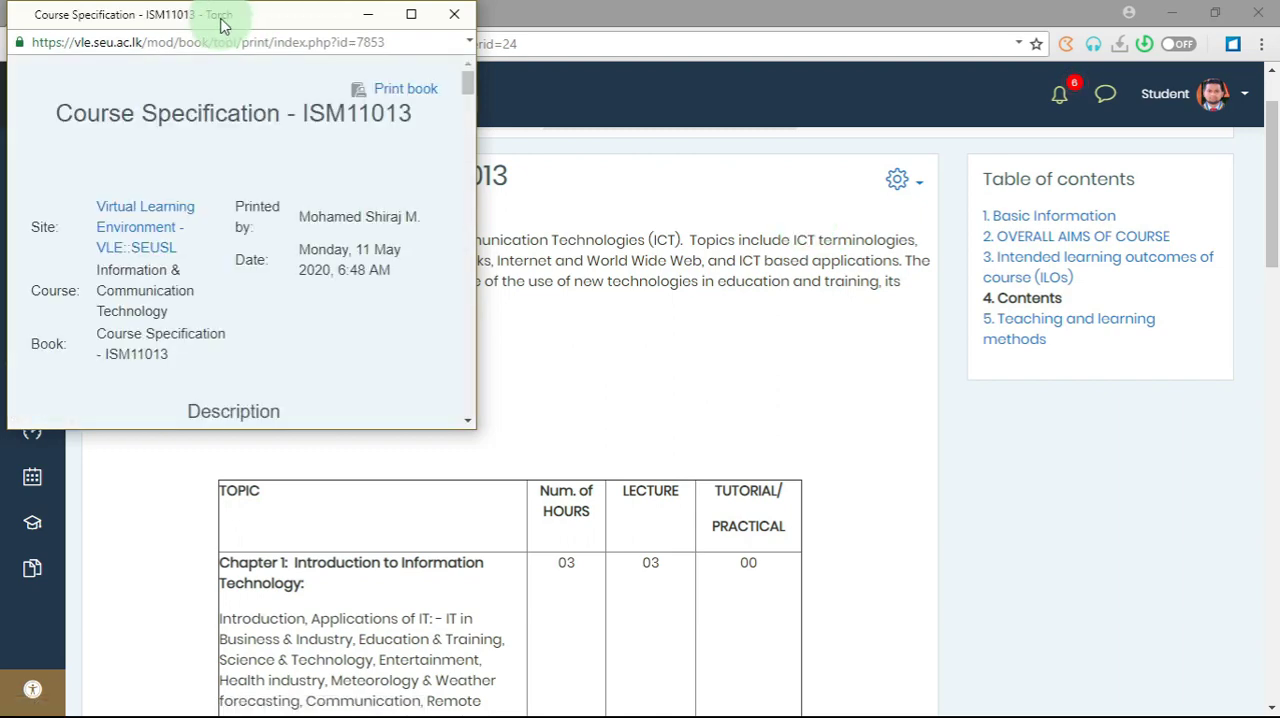
left_click_drag(365, 24, 571, 87)
left_click(618, 84)
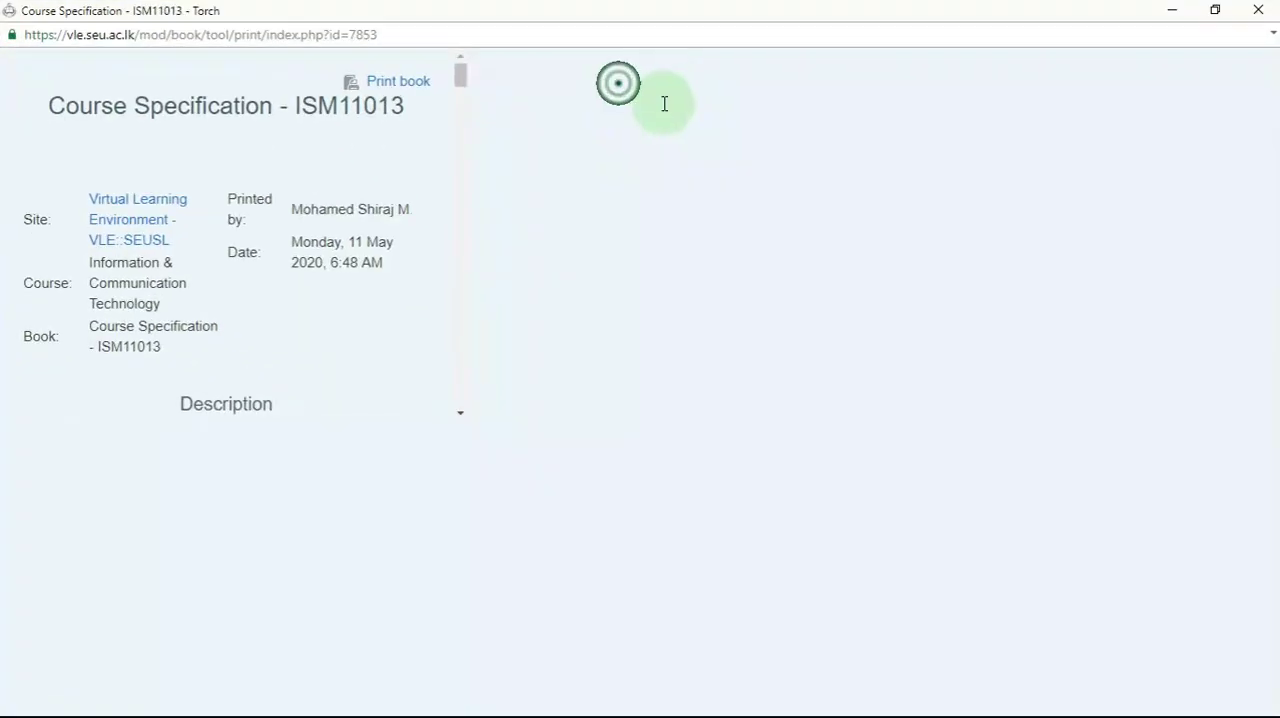
scroll(660, 380, "down", 7)
scroll(659, 403, "down", 3)
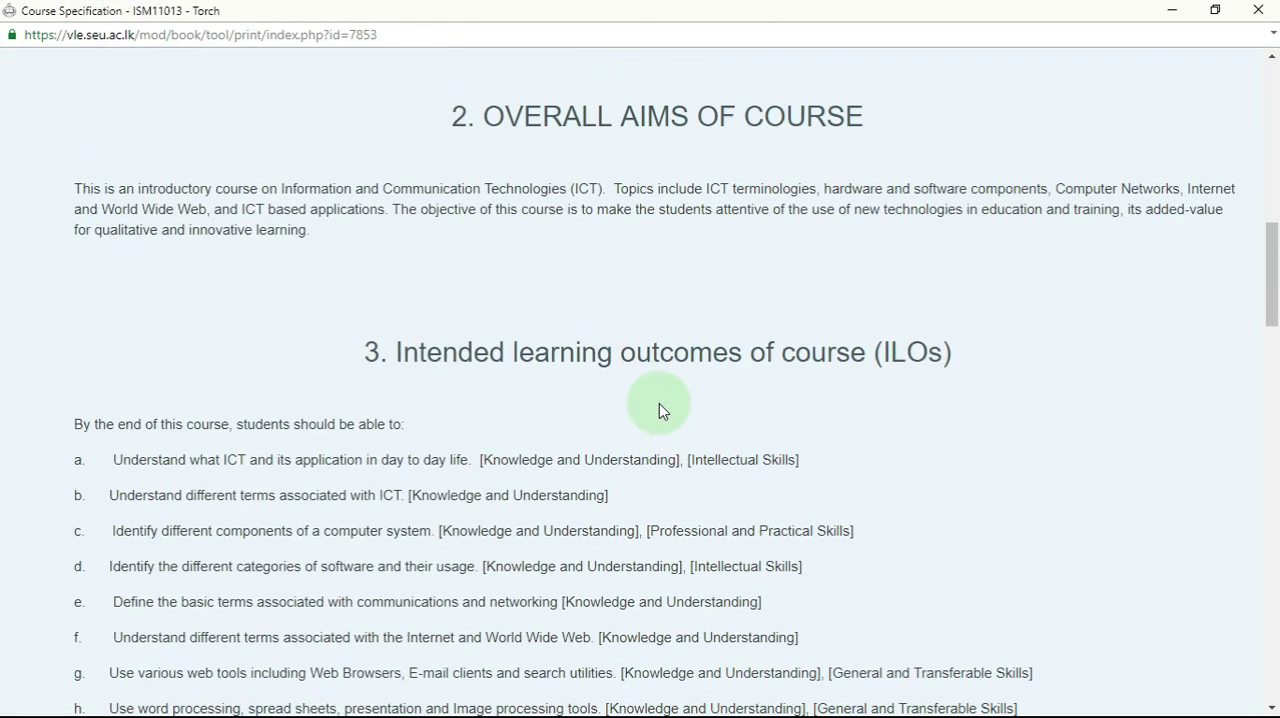
scroll(659, 403, "up", 10)
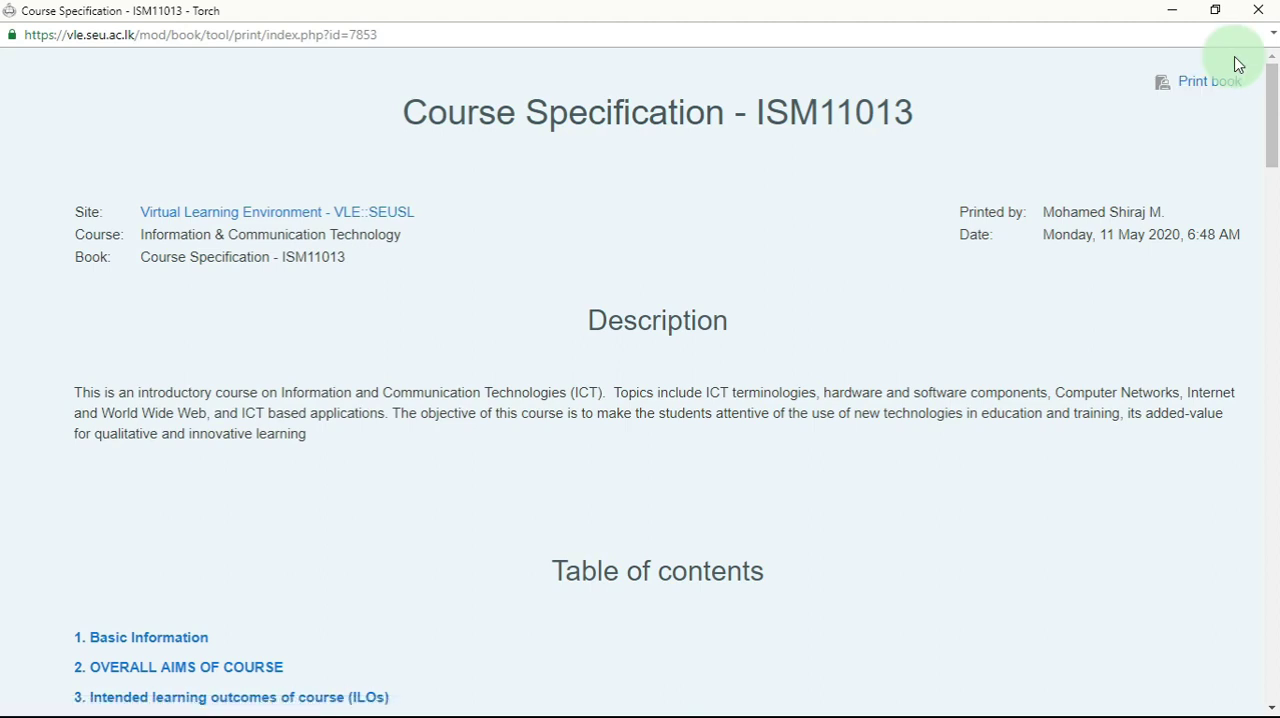
left_click(1251, 8)
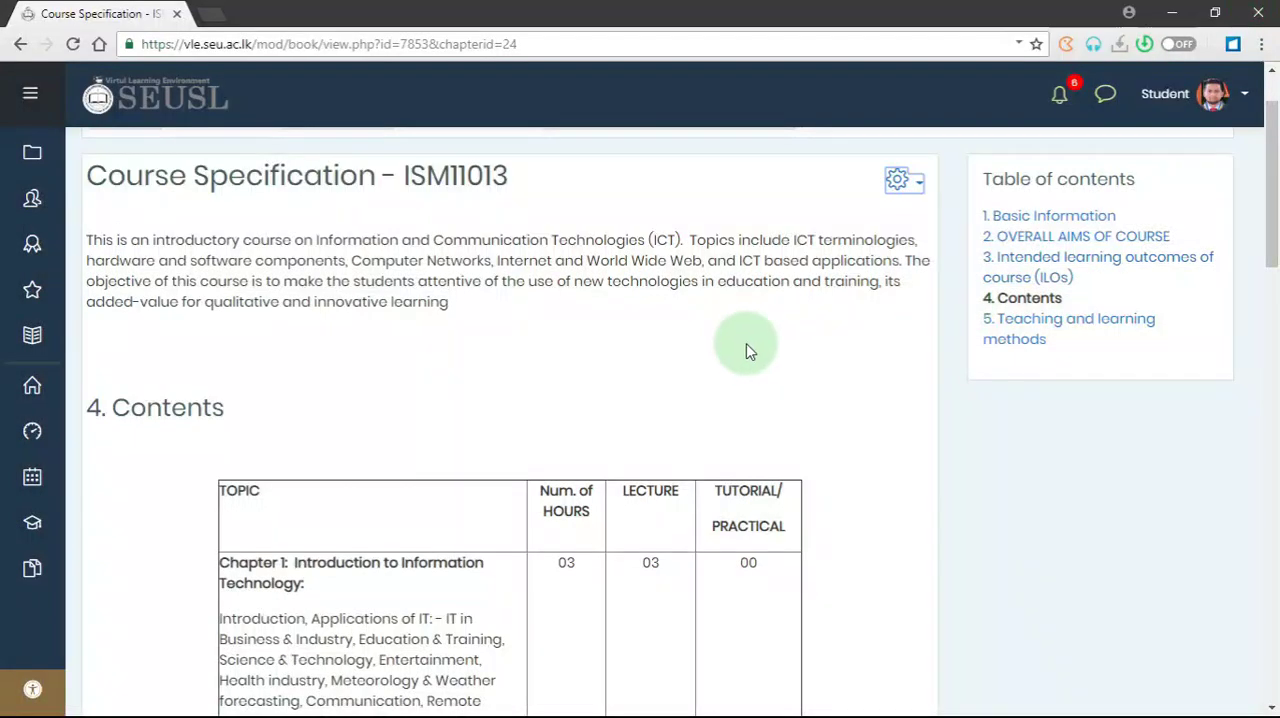
- Go back to the ISM 11013 ICT course page and return to the normal role
scroll(746, 350, "up", 2)
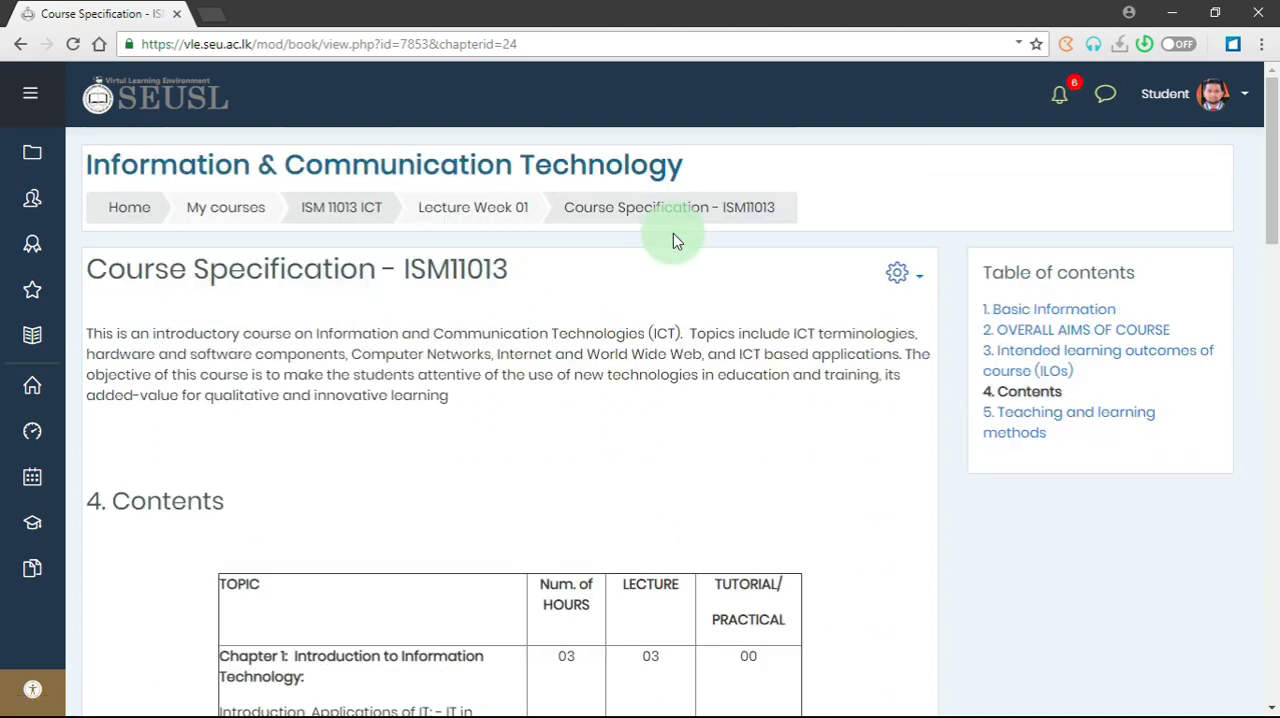
left_click(347, 218)
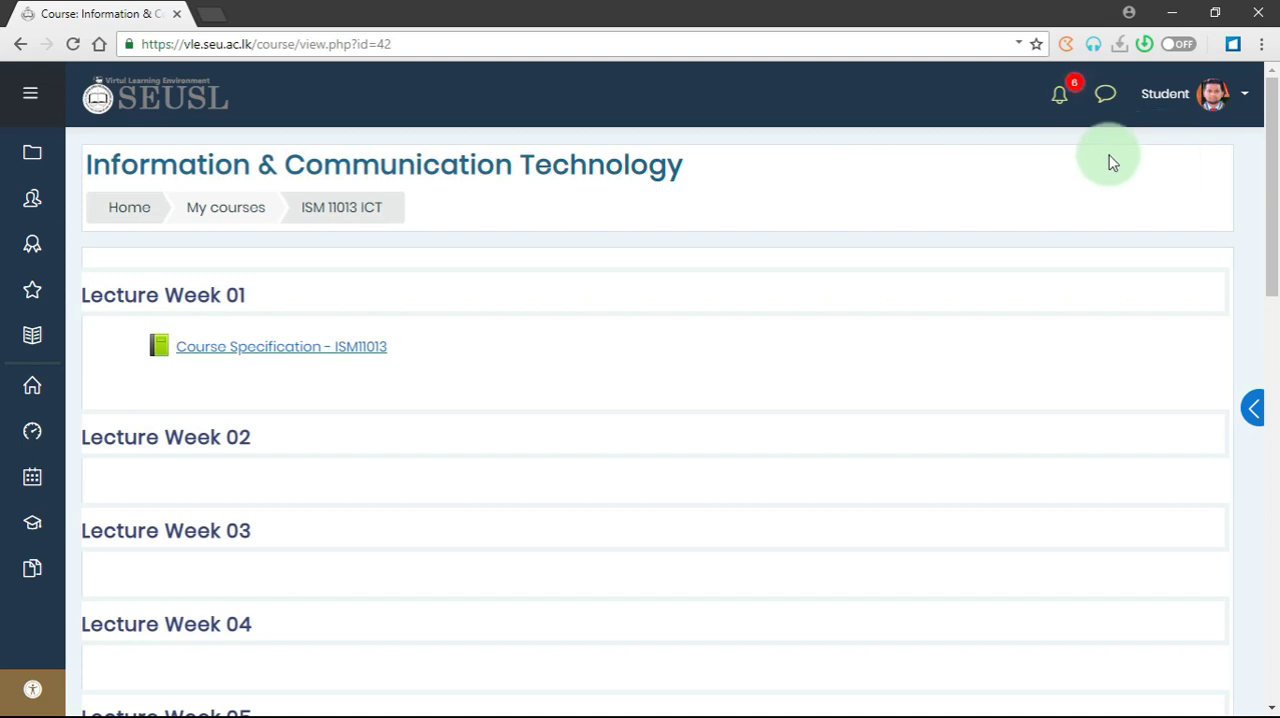
left_click(1243, 97)
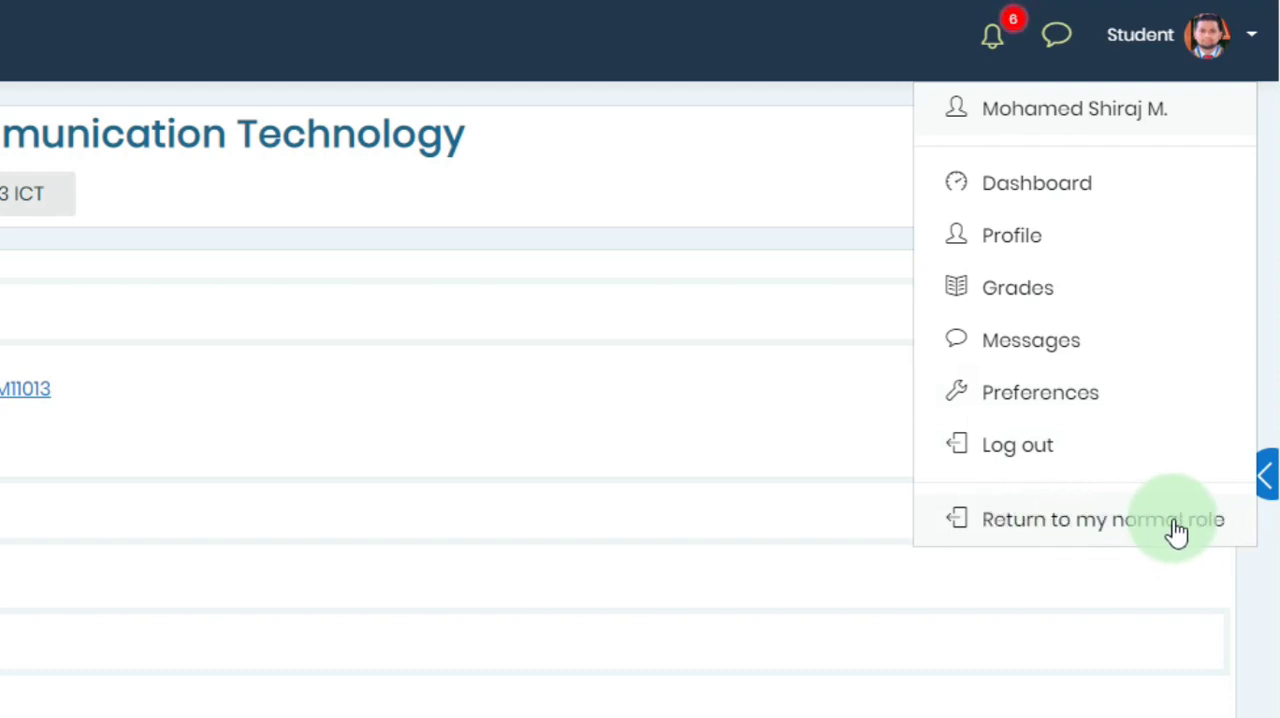
left_click(1237, 525)
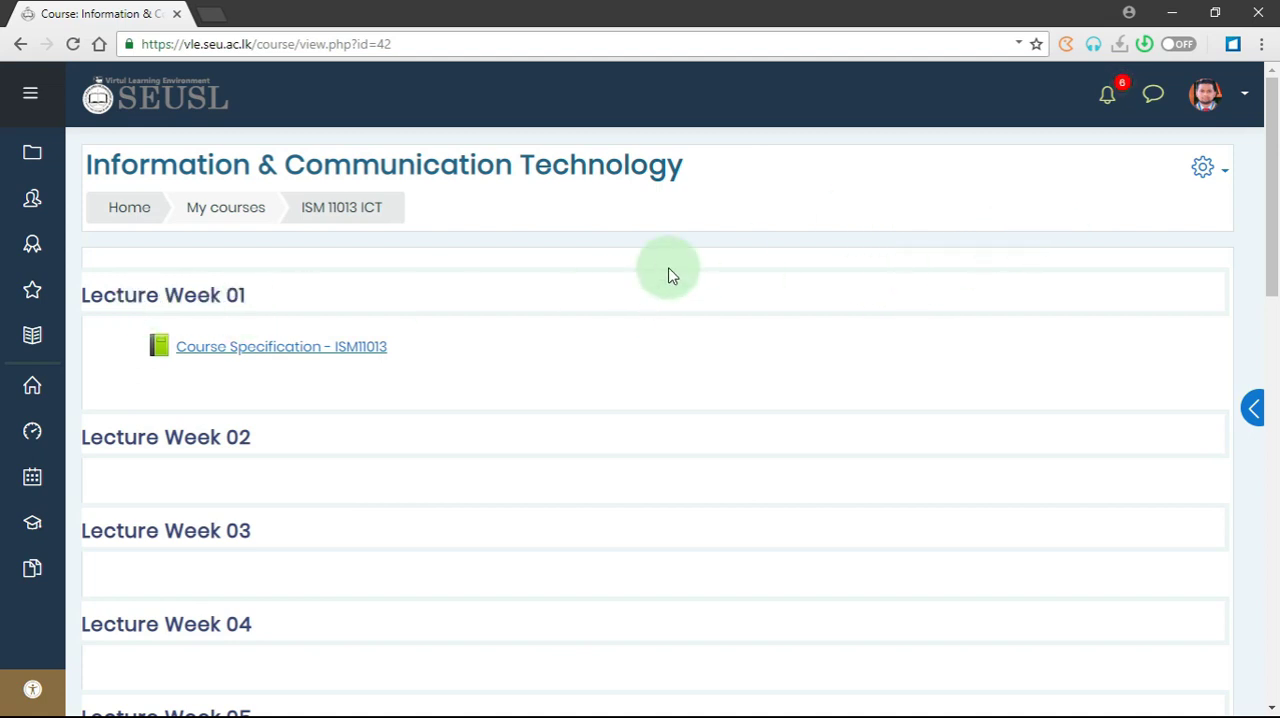
- Turn course editing on and start adding a File resource to Lecture Week 01
left_click(1213, 177)
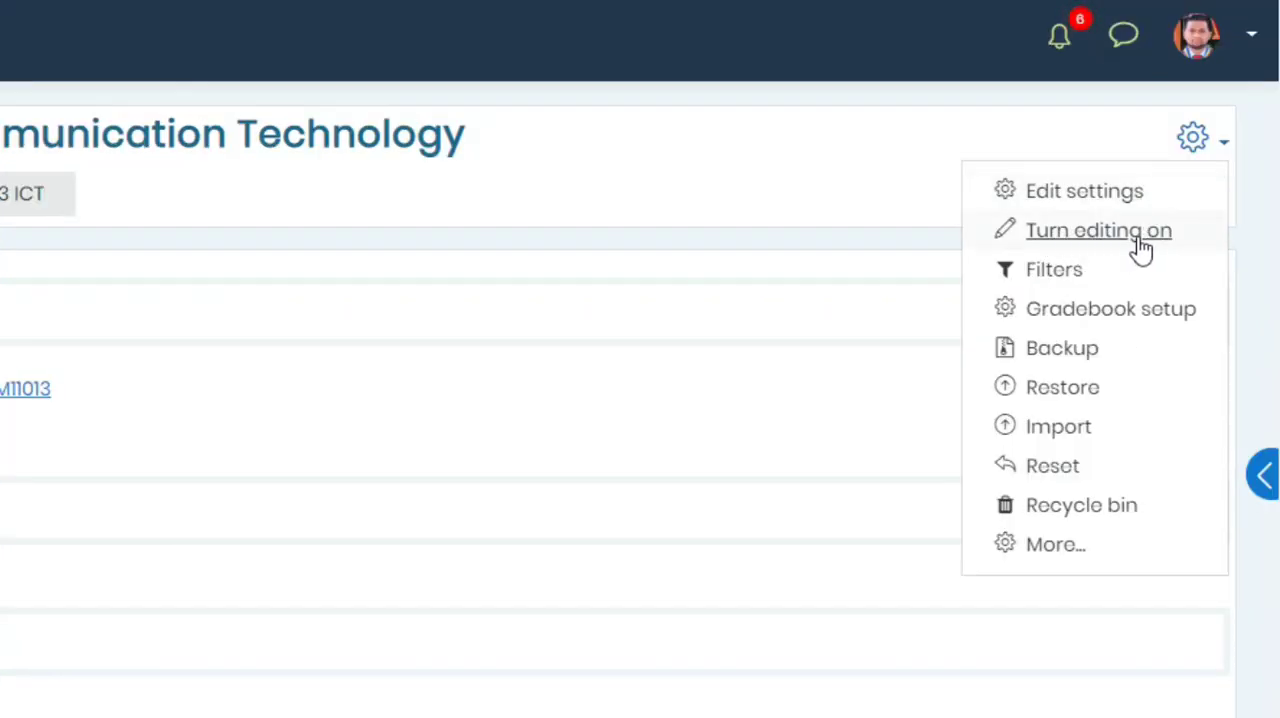
left_click(1158, 248)
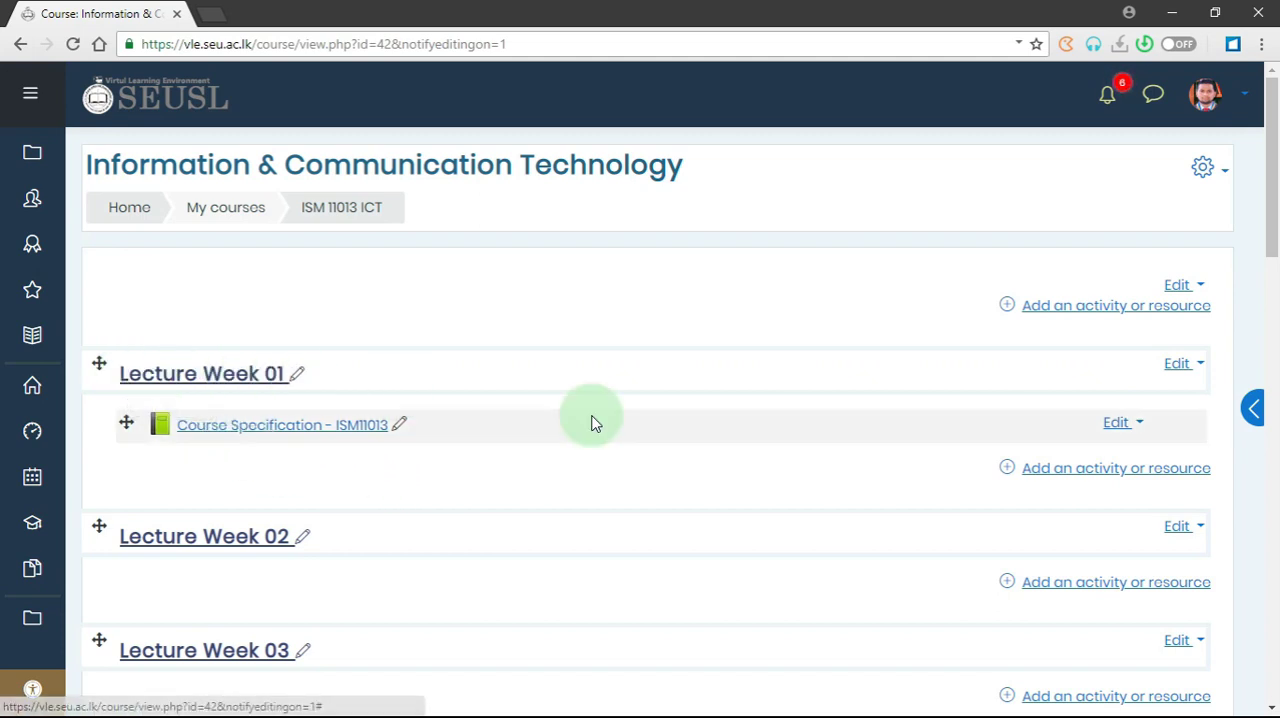
left_click(1105, 470)
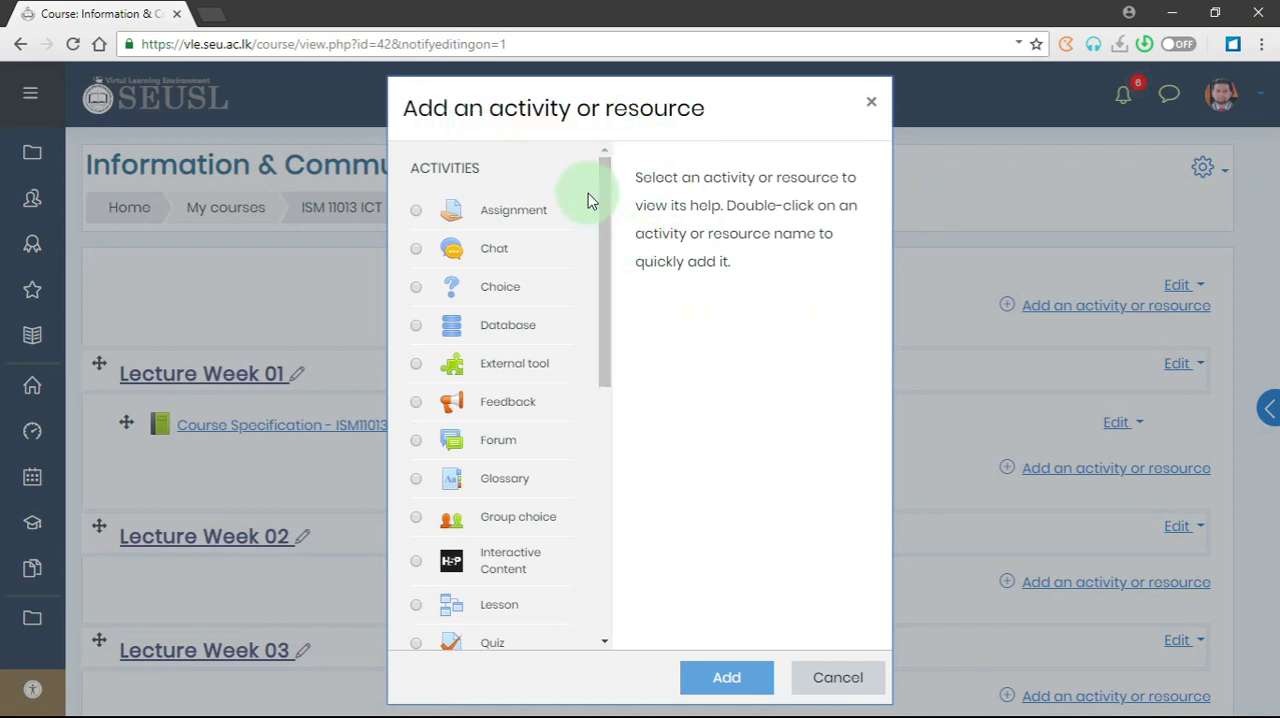
left_click_drag(603, 194, 637, 459)
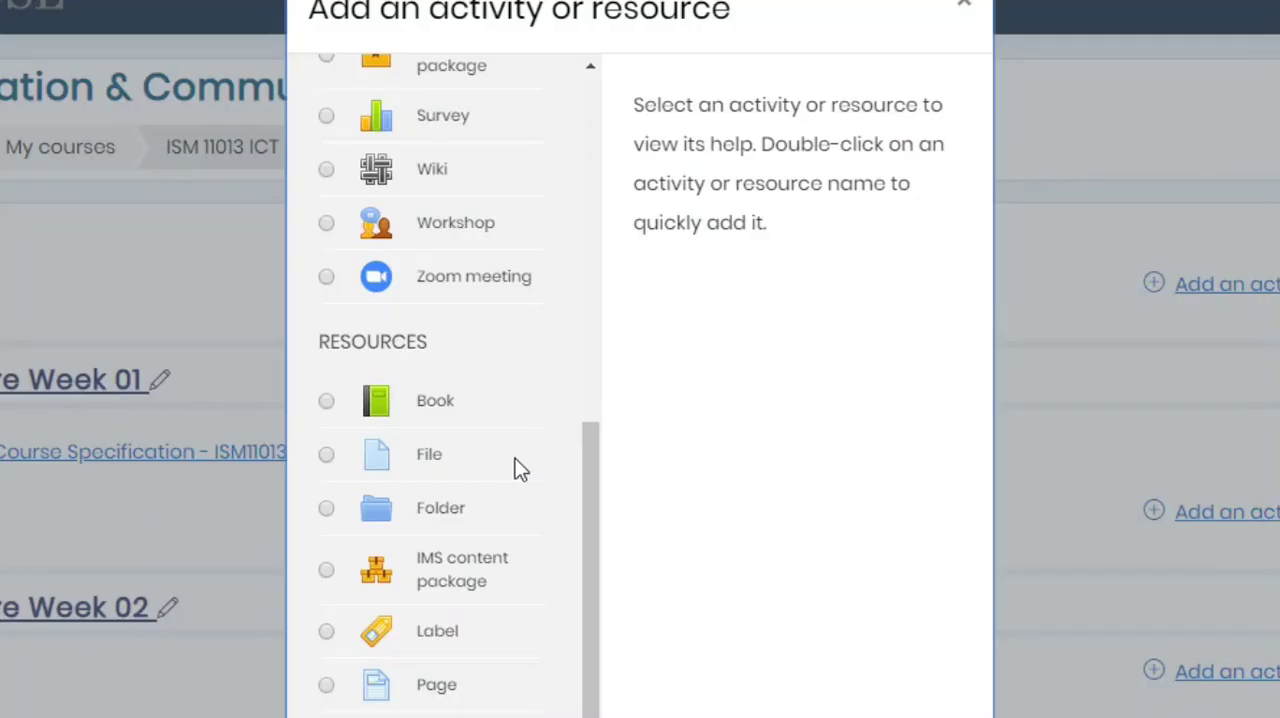
left_click(460, 456)
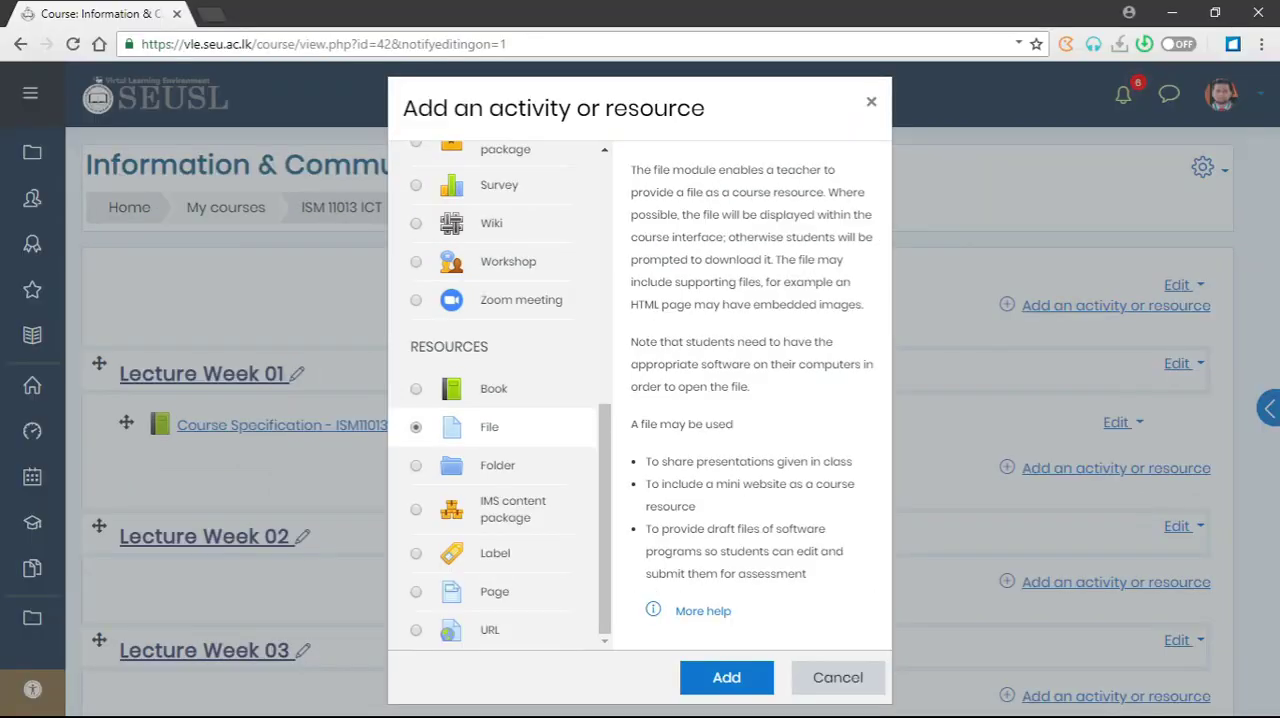
left_click(766, 684)
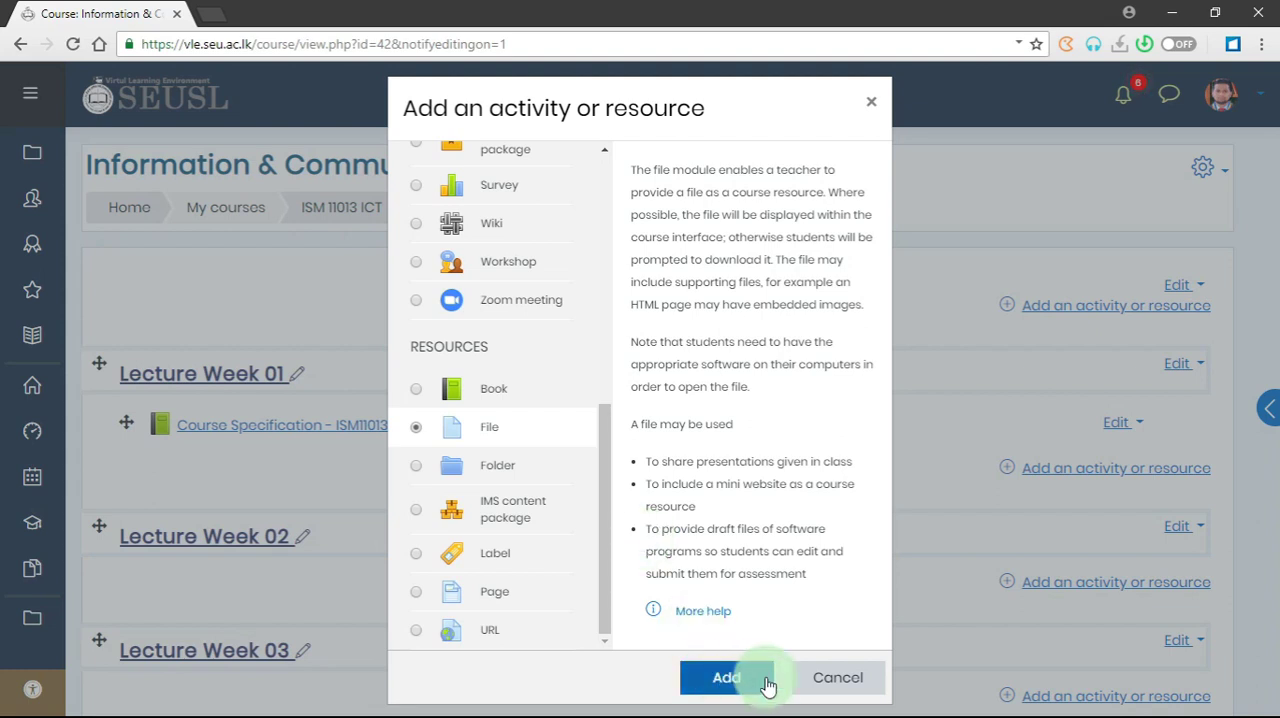
double_click(533, 432)
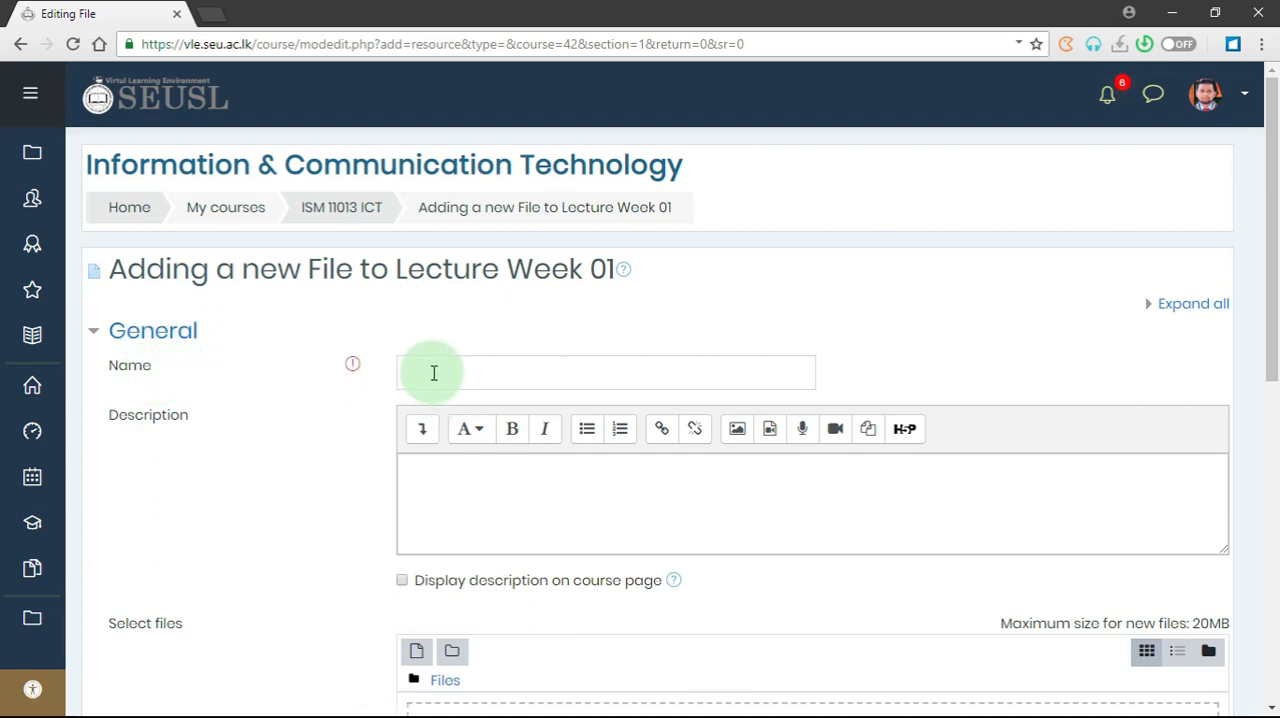
- Add Chapter01.ppt from the LECTURE-01 folder in File Explorer to the new resource's selected files
scroll(330, 365, "down", 1)
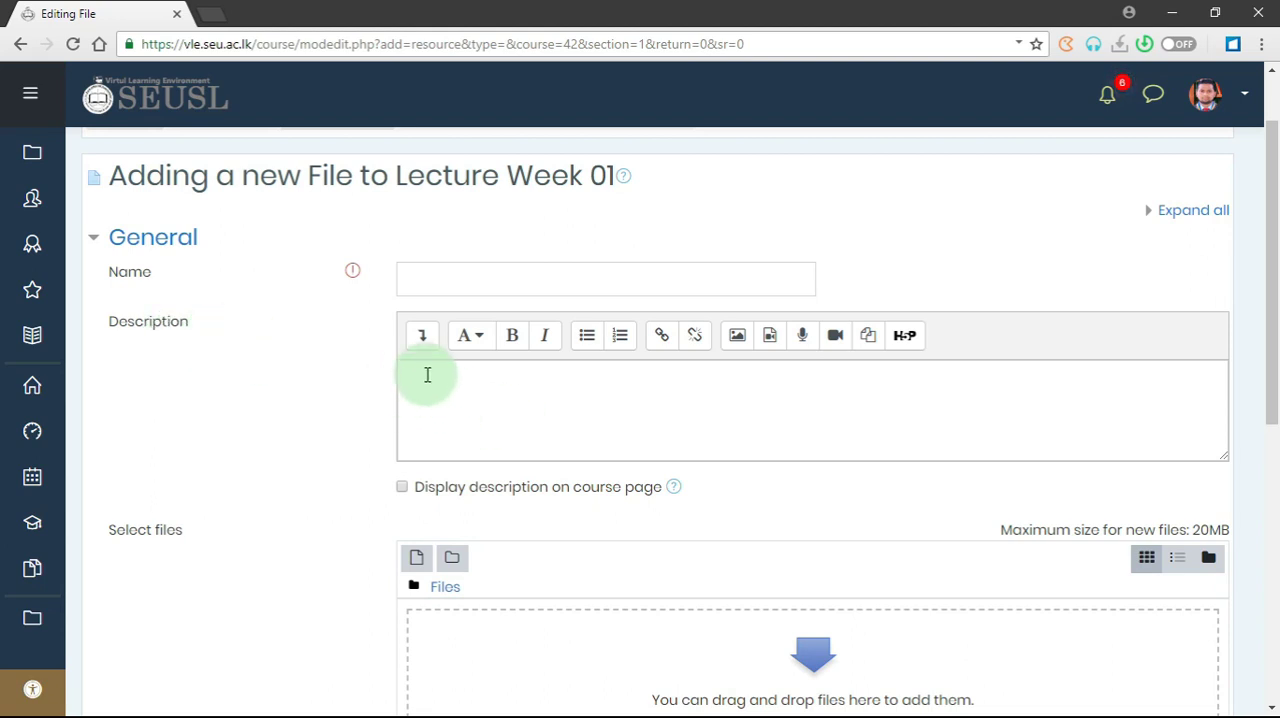
scroll(410, 470, "down", 1)
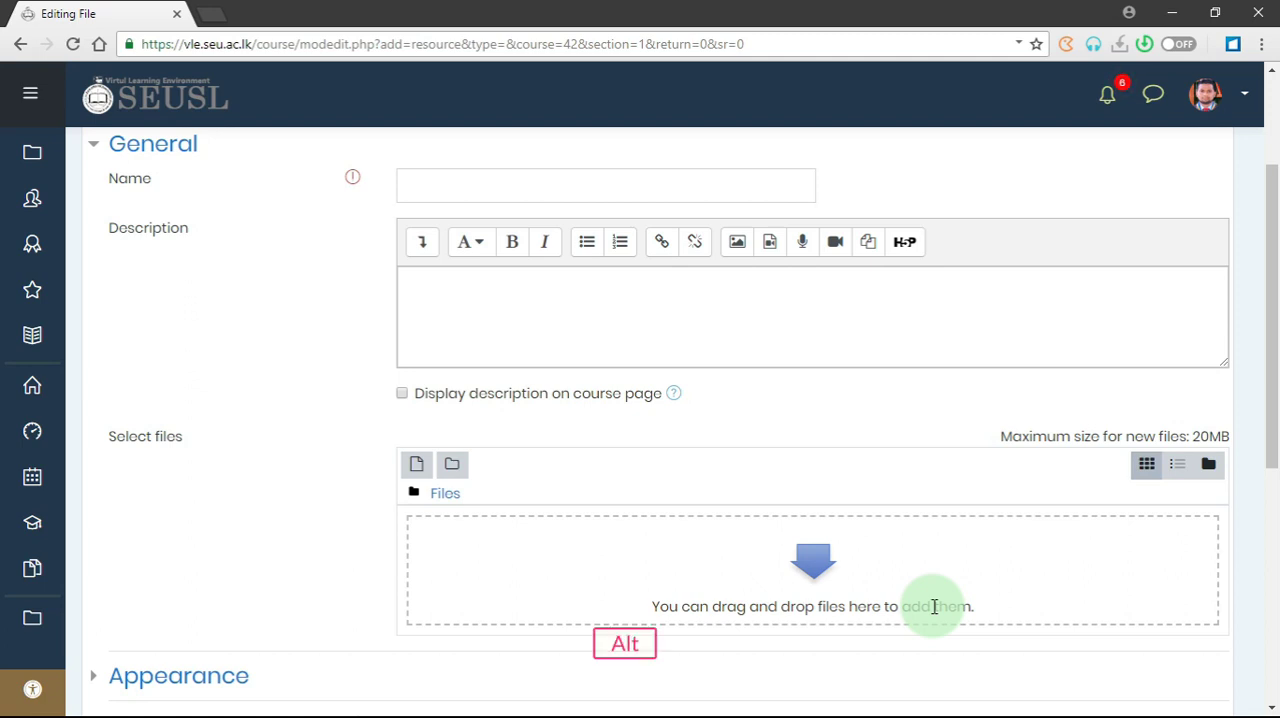
key("alt+Tab")
key("alt+Tab")
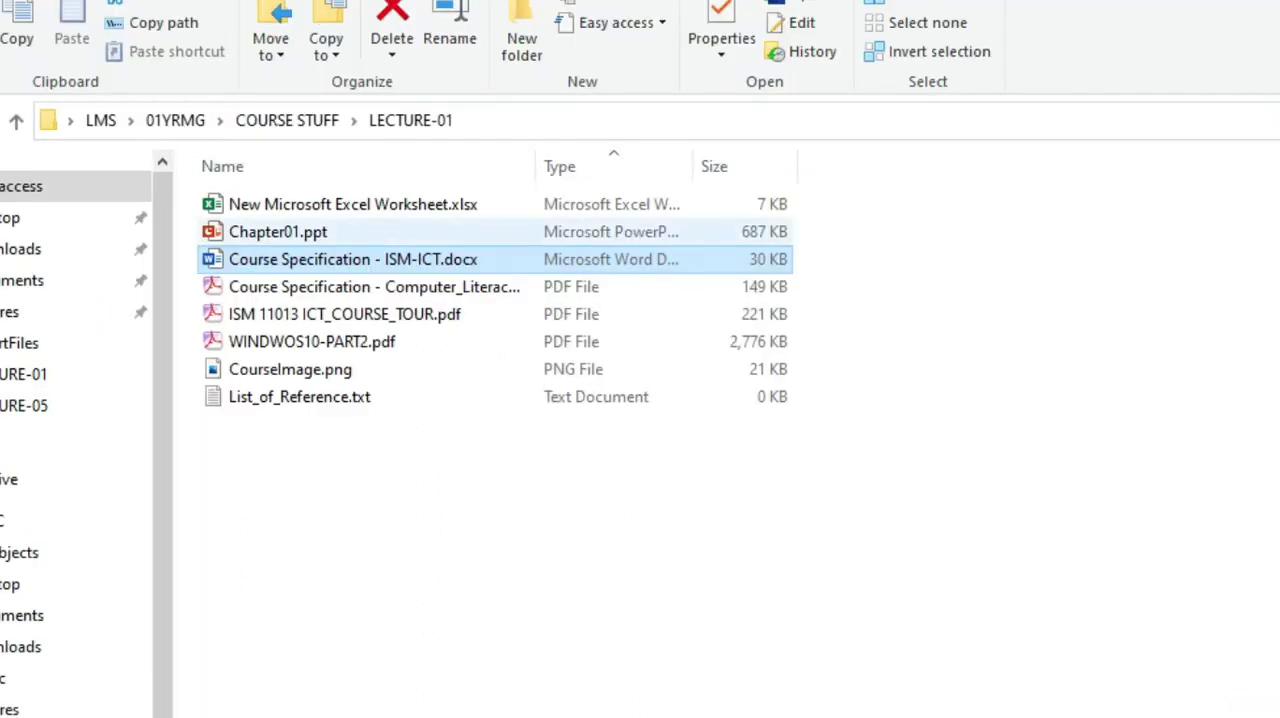
left_click(288, 239)
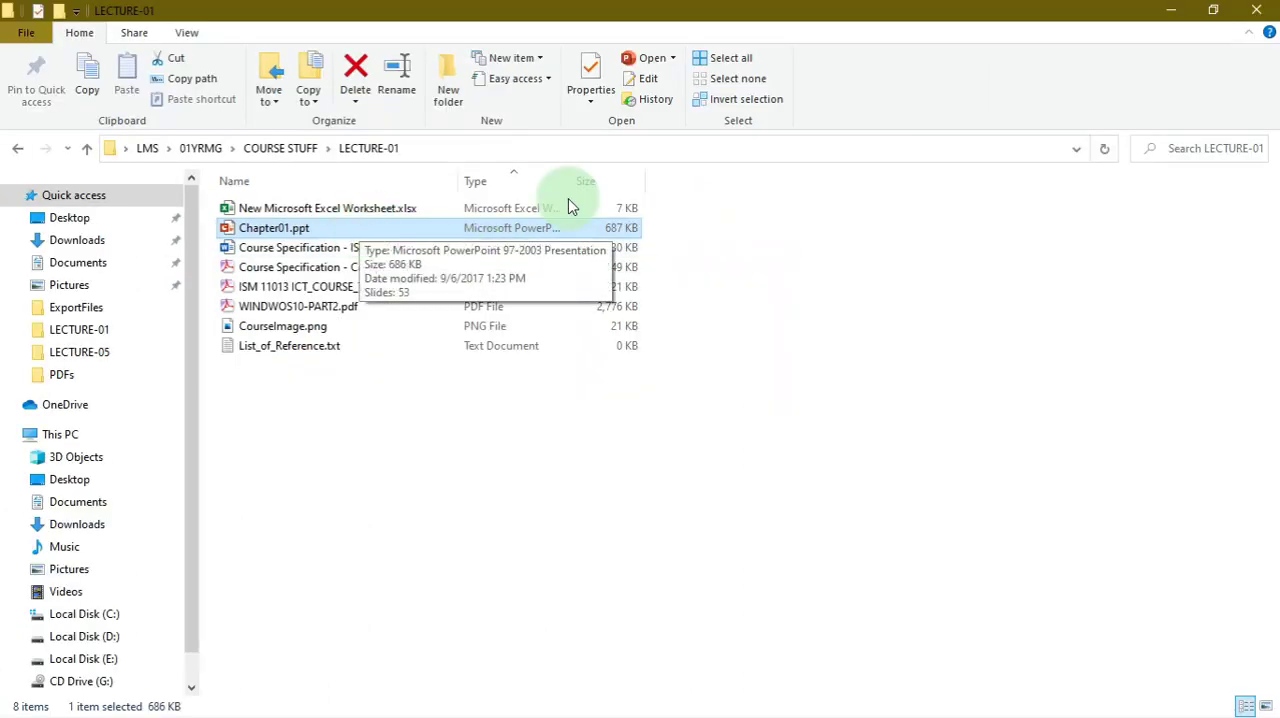
left_click(1218, 16)
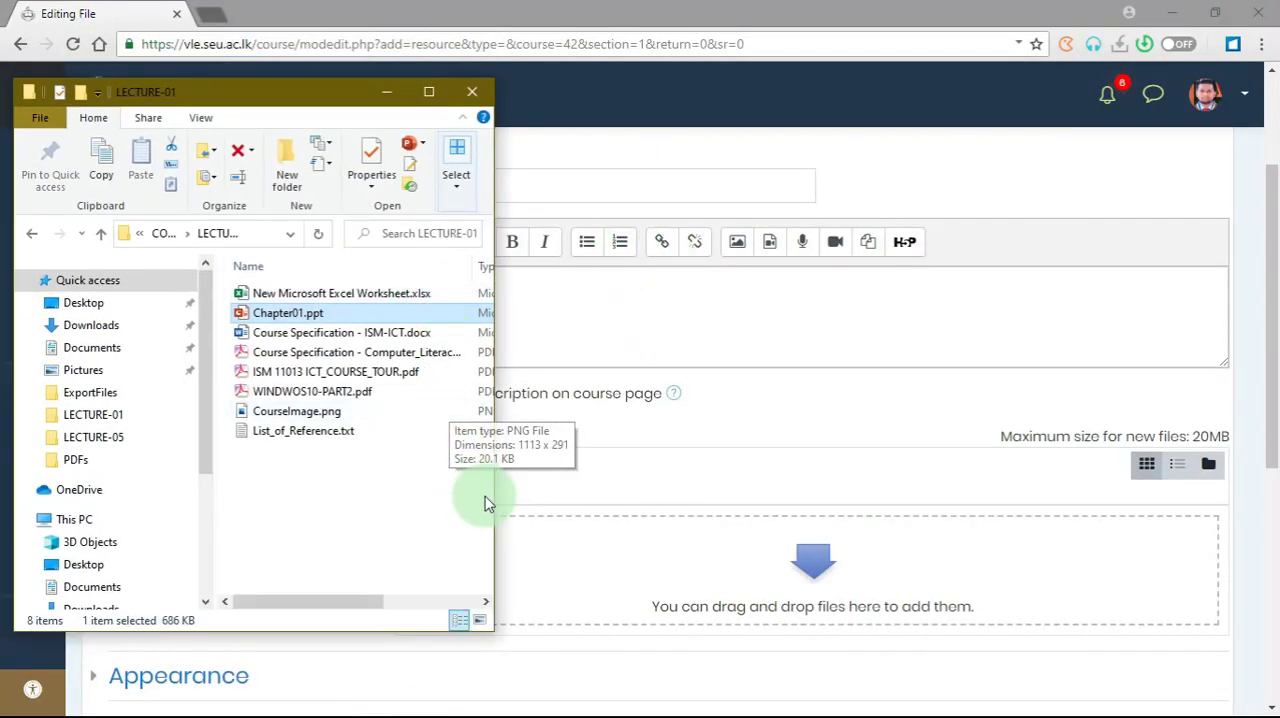
left_click_drag(299, 100, 283, 100)
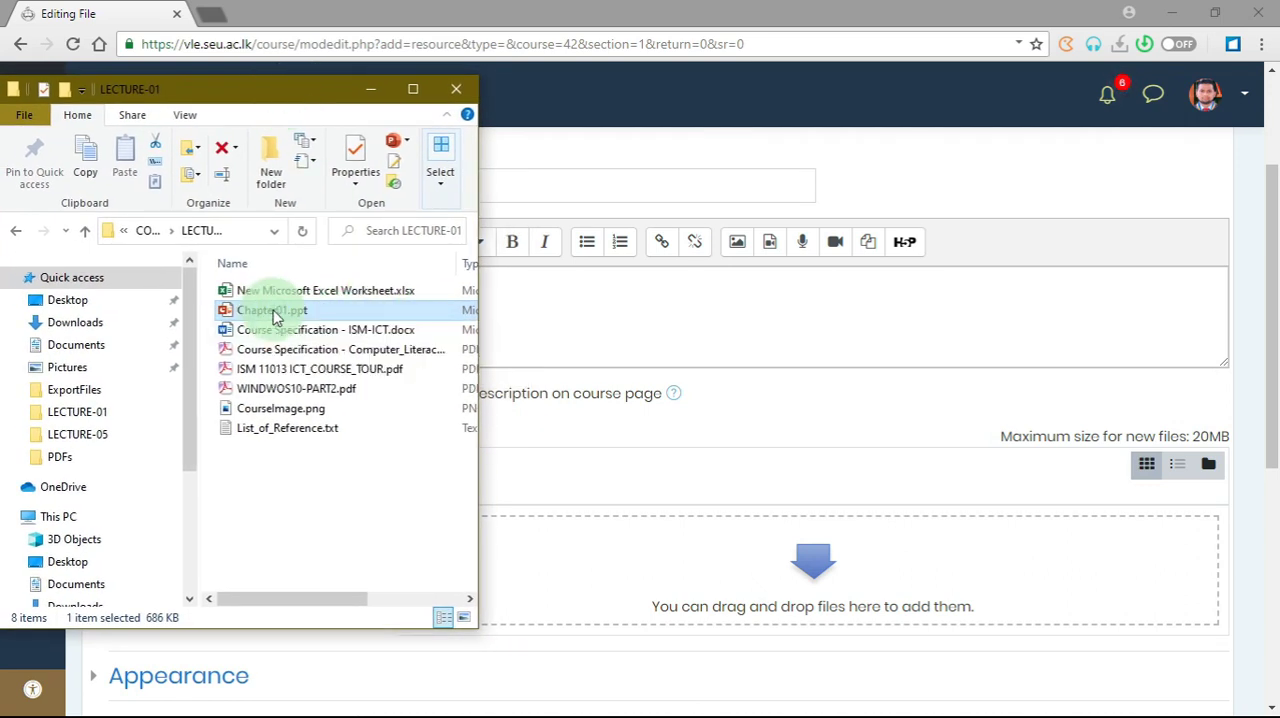
left_click_drag(275, 316, 620, 567)
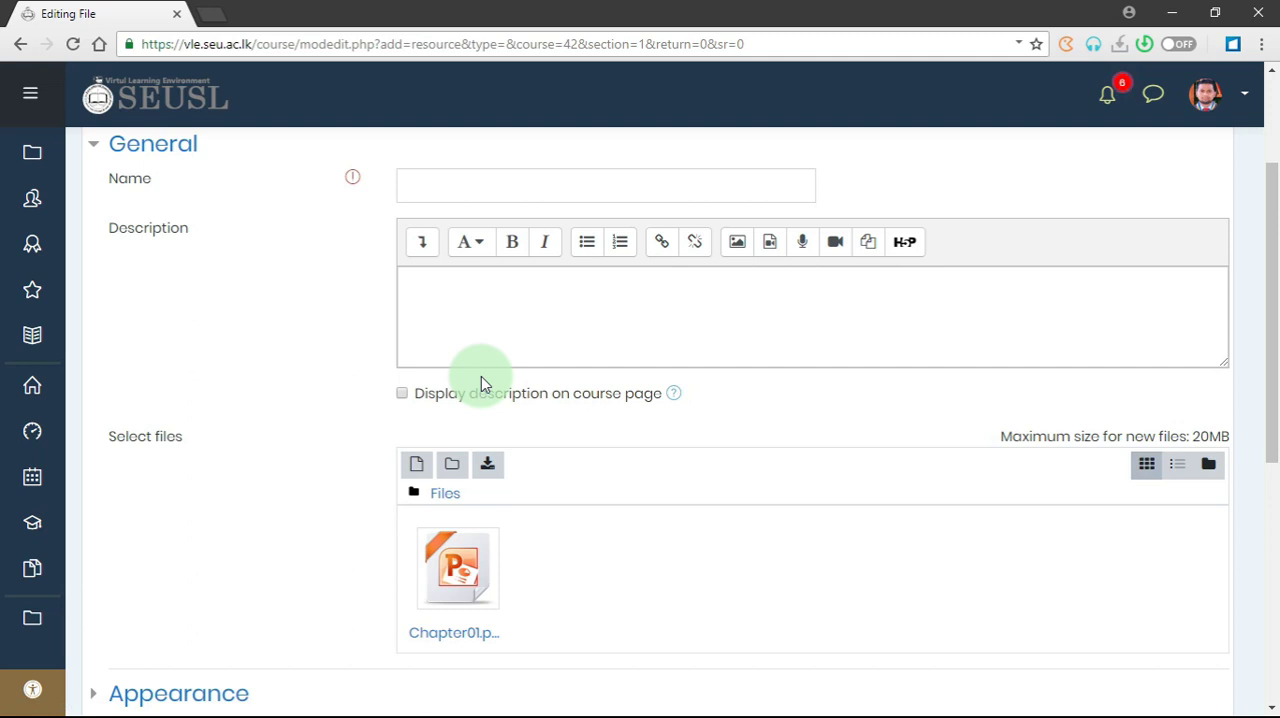
- Copy the Chapter01.ppt file's base name into the resource's name and space it as "Chapter 01"
key("alt+Tab")
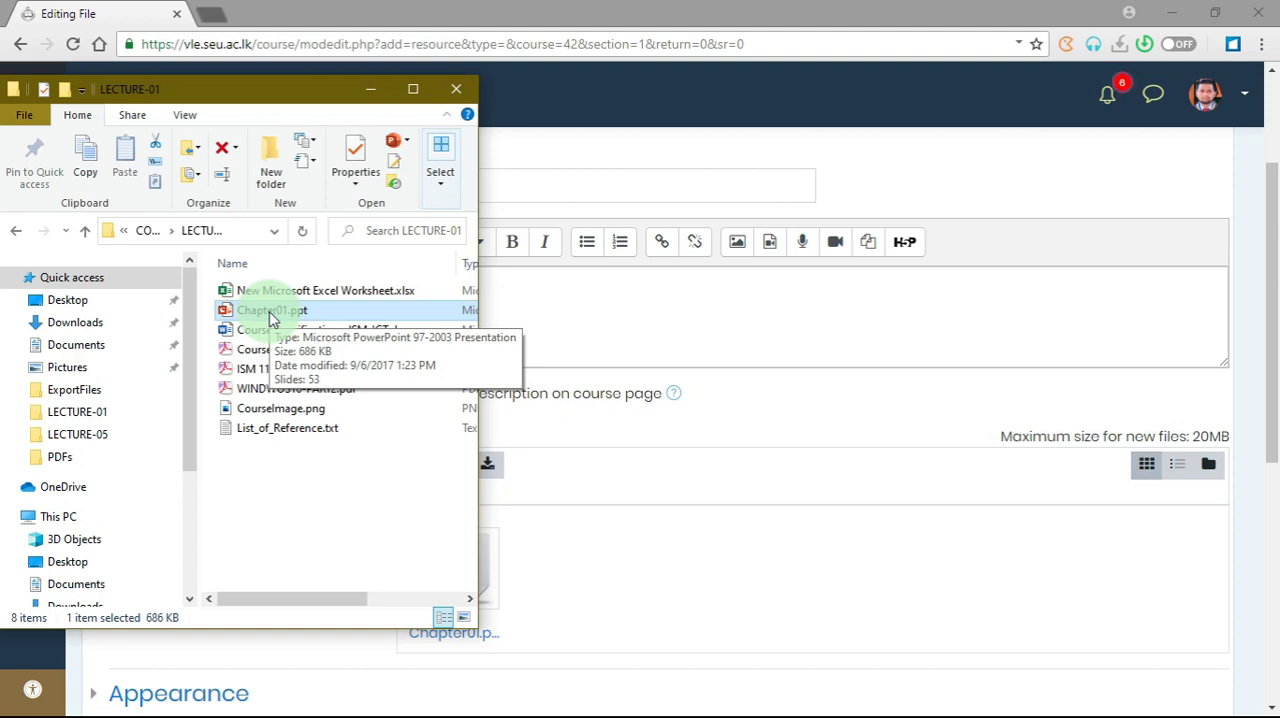
key("F2")
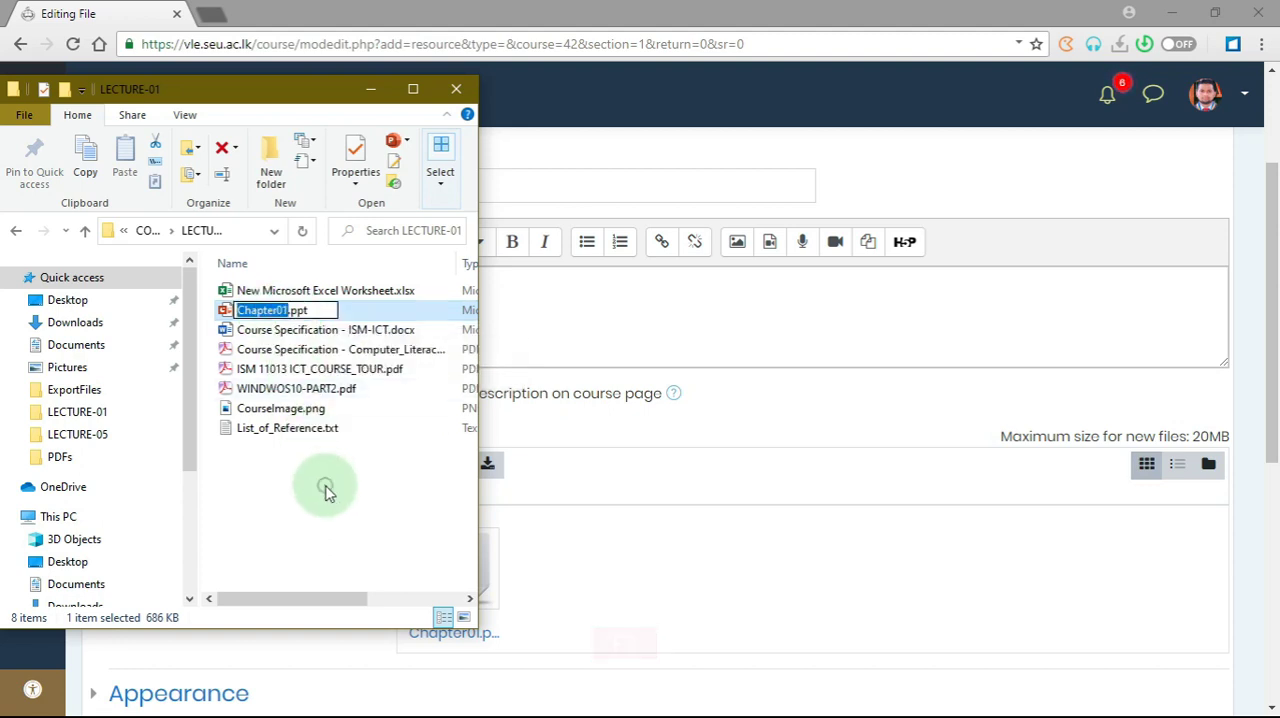
left_click(327, 490)
right_click(262, 312)
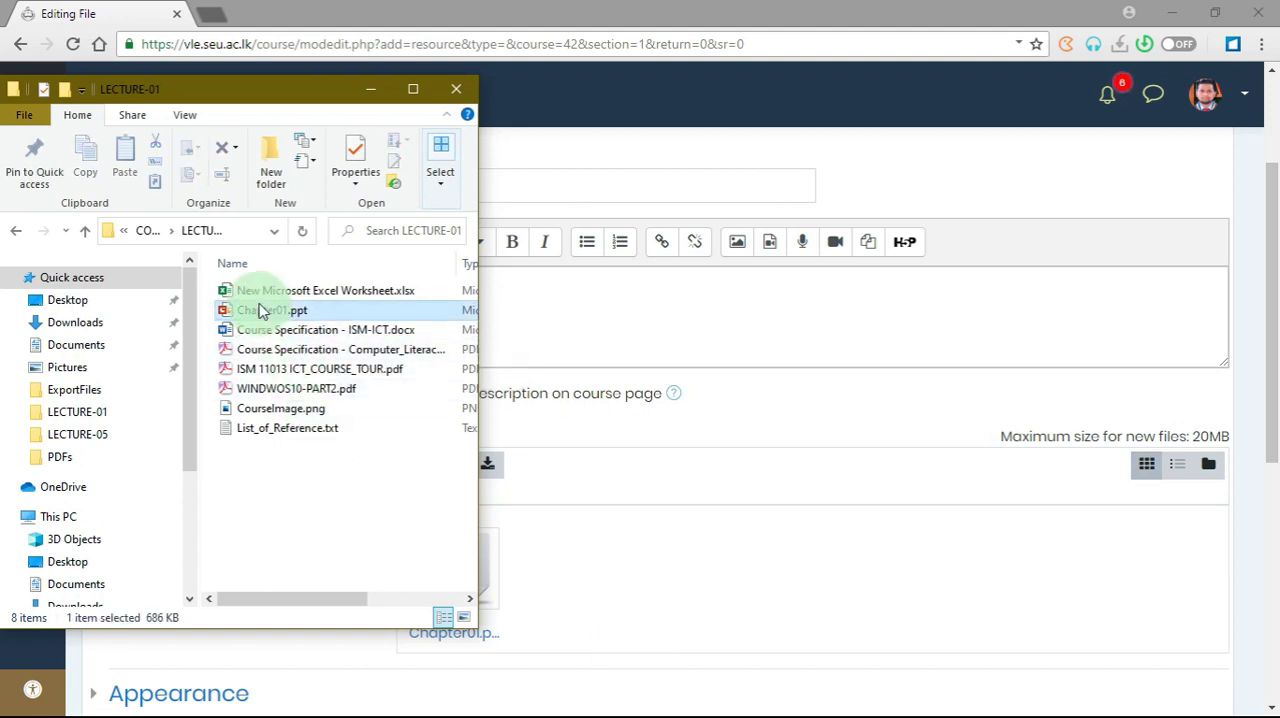
left_click(126, 628)
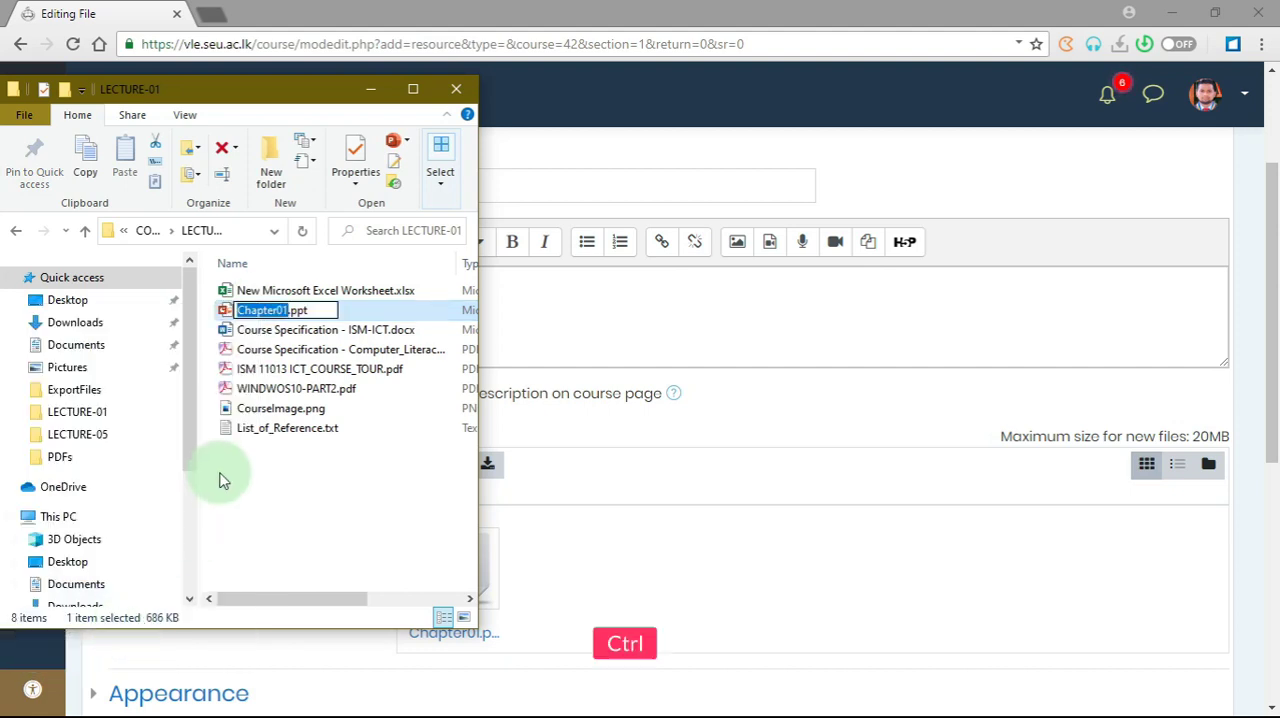
key("ctrl+c")
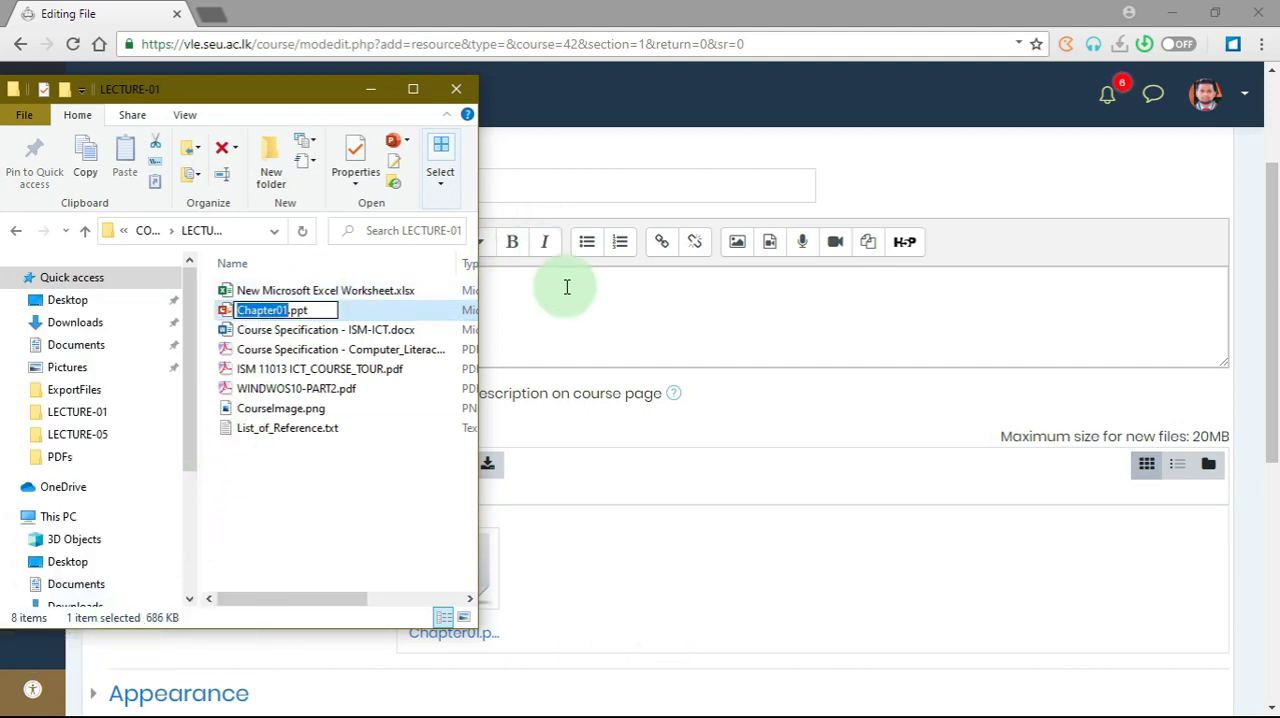
left_click(610, 190)
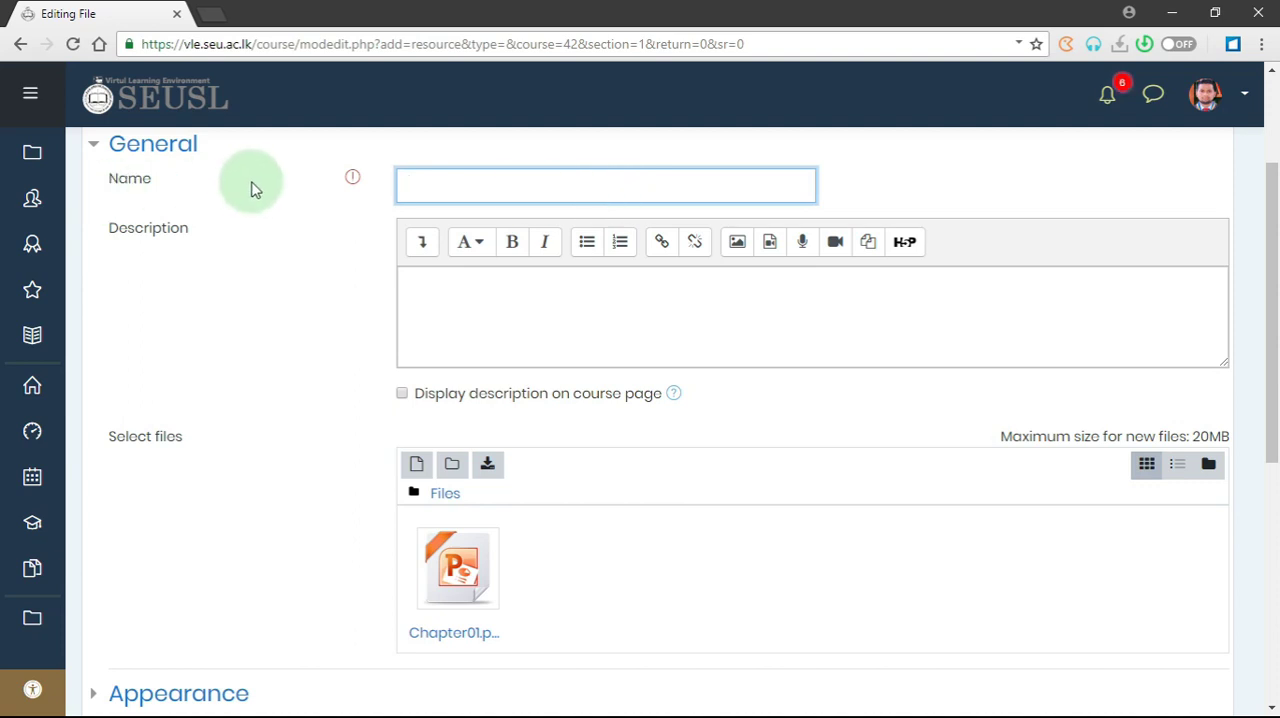
key("ctrl+v")
left_click(469, 188)
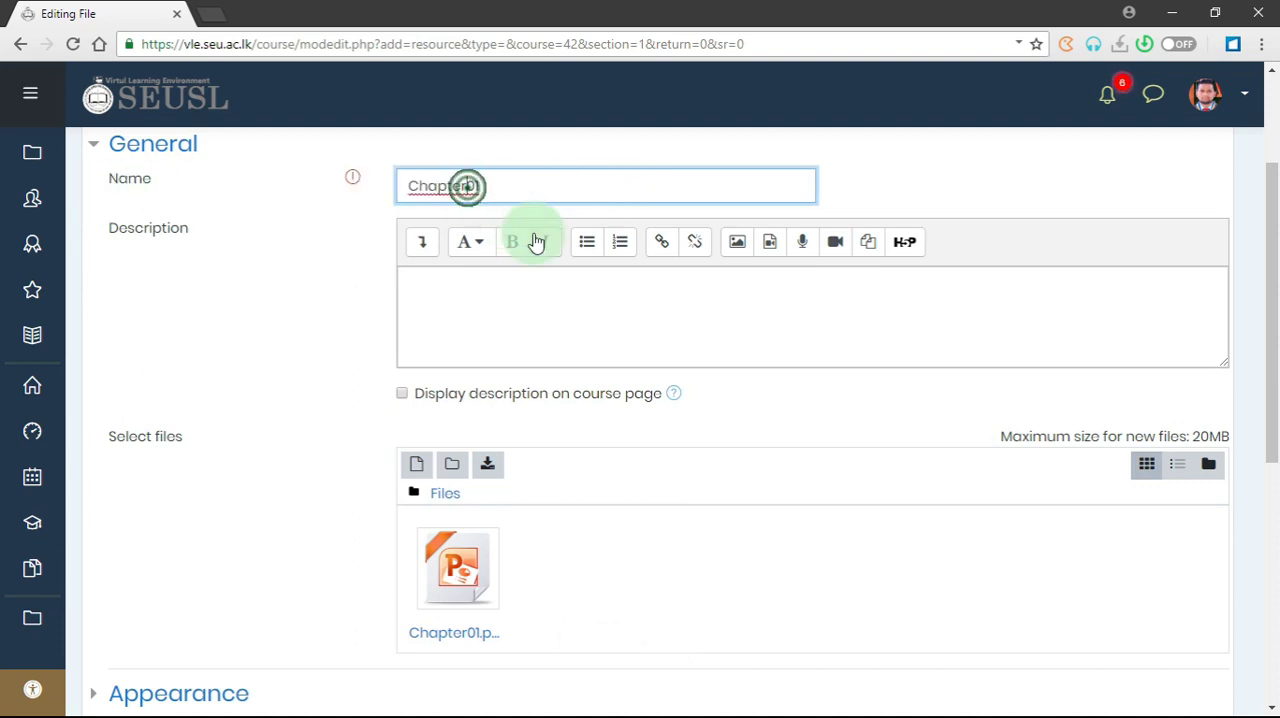
key("Left")
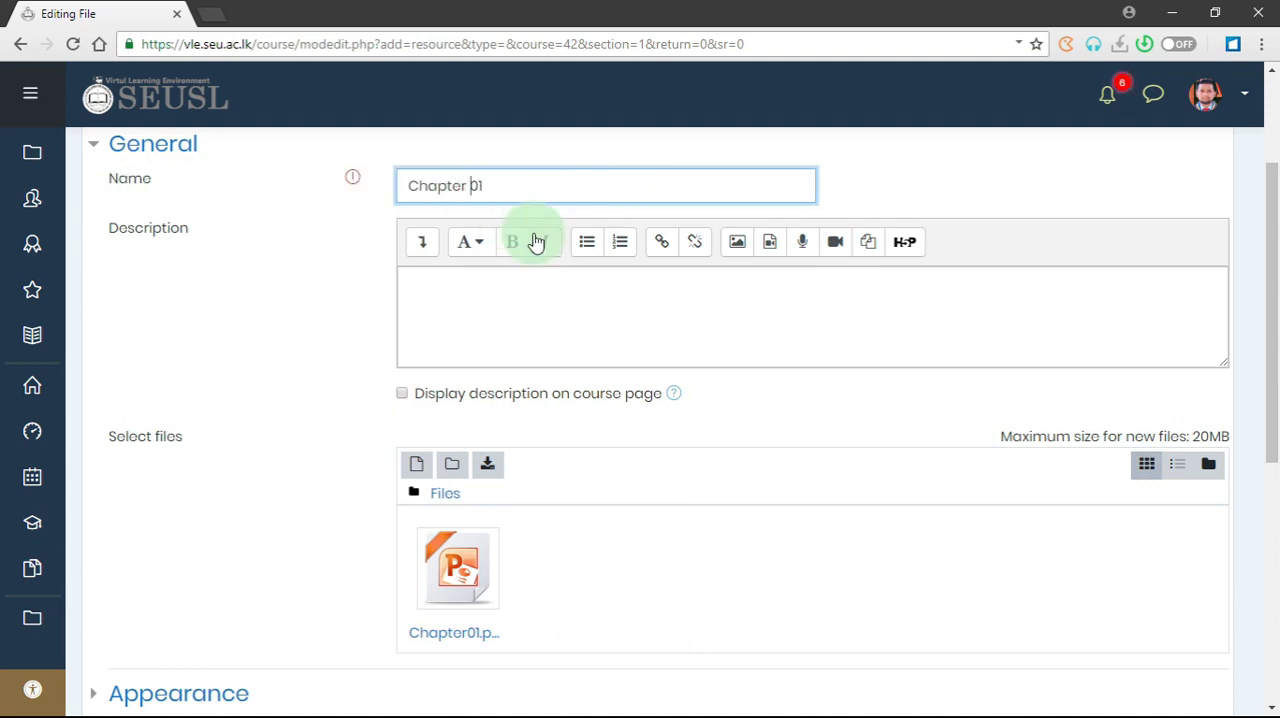
- Examine the Appearance display options of the new file resource and collapse them again
scroll(148, 490, "down", 3)
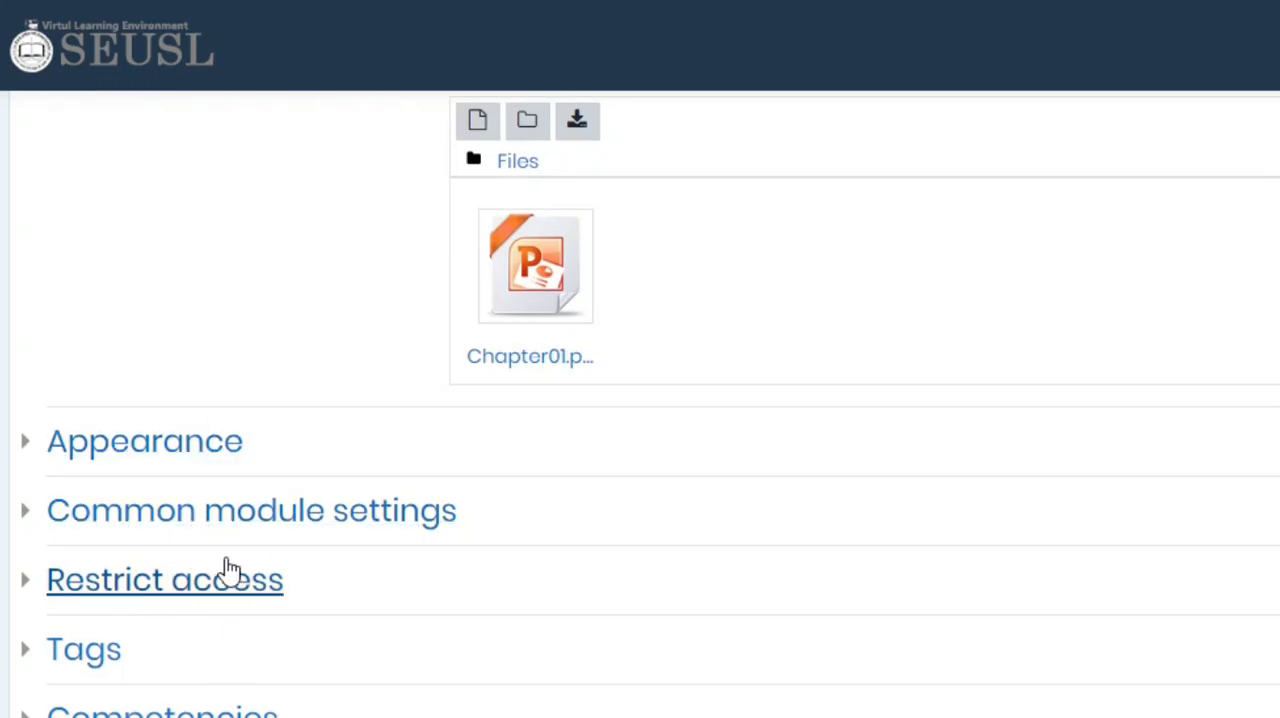
left_click(158, 452)
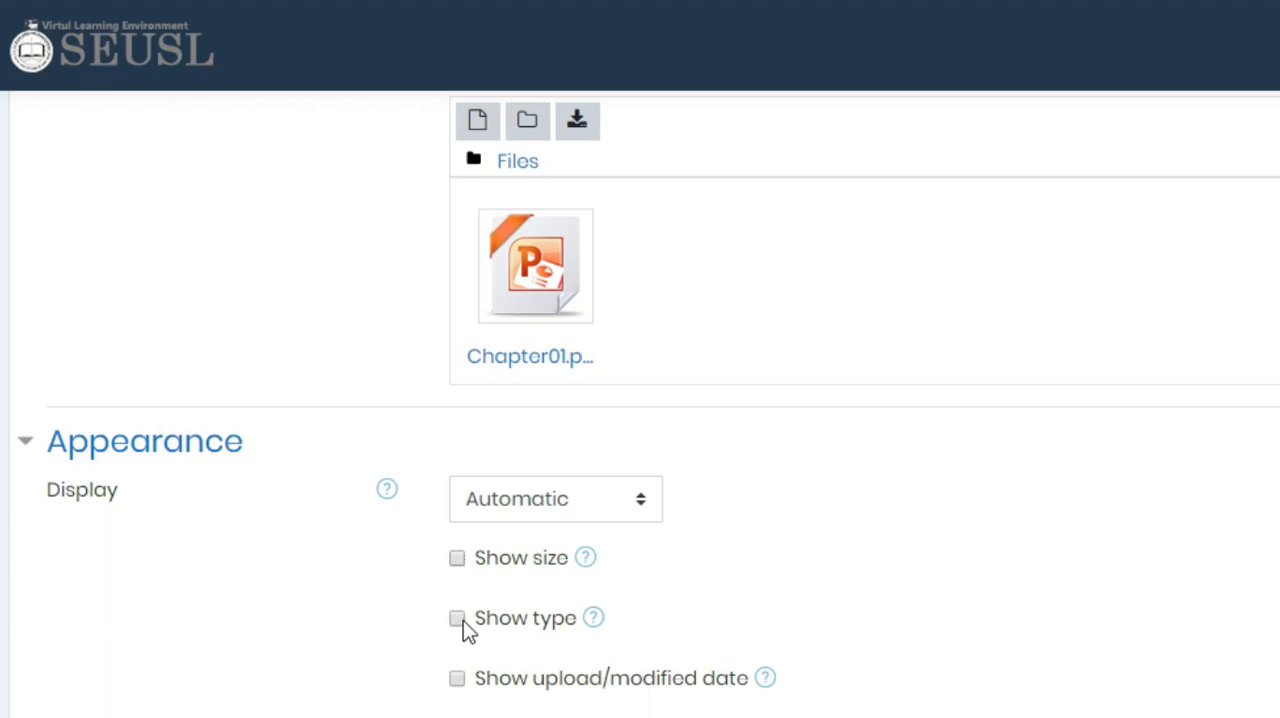
left_click(158, 436)
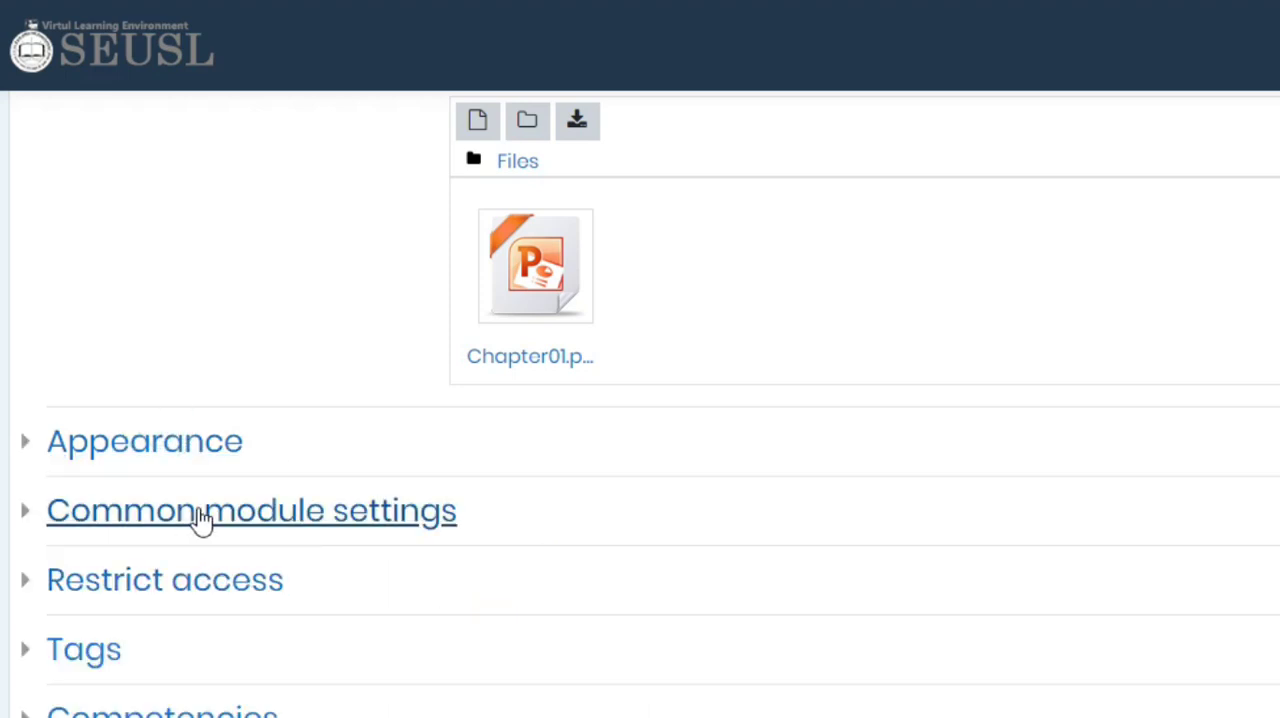
- Keep the file's availability as "Show on course page" and save it, returning to the course
left_click(262, 518)
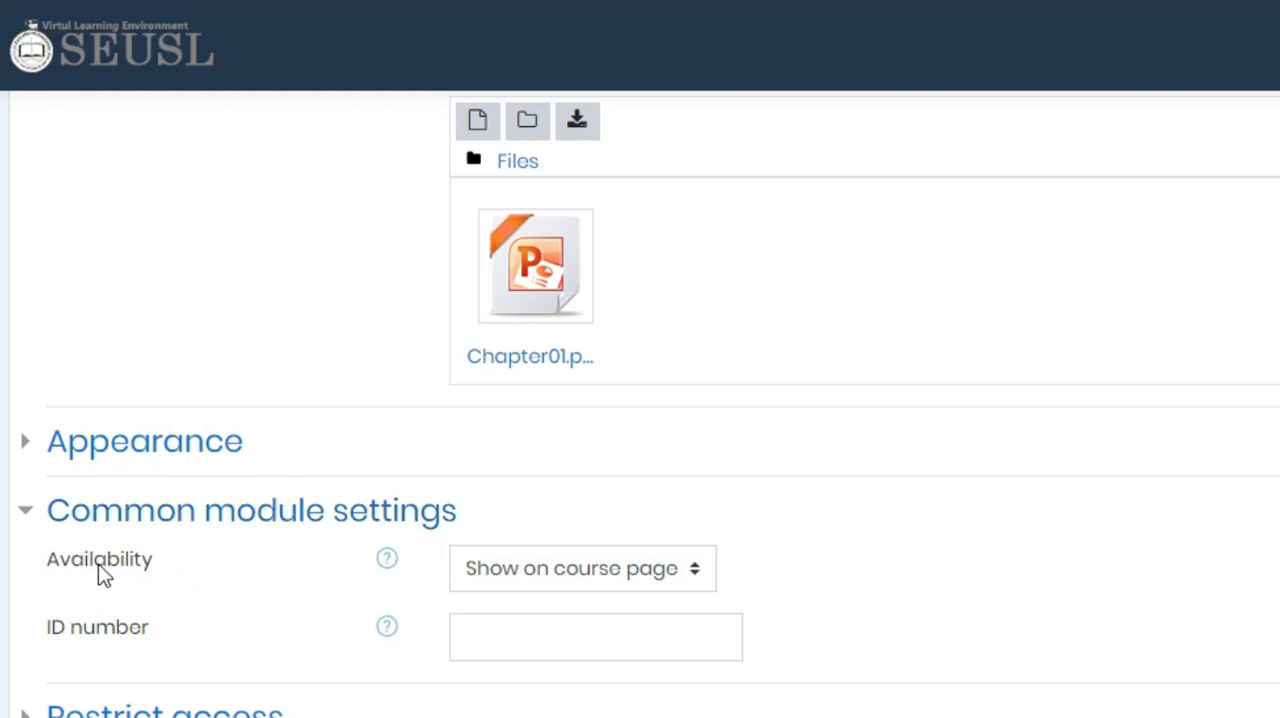
left_click(523, 578)
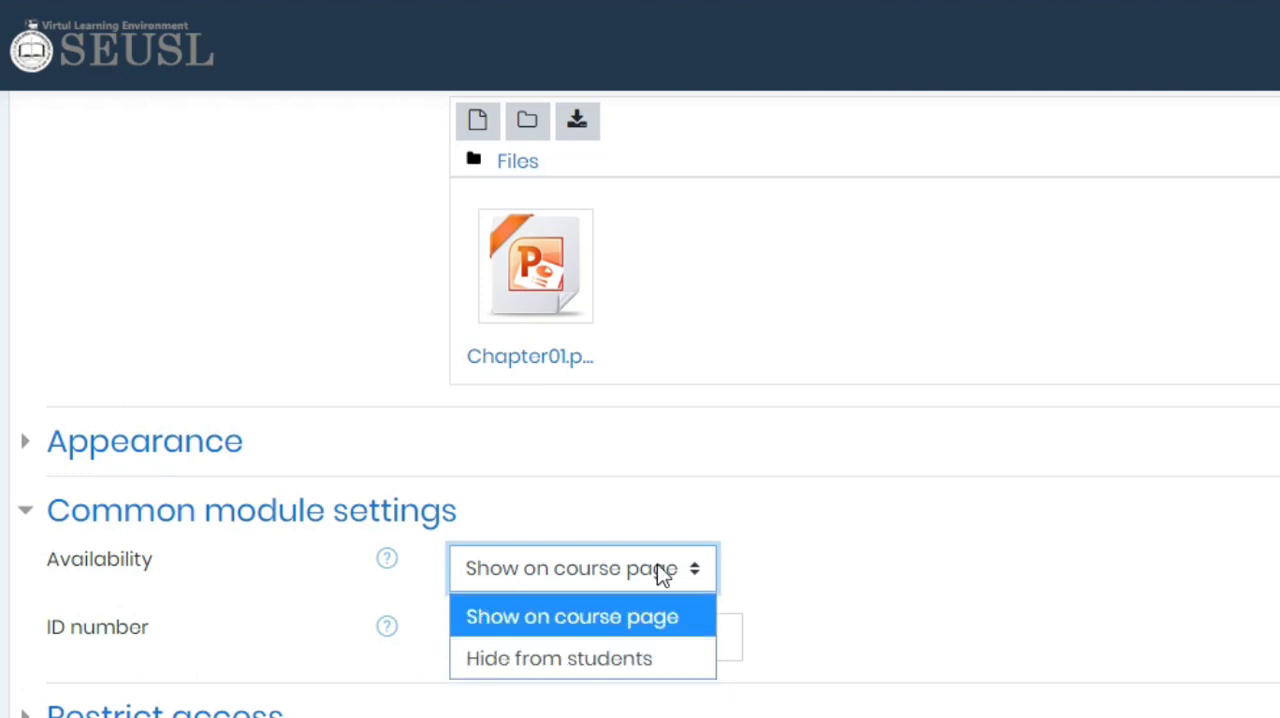
left_click(522, 621)
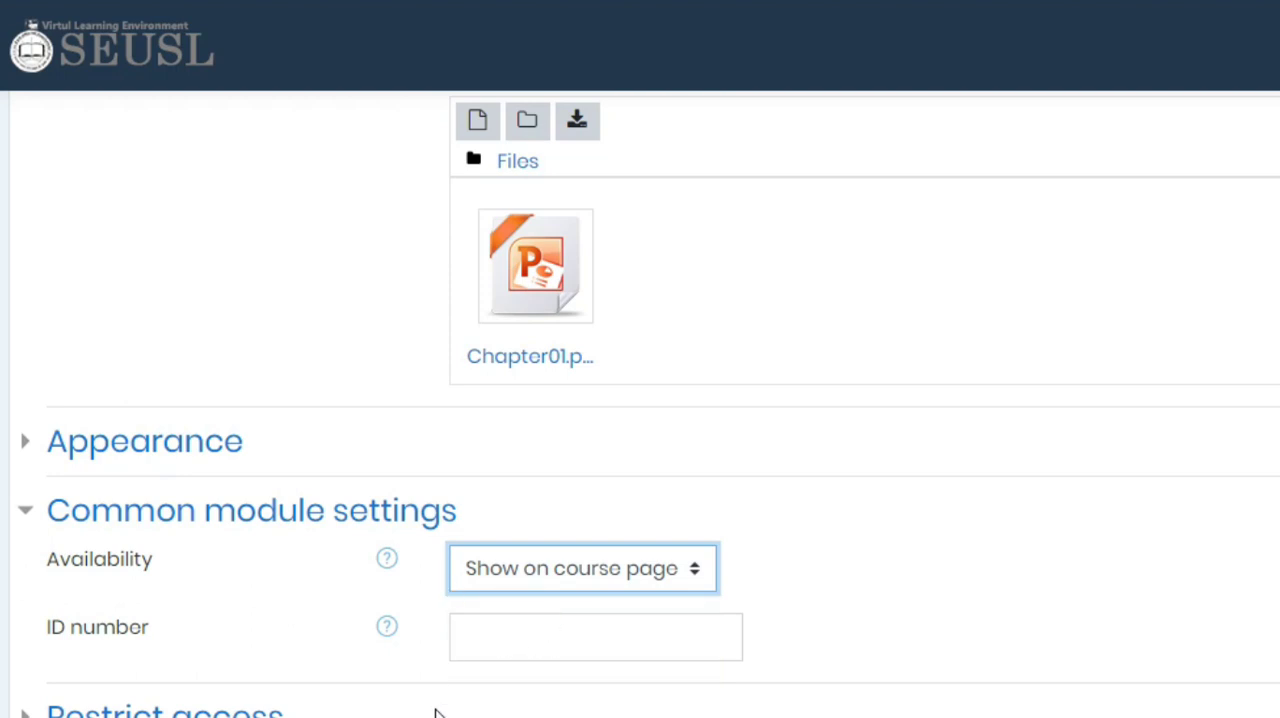
scroll(435, 712, "down", 3)
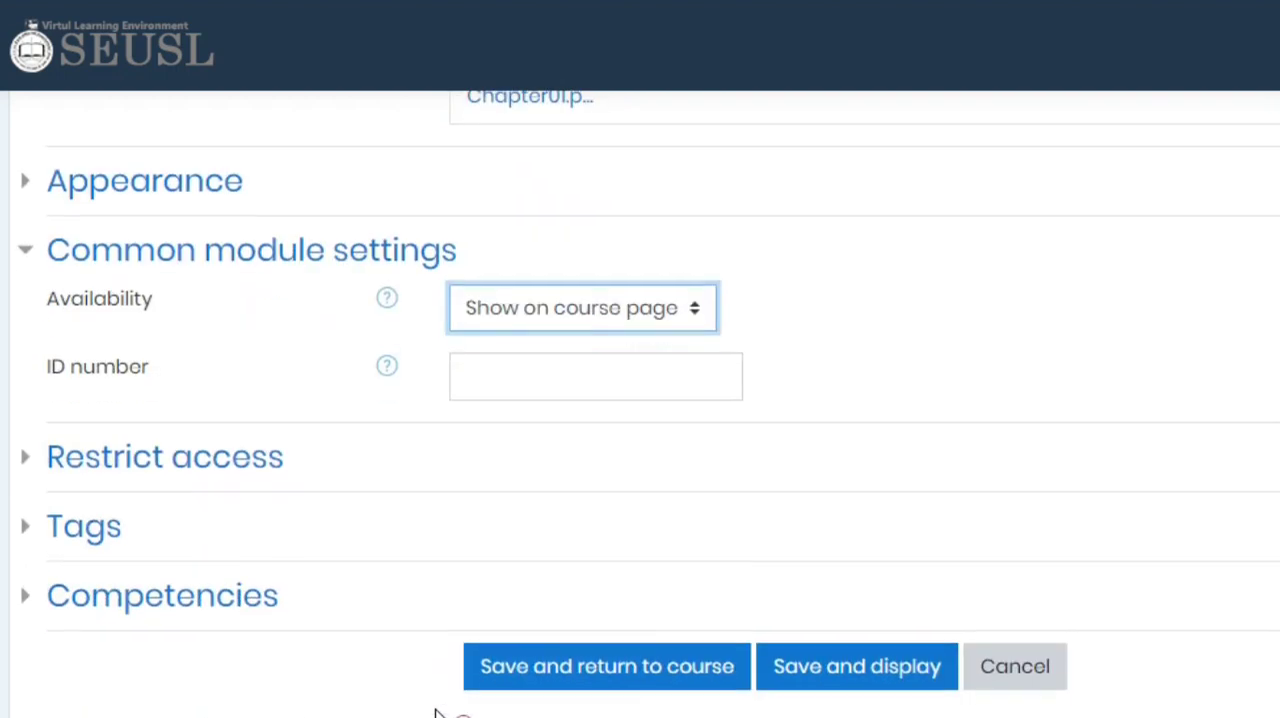
left_click(558, 684)
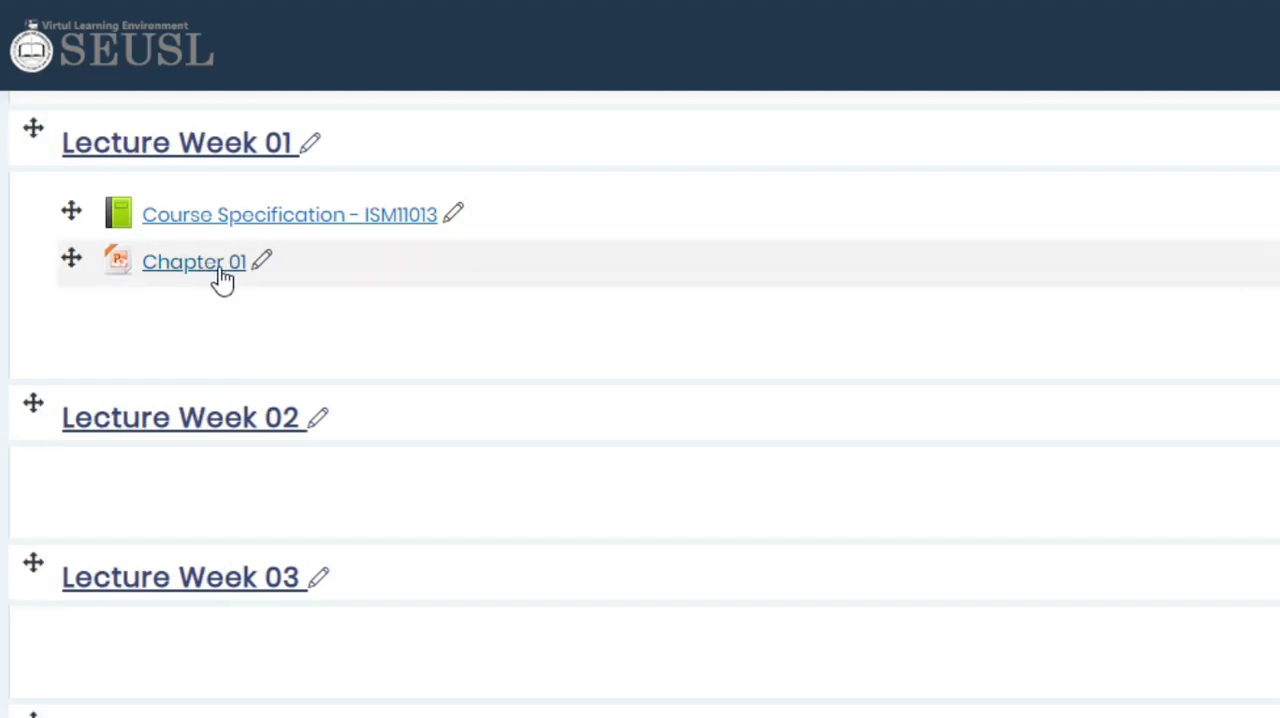
left_click(262, 264)
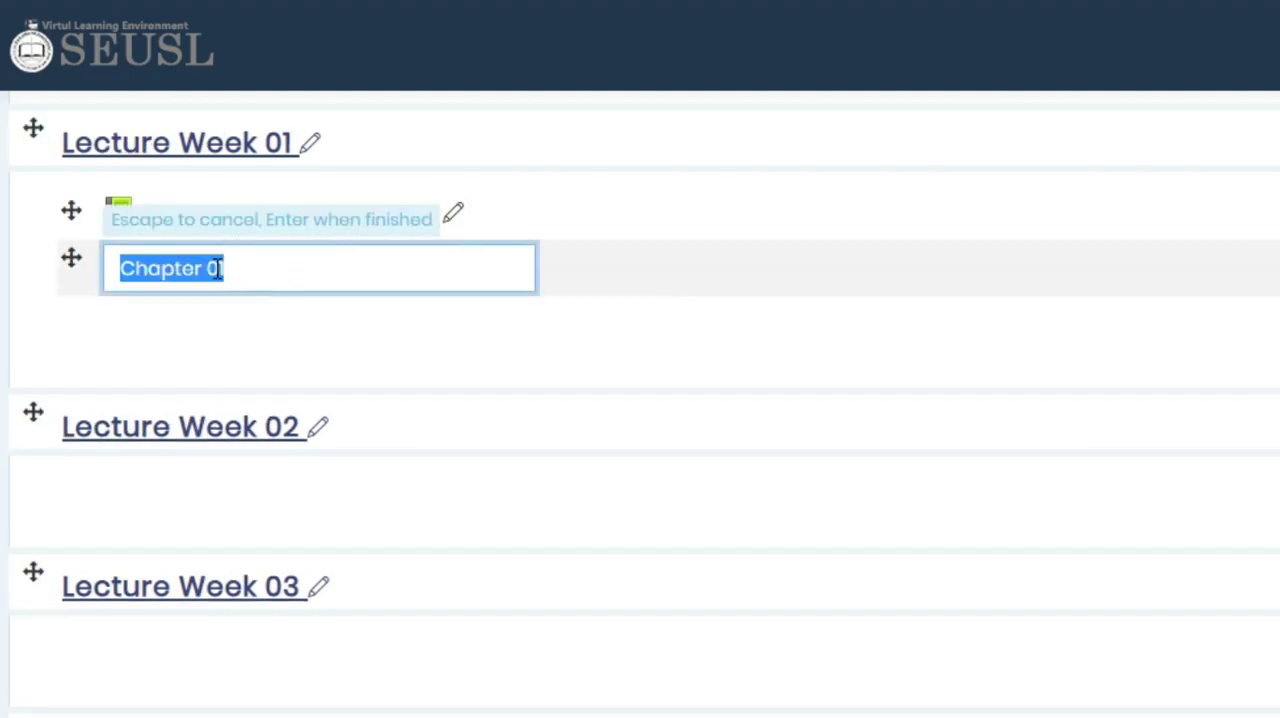
left_click(598, 350)
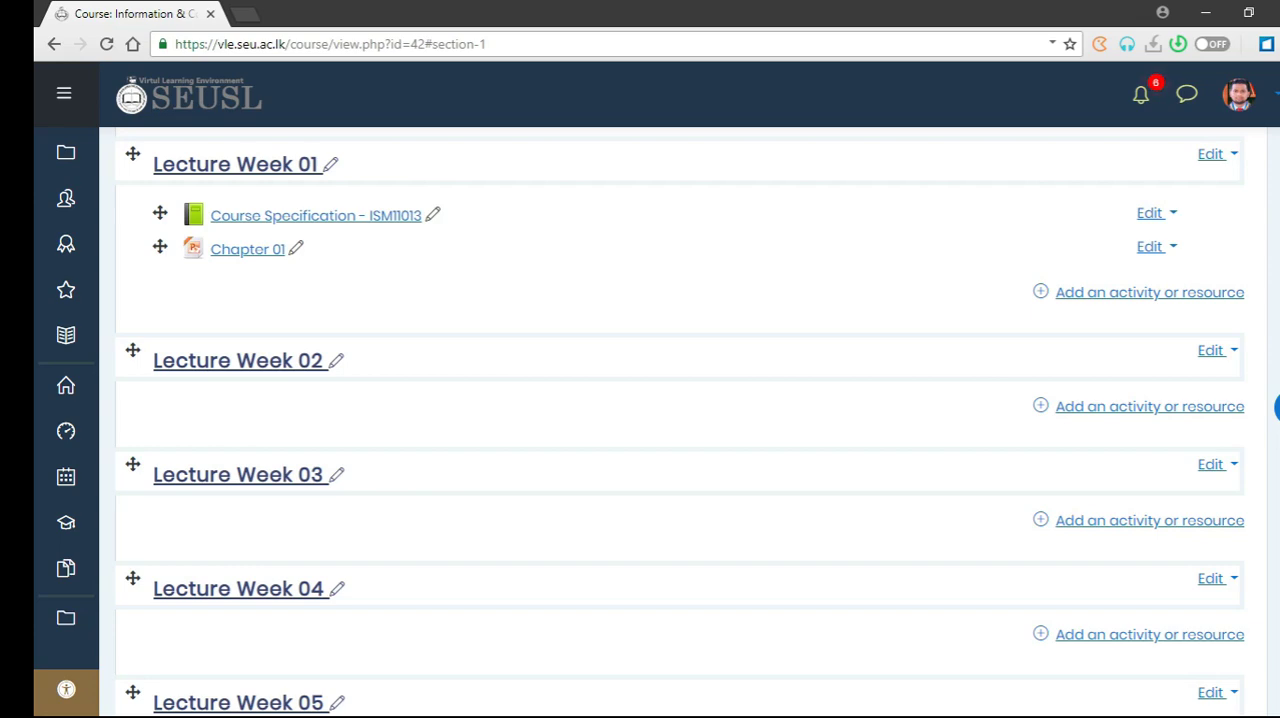
- Add ISM 11013 ICT_COURSE_TOUR.pdf from the LECTURE-01 folder directly to Lecture Week 01 below Chapter 01
key("alt+Tab")
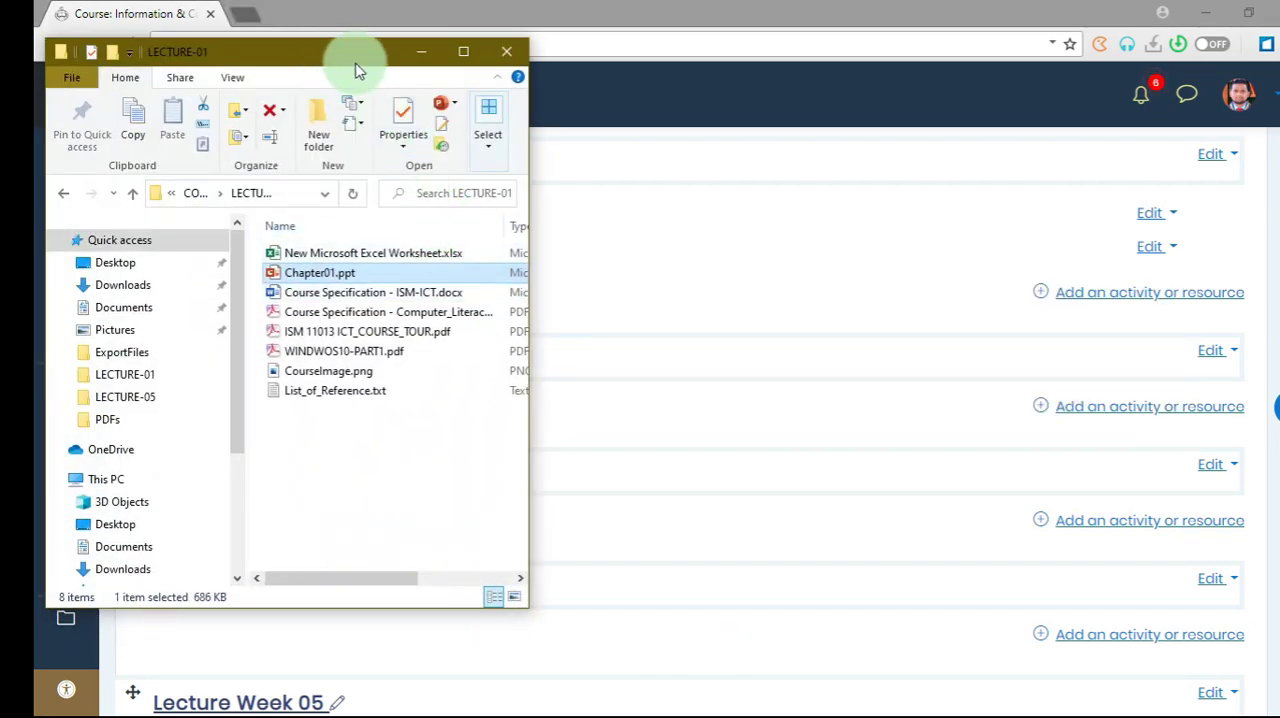
left_click_drag(320, 52, 889, 55)
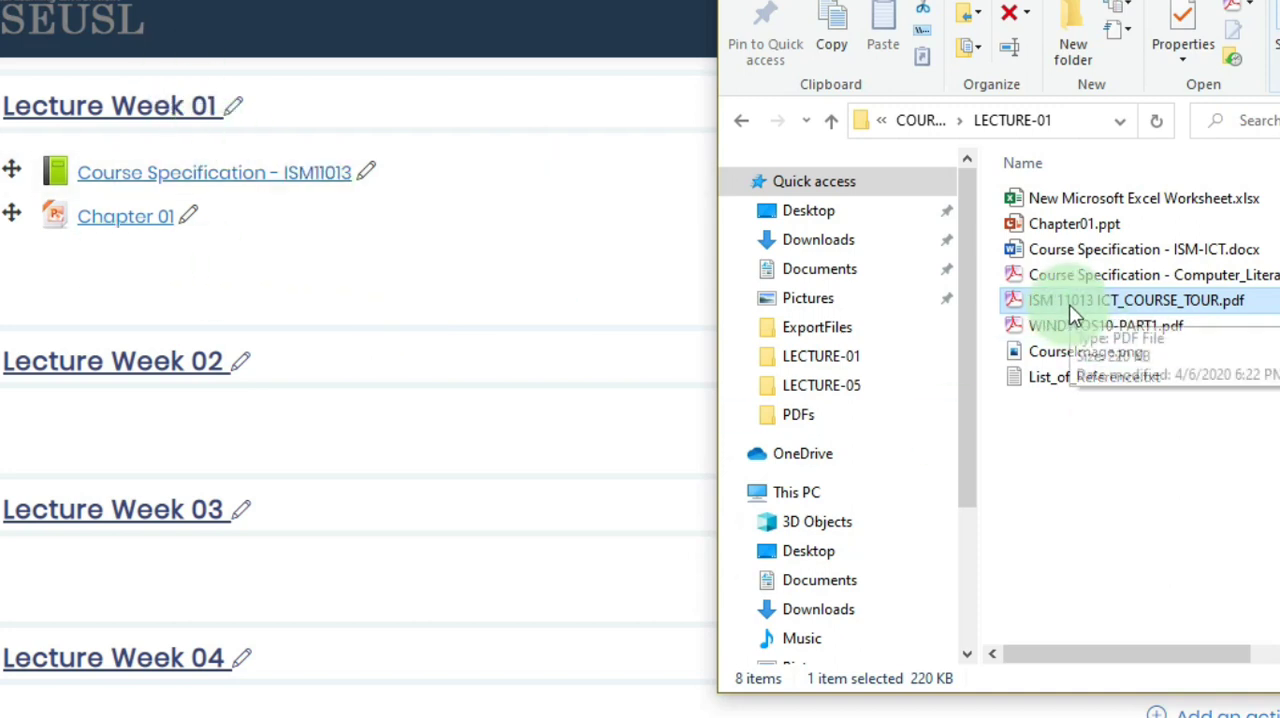
left_click_drag(1069, 304, 316, 265)
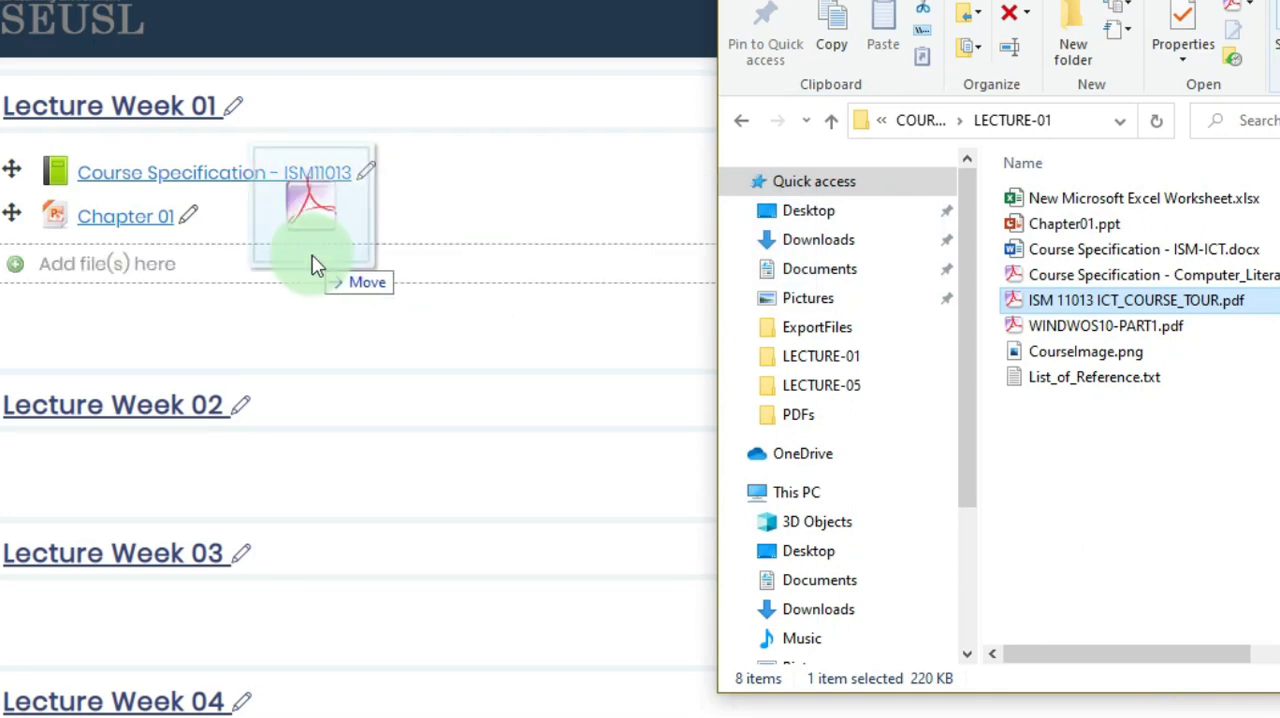
left_click_drag(316, 265, 314, 263)
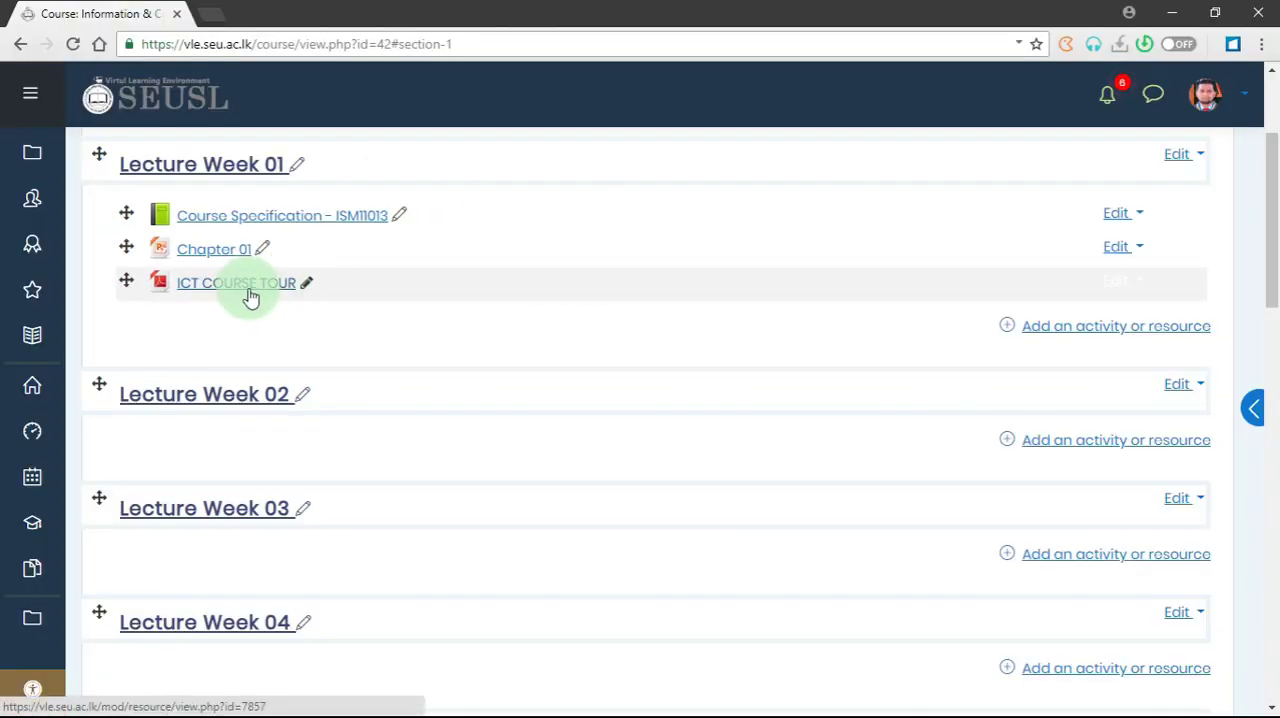
- Open the settings of the ICT COURSE TOUR file, look through them and return to the course page
left_click(1122, 283)
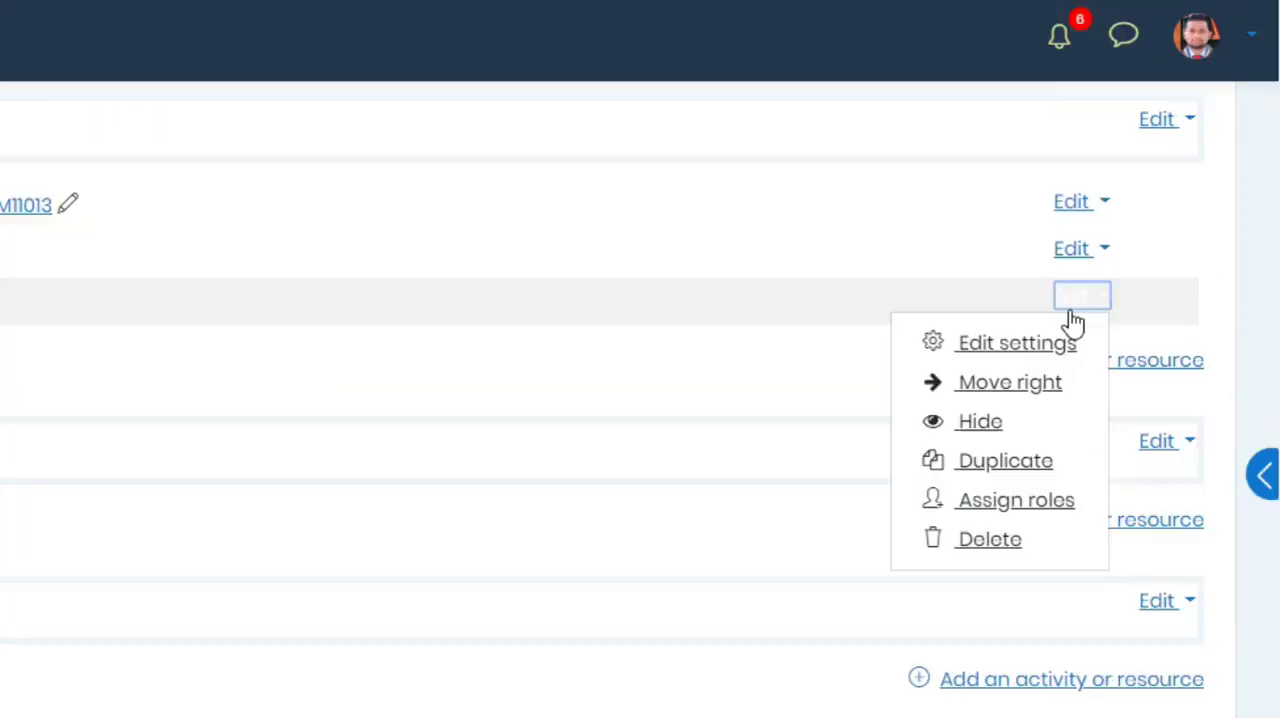
left_click(1040, 343)
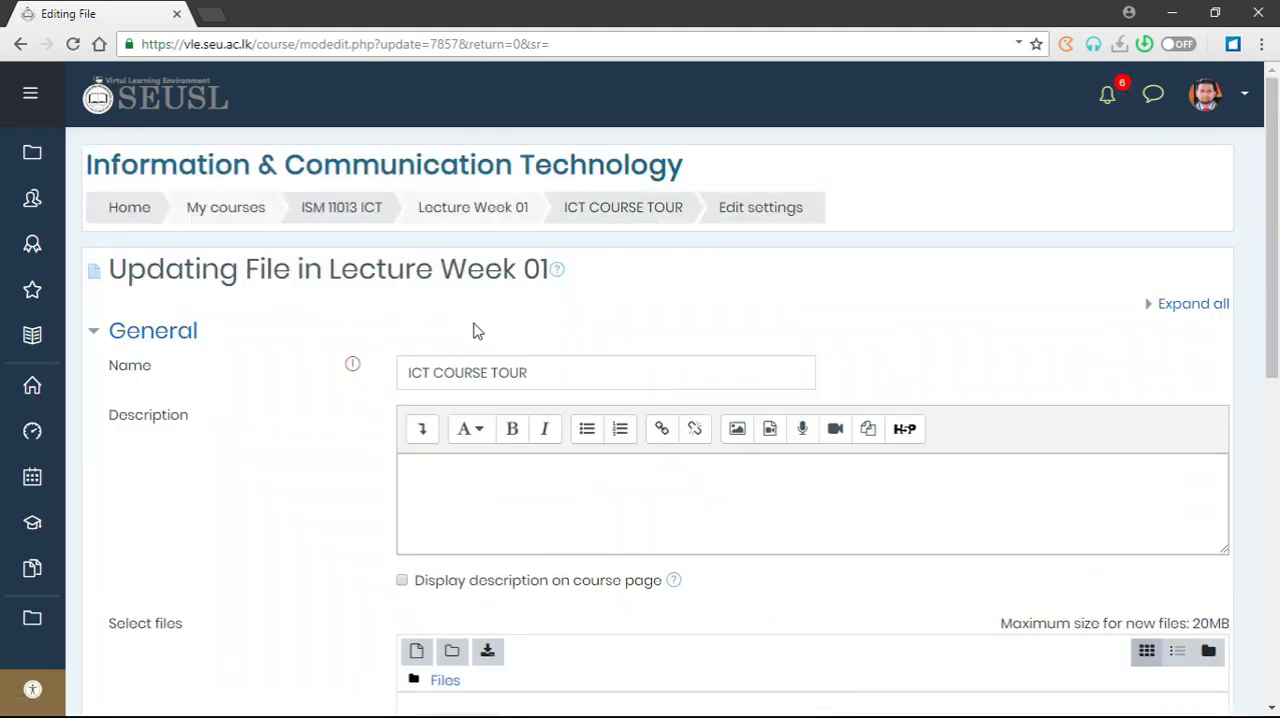
scroll(476, 331, "down", 3)
scroll(471, 323, "up", 2)
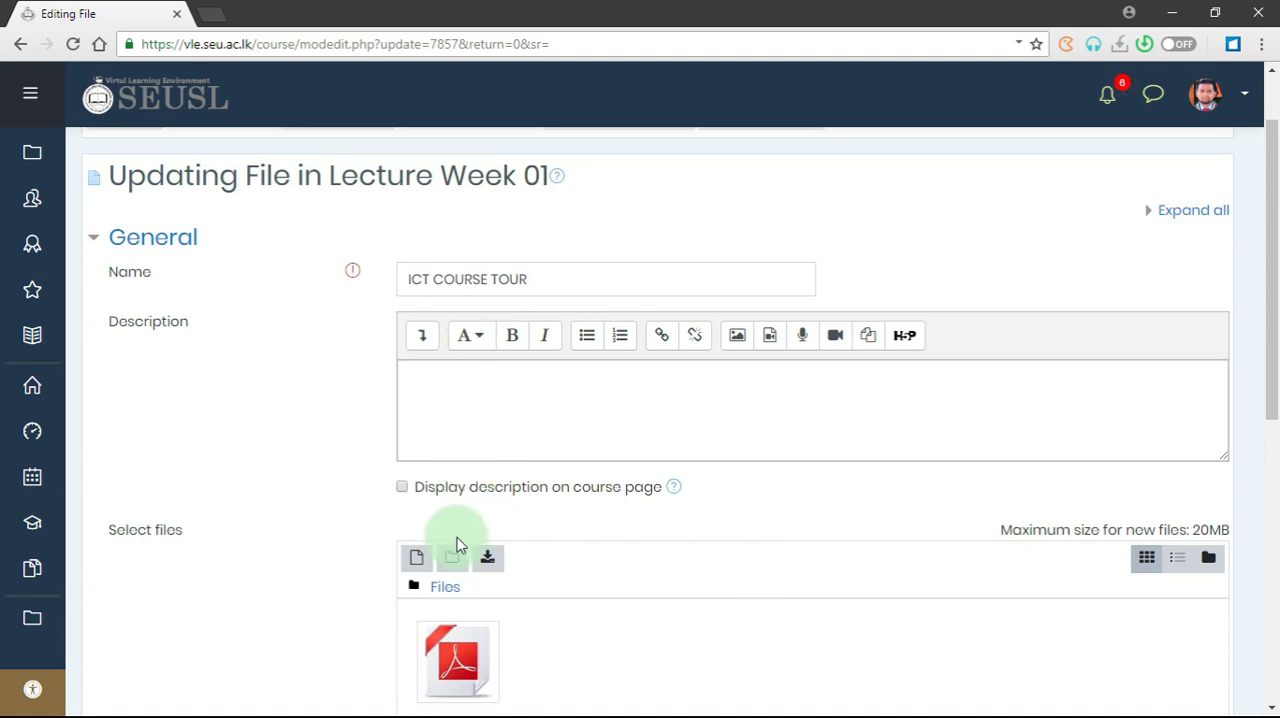
scroll(456, 545, "down", 5)
left_click(476, 570)
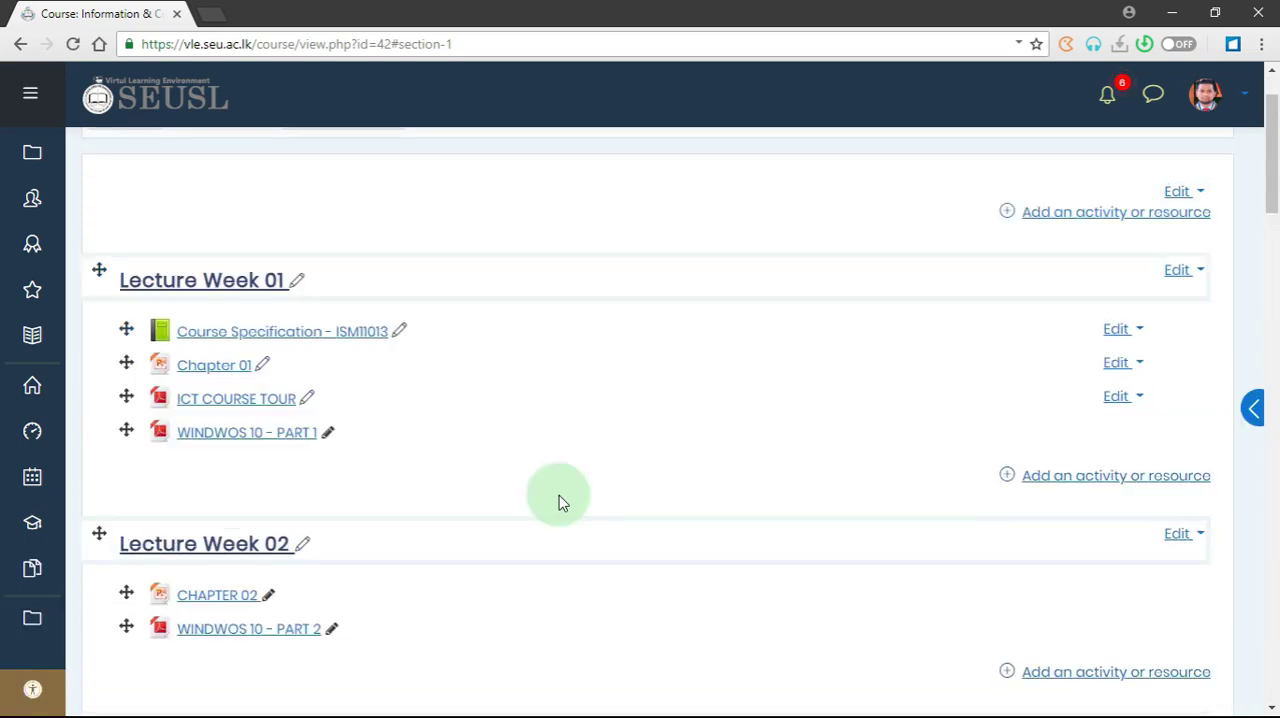
- Move the ICT COURSE TOUR file above Chapter 01 in Lecture Week 01
scroll(563, 502, "down", 11)
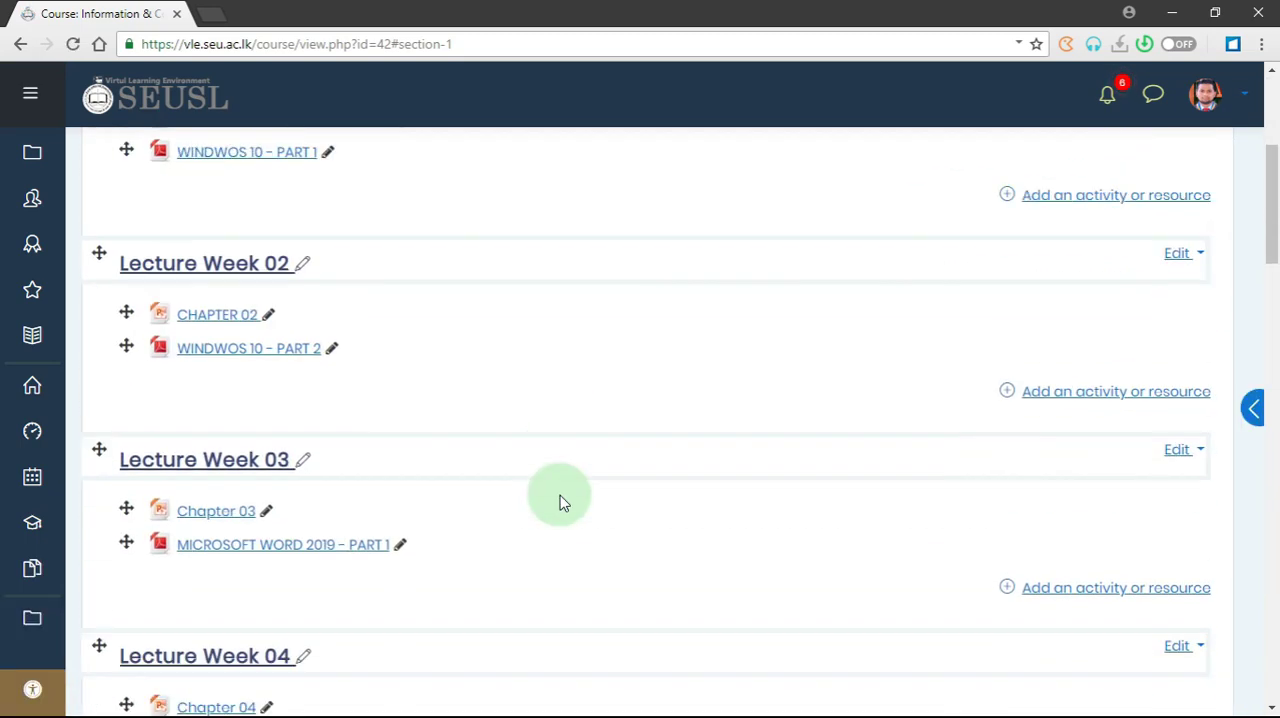
scroll(563, 502, "down", 5)
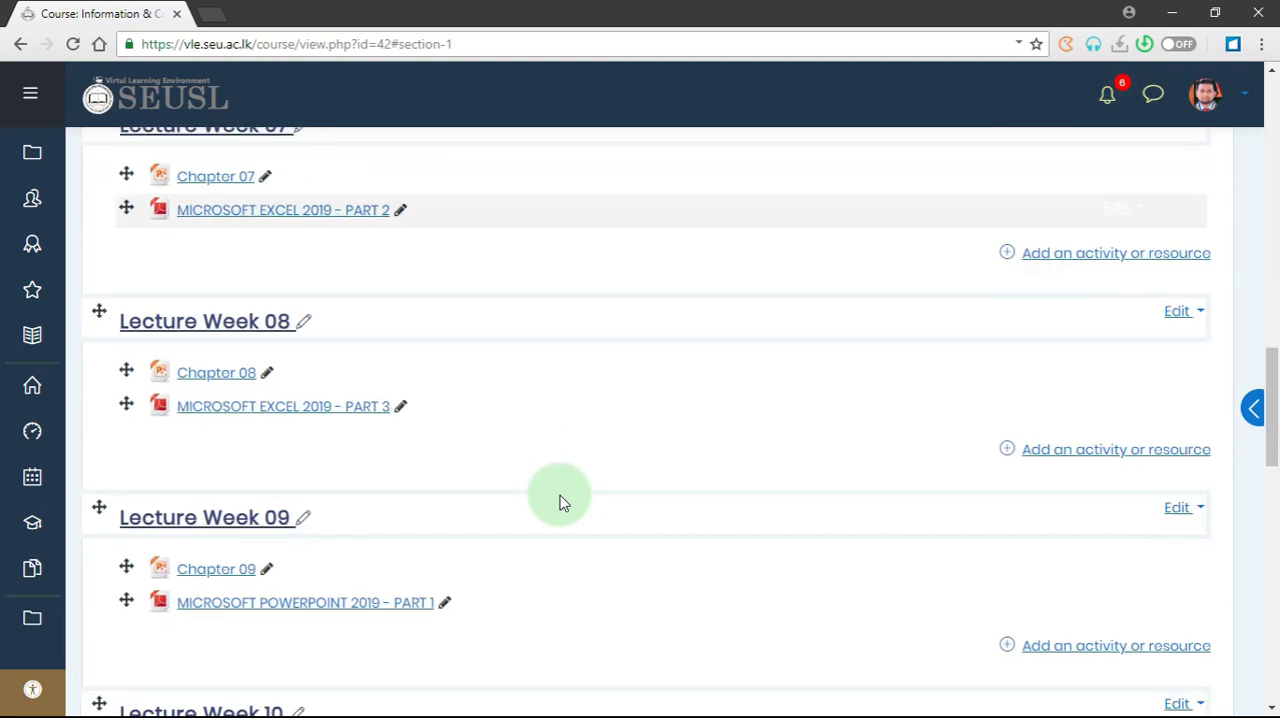
scroll(563, 502, "down", 2)
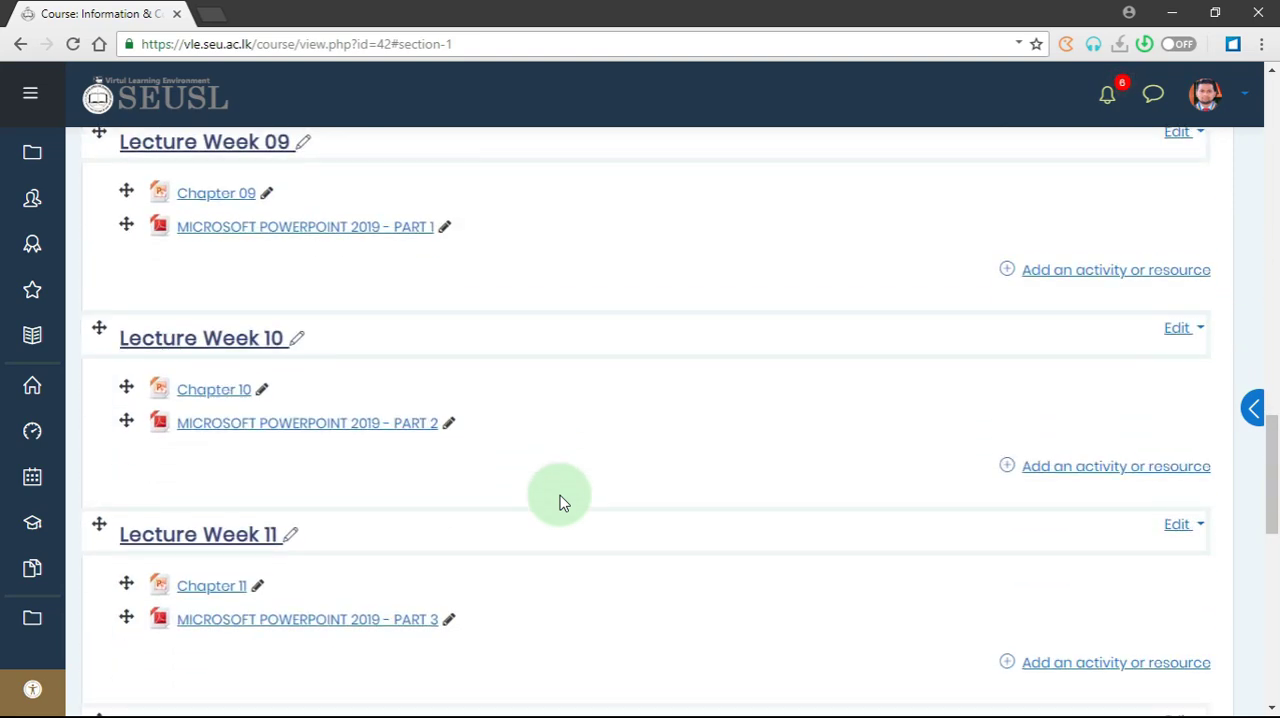
scroll(563, 502, "up", 16)
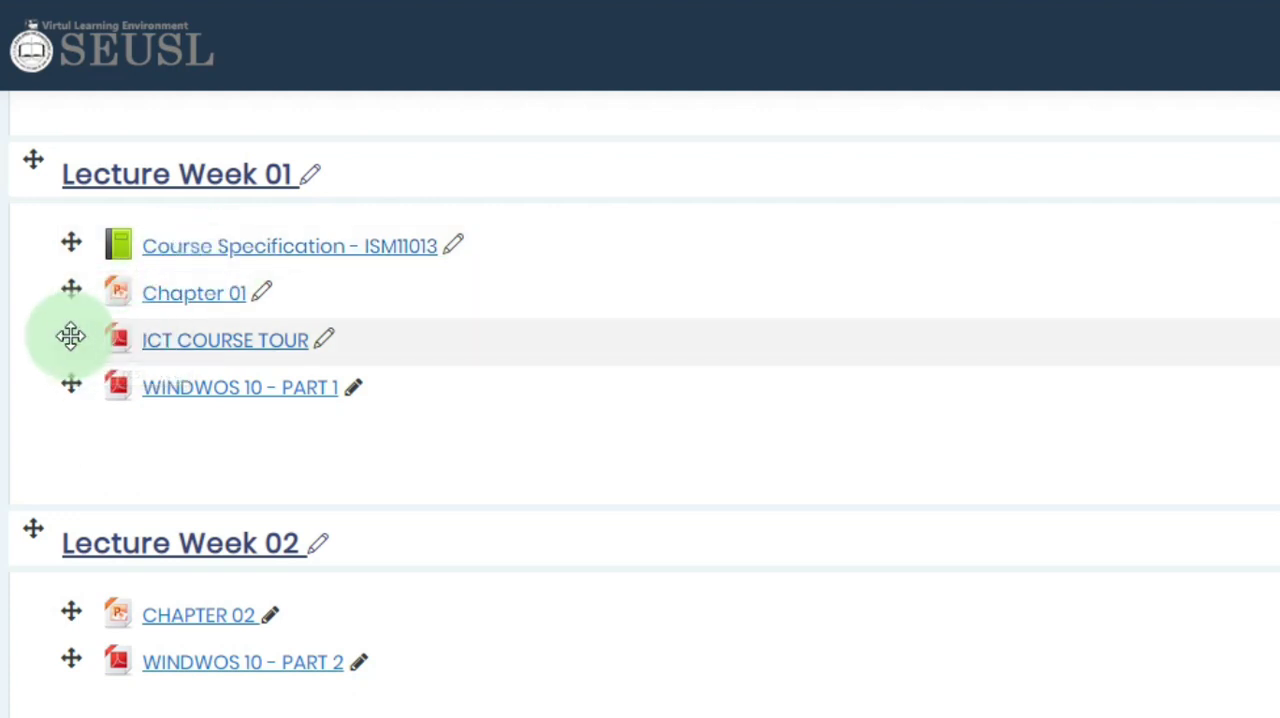
left_click_drag(72, 336, 72, 301)
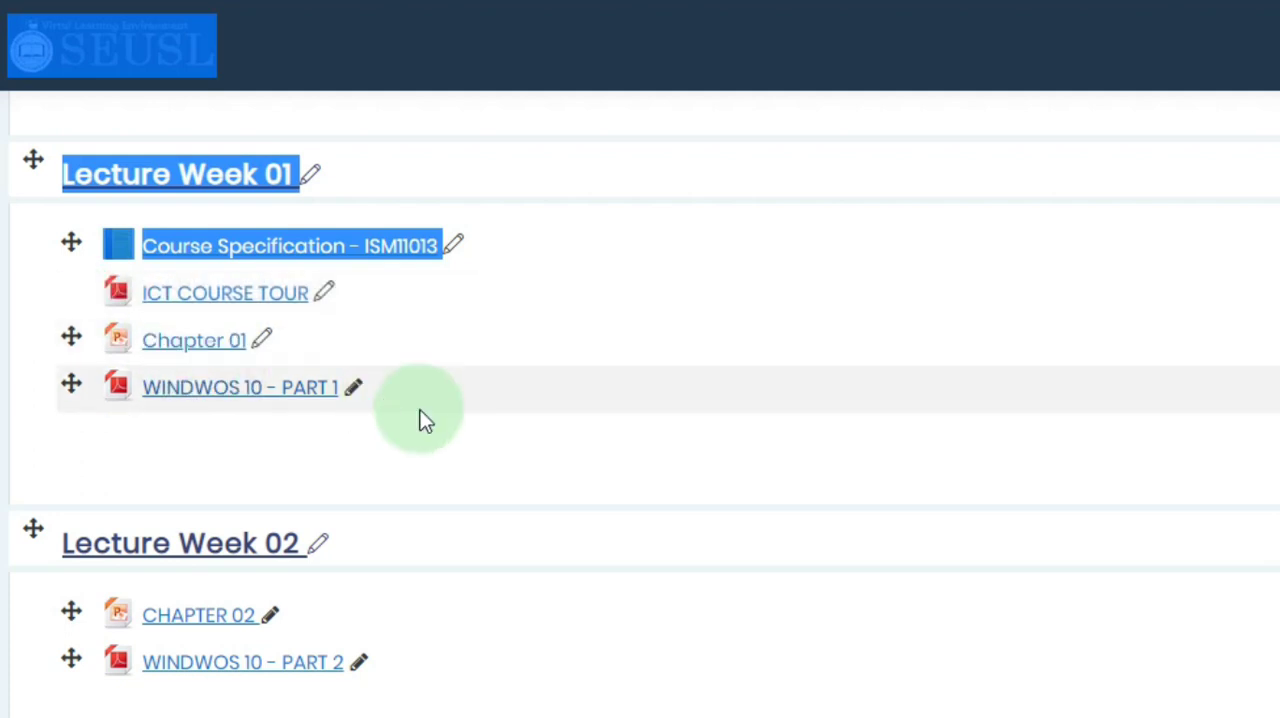
left_click(494, 478)
- Move the Group Details file from Lecture Week 03 to the end of Lecture Week 02, below WINDWOS 10 - PART 2
scroll(451, 420, "down", 4)
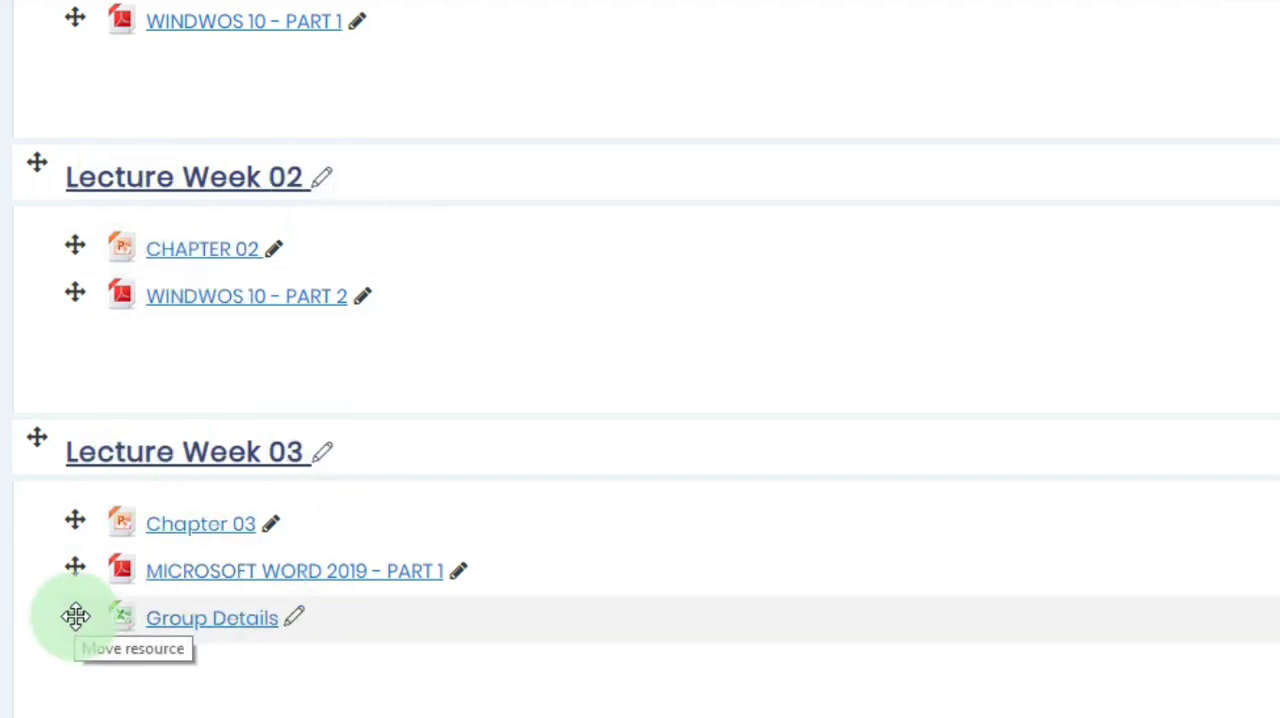
left_click_drag(76, 616, 123, 377)
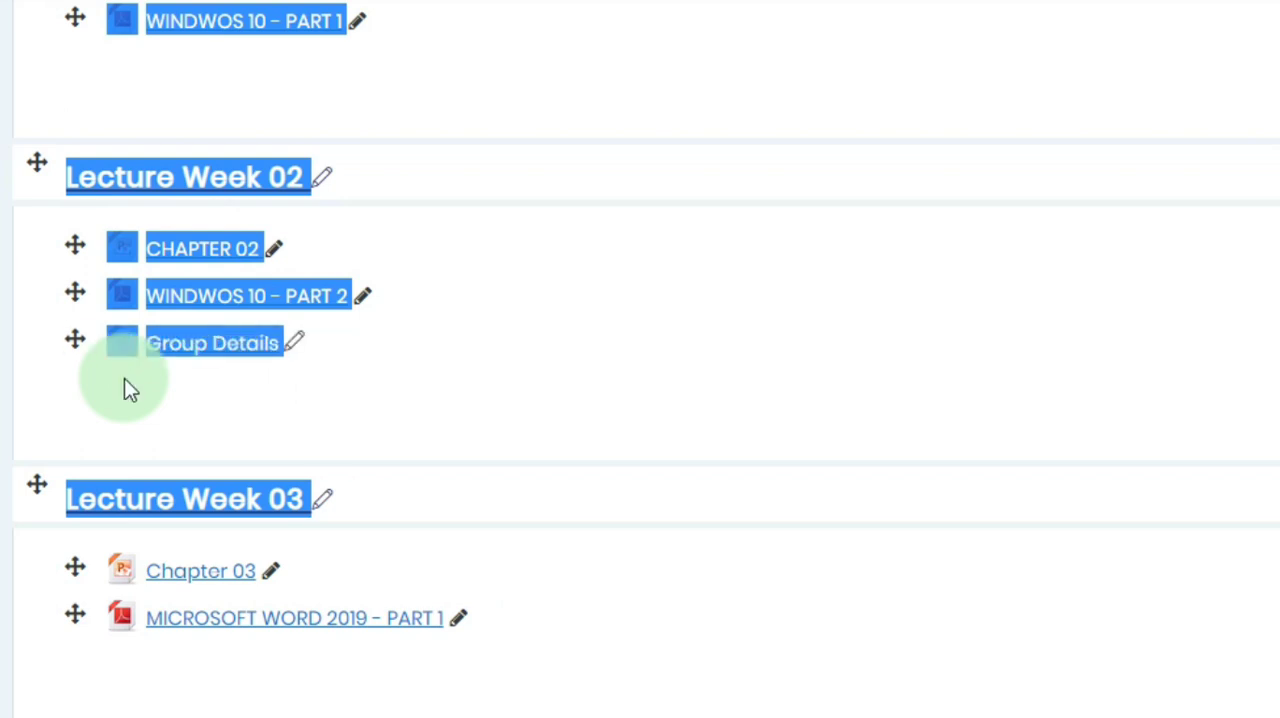
left_click(364, 395)
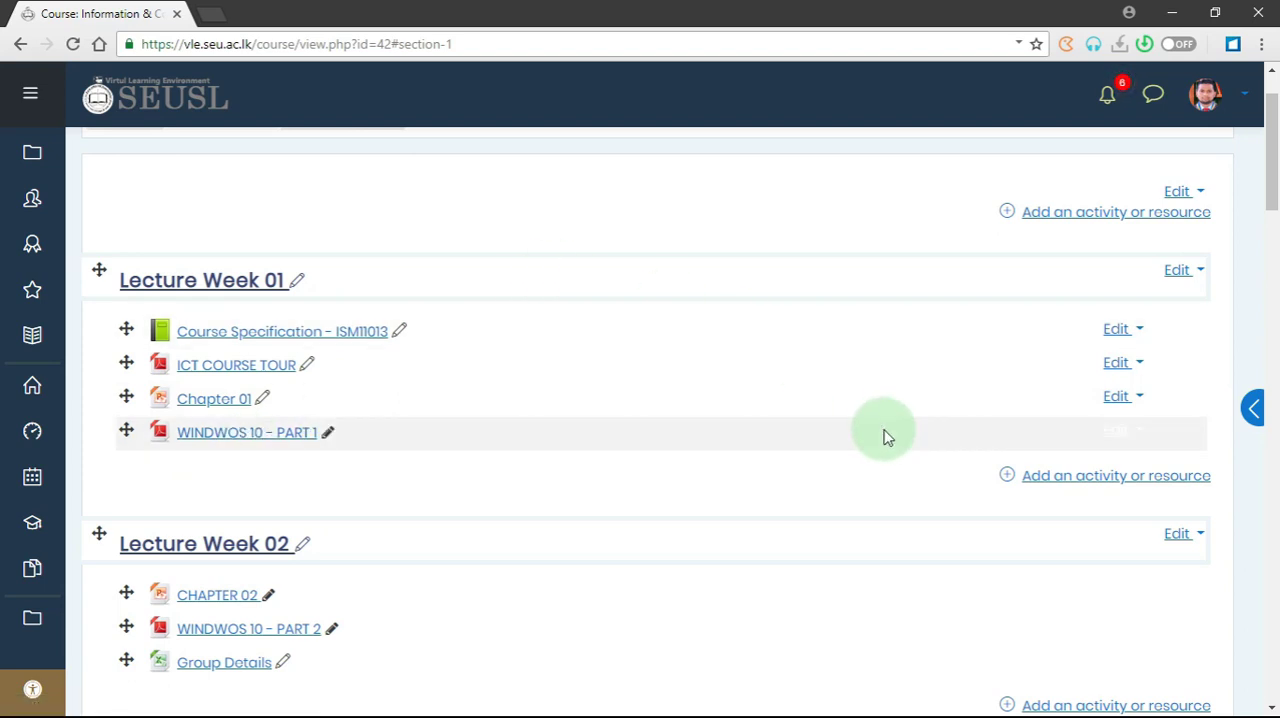
- Add a new Folder resource to Lecture Week 01 and name it "Practice Folder"
left_click(1099, 480)
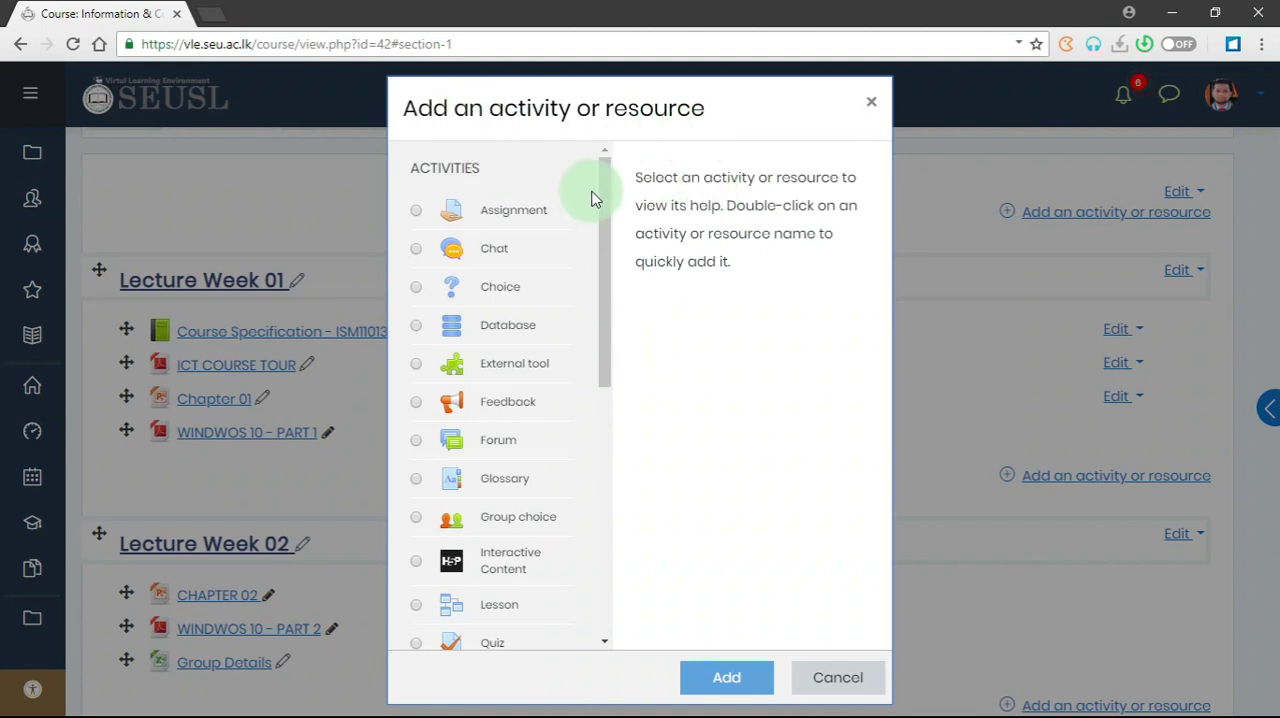
left_click_drag(604, 192, 548, 457)
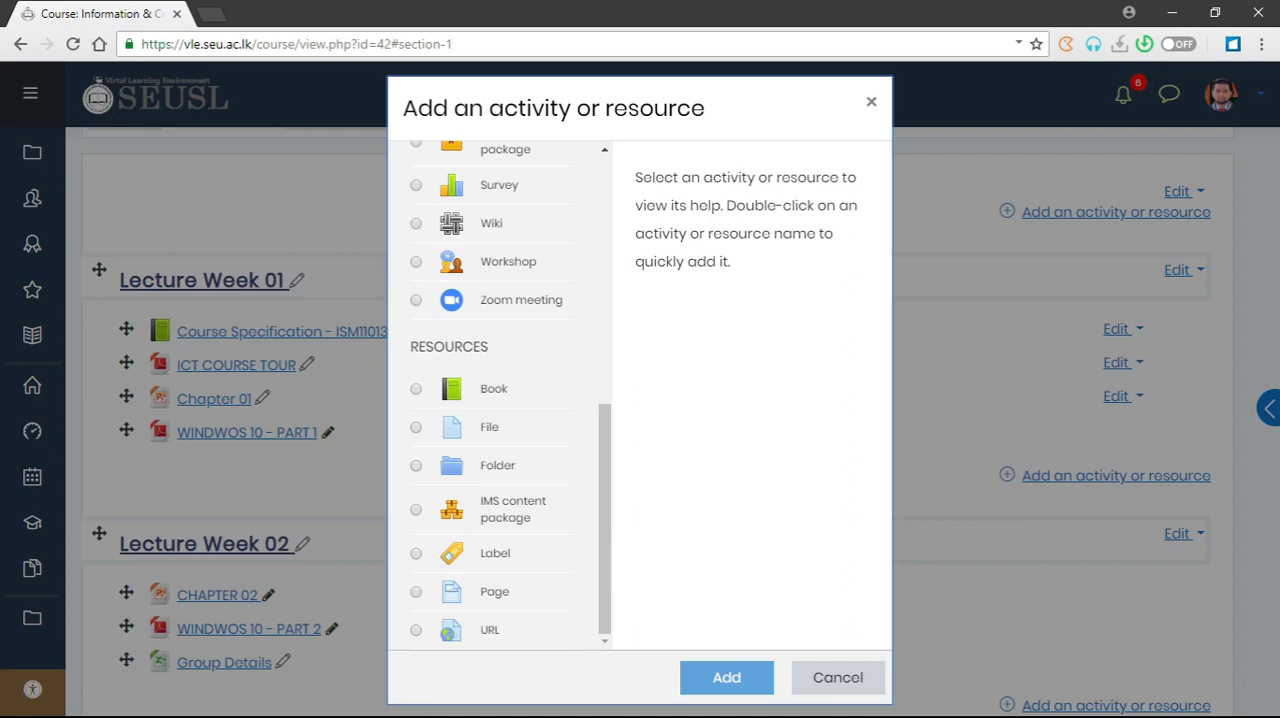
left_click(531, 470)
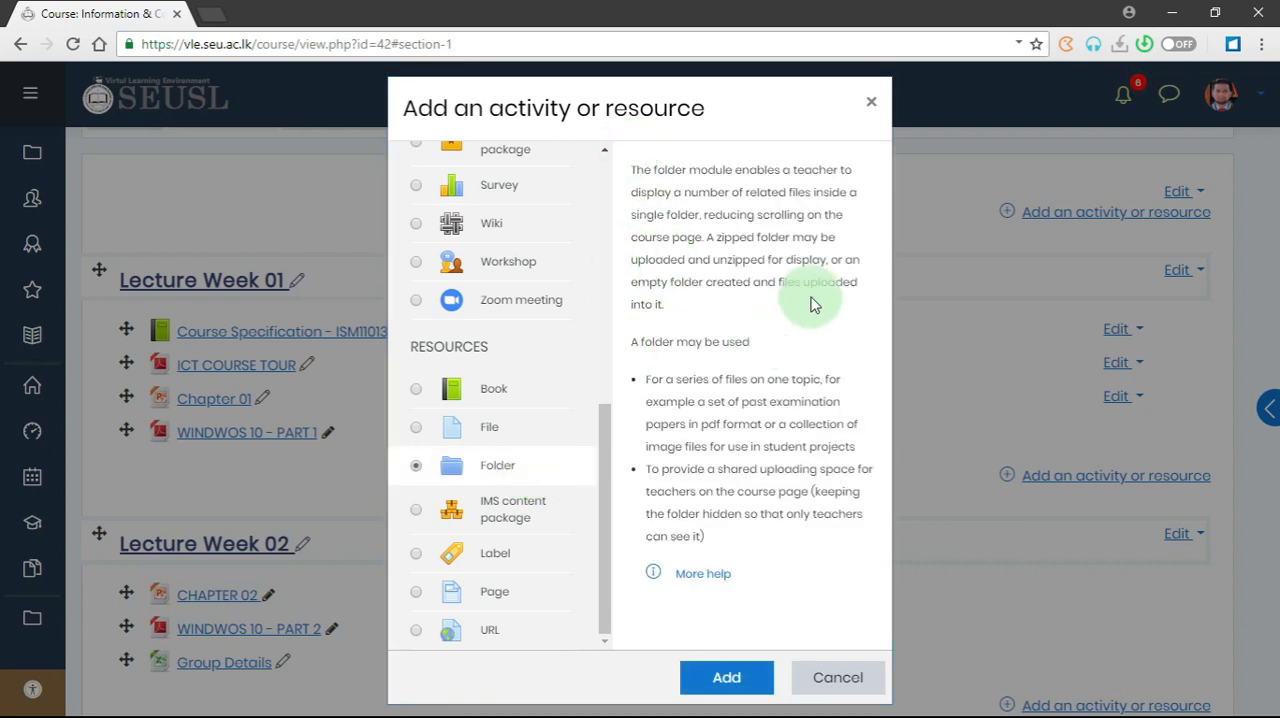
left_click(745, 679)
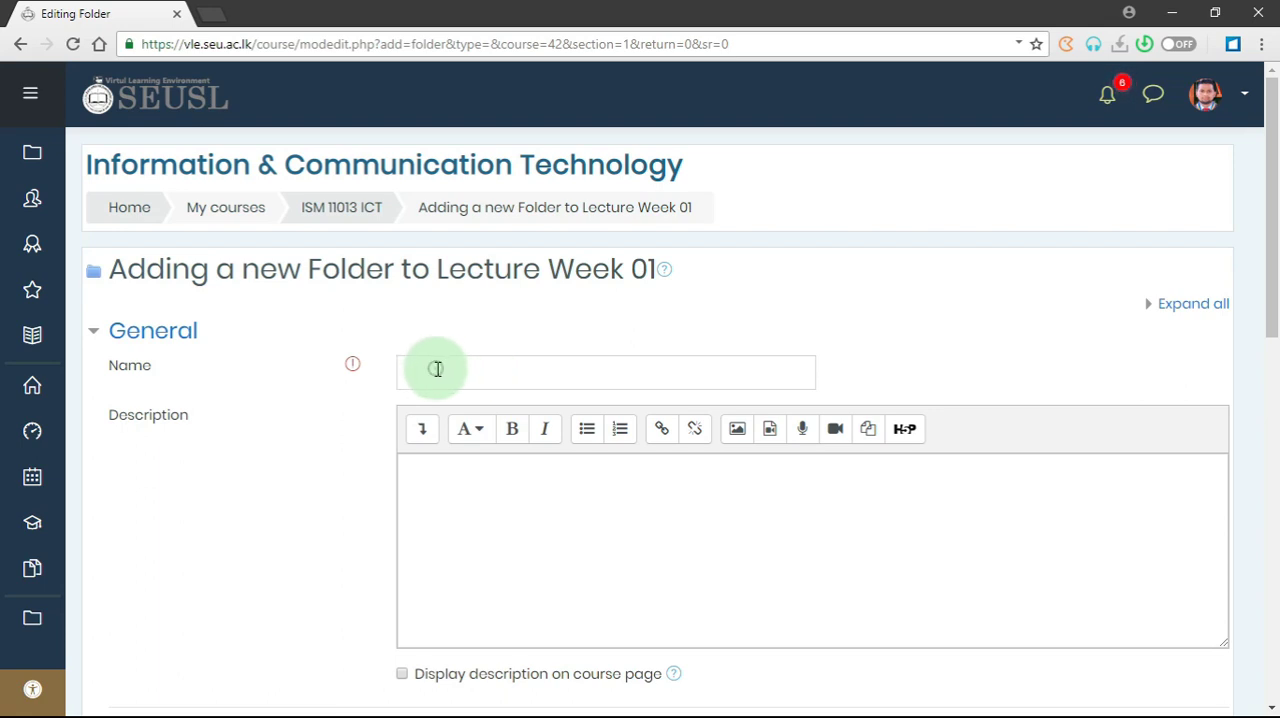
left_click(436, 369)
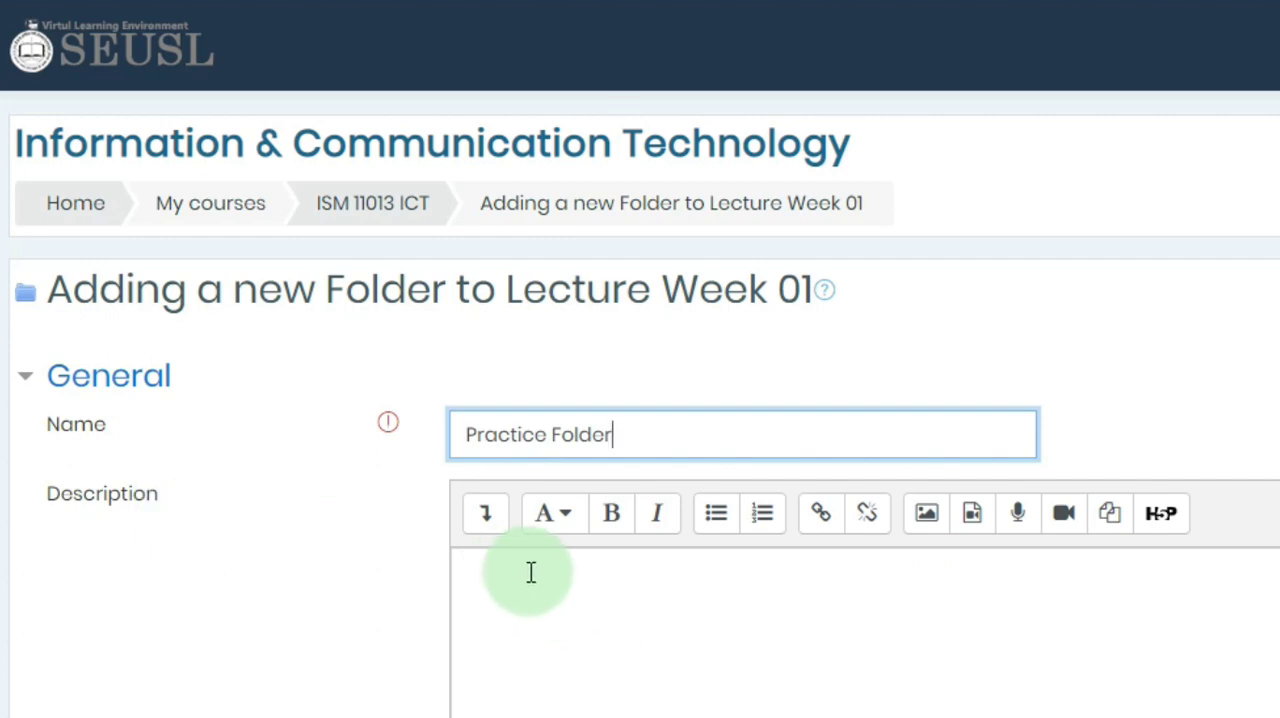
- Add the Createopen, Findreplace, Formattext, Saveshare and Textbasics practice documents from the LECTURE-03 folder to the new folder's files
scroll(529, 571, "down", 2)
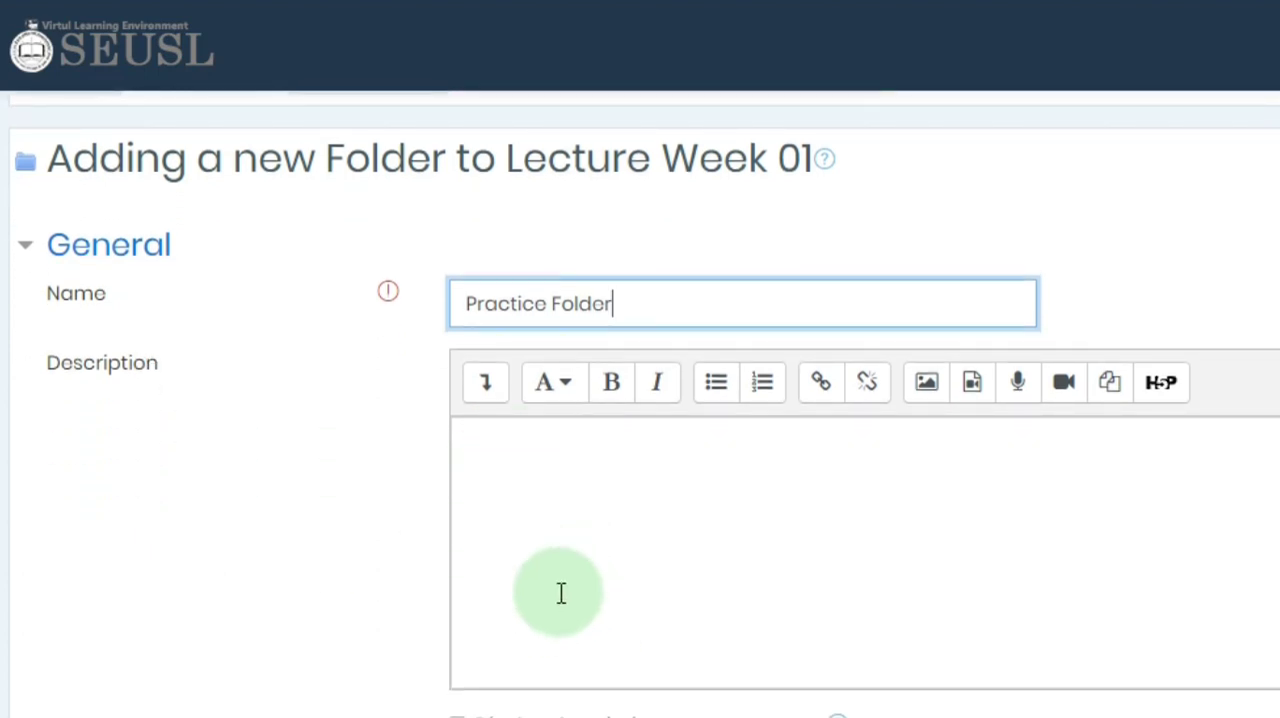
scroll(566, 543, "down", 5)
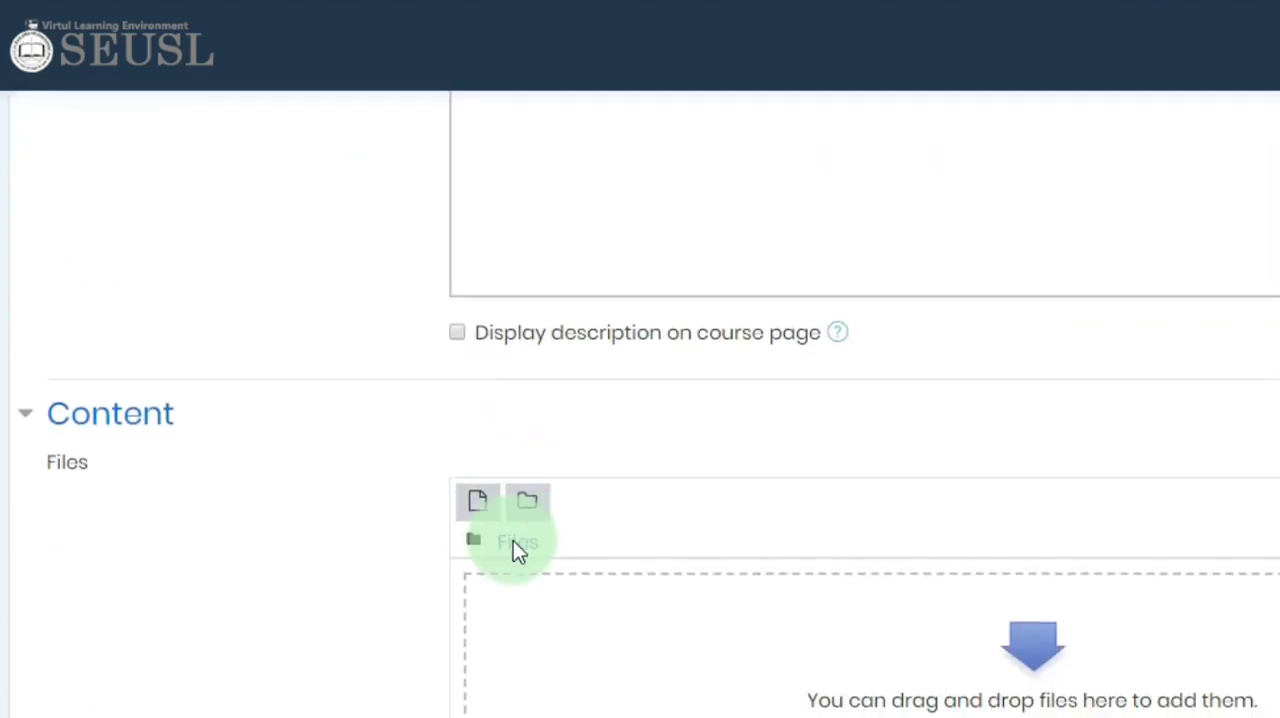
scroll(517, 551, "up", 2)
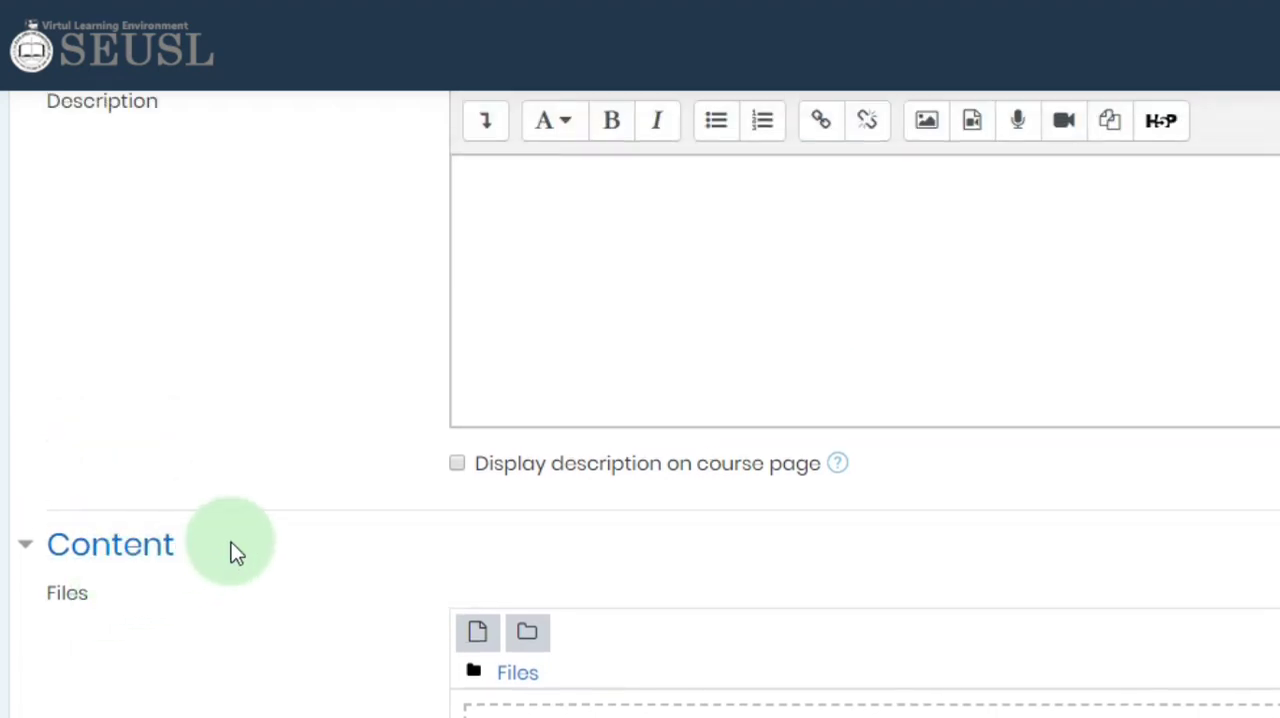
scroll(640, 557, "down", 2)
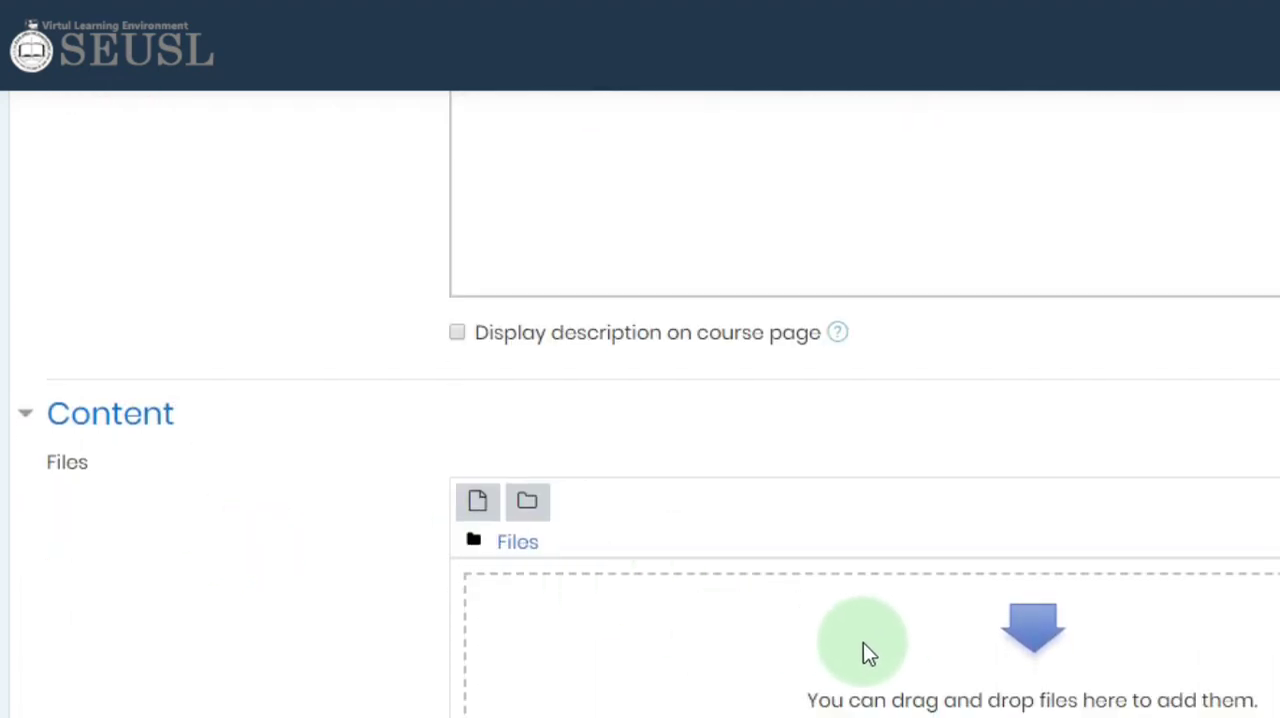
scroll(745, 605, "up", 5)
scroll(741, 577, "up", 1)
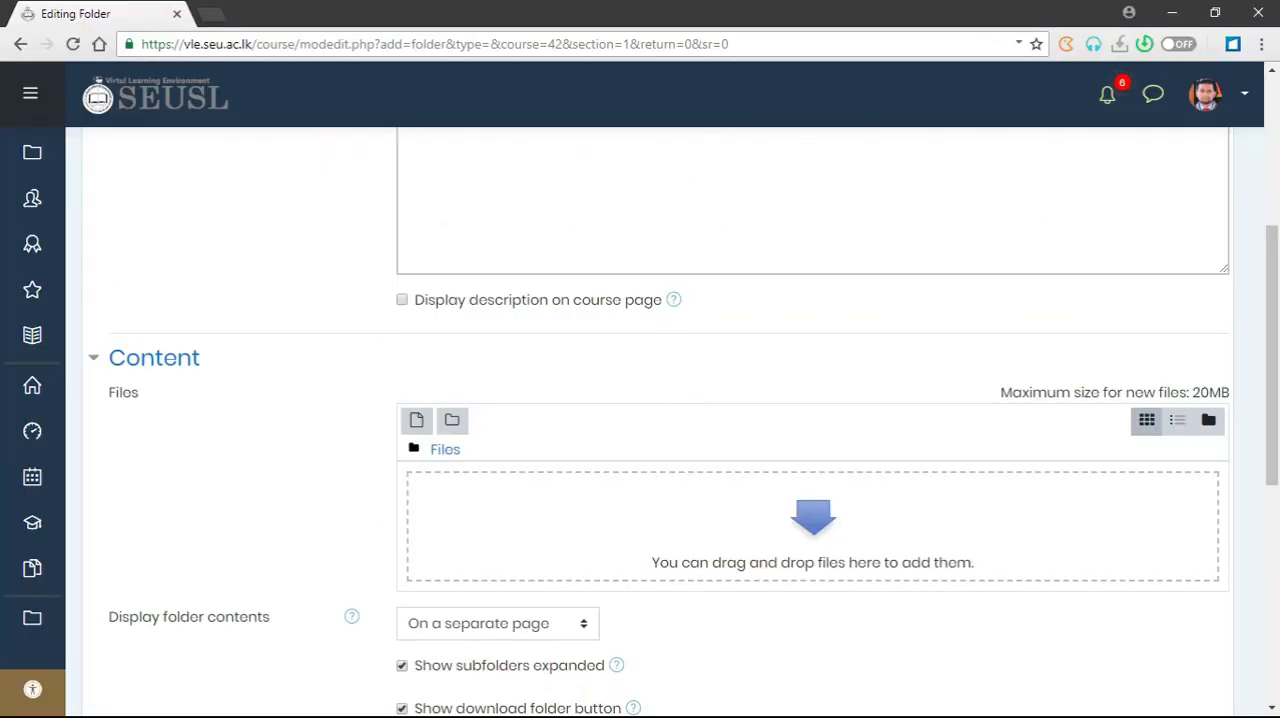
key("alt+Tab")
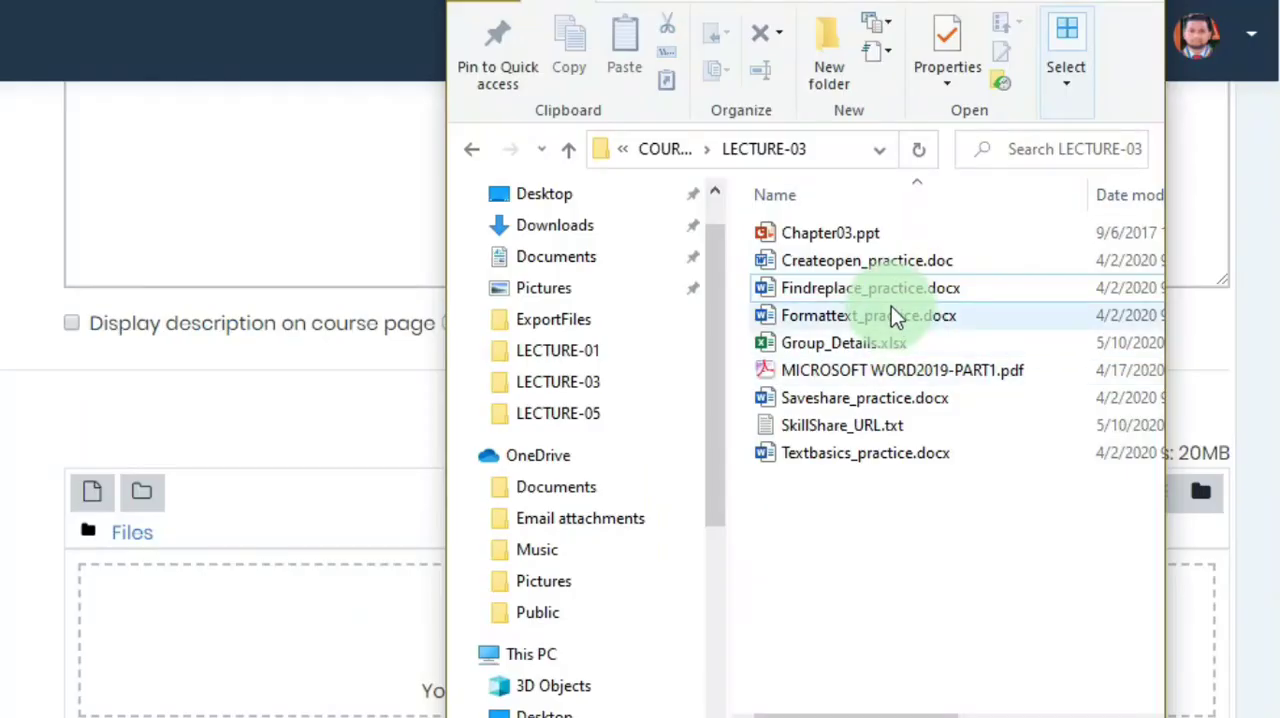
left_click(878, 259)
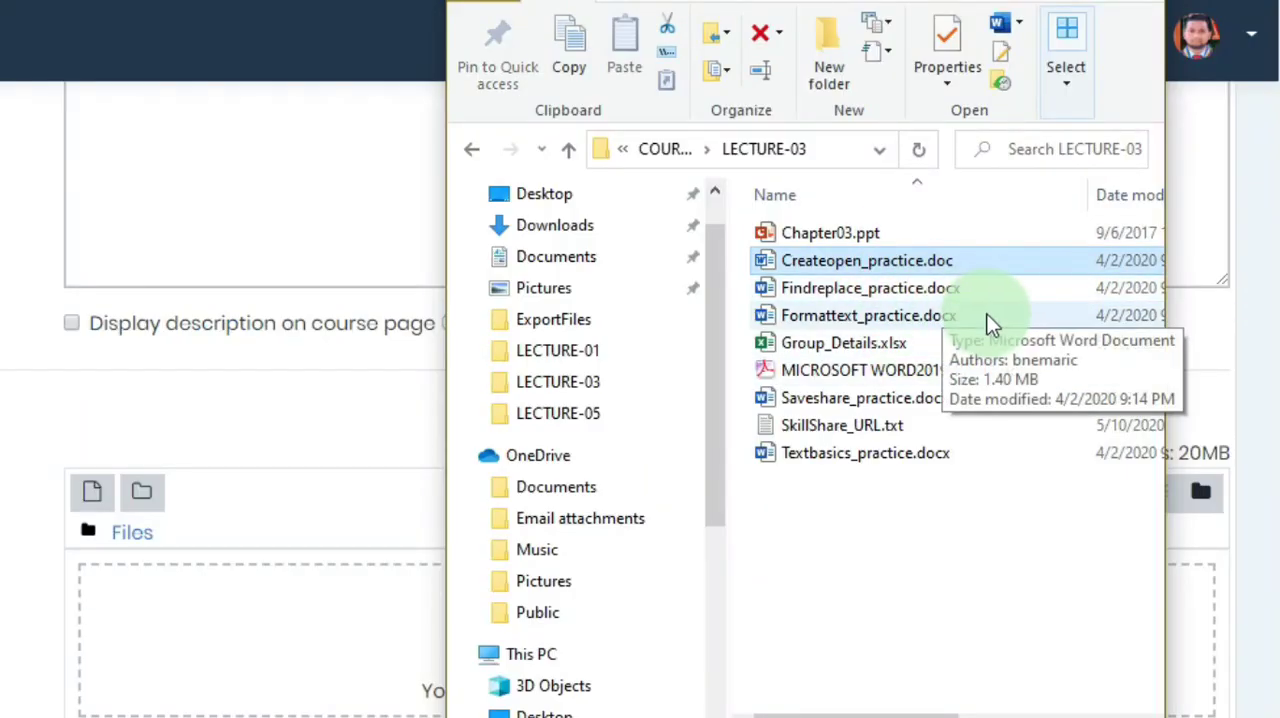
left_click(916, 290, "ctrl")
left_click(880, 314, "ctrl")
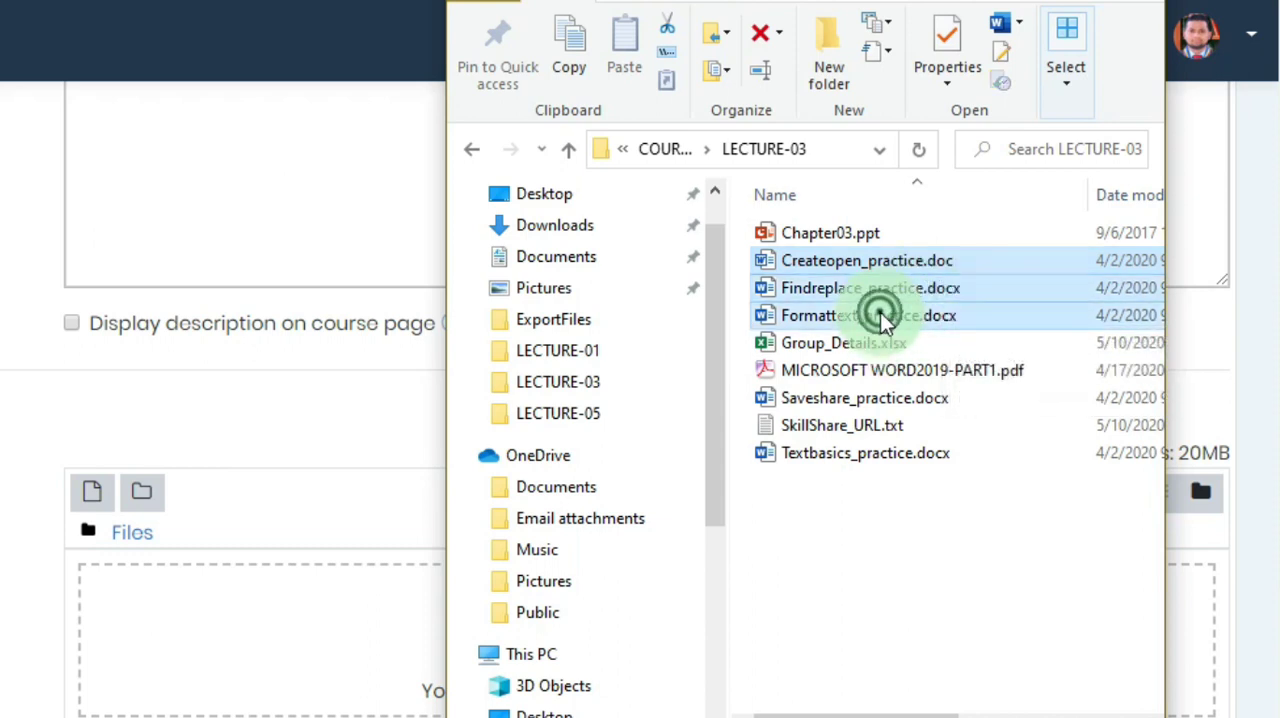
left_click(828, 396, "ctrl")
left_click(843, 462, "ctrl")
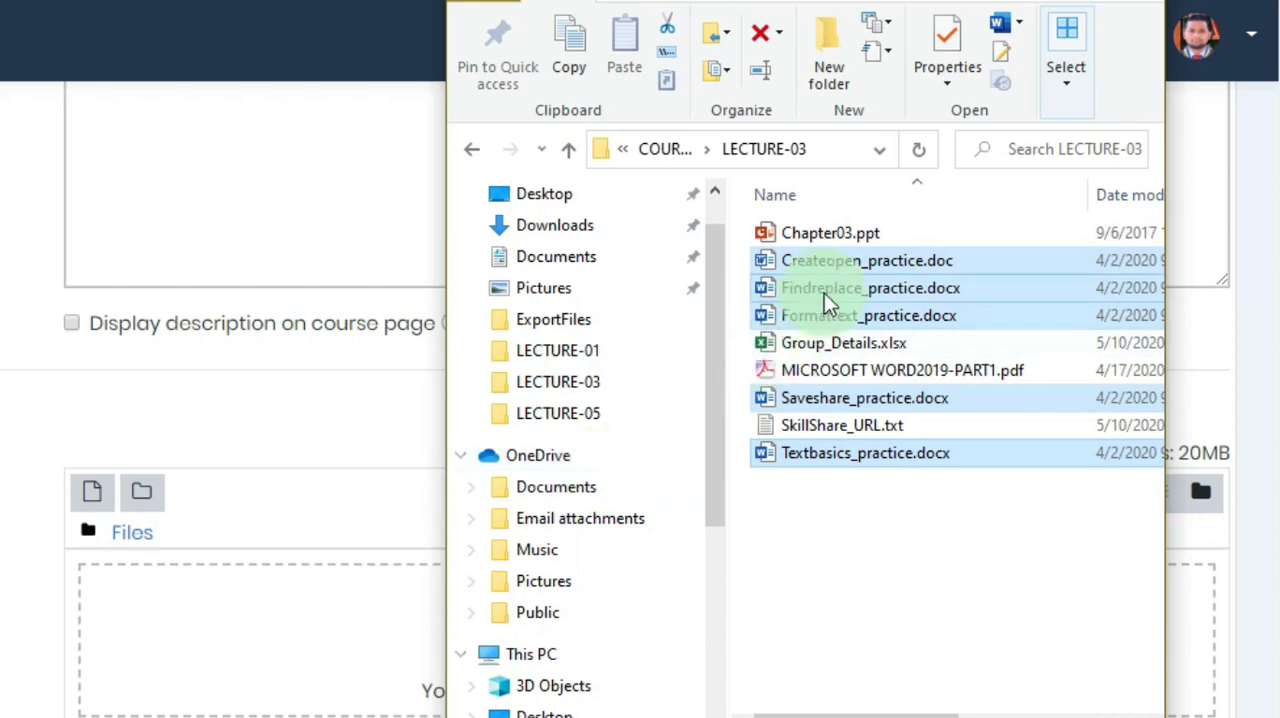
left_click_drag(826, 286, 348, 592)
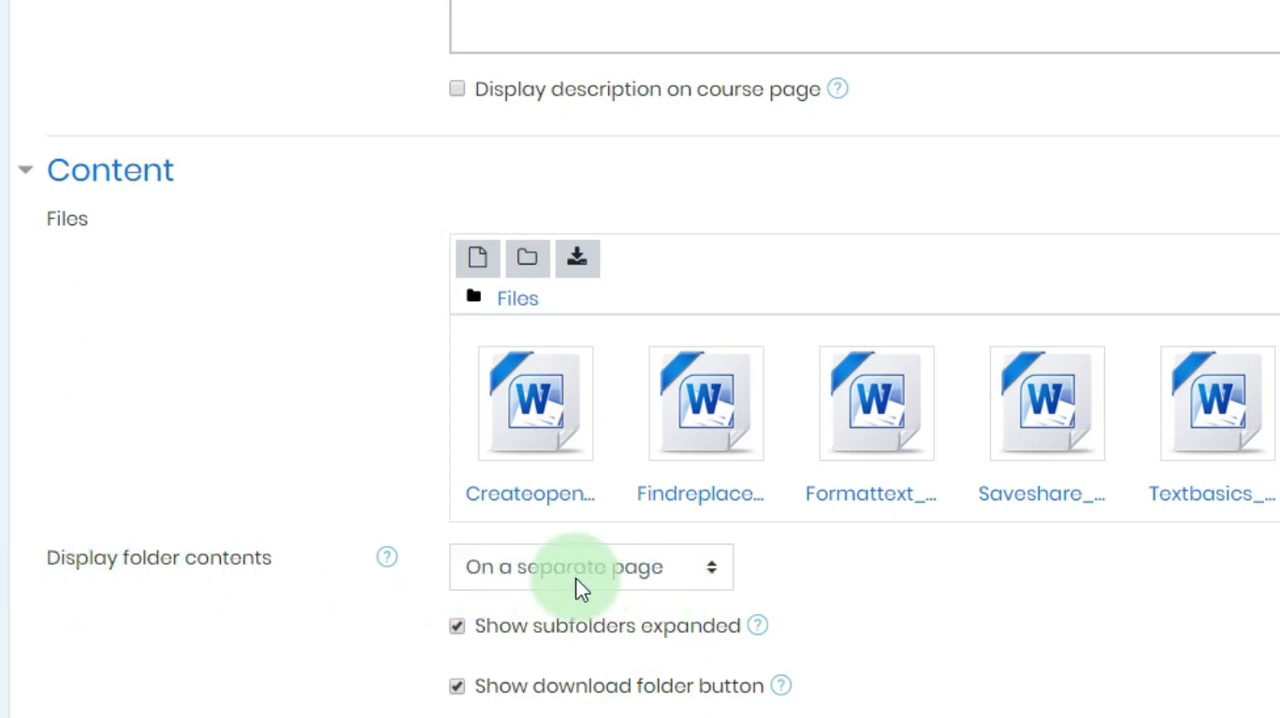
- Set the folder contents to display "Inline on a course page"
left_click(640, 582)
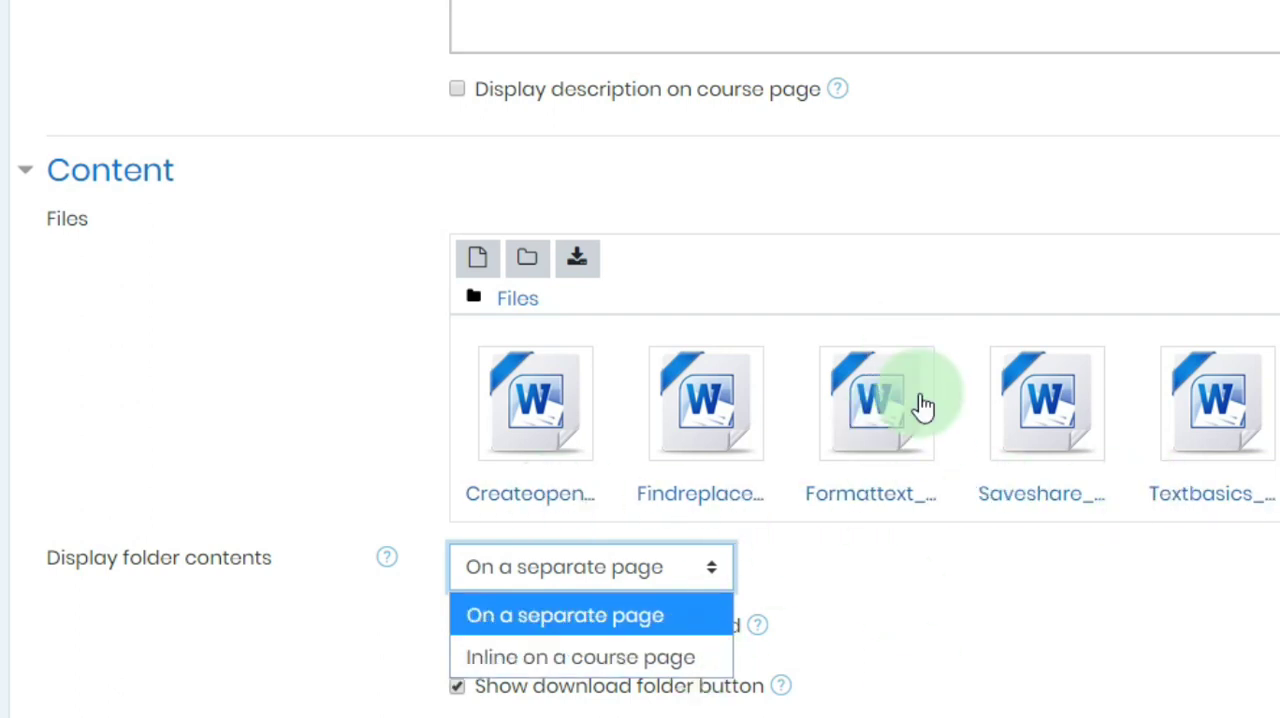
left_click(683, 668)
scroll(560, 663, "down", 2)
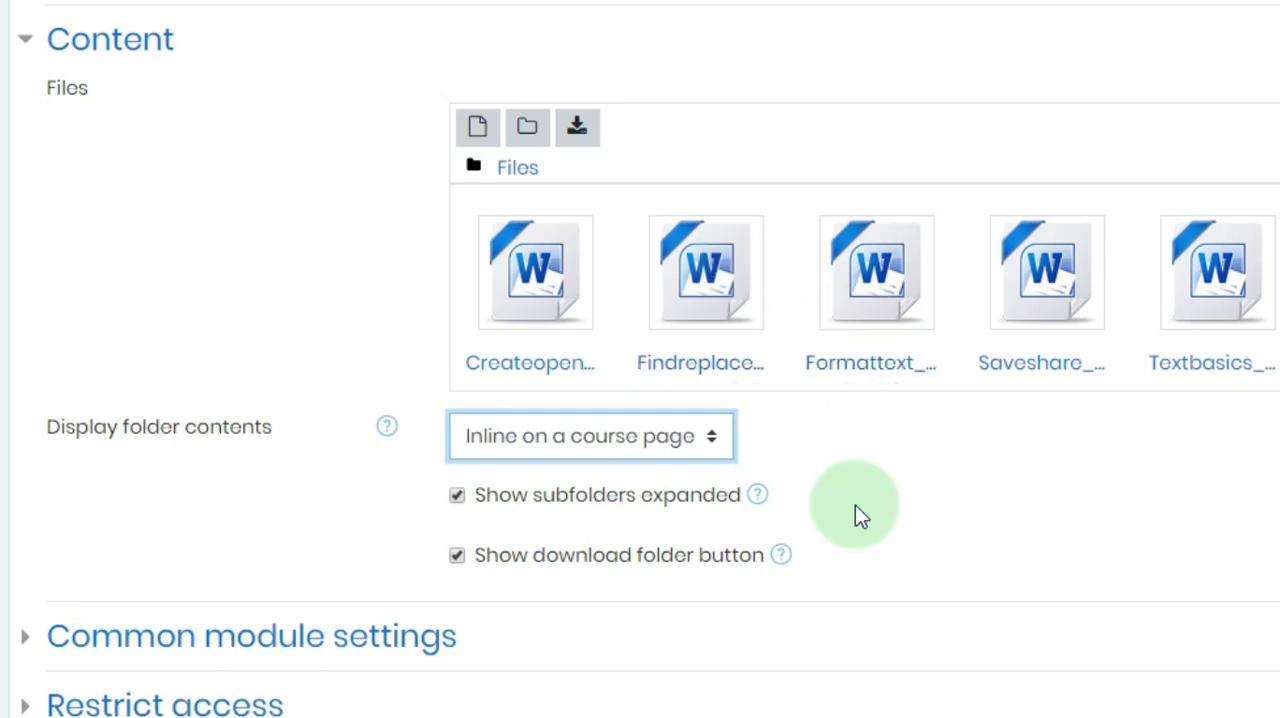
- Keep the folder's availability as "Show on course page" and save it, returning to the course
scroll(787, 591, "down", 3)
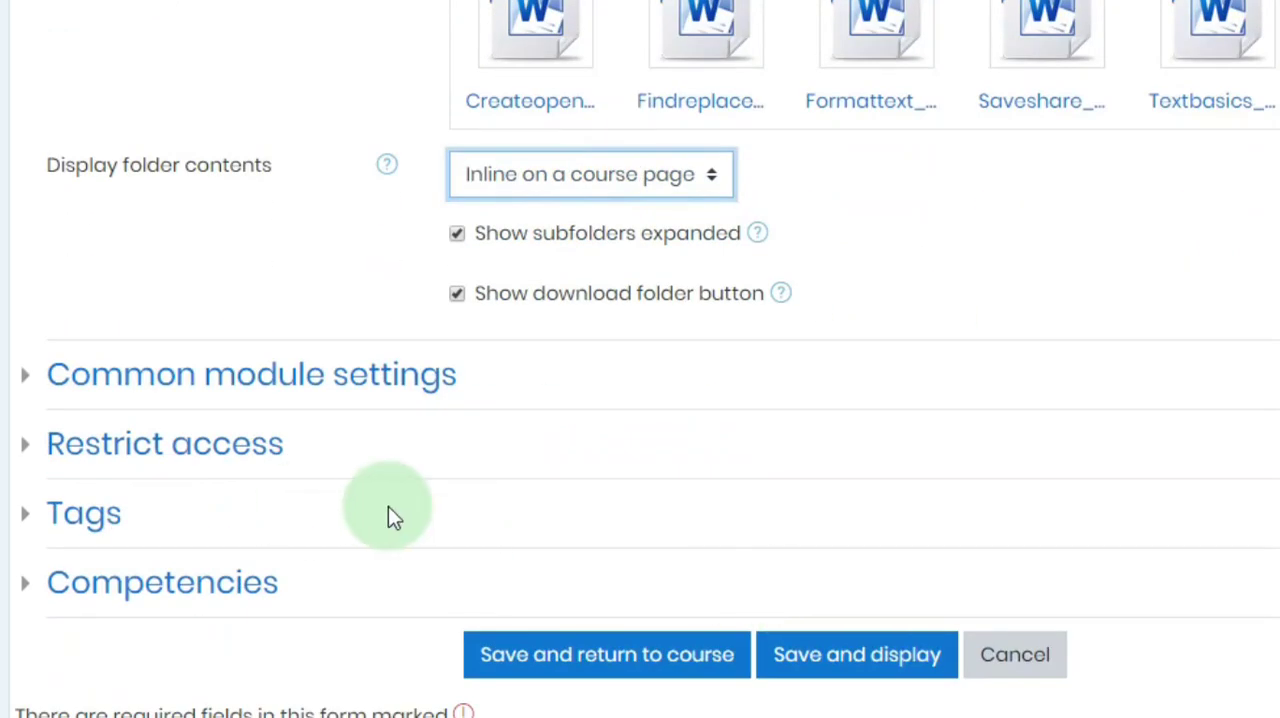
left_click(174, 390)
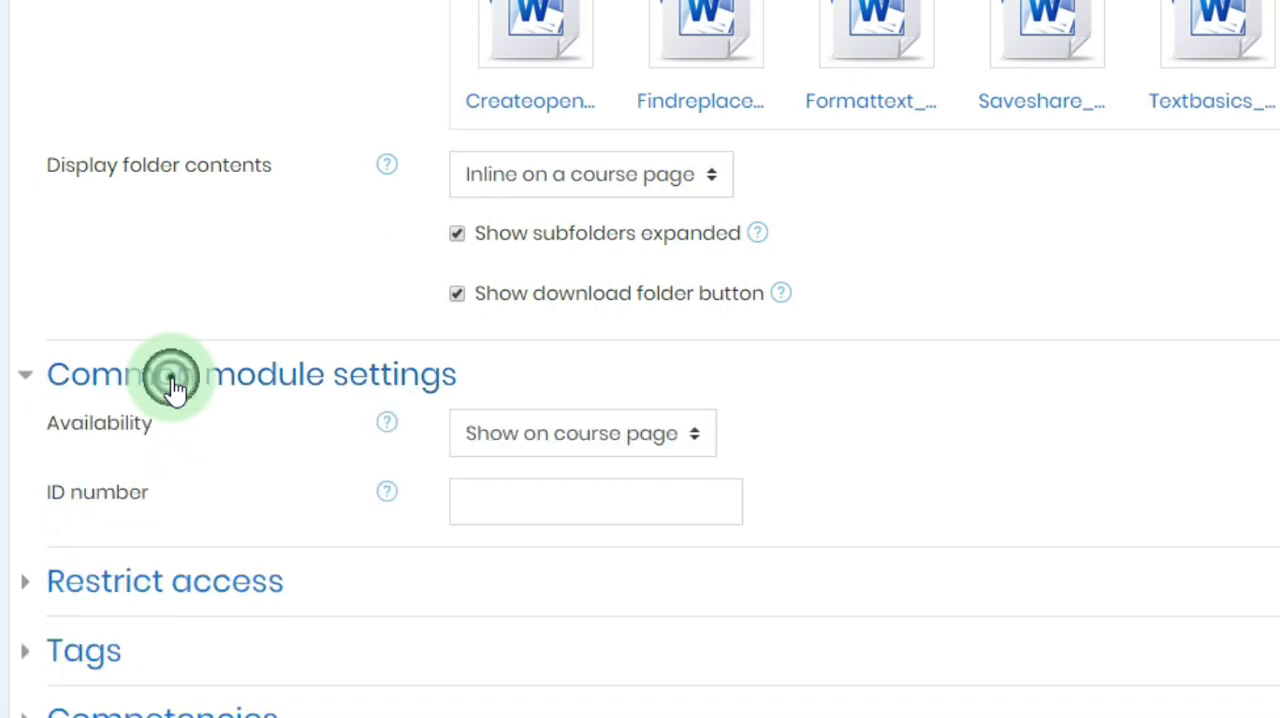
left_click(555, 441)
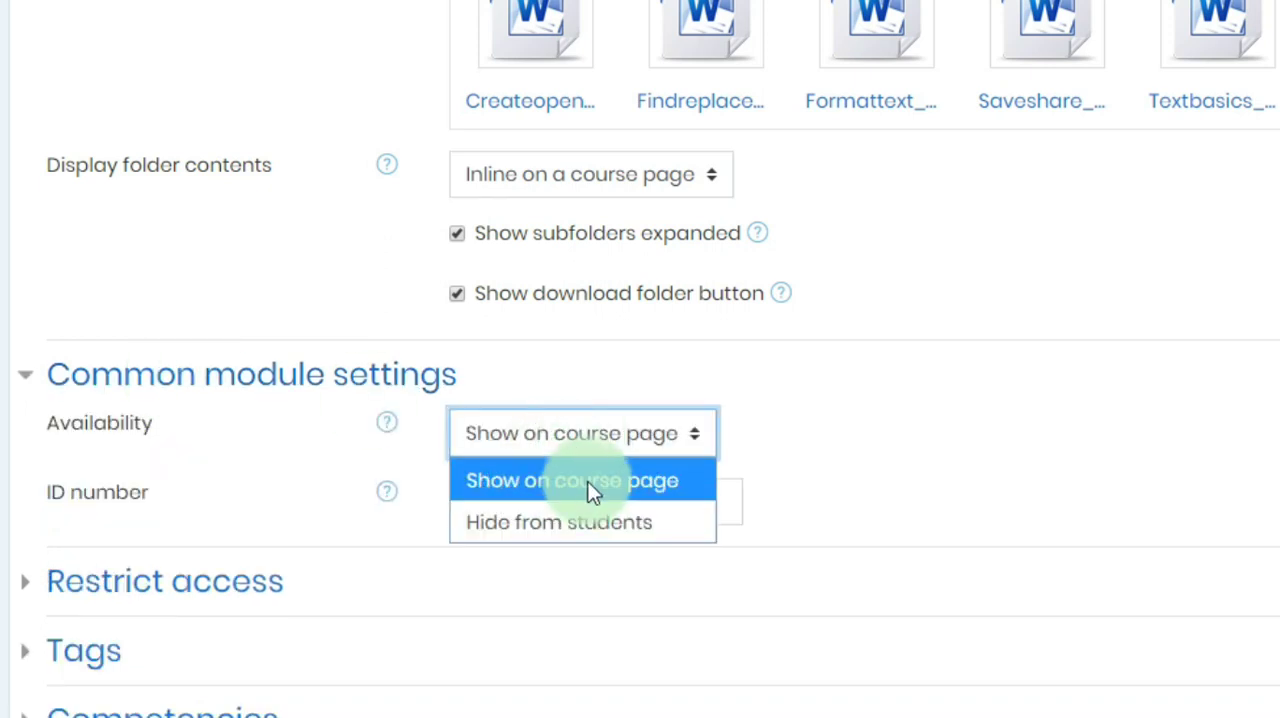
left_click(530, 481)
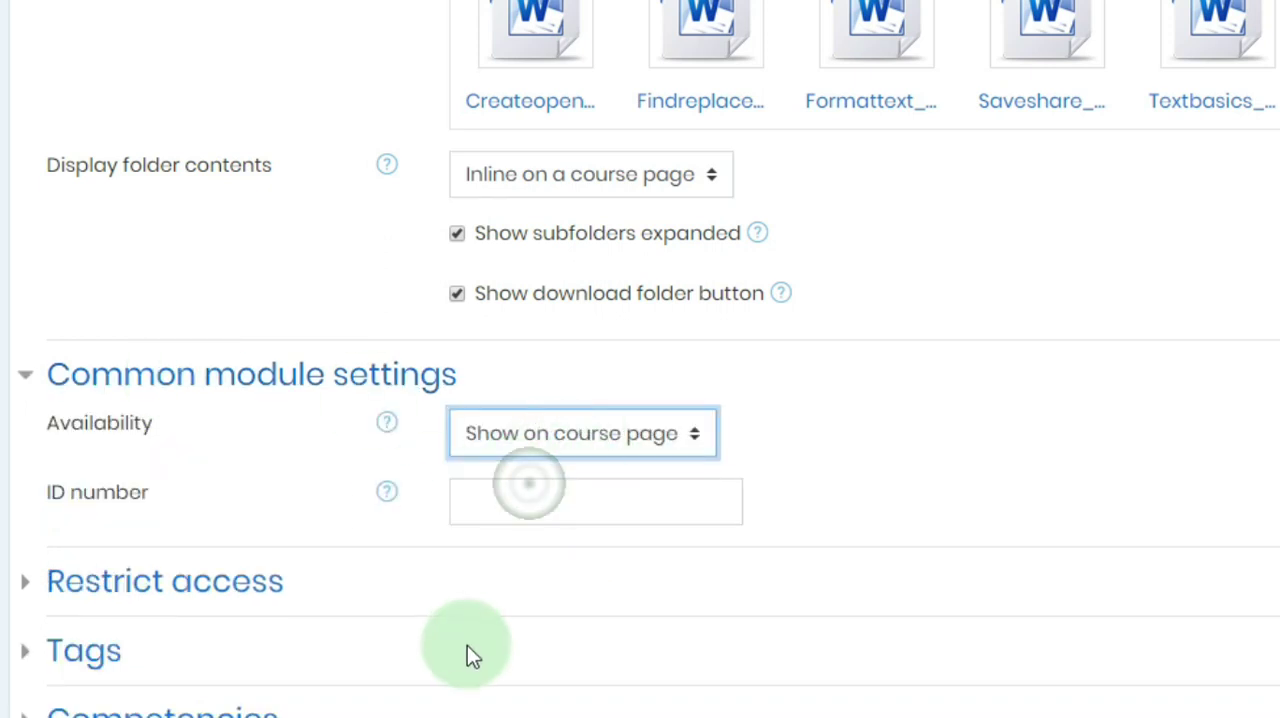
scroll(470, 640, "down", 3)
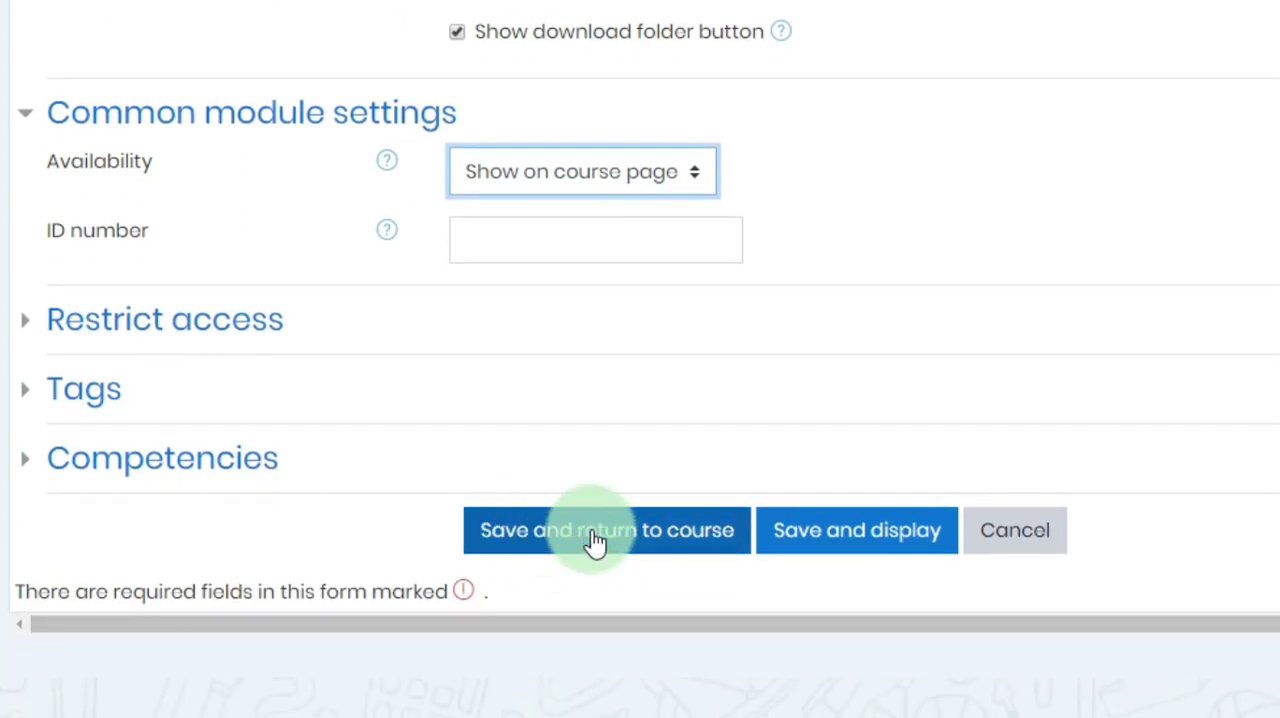
left_click(585, 540)
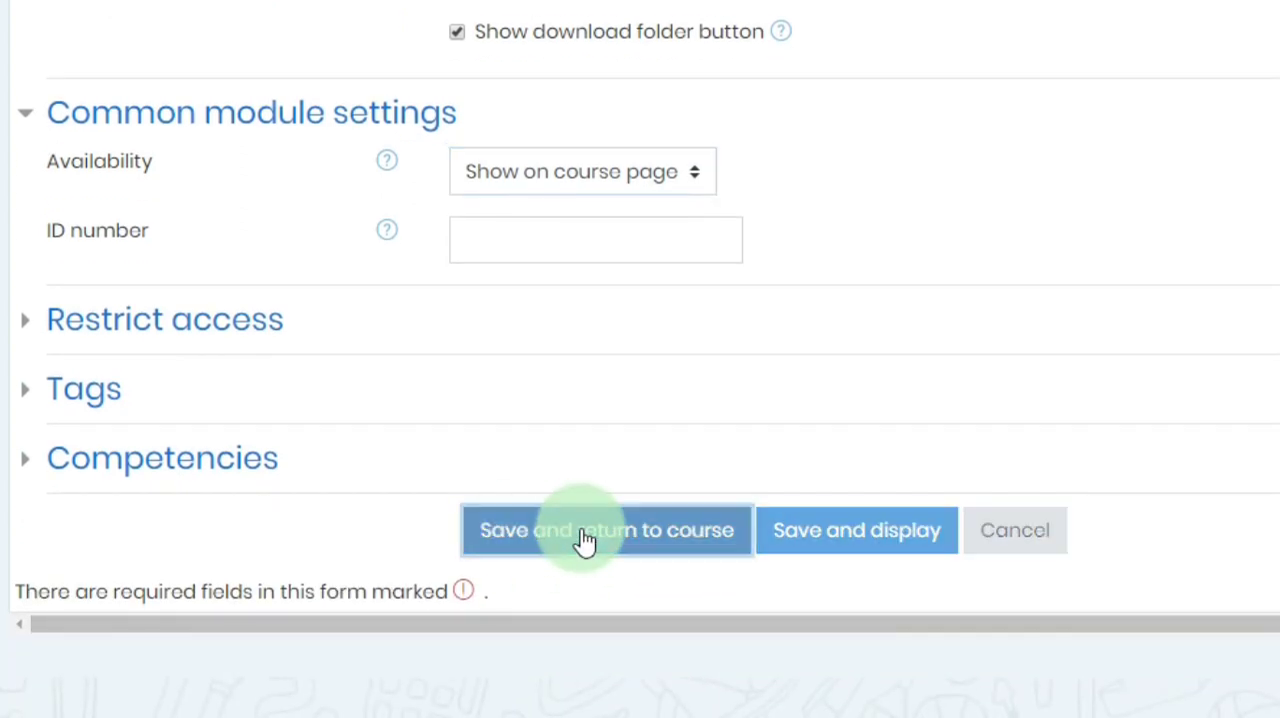
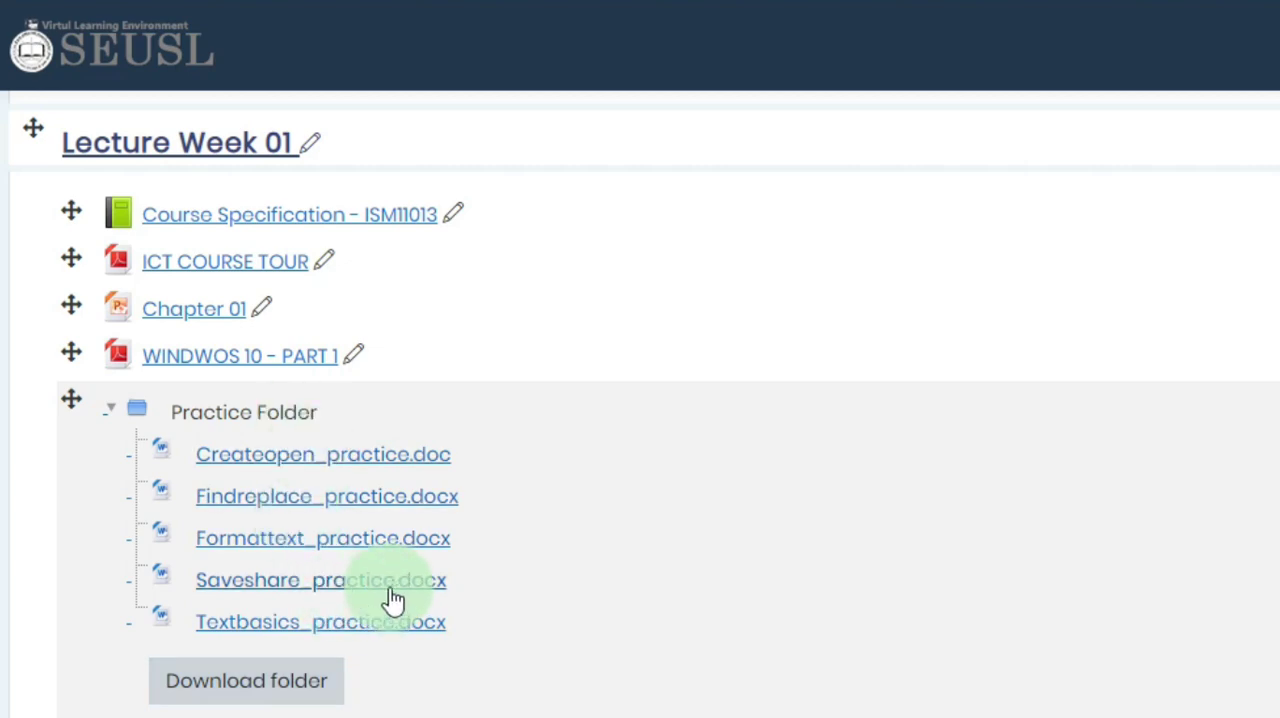
- Add a new Label resource to the Lecture Week 03 section
scroll(900, 700, "down", 3)
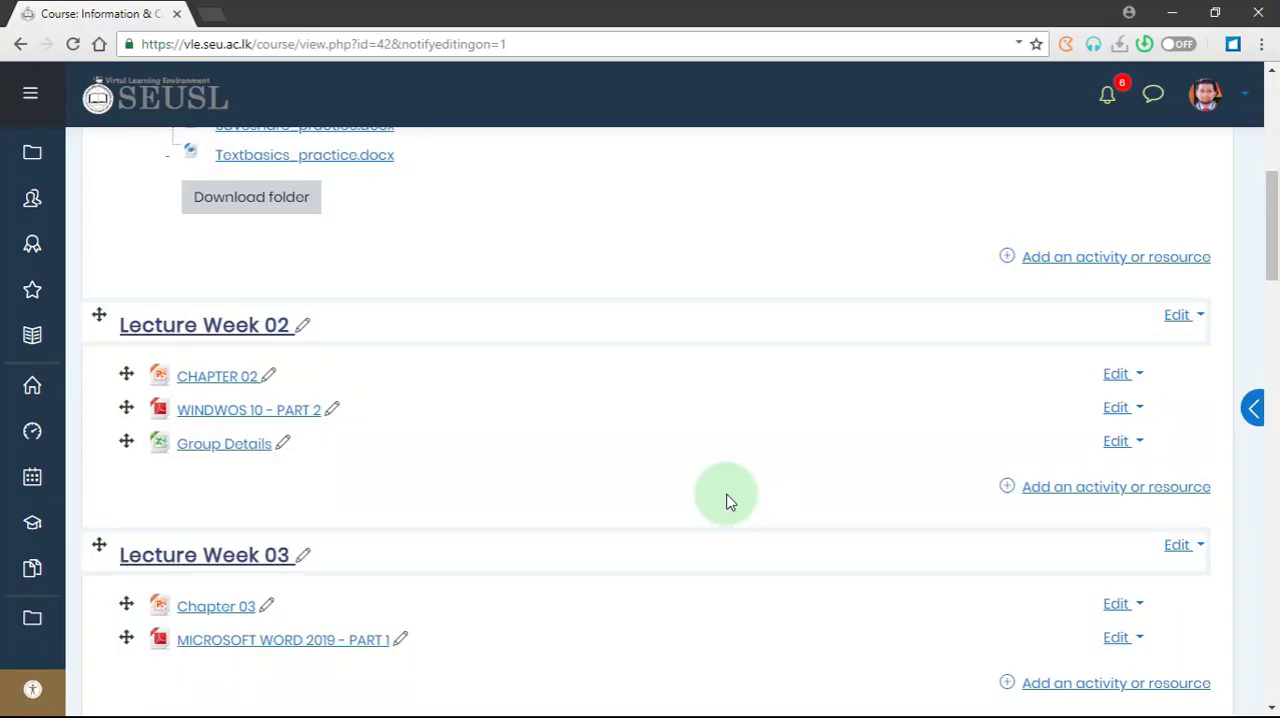
scroll(727, 500, "down", 2)
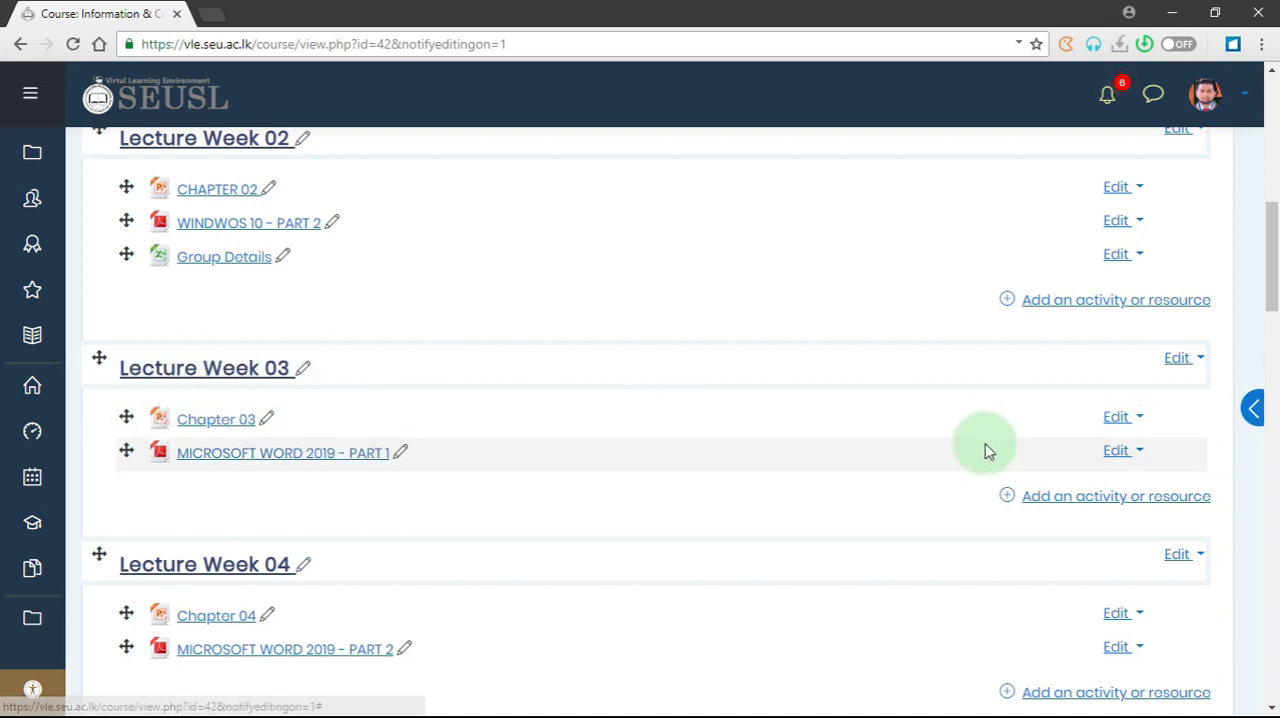
left_click(1057, 500)
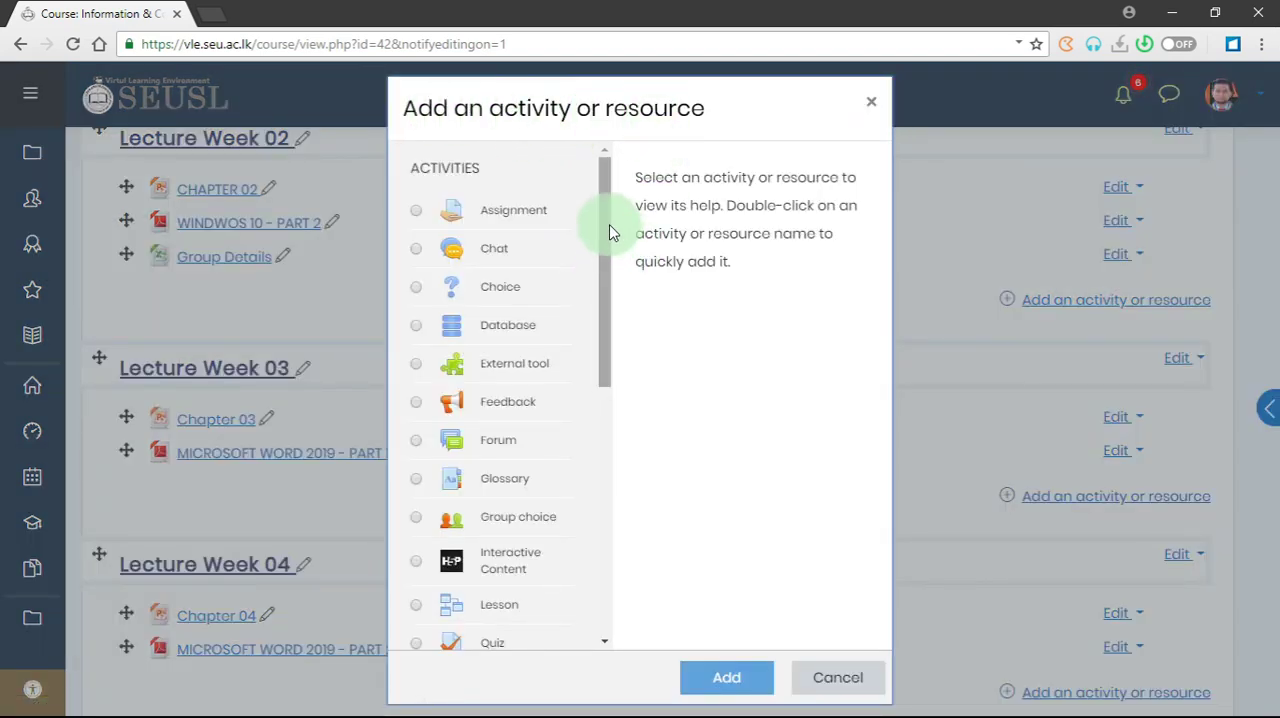
left_click_drag(612, 232, 612, 503)
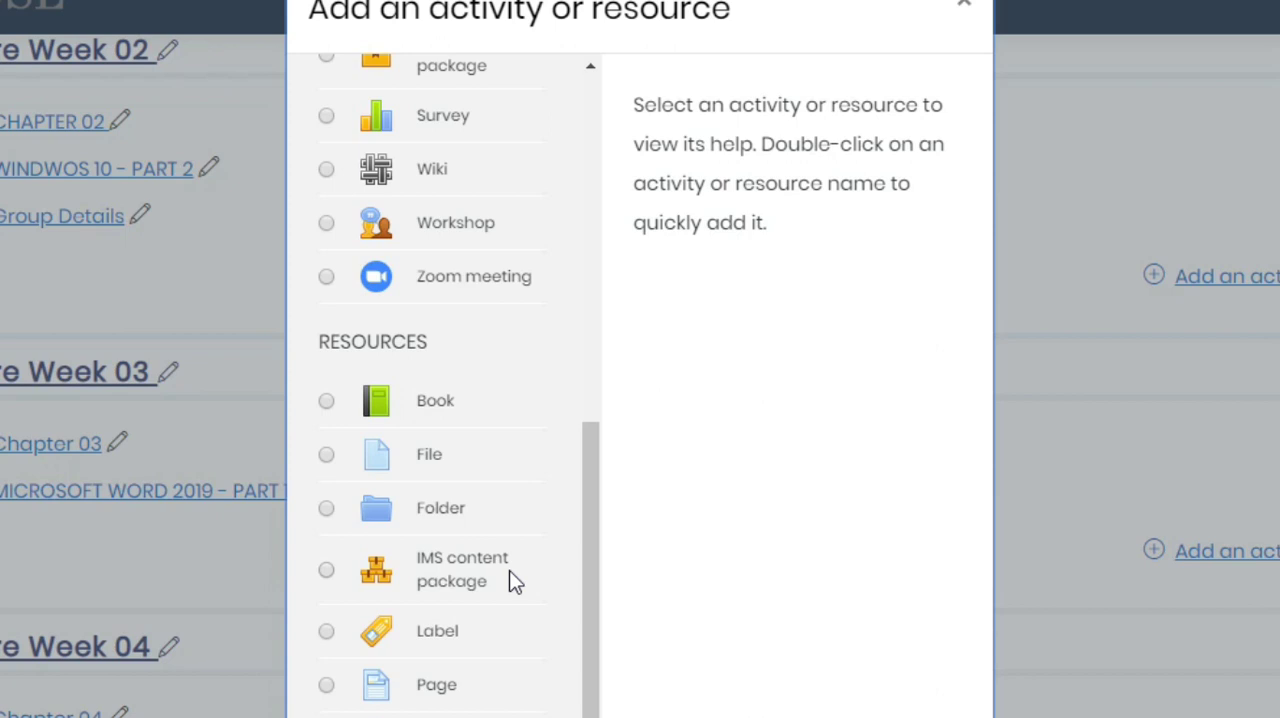
left_click(476, 645)
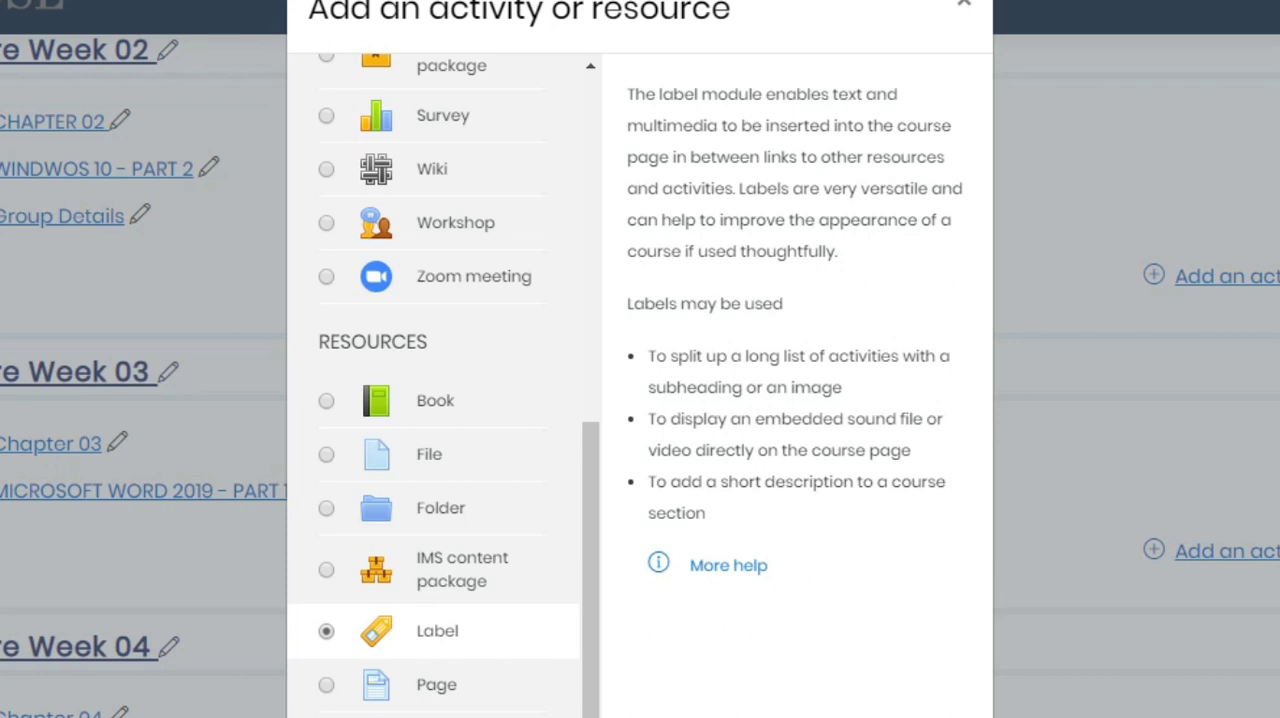
left_click(503, 643)
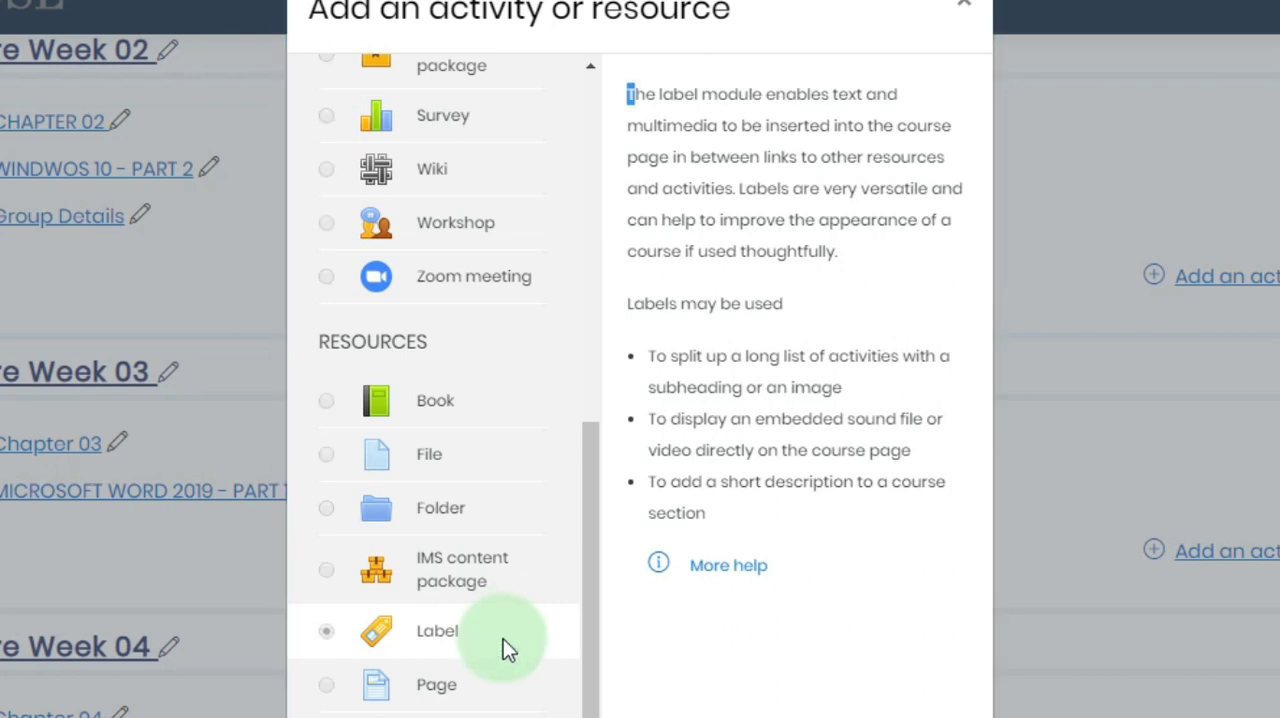
double_click(503, 638)
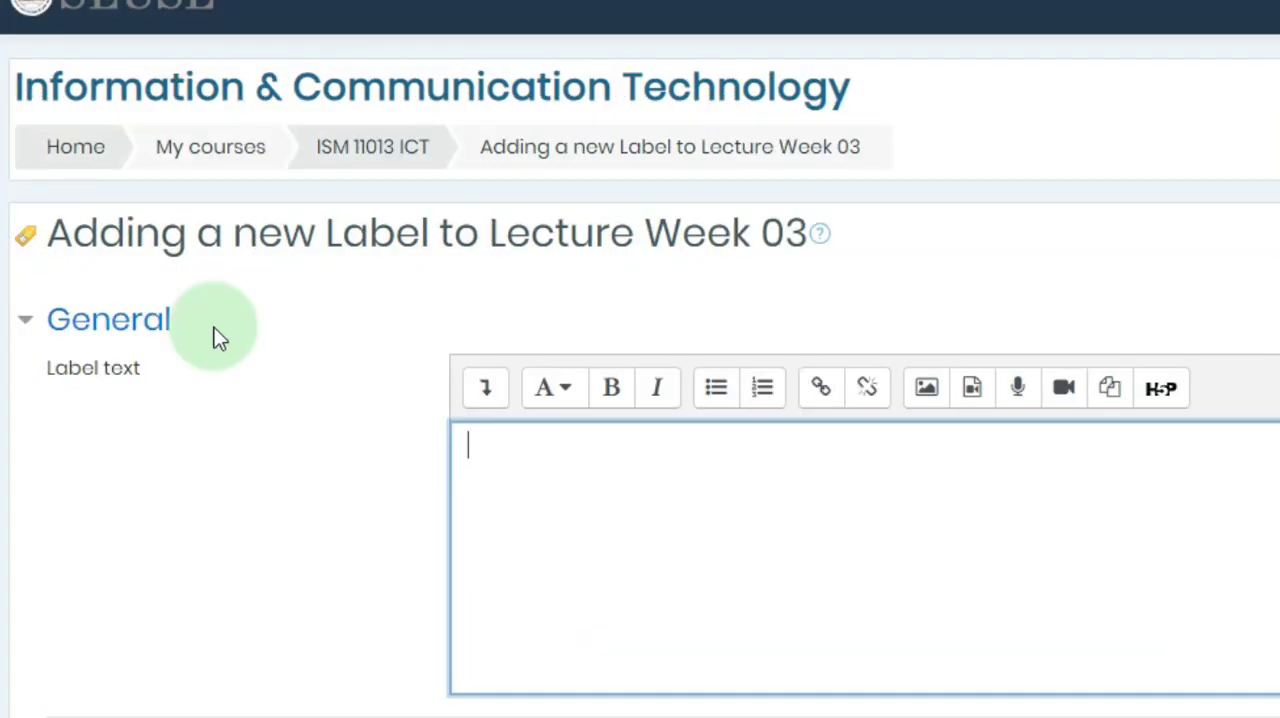
- Upload "Mail Merge Lecture.mp3" from the LECTURE-05 folder and insert it as audio media in the label text
left_click(497, 447)
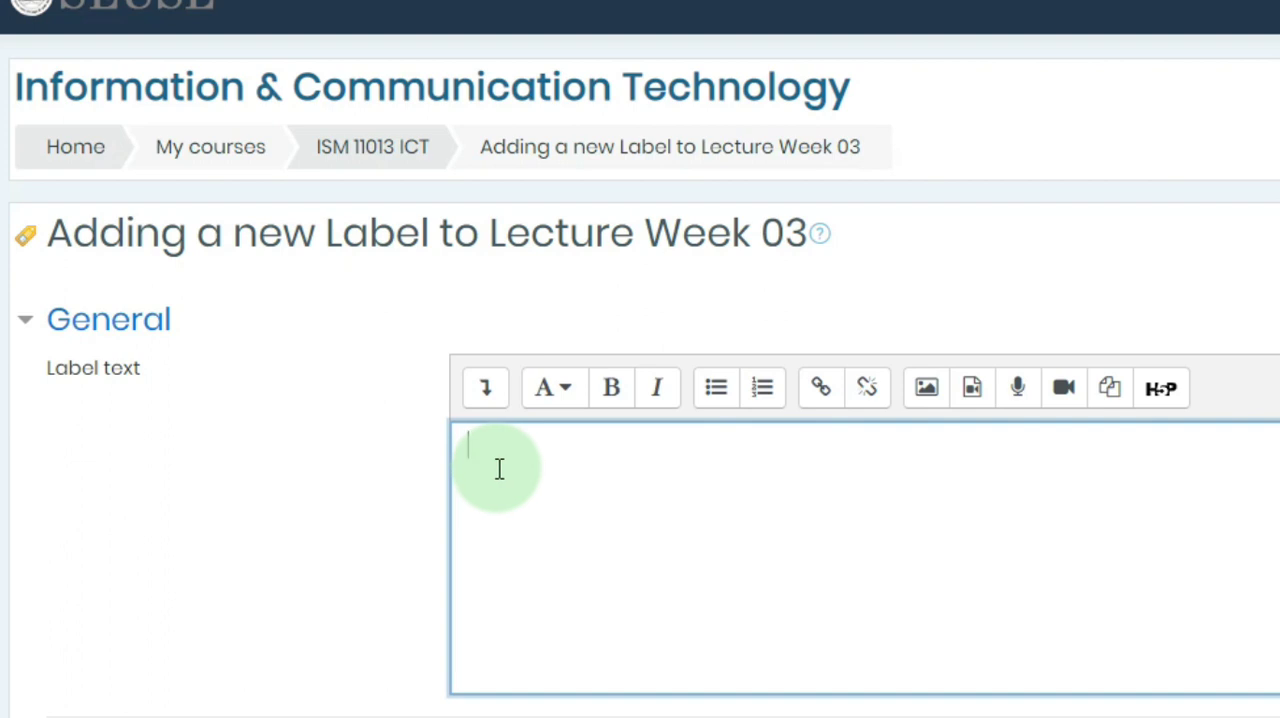
left_click(980, 403)
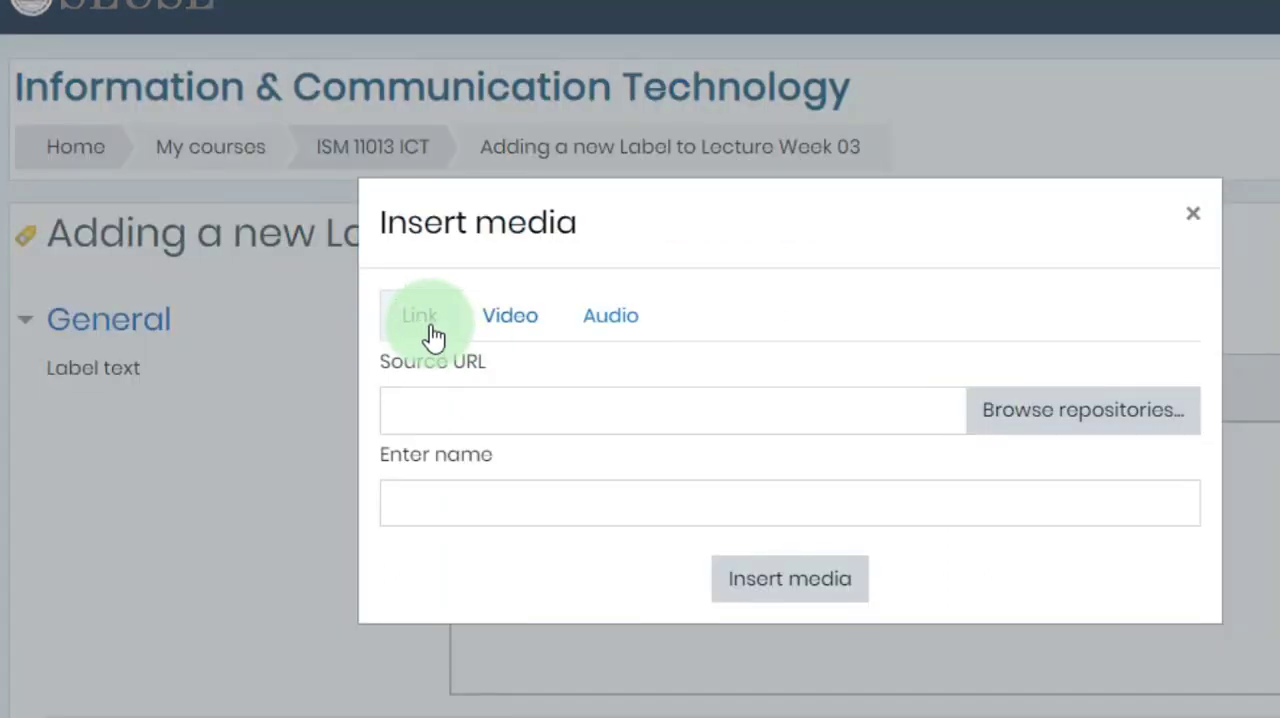
left_click(492, 333)
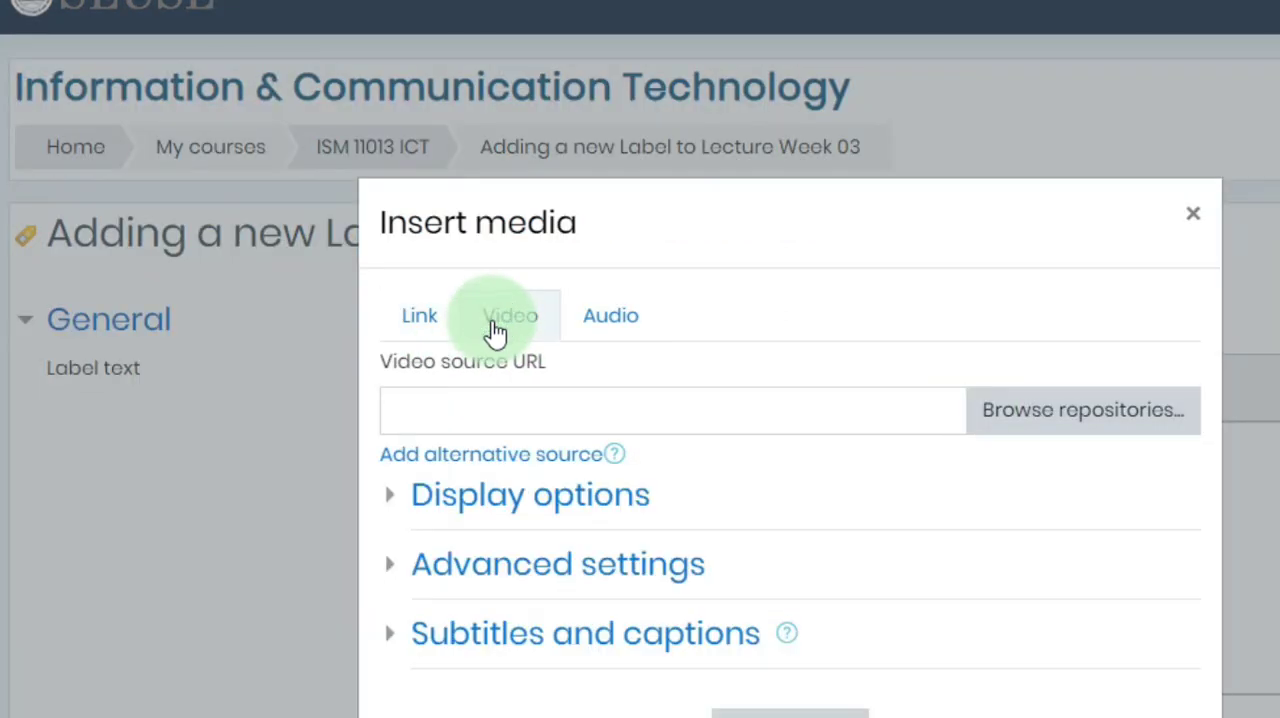
left_click(612, 328)
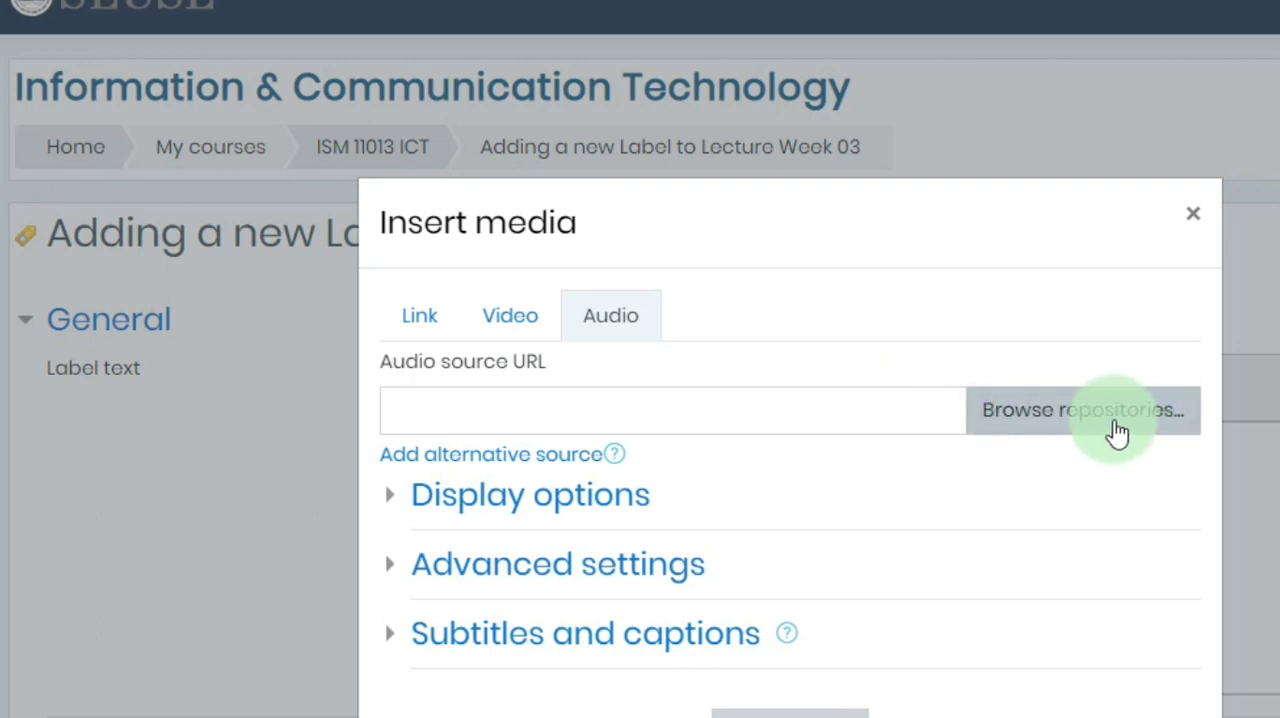
left_click(1116, 428)
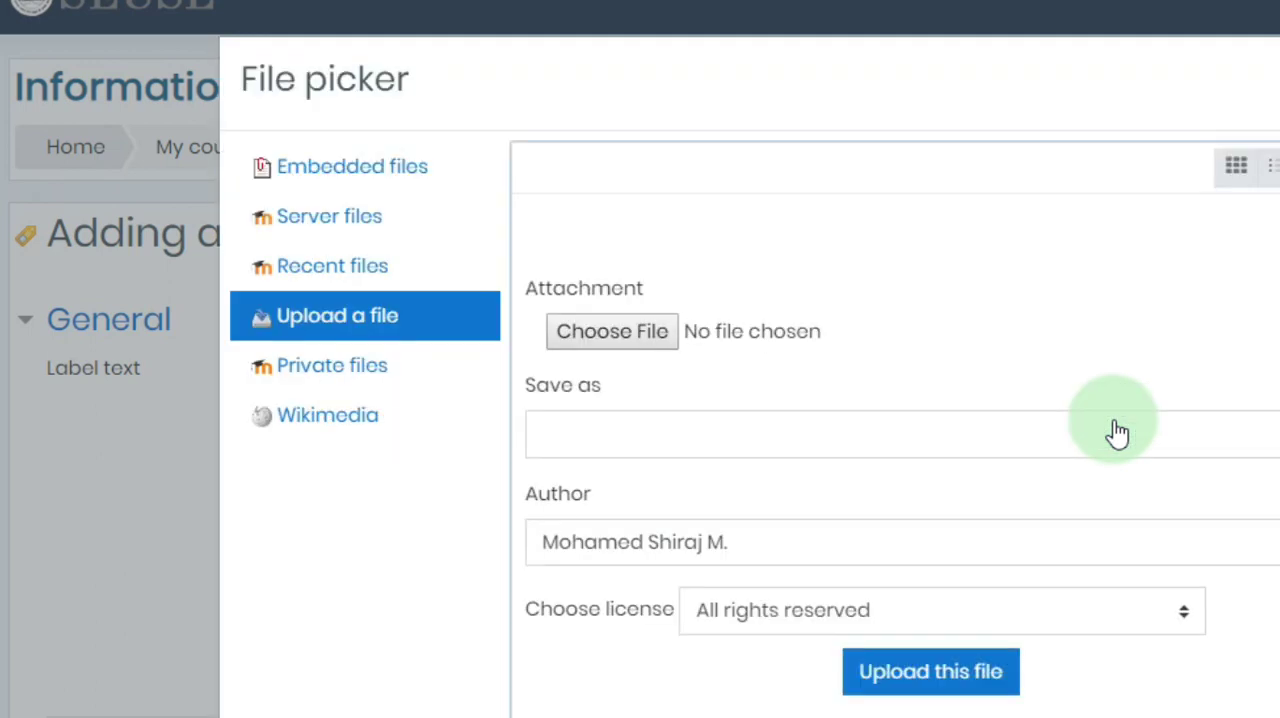
left_click(641, 327)
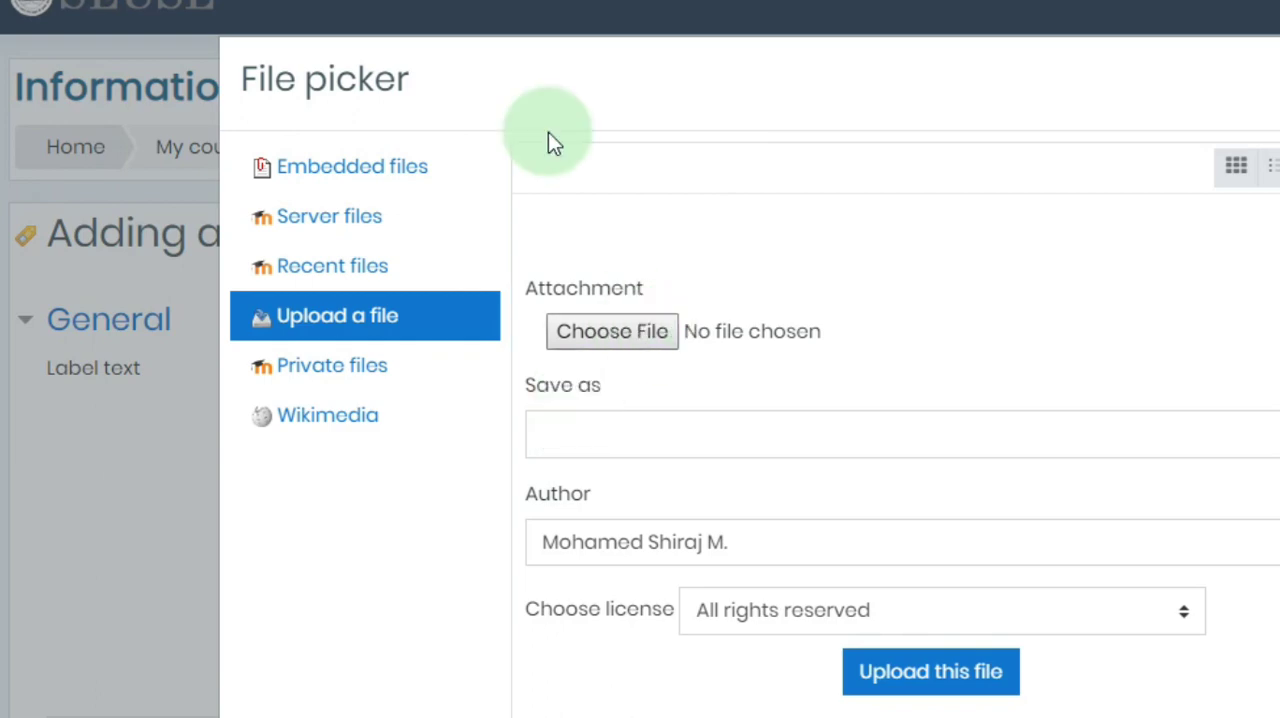
left_click_drag(428, 0, 731, 2)
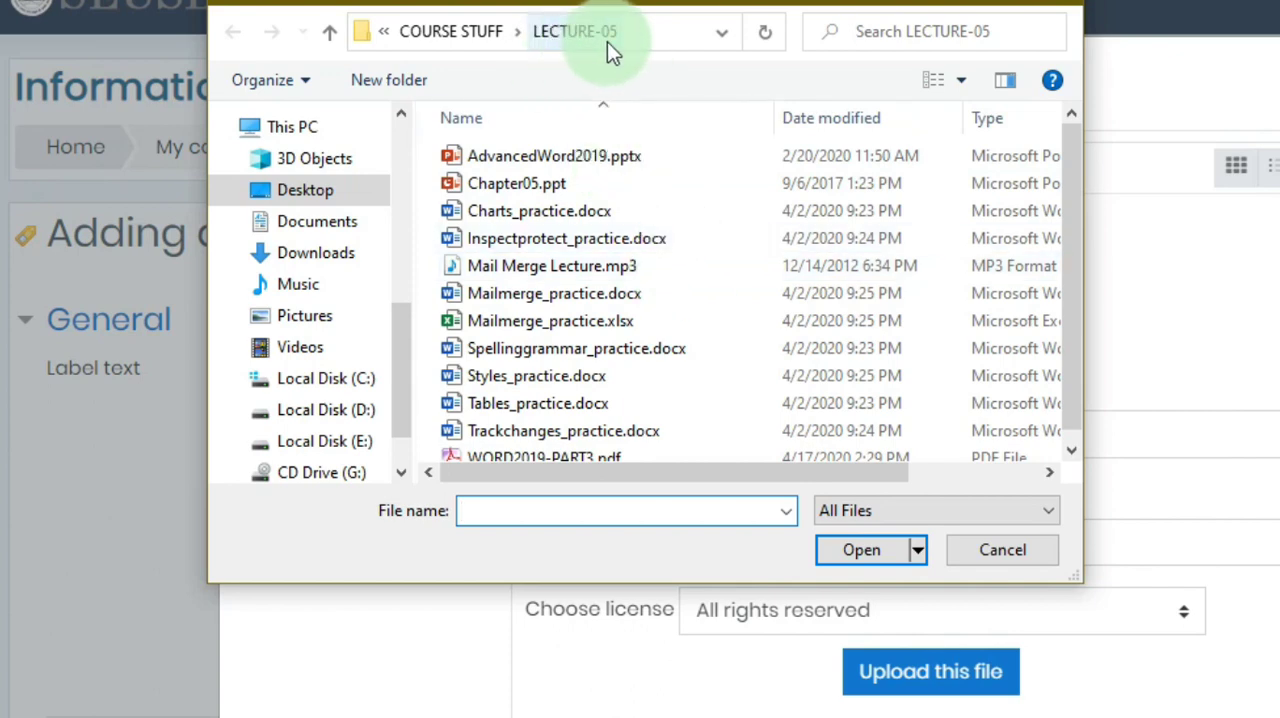
left_click(553, 266)
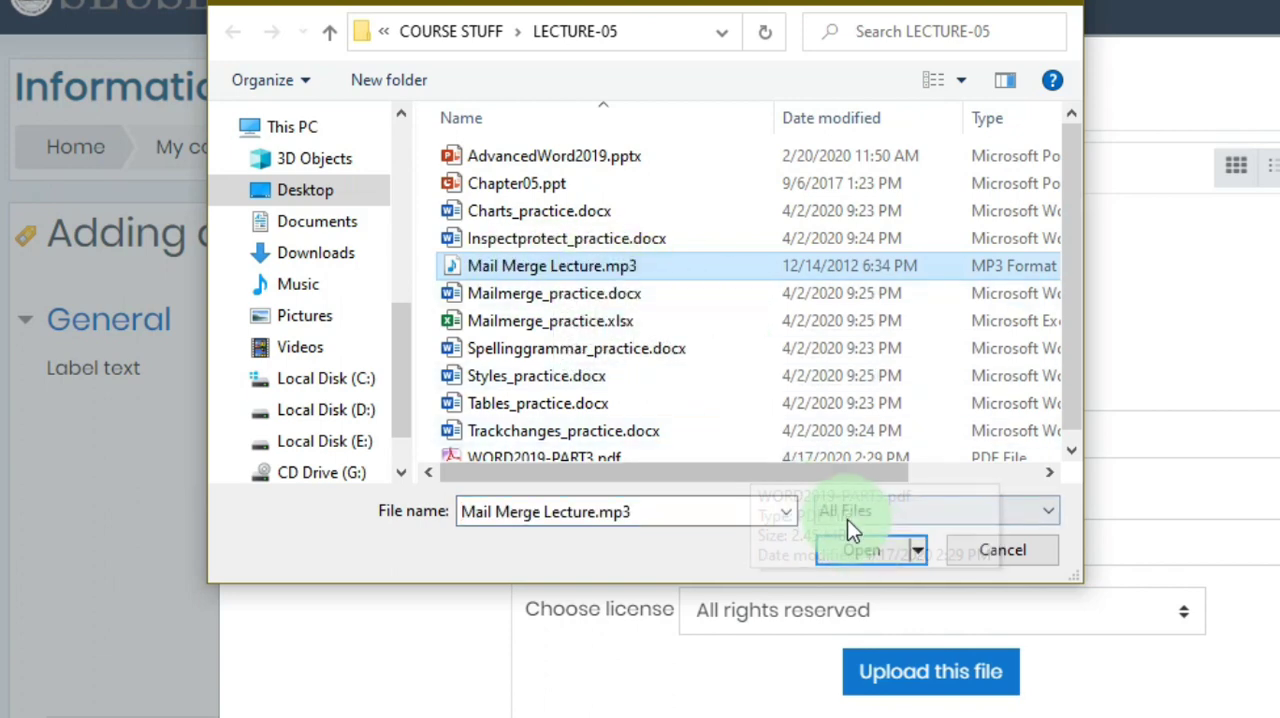
left_click(865, 560)
left_click(871, 551)
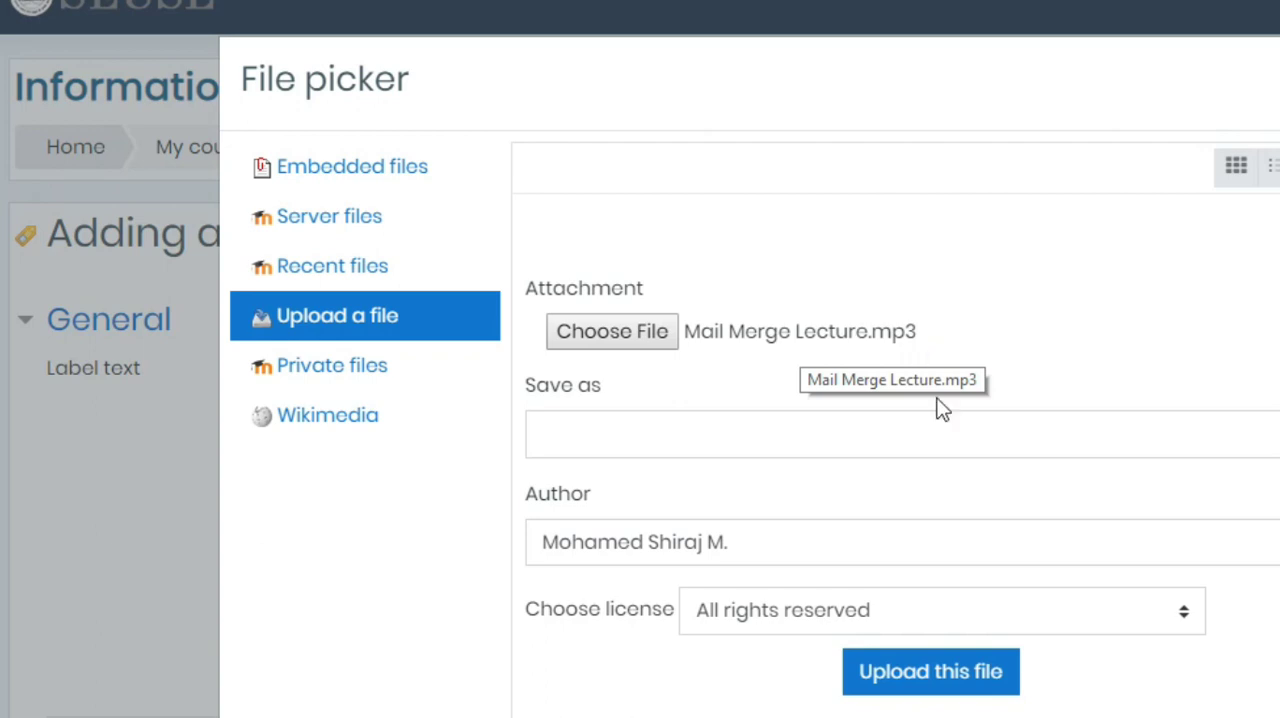
left_click(940, 684)
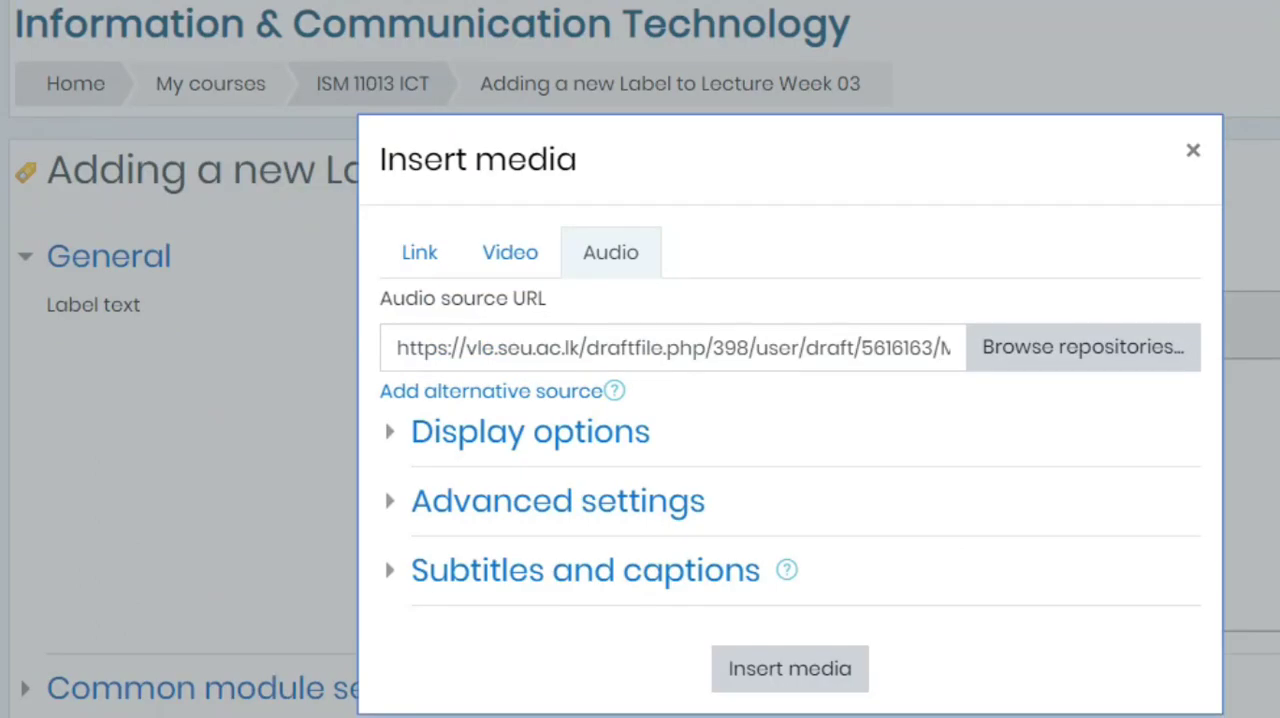
left_click(790, 670)
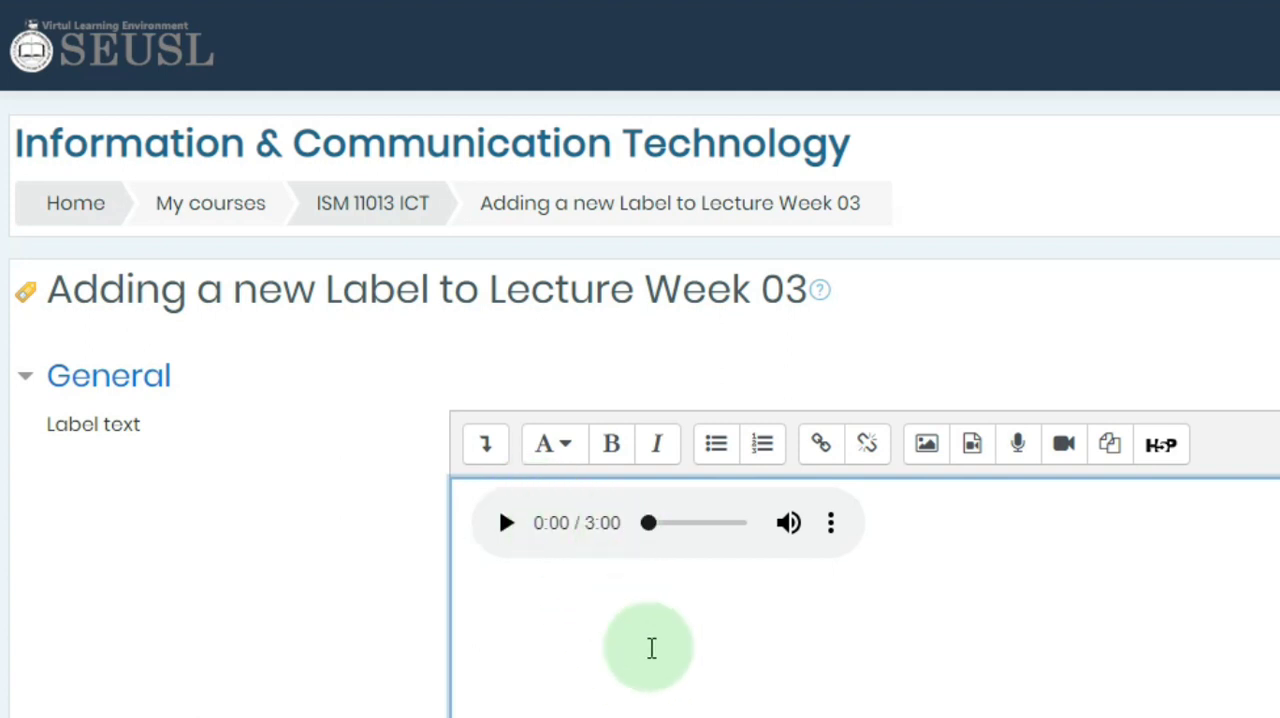
- Enter the label text "Listen to this file and practice mail merge." before the audio player
type("Lis")
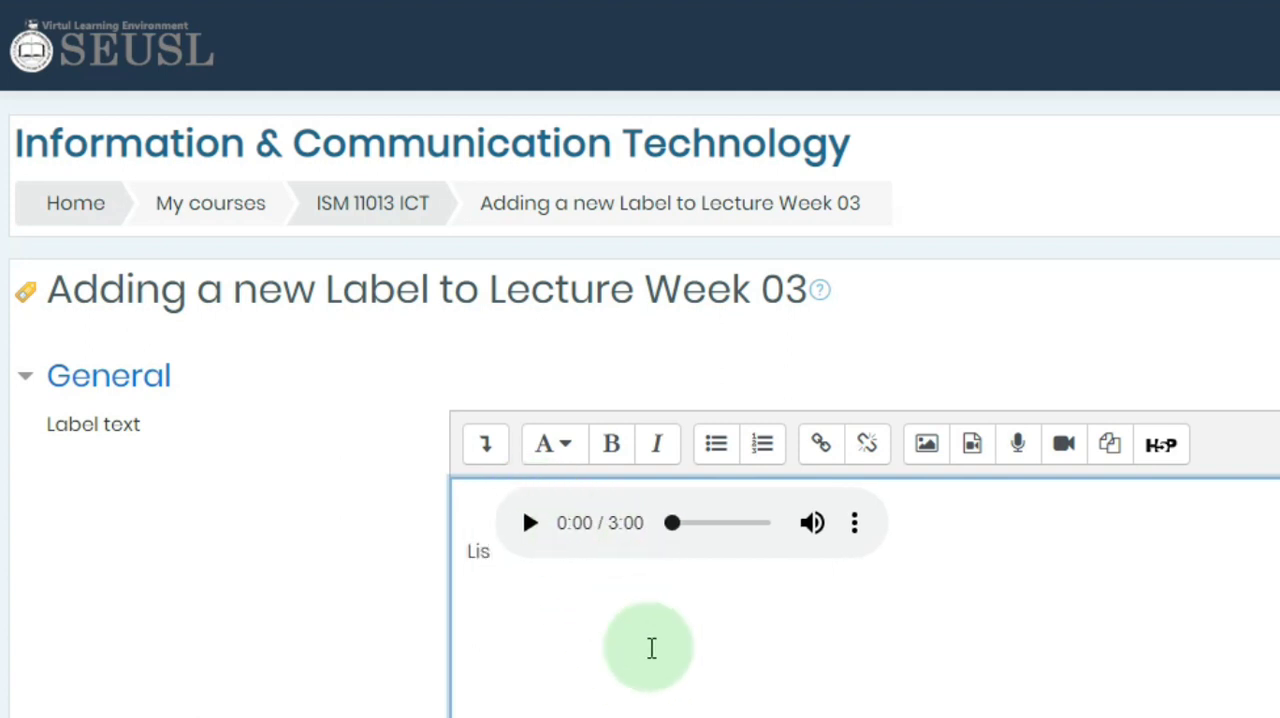
type("ten to th")
key("BackSpace")
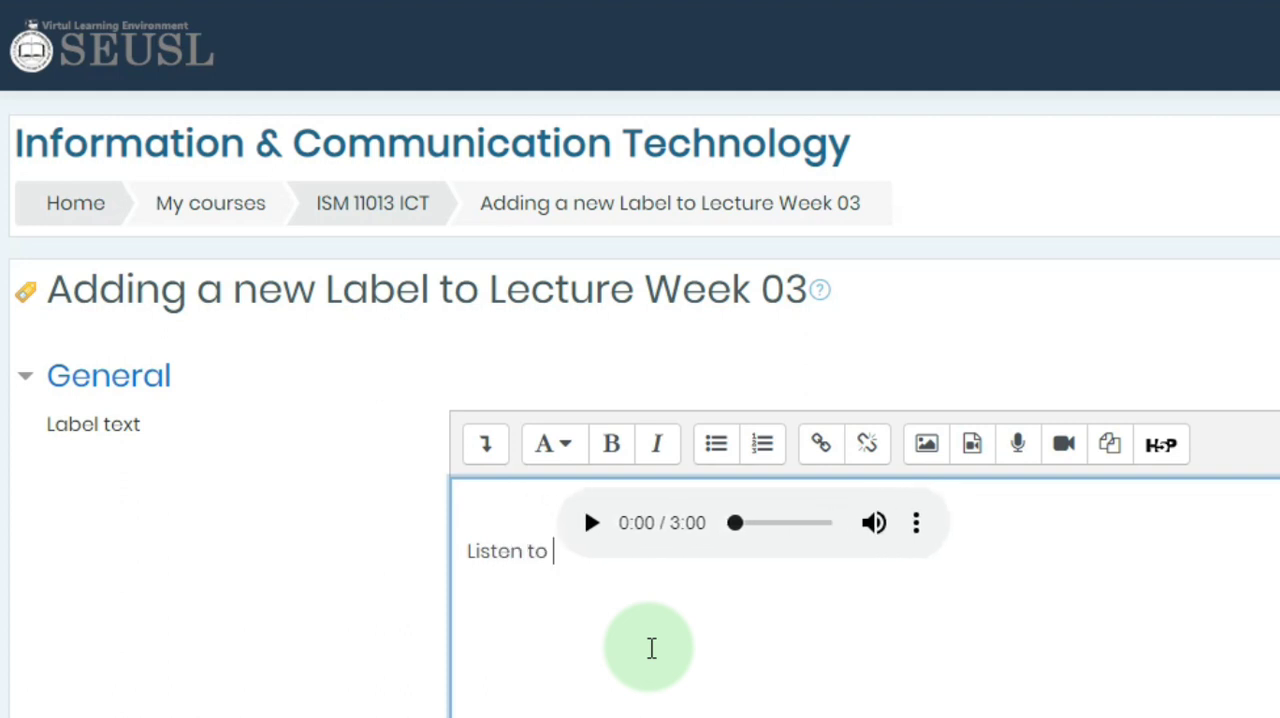
type("this file and ")
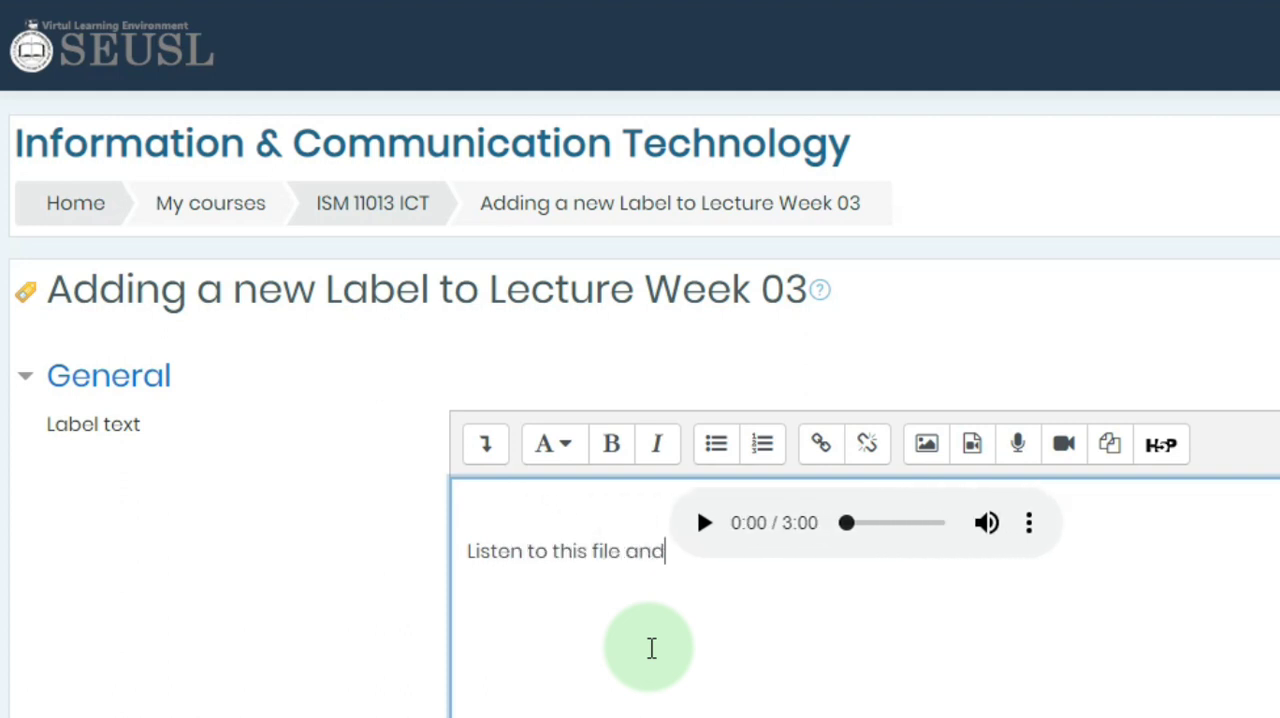
type("praci")
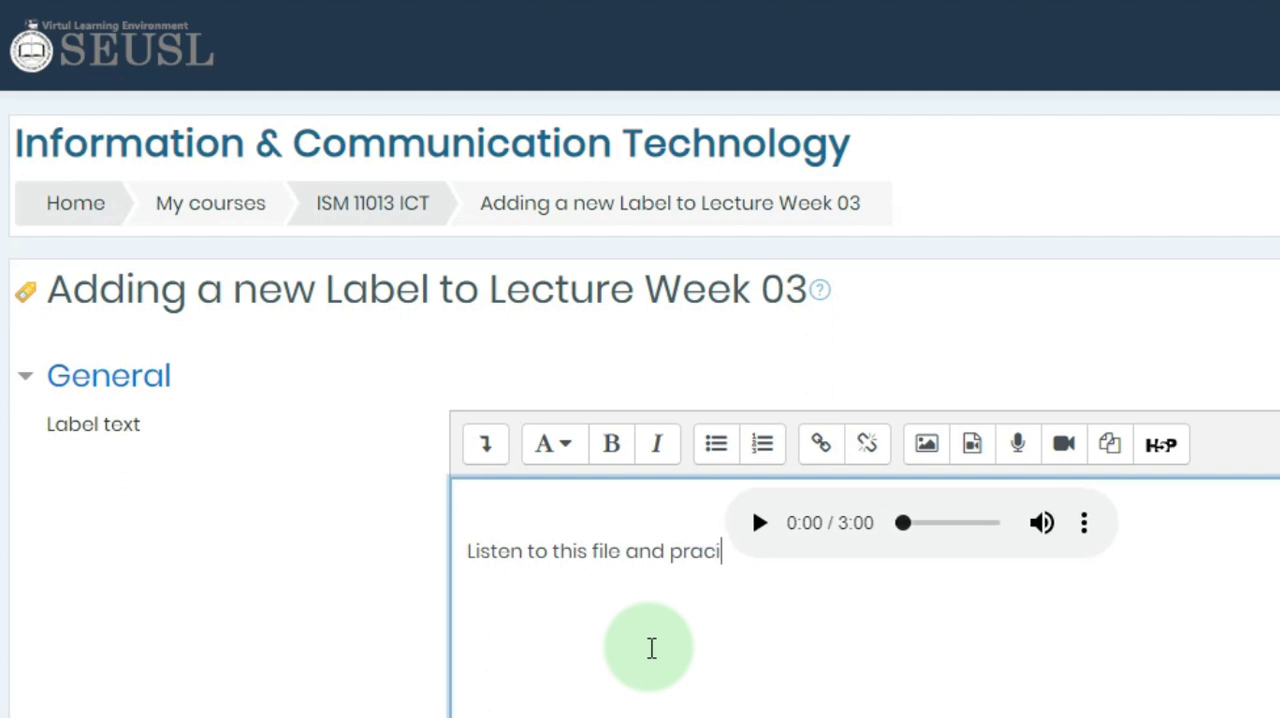
key("BackSpace")
type("tice ")
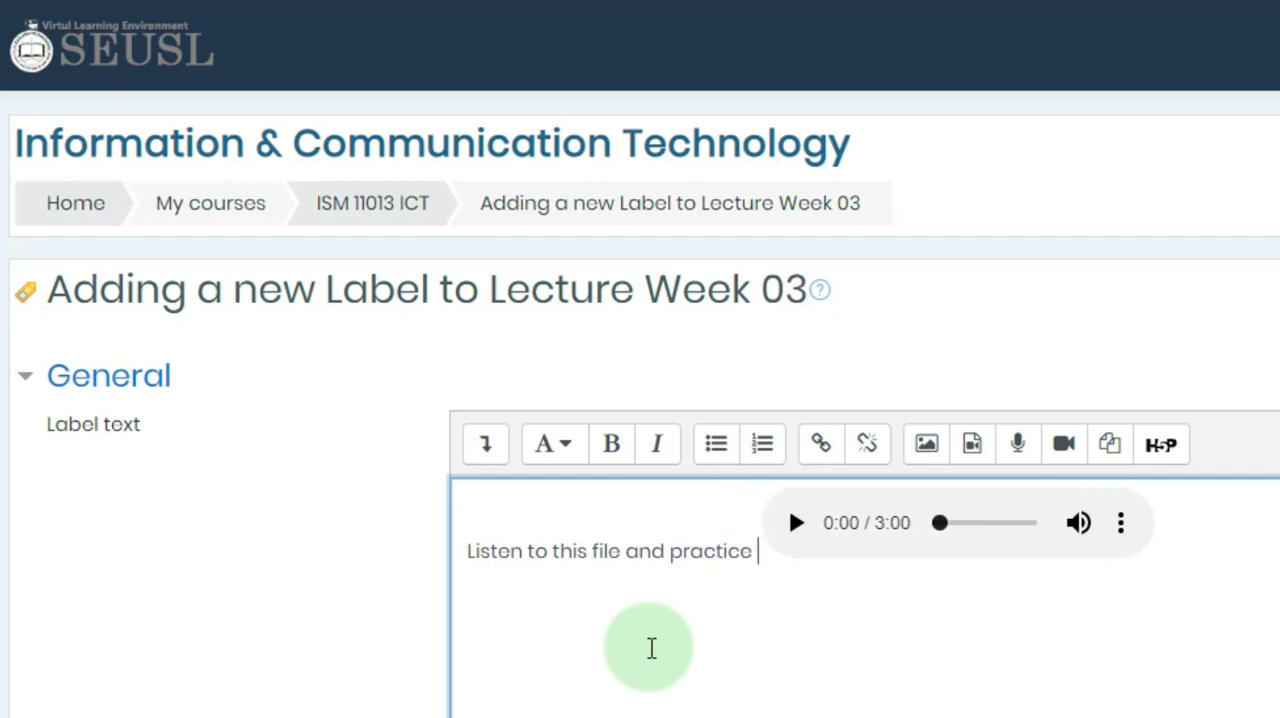
type("mail me")
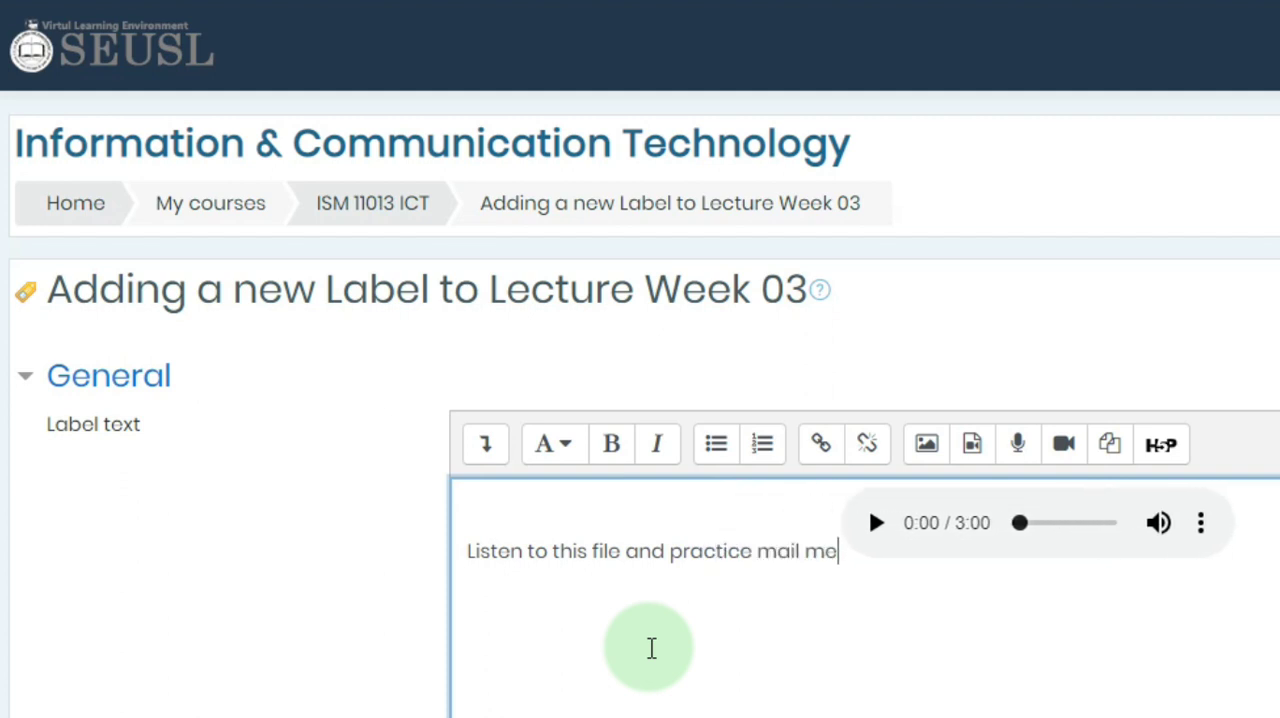
type("rge.")
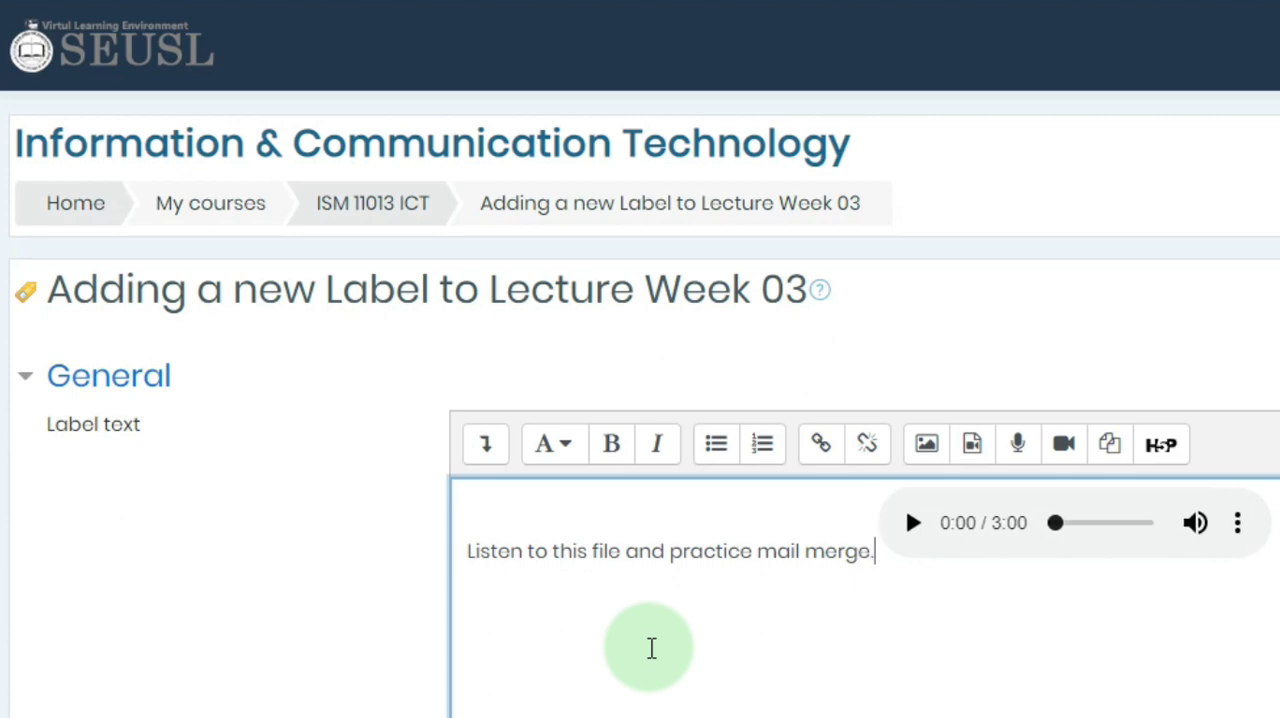
- Save the label, return to the course, and briefly play and pause its audio in Lecture Week 03
scroll(725, 530, "down", 4)
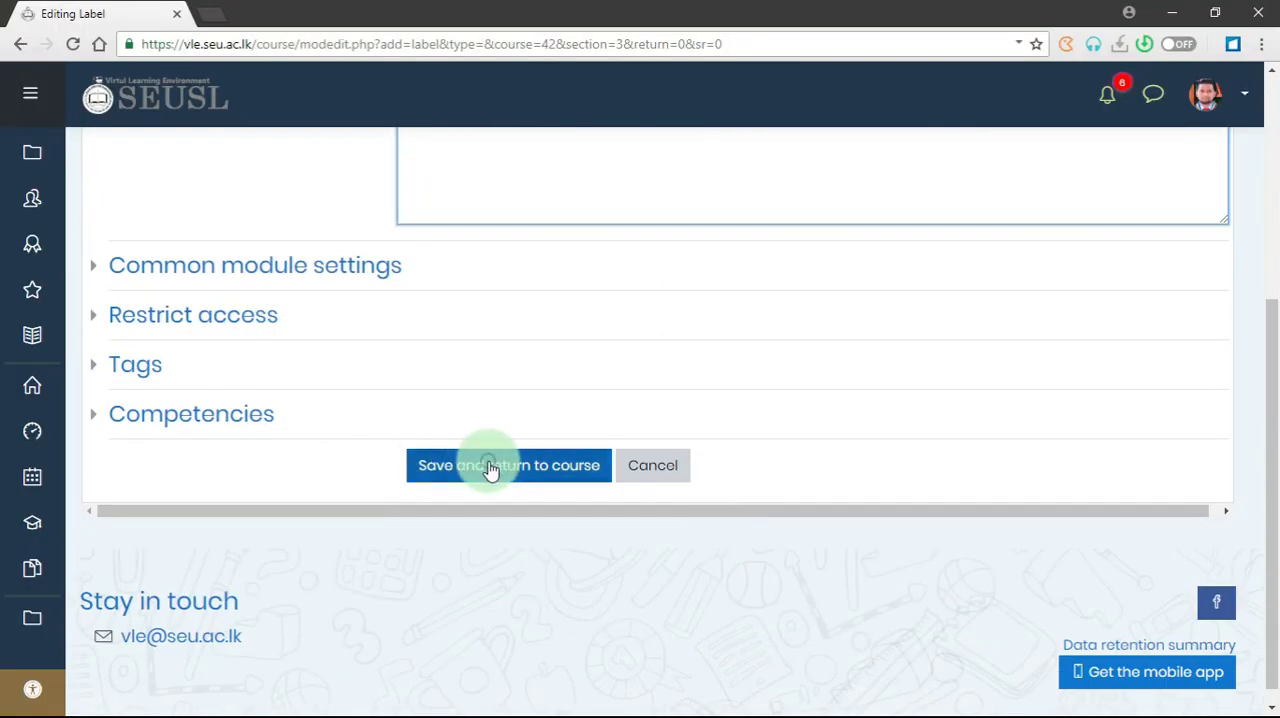
left_click(493, 468)
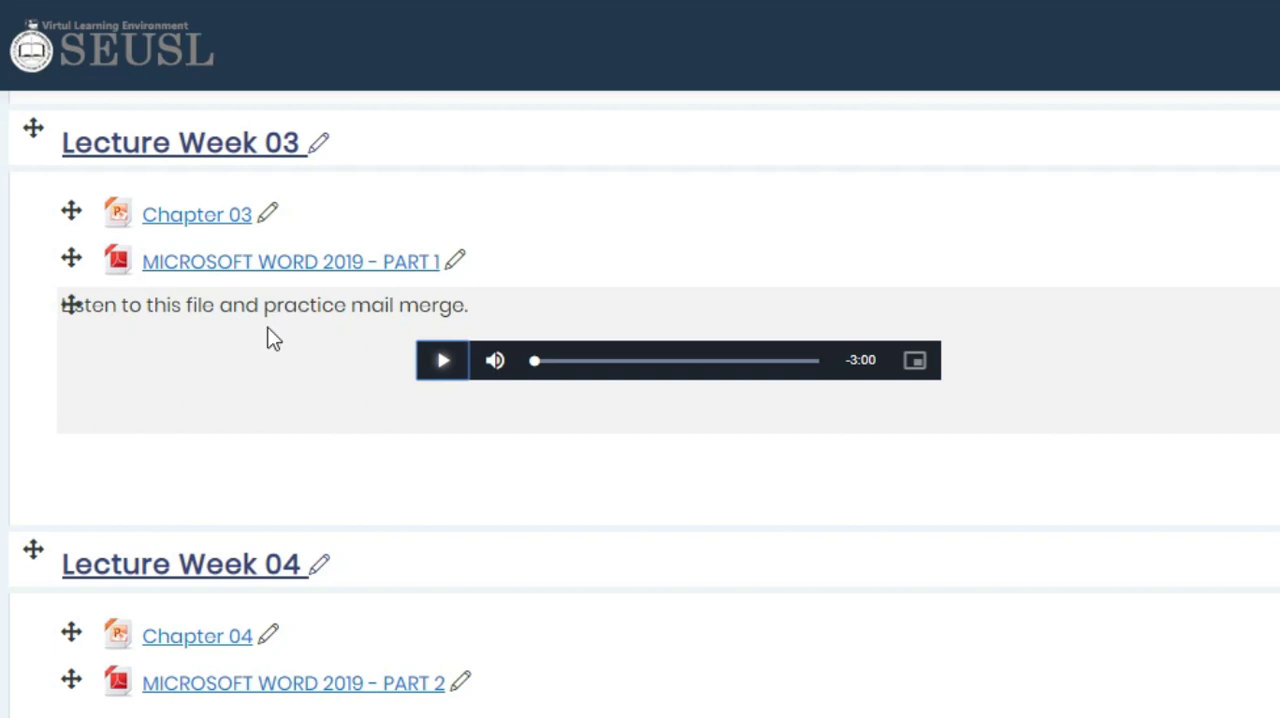
left_click(450, 368)
left_click(449, 372)
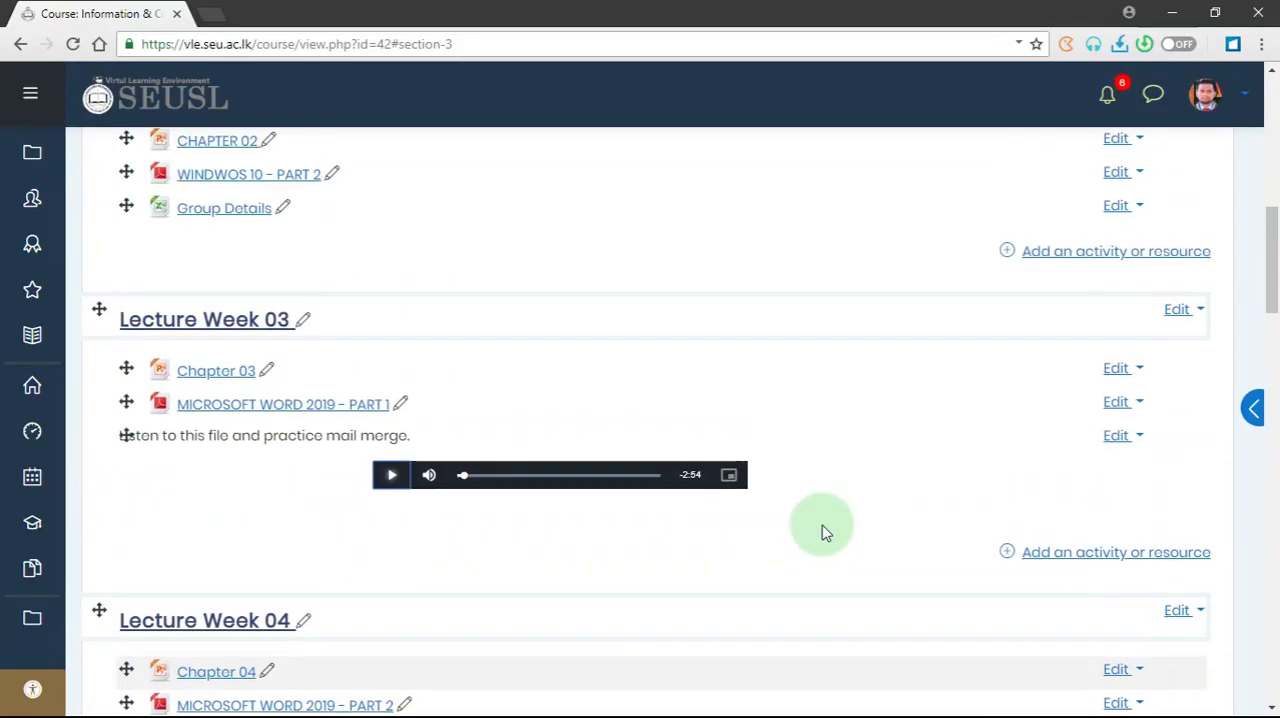
- Switch to File Explorer and open the LECTURE-02 folder inside COURSE STUFF, with the course's Lecture Week 02 section in view
scroll(1067, 449, "up", 1)
scroll(822, 532, "up", 1)
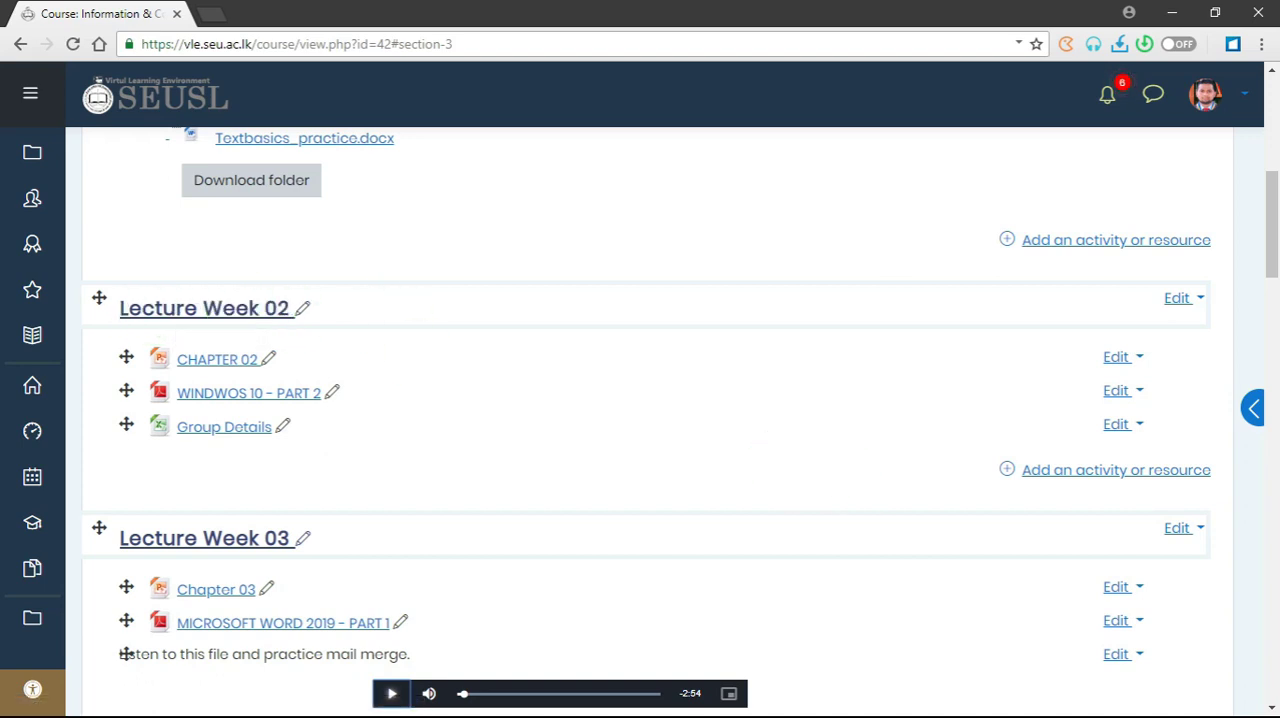
key("alt+Tab")
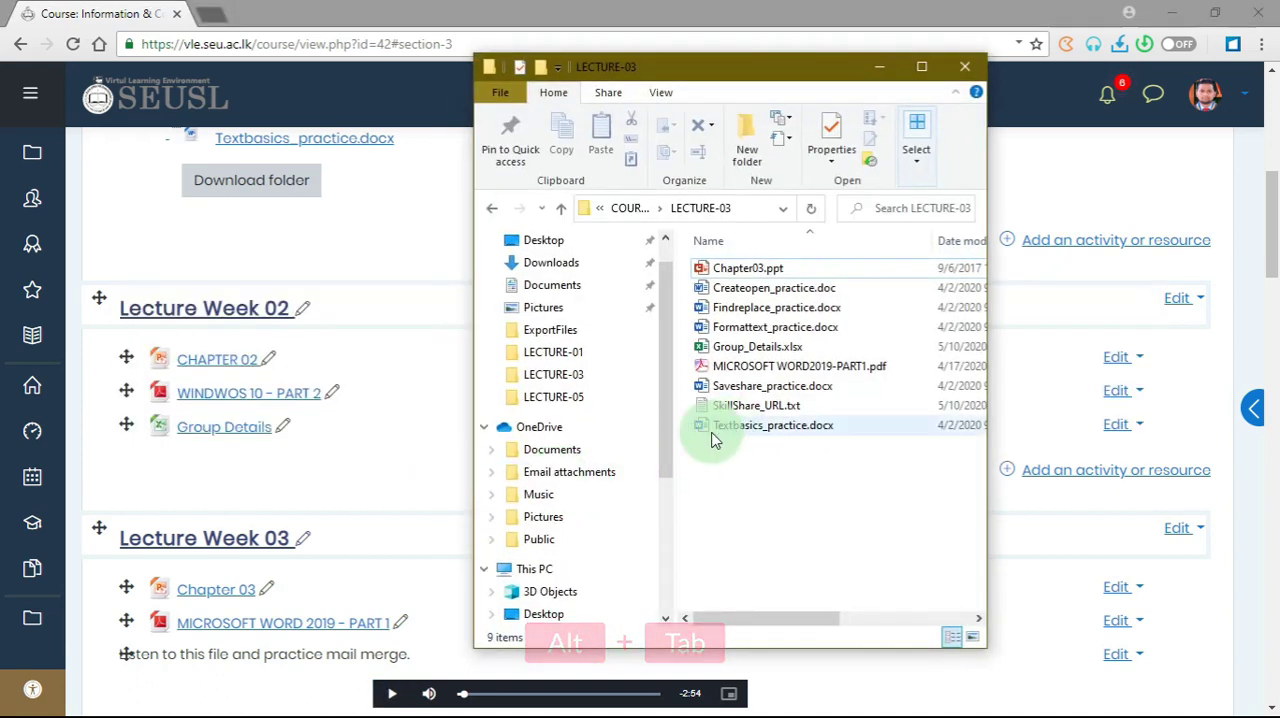
left_click(491, 210)
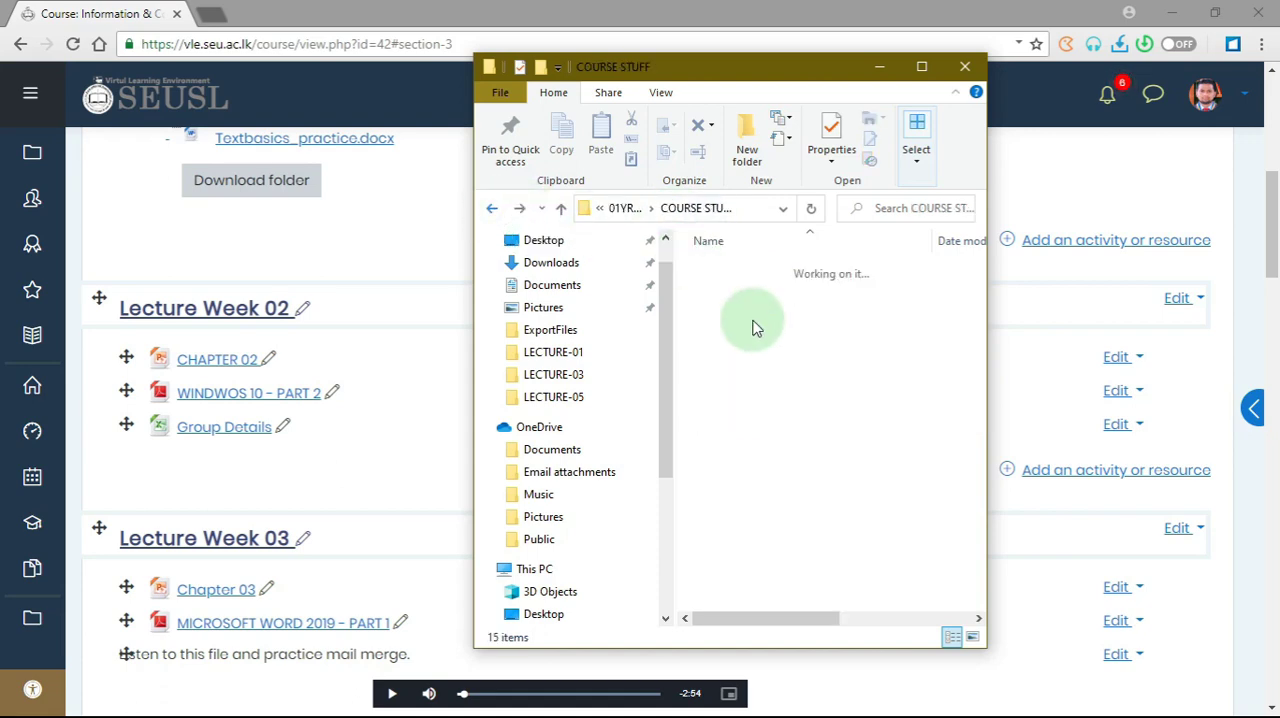
left_click(750, 288)
double_click(750, 288)
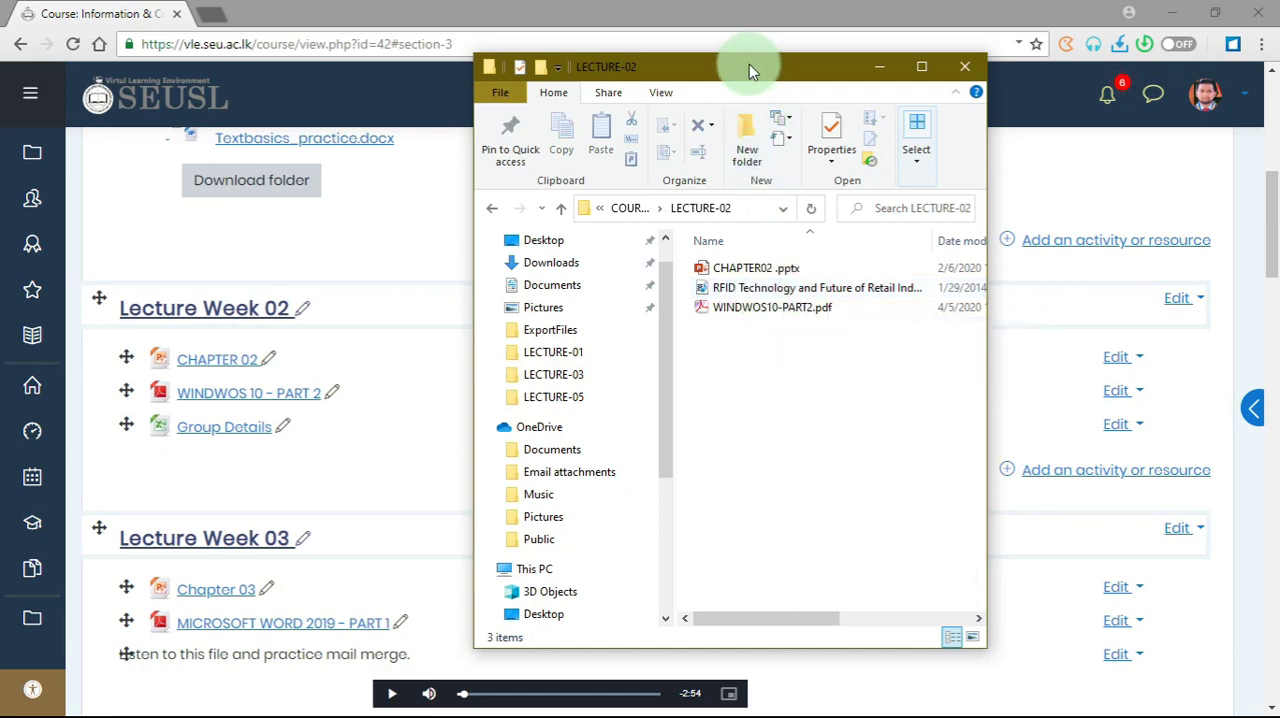
- Upload "RFID Technology and Future of Retail Industry.mp4" from the LECTURE-02 folder to Lecture Week 02 as media on the course page
left_click_drag(749, 66, 1013, 109)
left_click(965, 320)
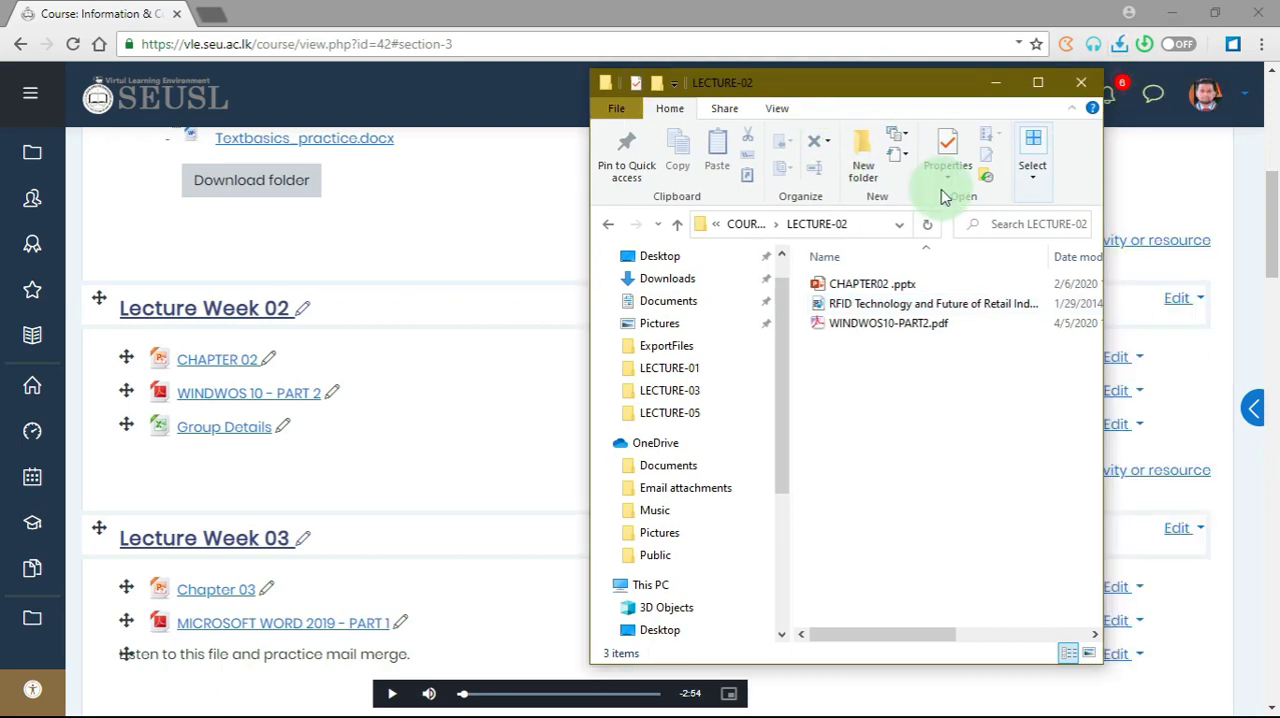
double_click(1029, 88)
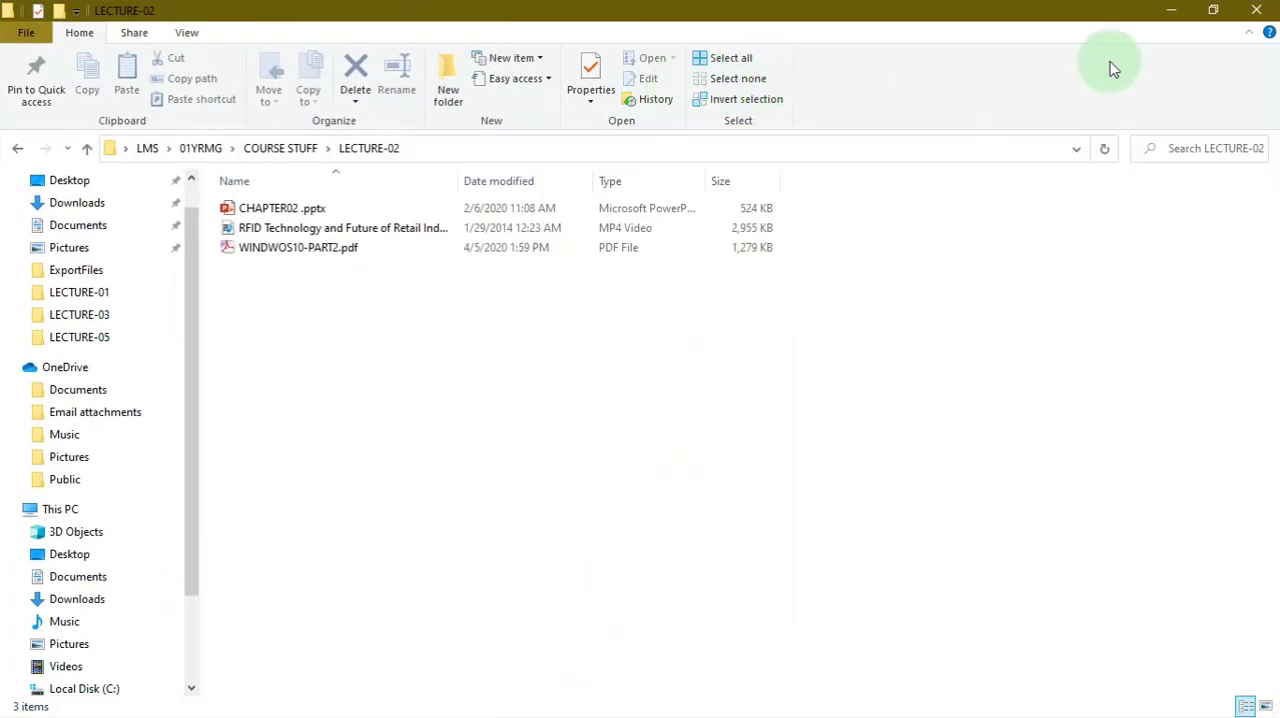
left_click(1217, 18)
left_click_drag(912, 88, 991, 113)
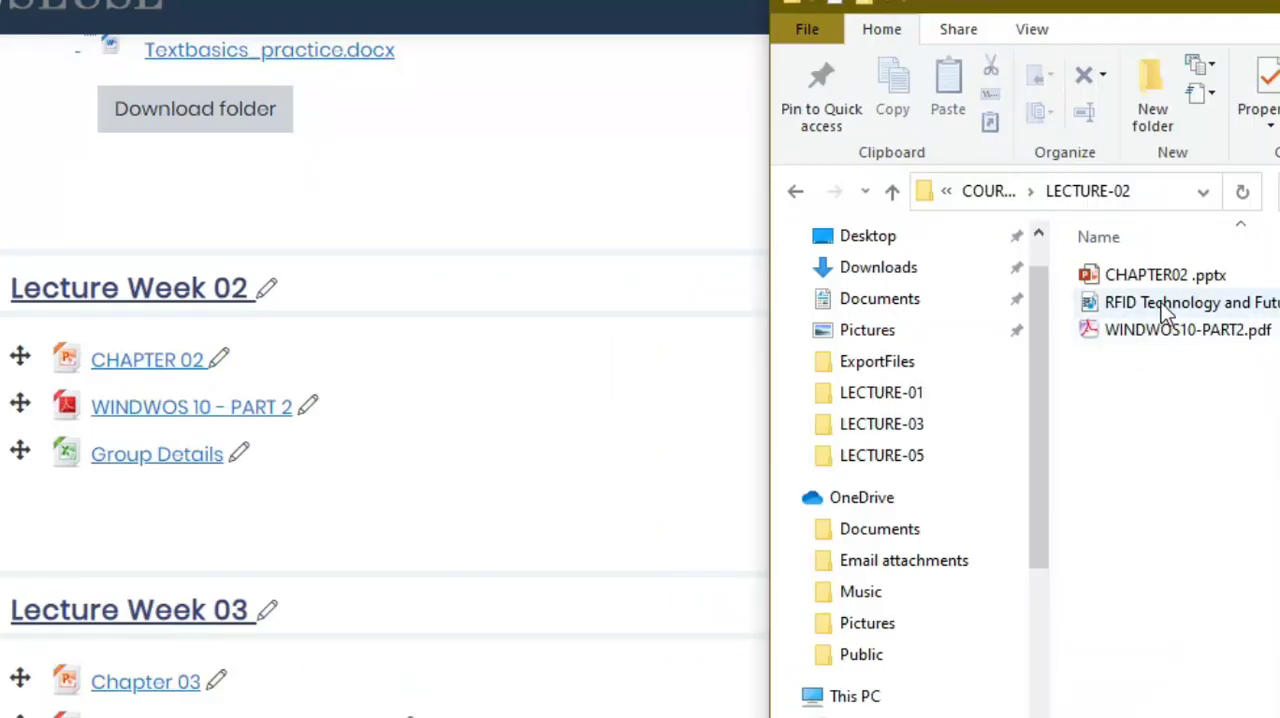
left_click_drag(1162, 305, 434, 514)
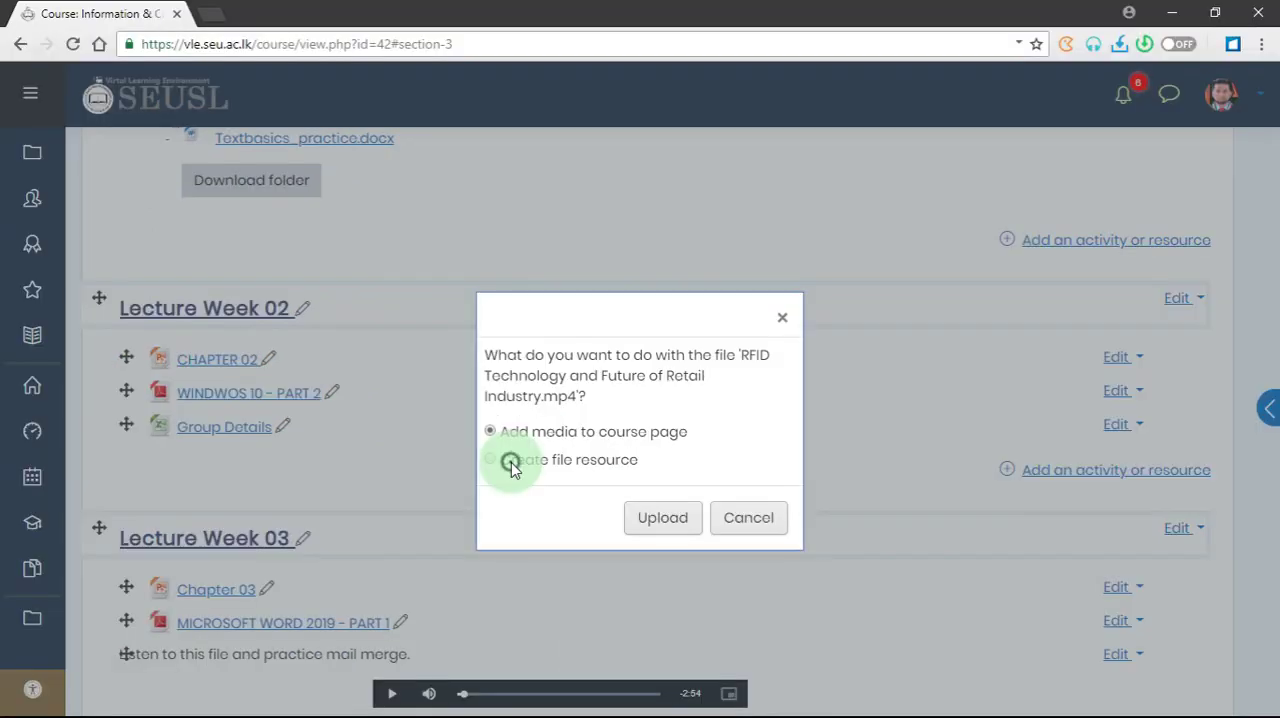
left_click(511, 462)
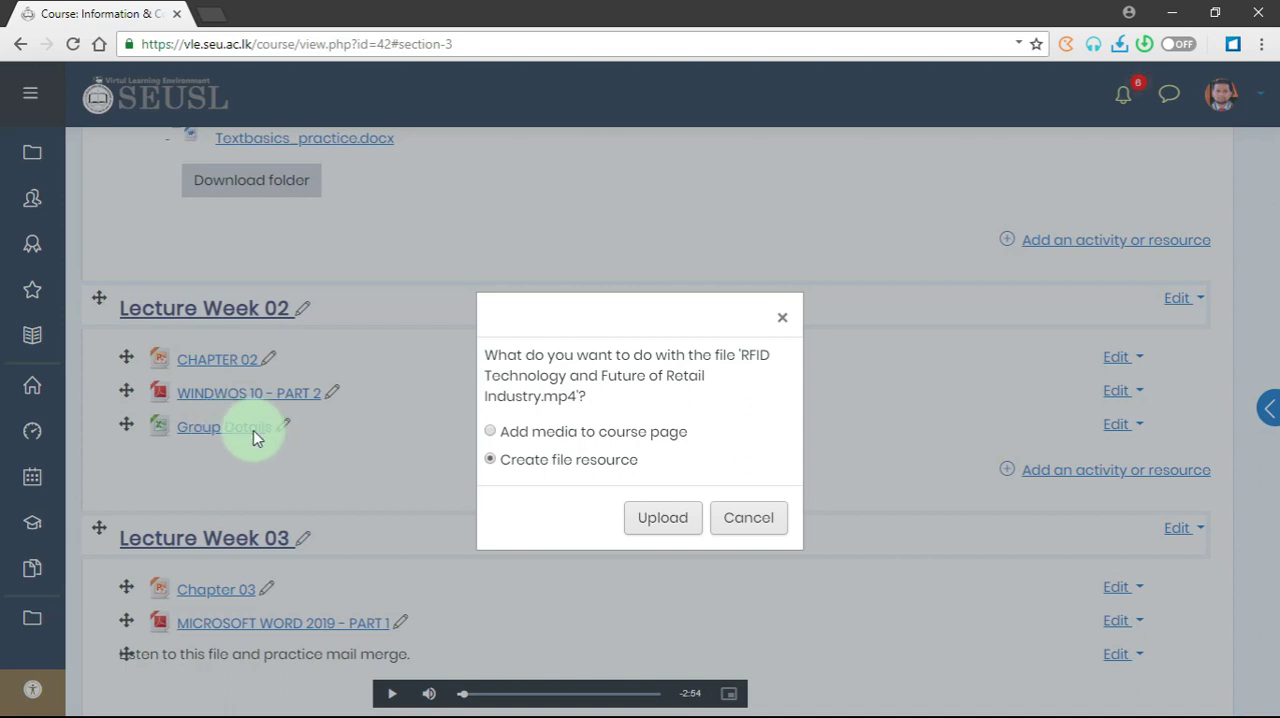
left_click(534, 436)
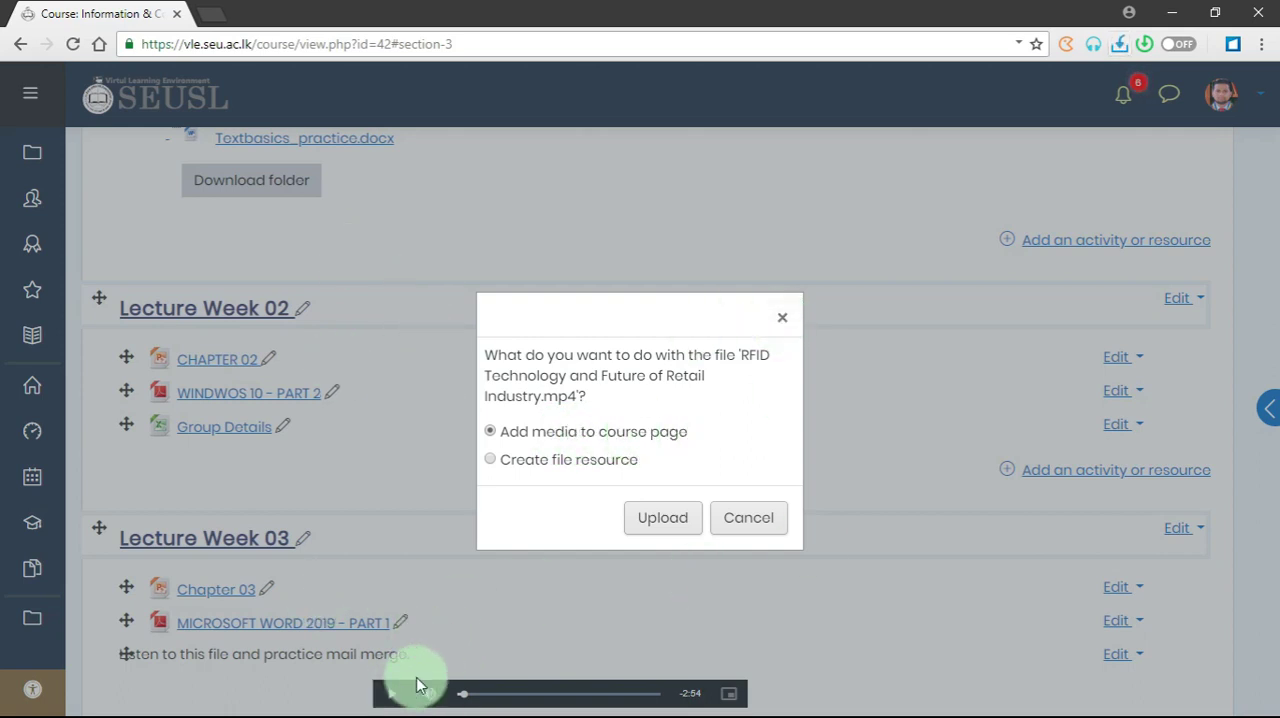
left_click(664, 530)
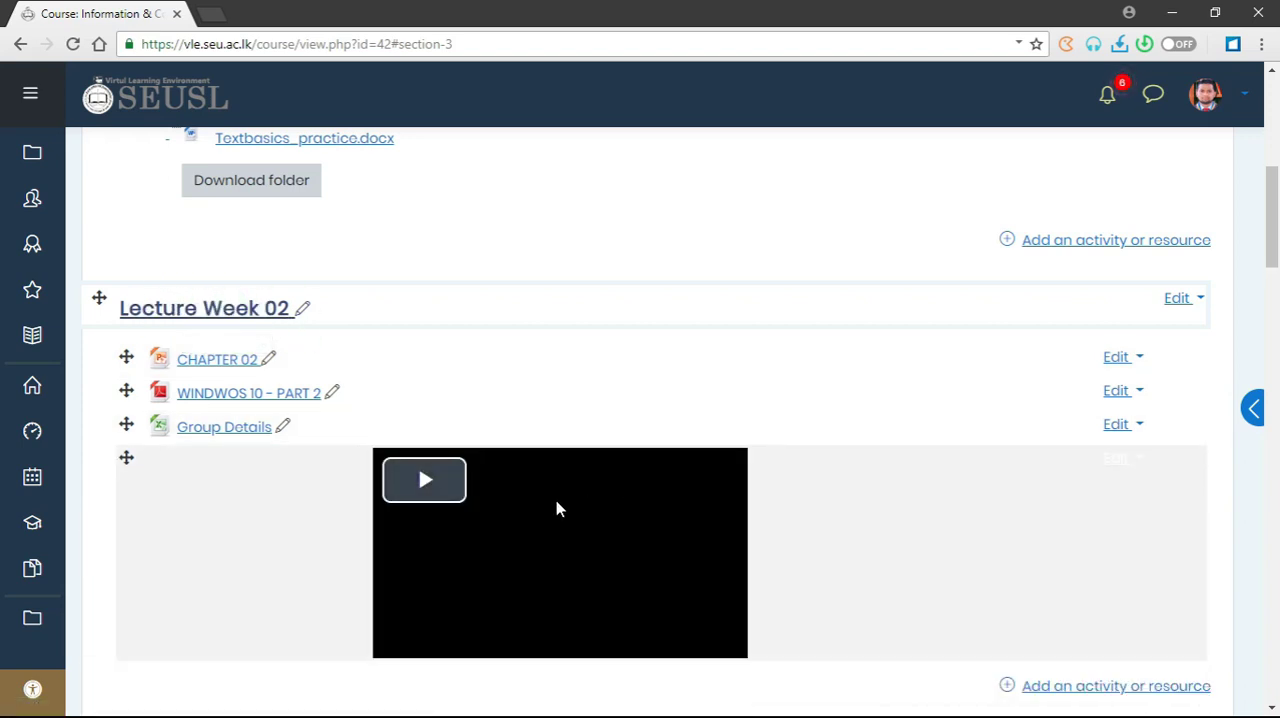
- Briefly play and pause the embedded RFID video in Lecture Week 02
scroll(558, 550, "down", 2)
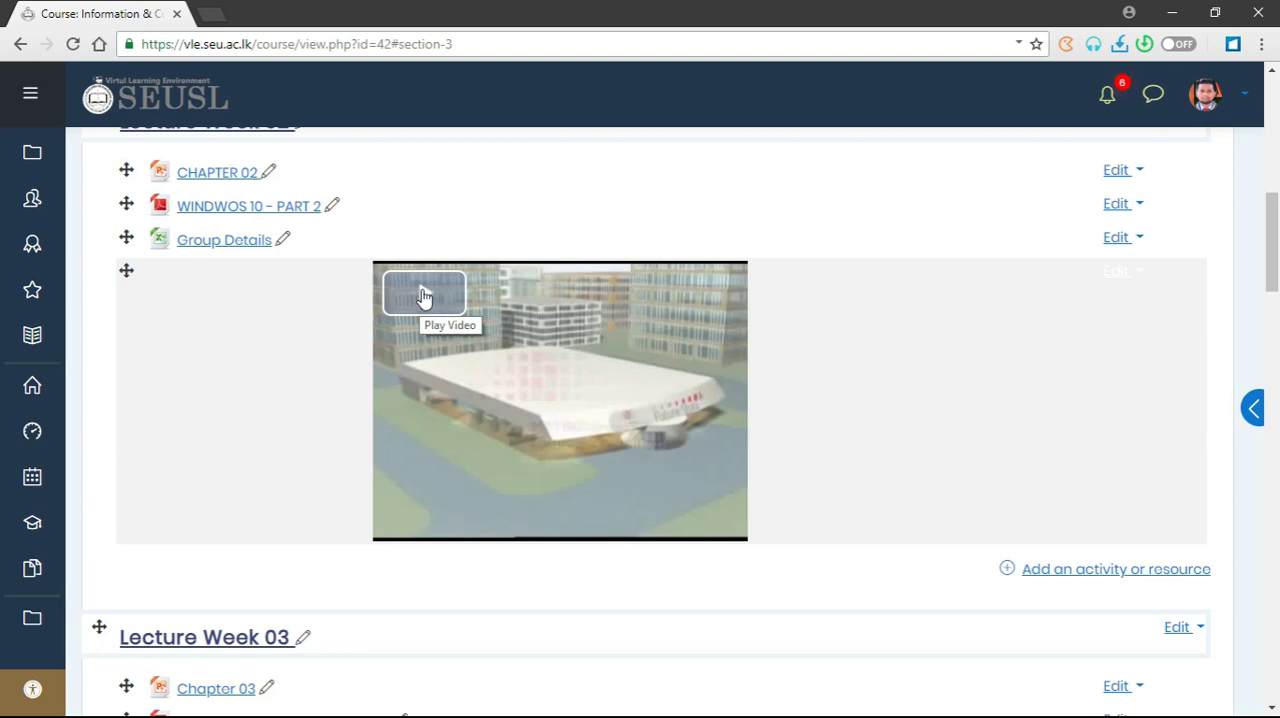
left_click(422, 294)
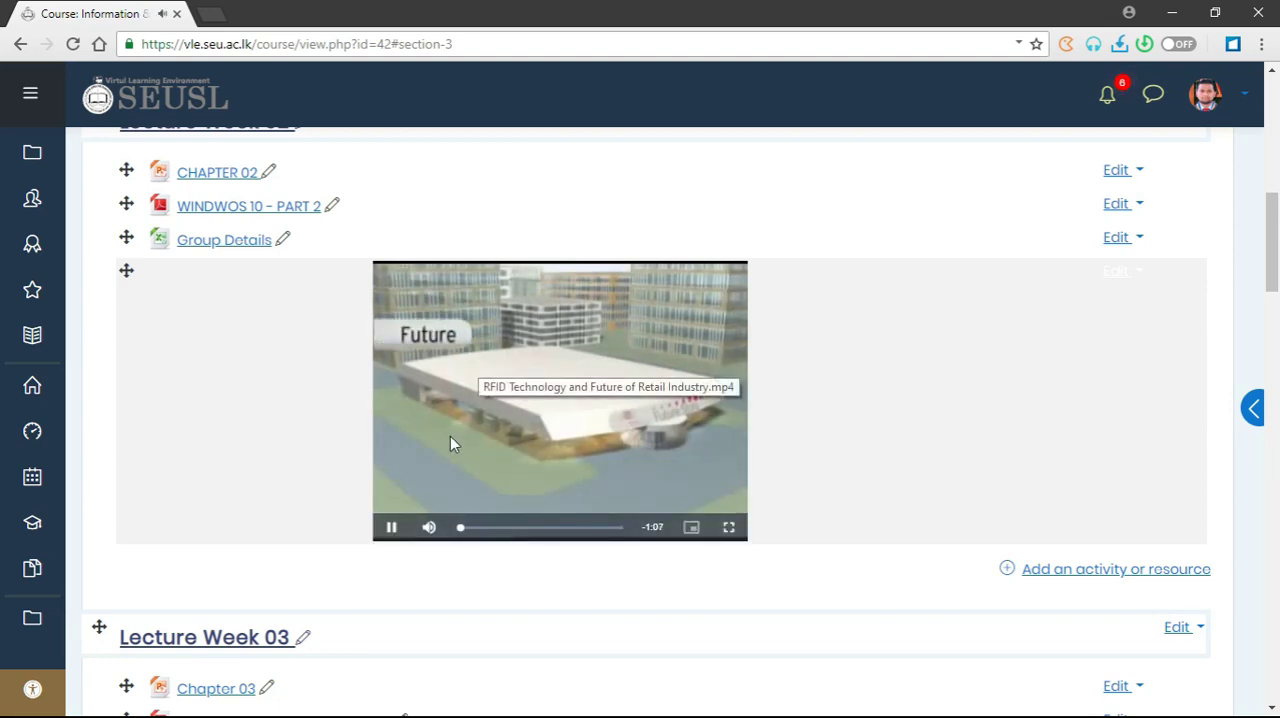
left_click(391, 528)
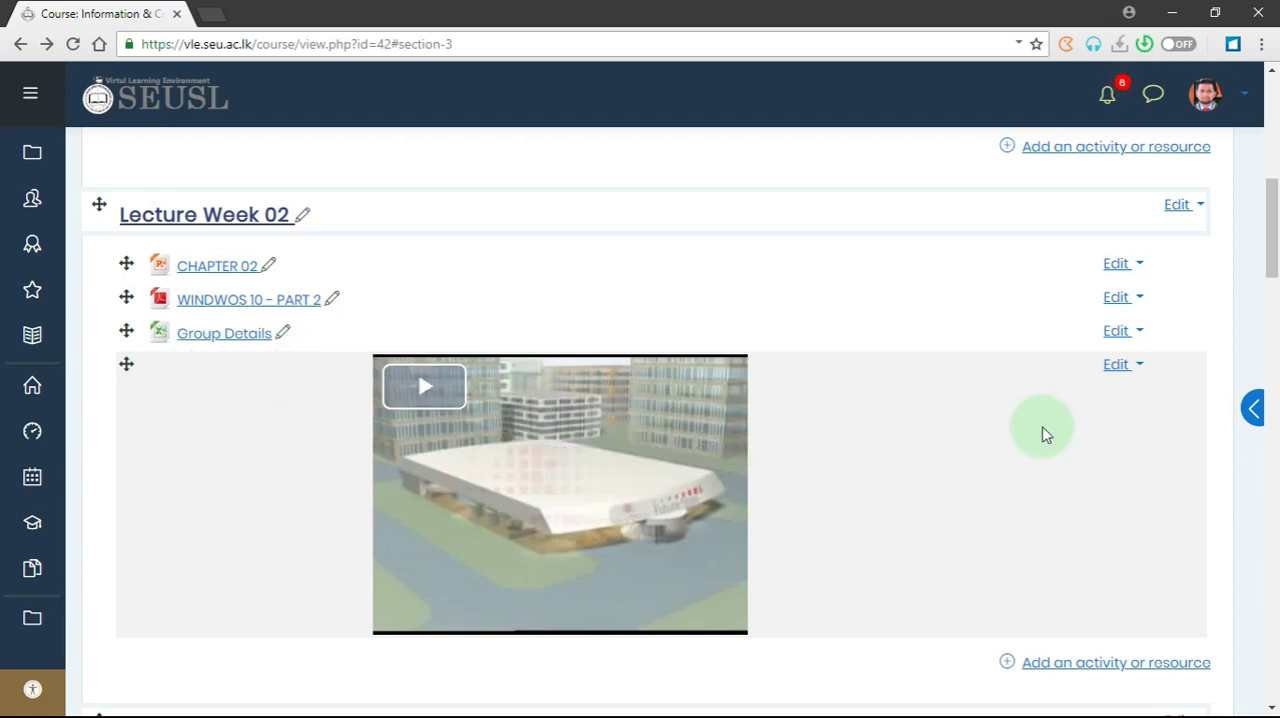
- Open the settings of the Lecture Week 02 video label and insert an empty line above the video link
left_click(1127, 366)
left_click(1090, 408)
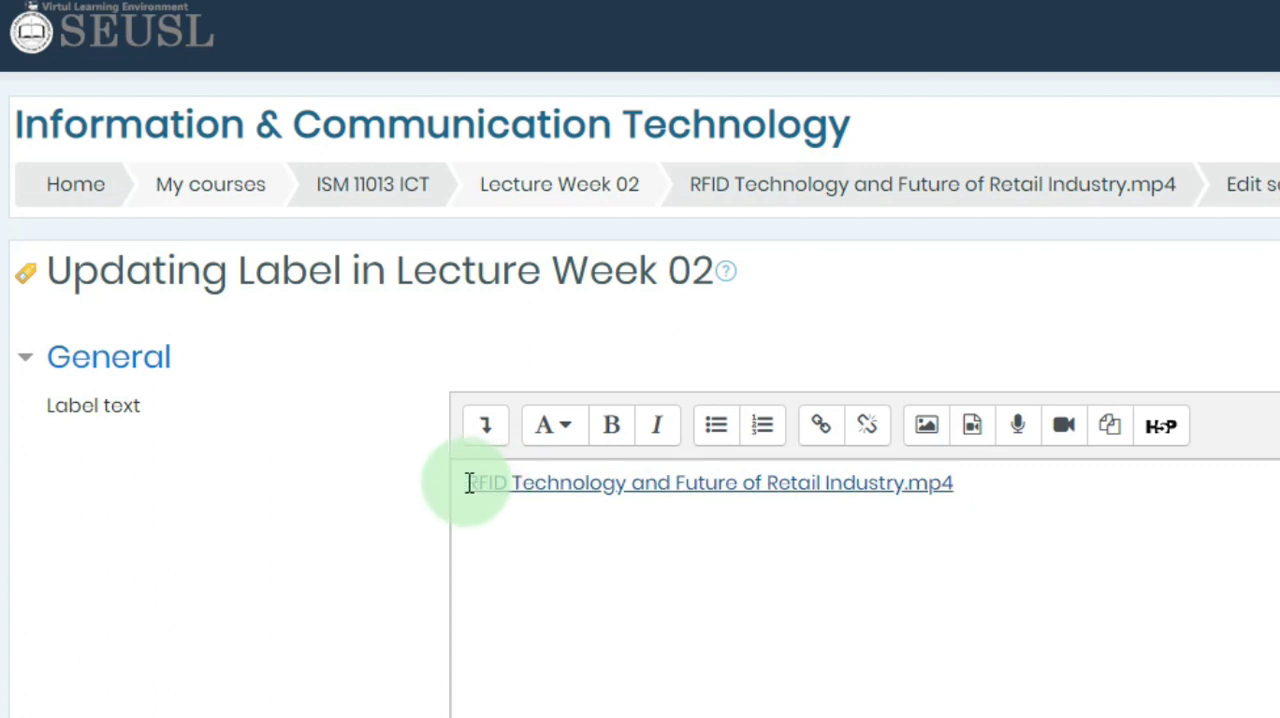
left_click(467, 480)
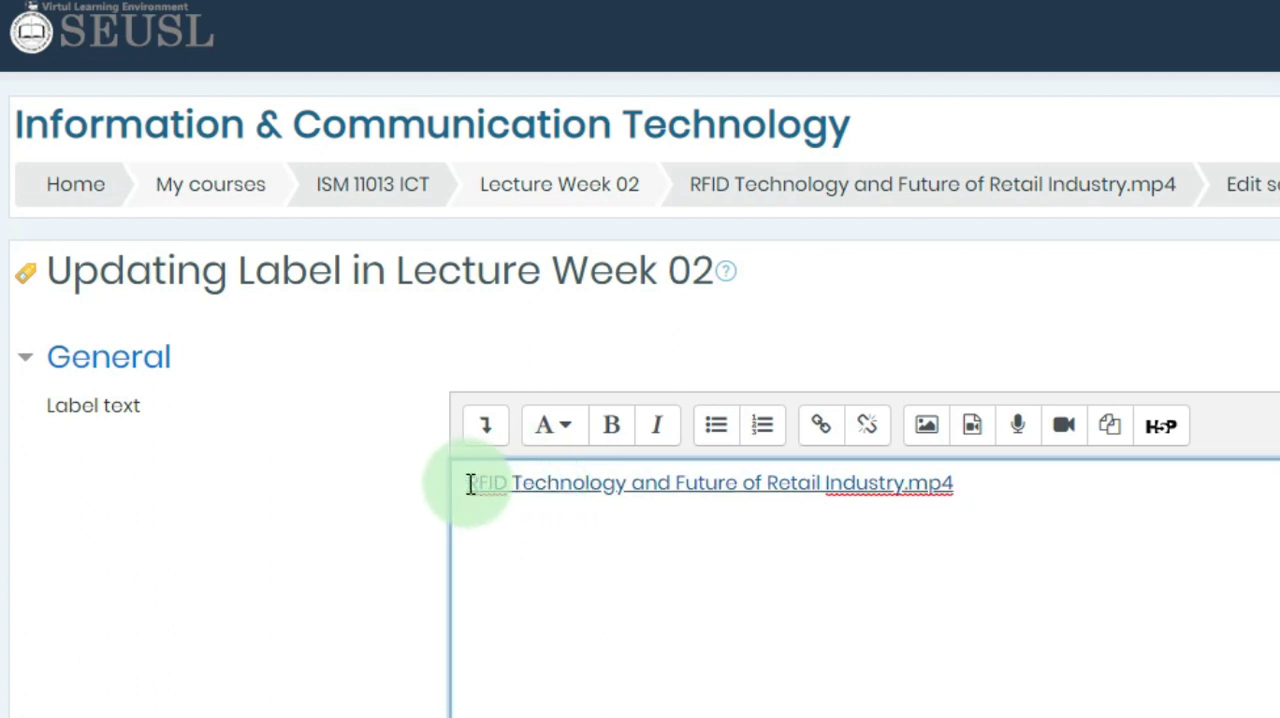
left_click(467, 483)
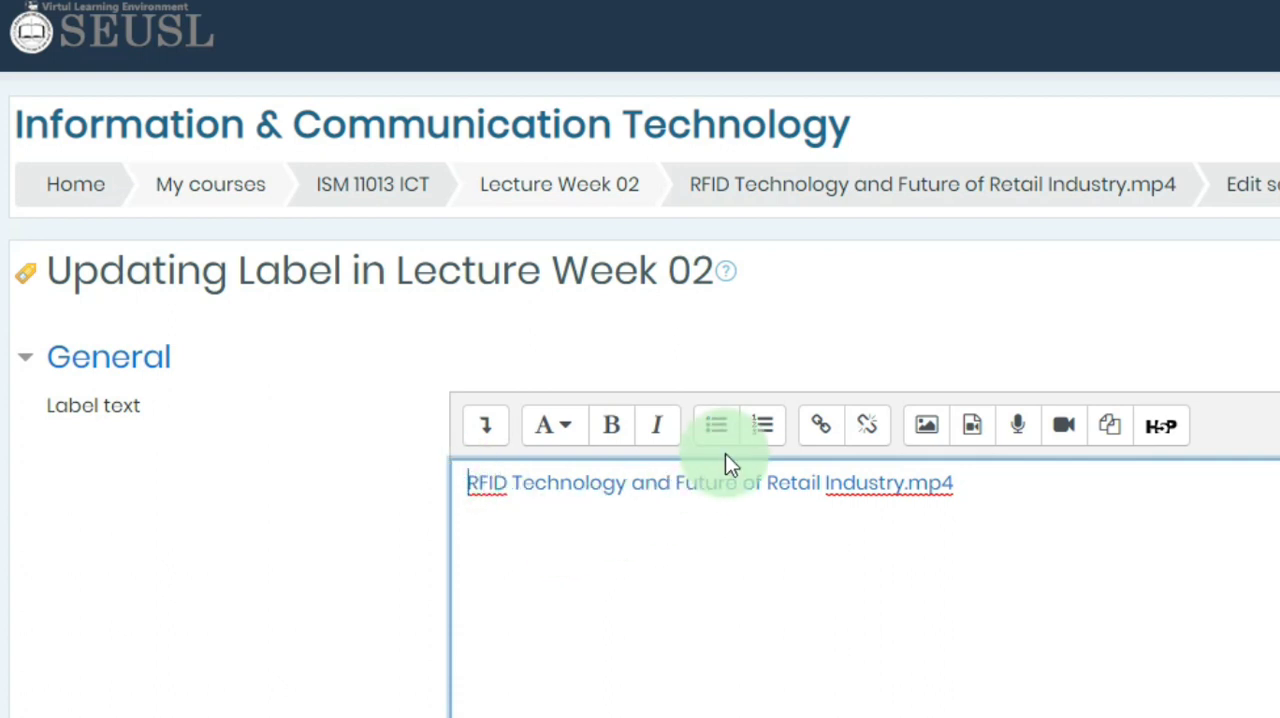
key("Return")
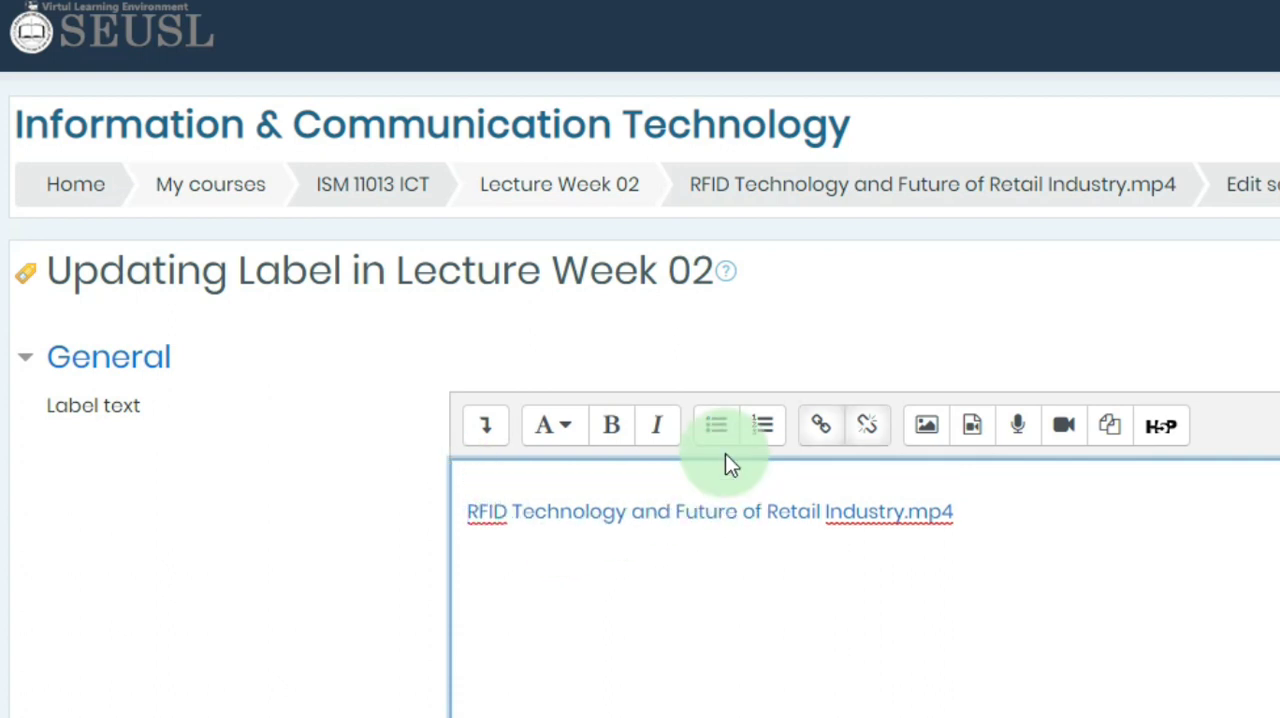
key("Up")
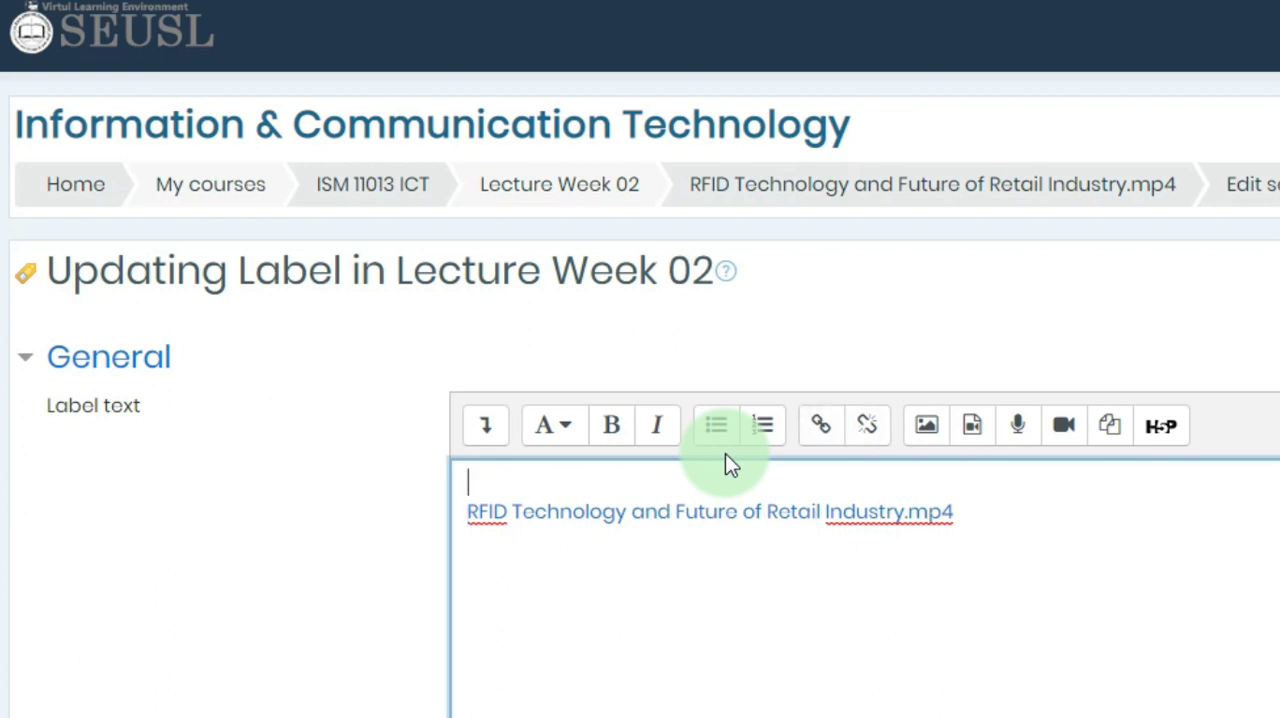
- Copy the link text as the plain-text title "RFID Technology and Future of Retail Industry" above the video link, and save the label
left_click(1017, 509)
left_click_drag(965, 513, 451, 514)
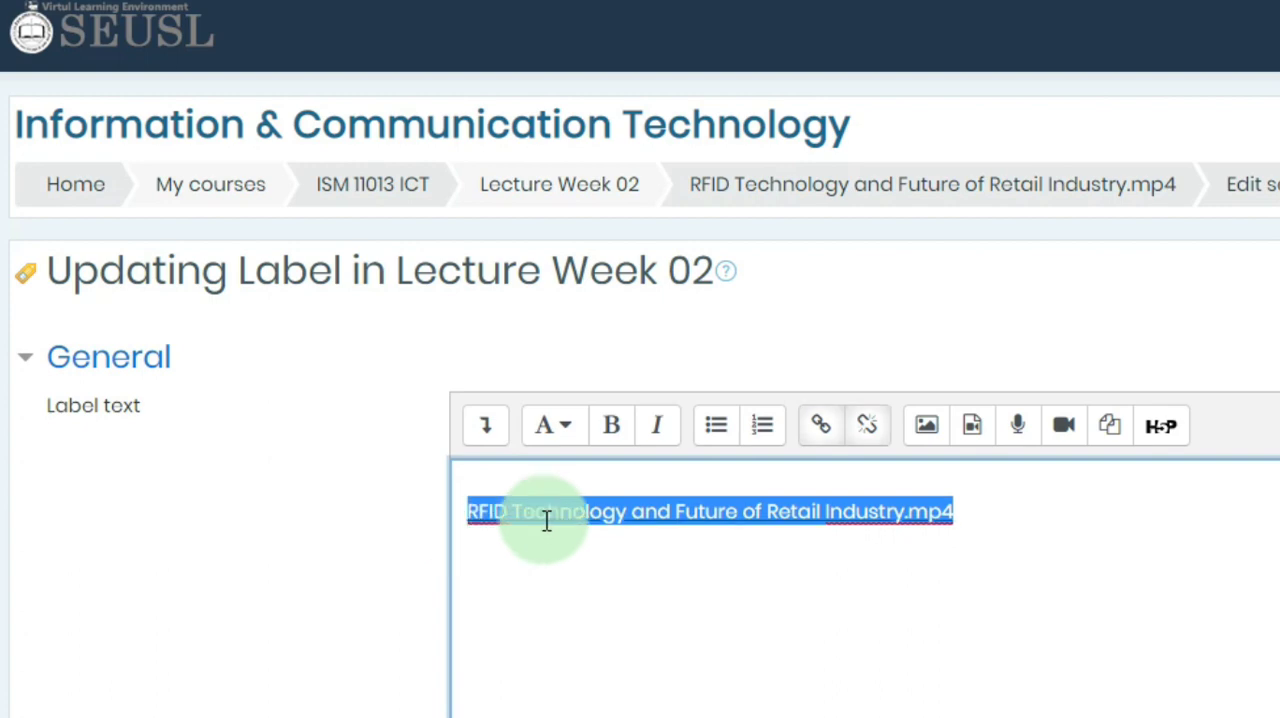
right_click(597, 514)
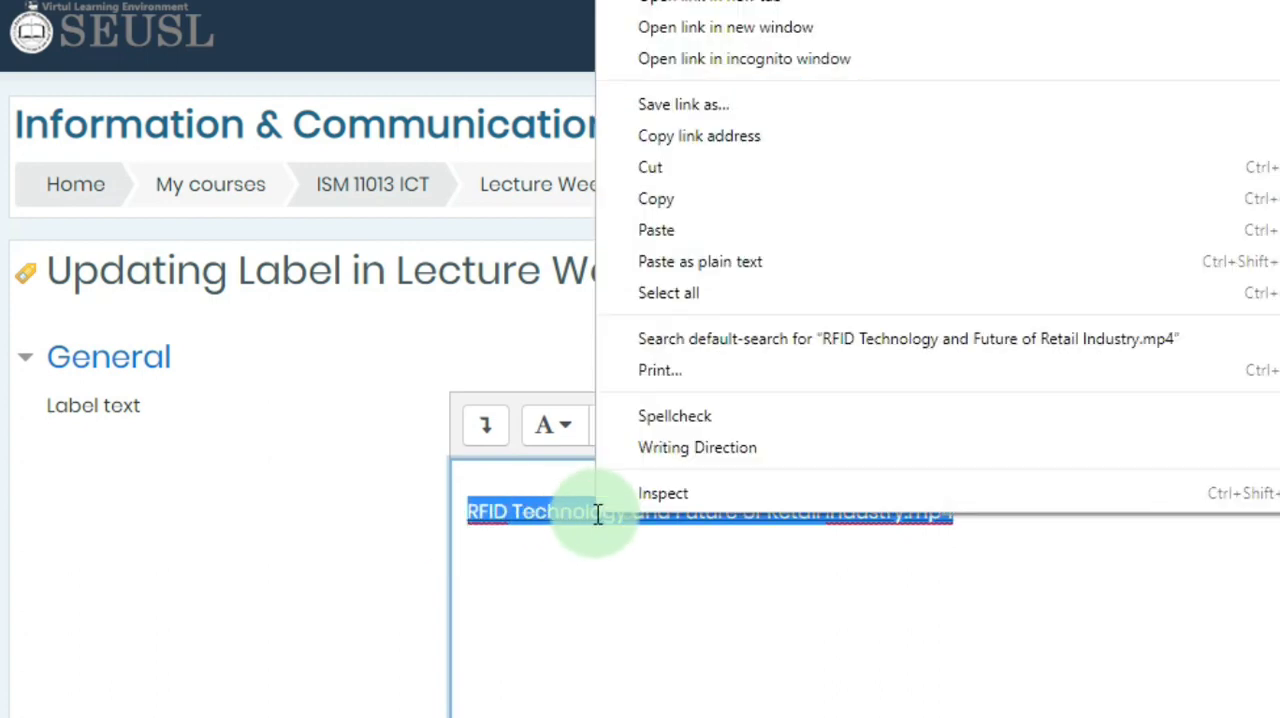
left_click(667, 205)
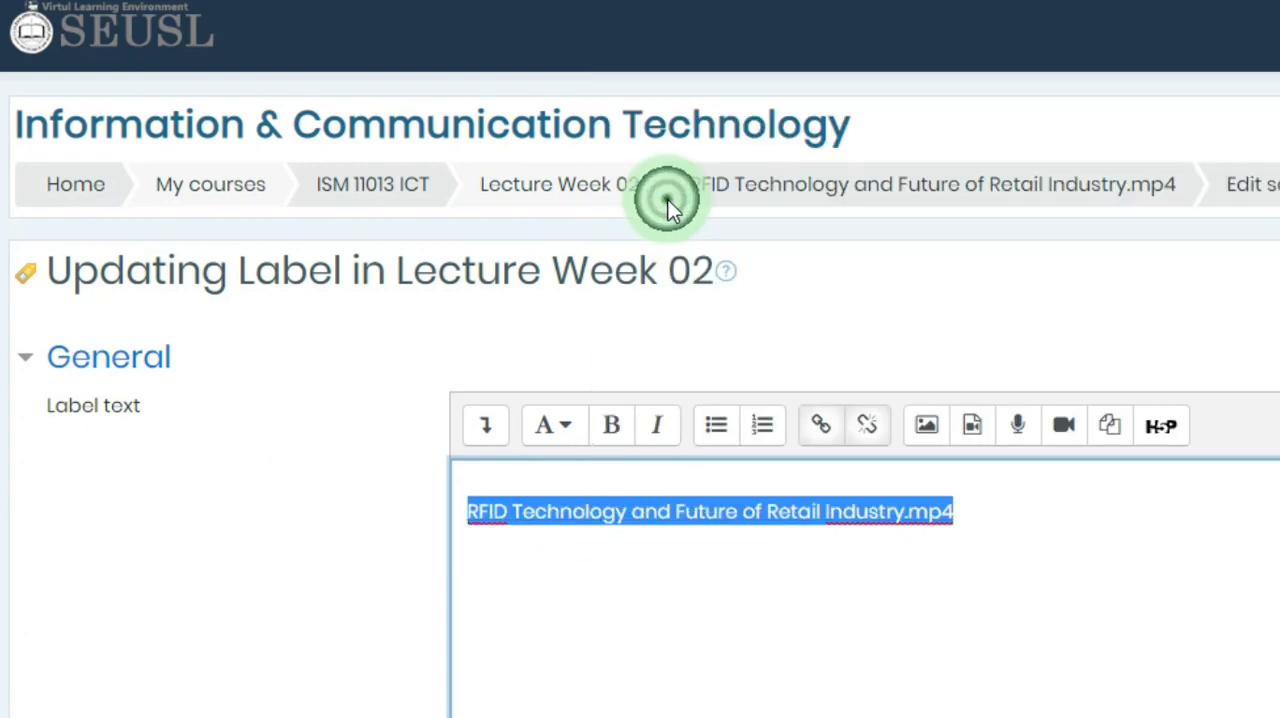
left_click(493, 483)
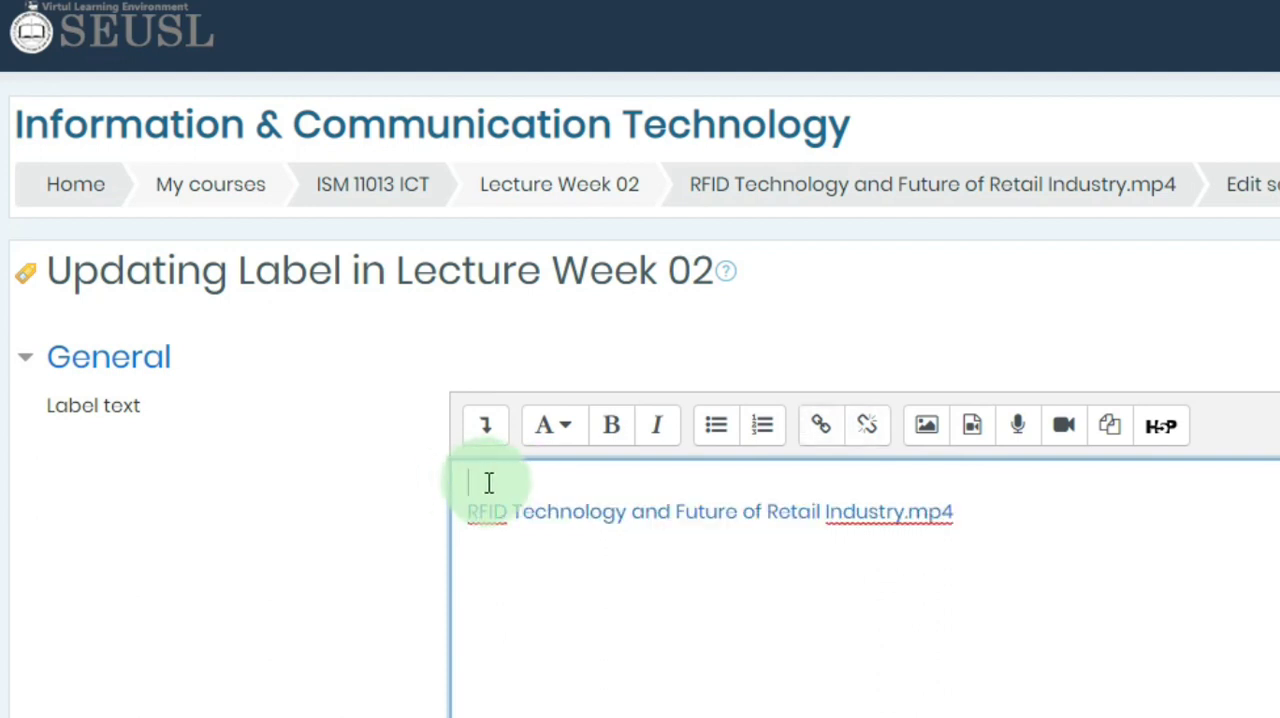
right_click(489, 483)
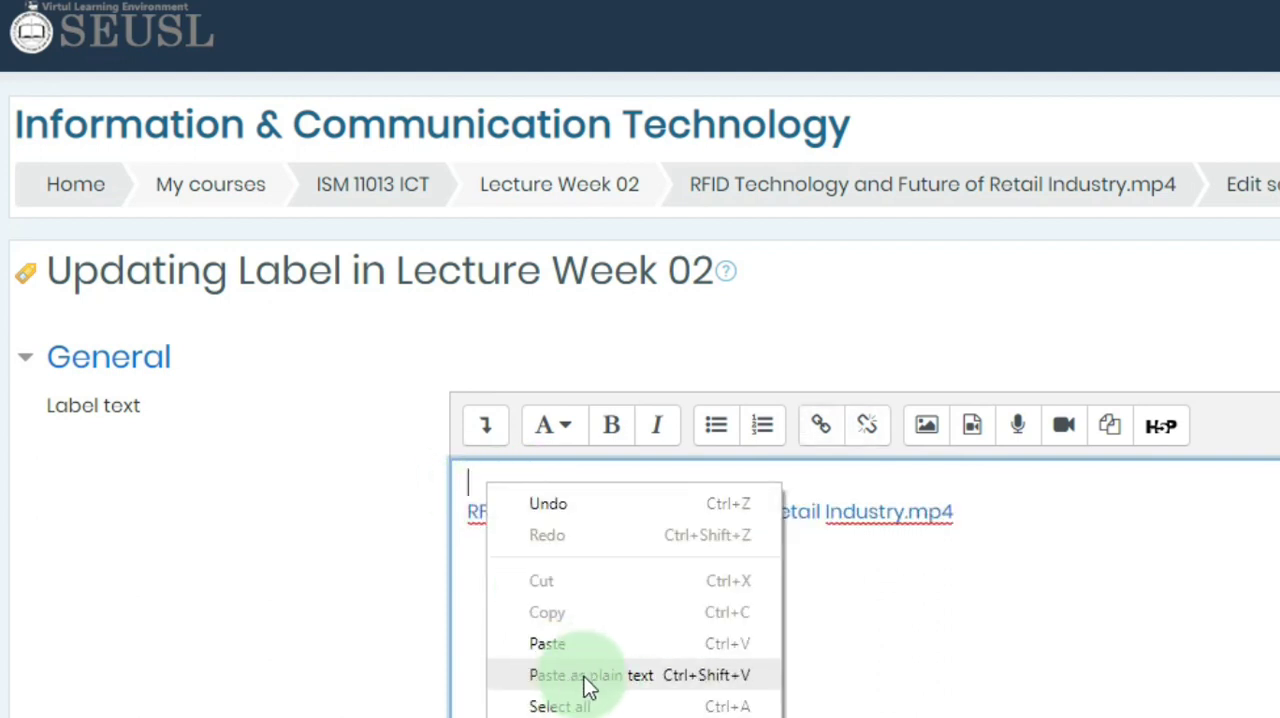
left_click(640, 686)
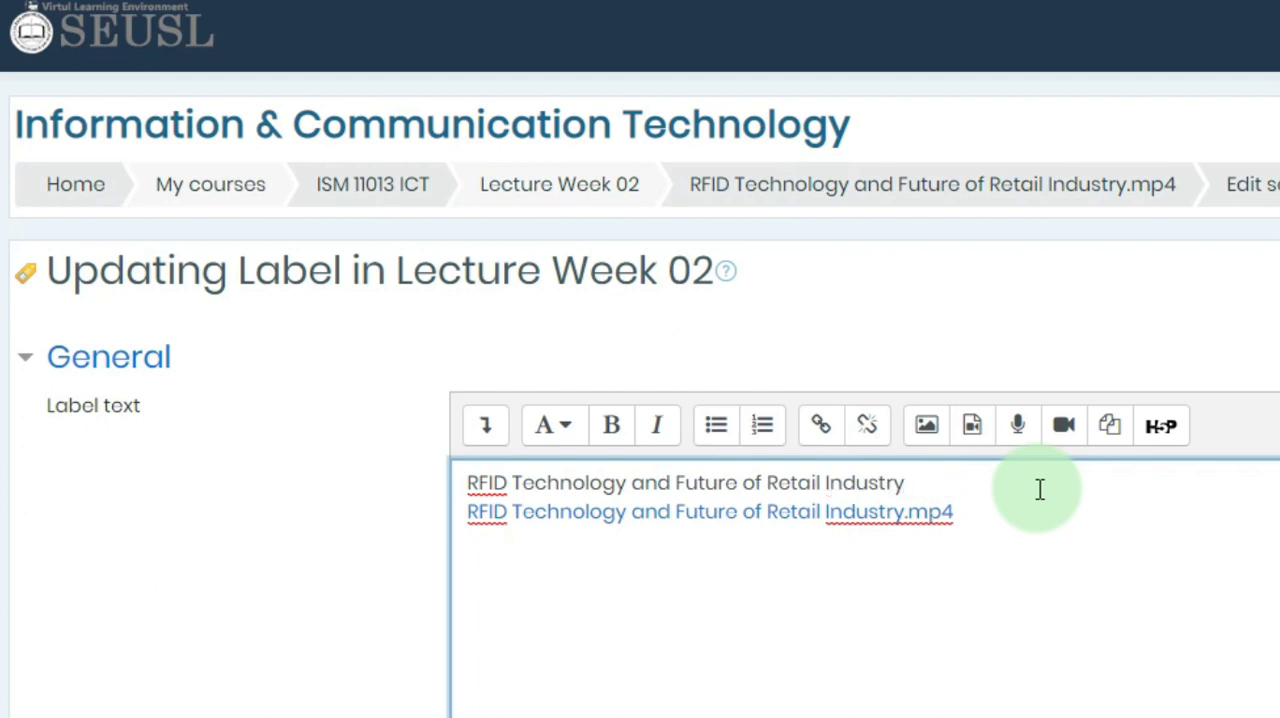
scroll(827, 627, "down", 4)
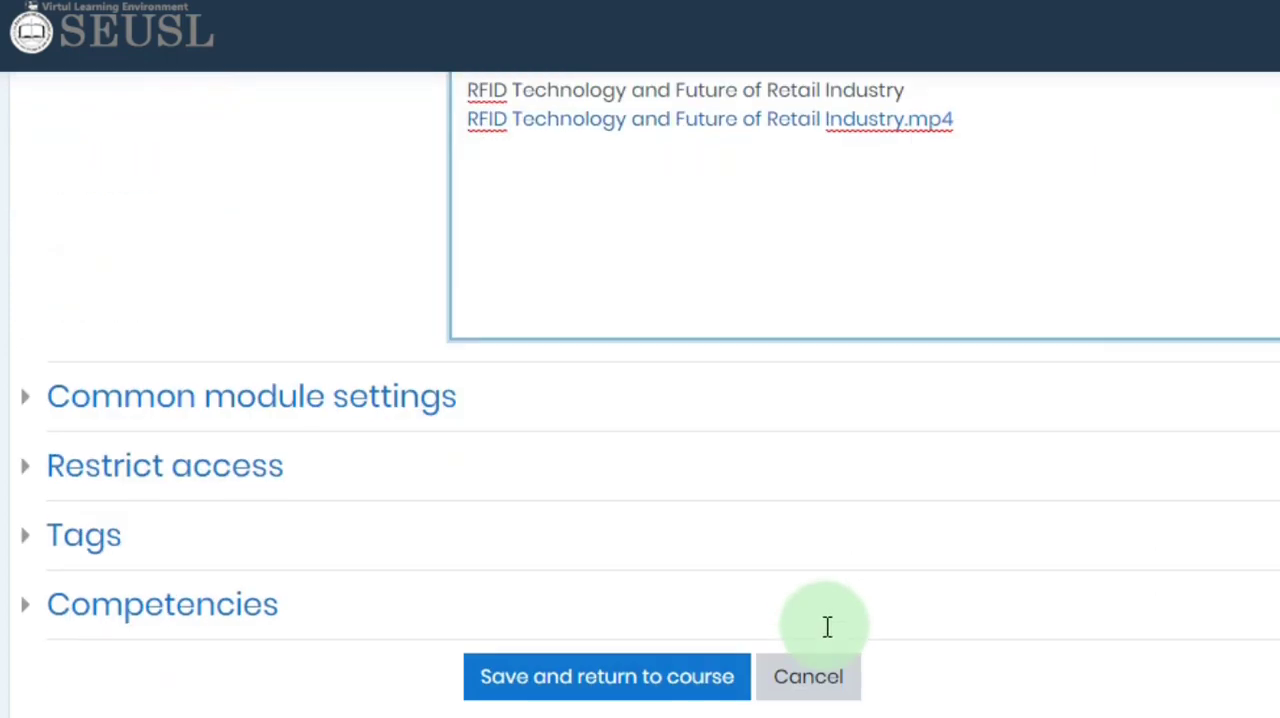
left_click(665, 690)
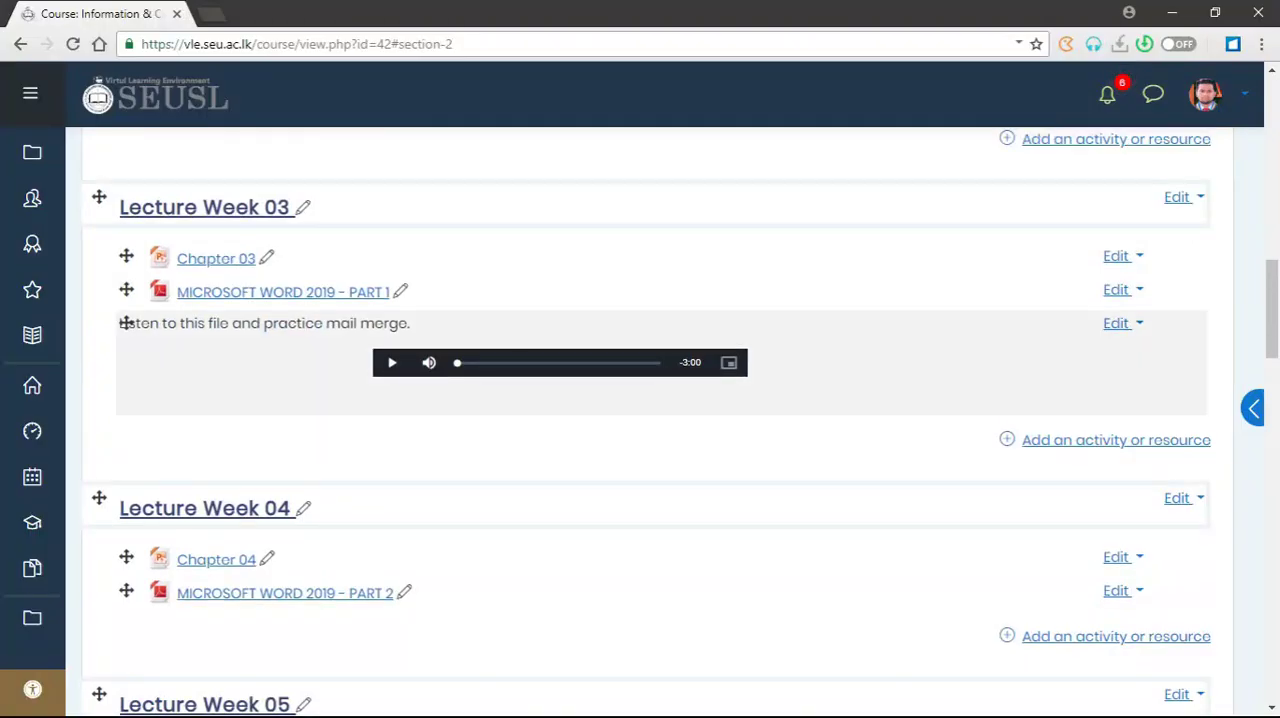
- Add a new Page resource to Lecture Week 06 and name it "Past Paper Questions"
scroll(125, 323, "down", 5)
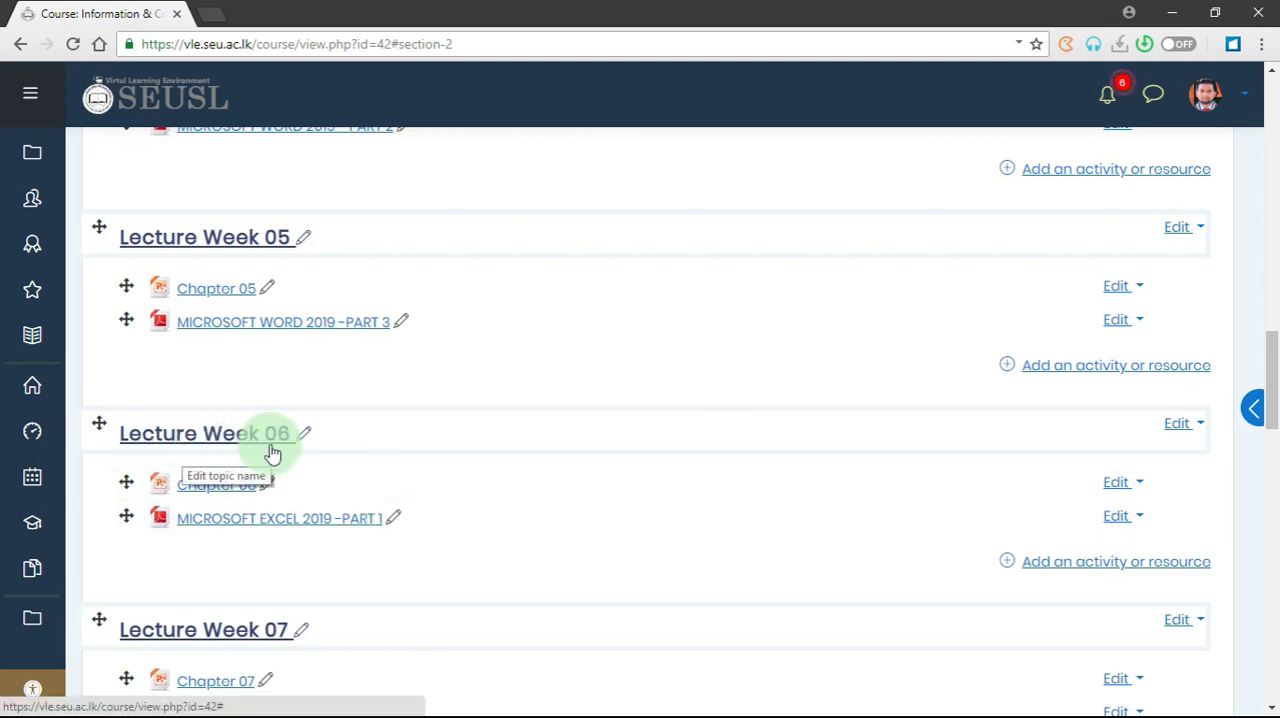
scroll(465, 445, "down", 1)
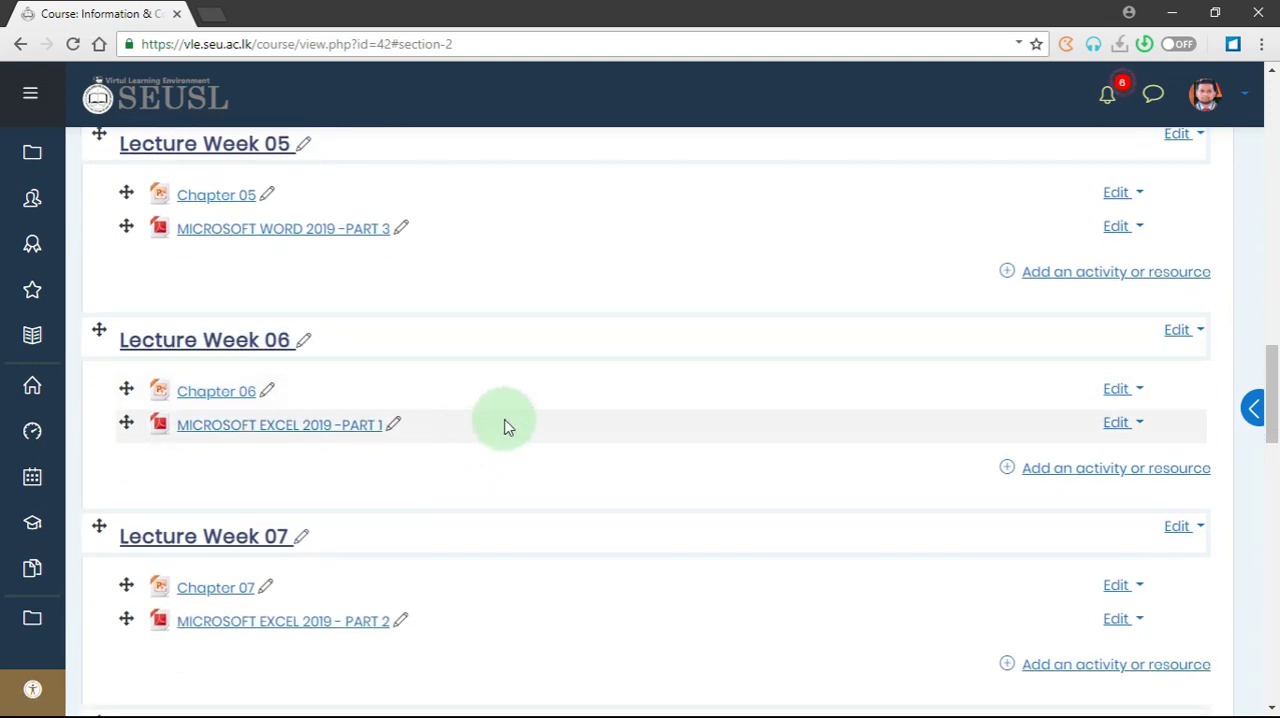
left_click(1091, 470)
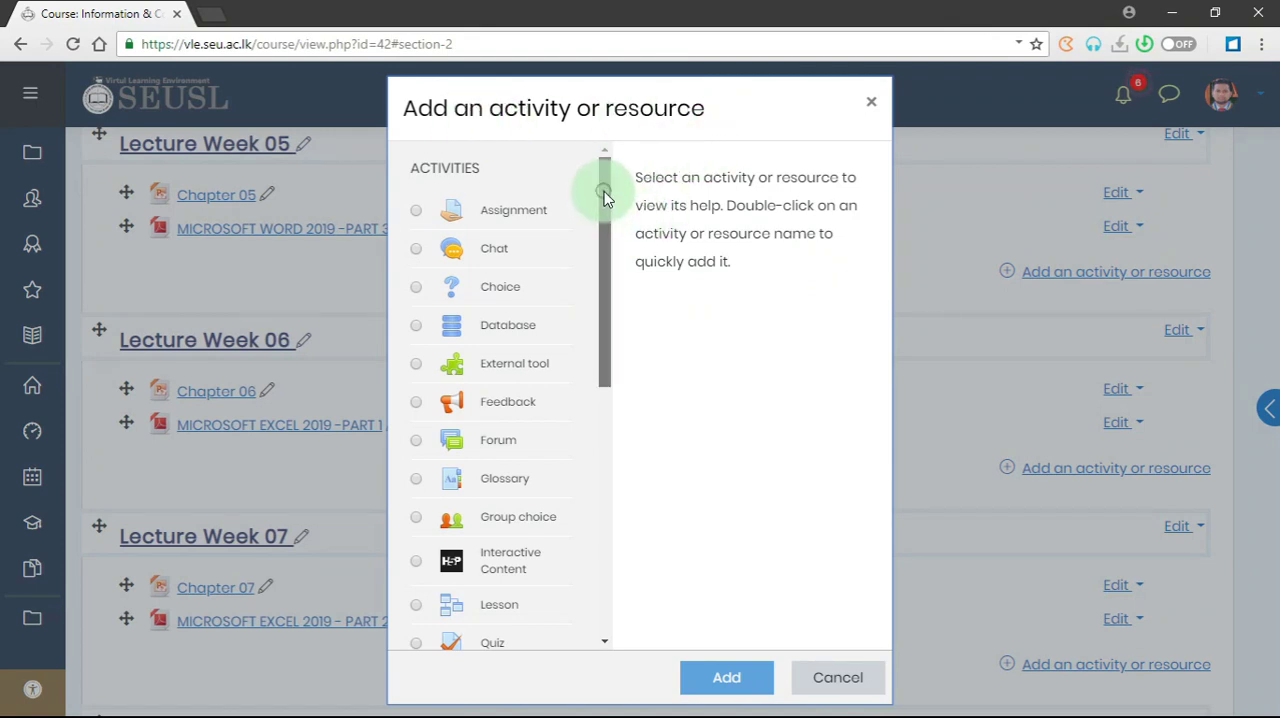
left_click_drag(603, 192, 629, 477)
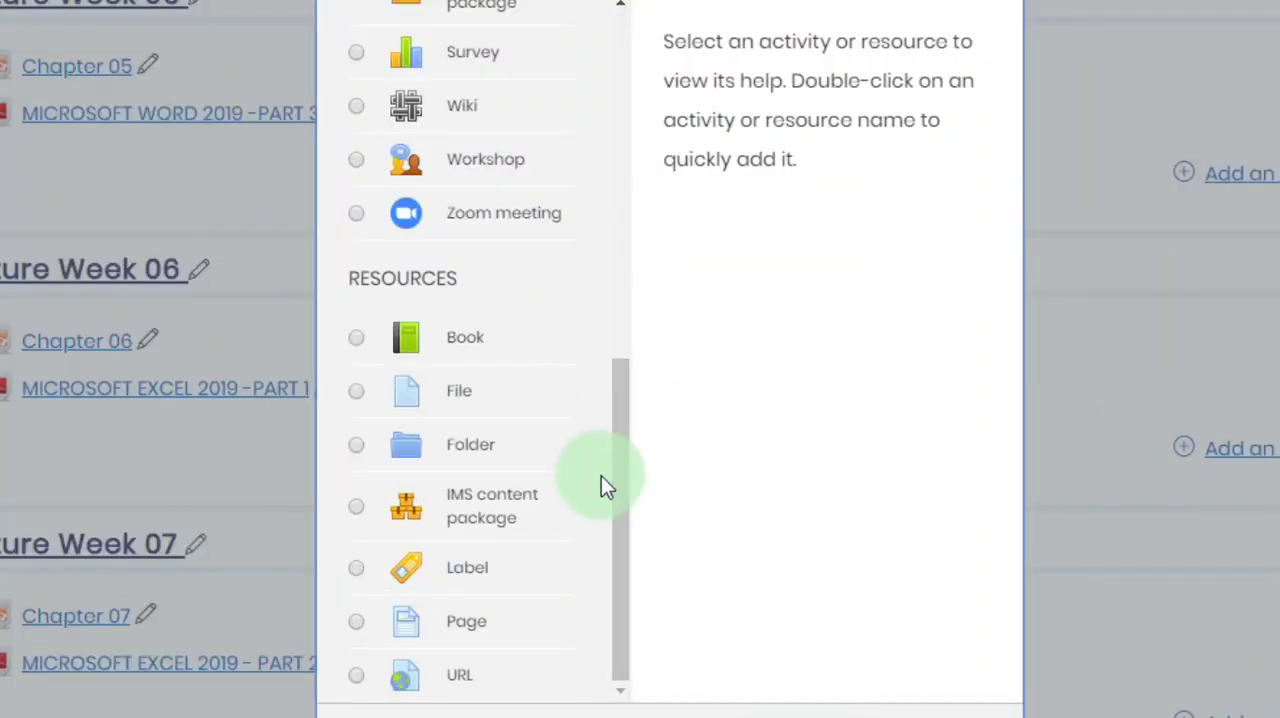
left_click(489, 624)
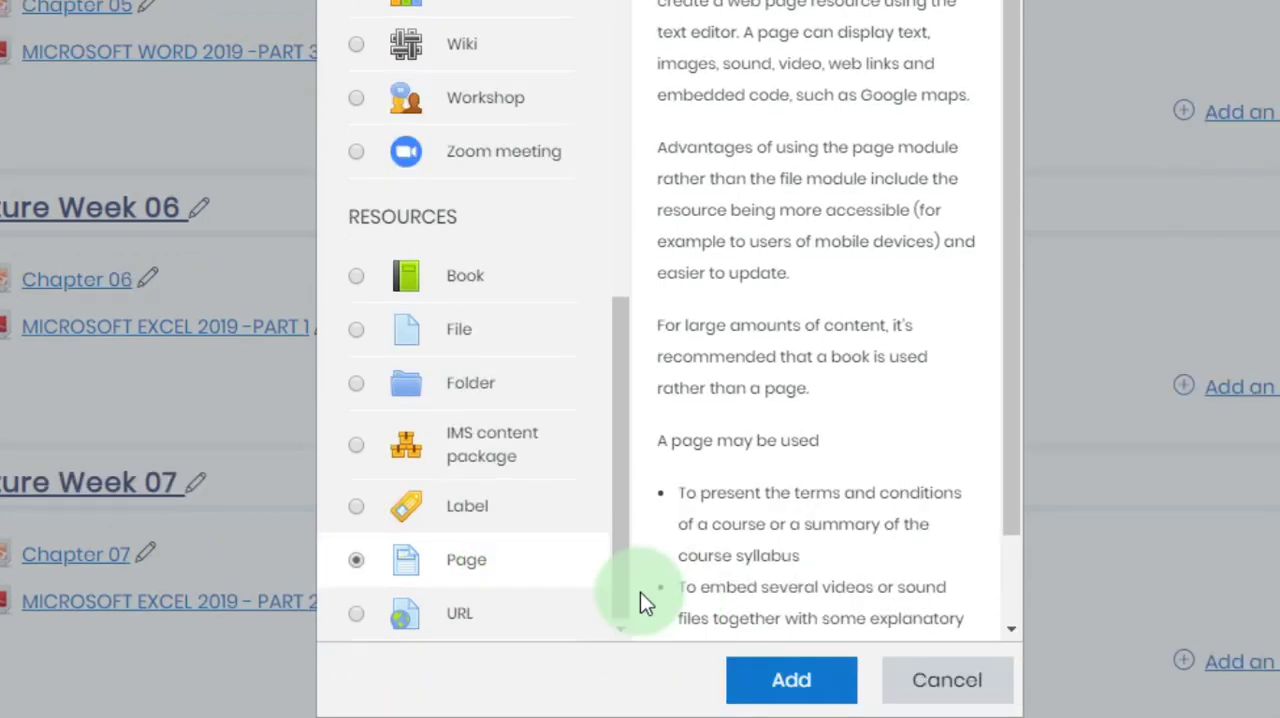
left_click(752, 677)
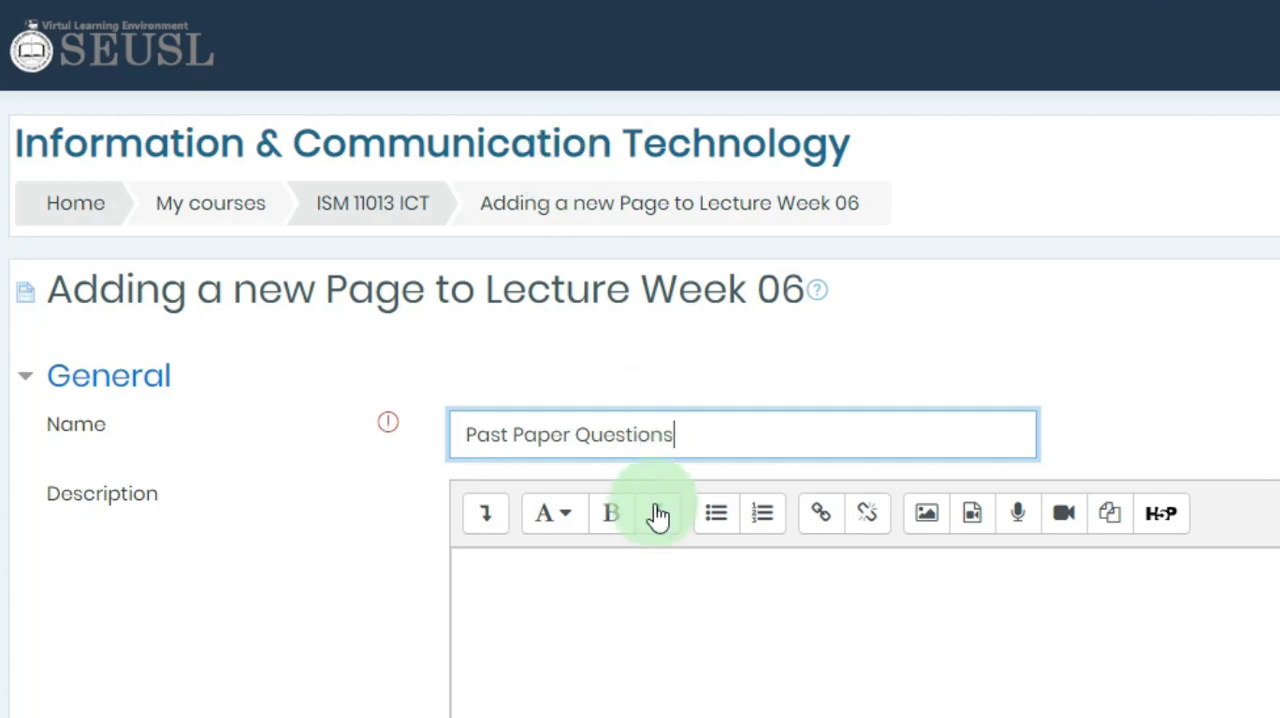
- Switch to File Explorer and open ISM12023-EXAMPAPER2019E.docx from the LECTURE-06 folder in COURSE STUFF
left_click(527, 581)
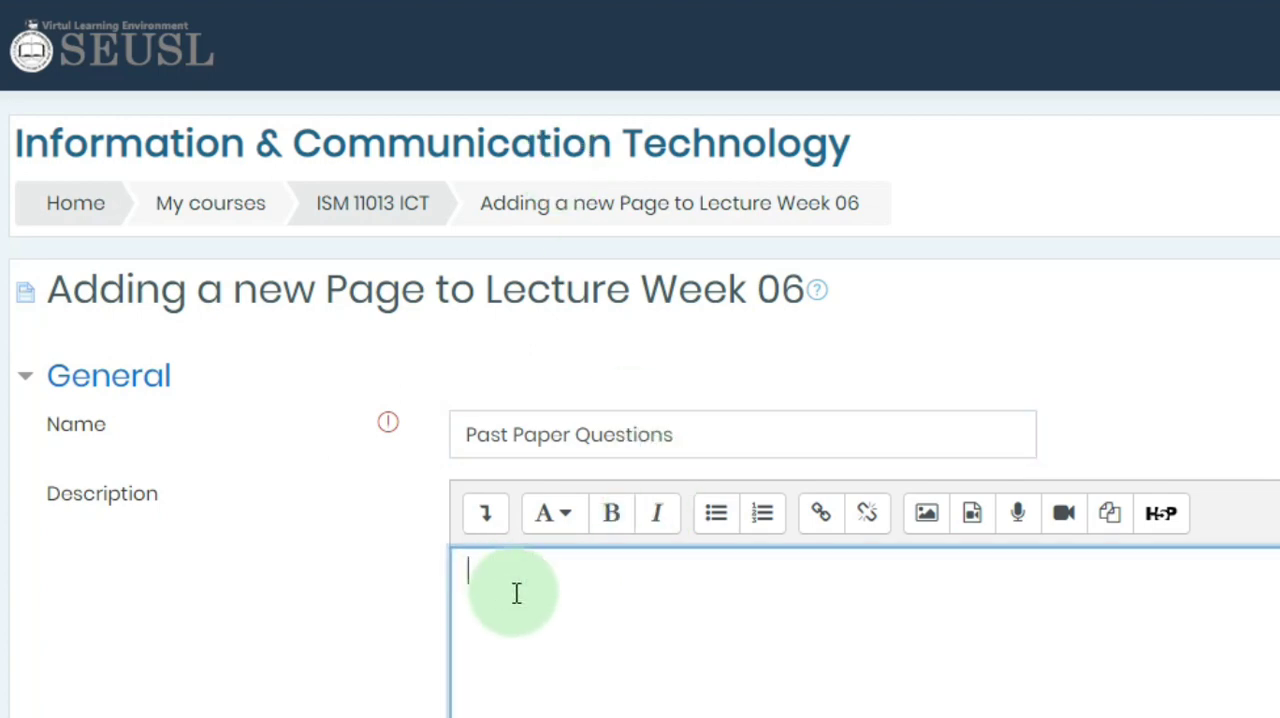
scroll(546, 620, "down", 1)
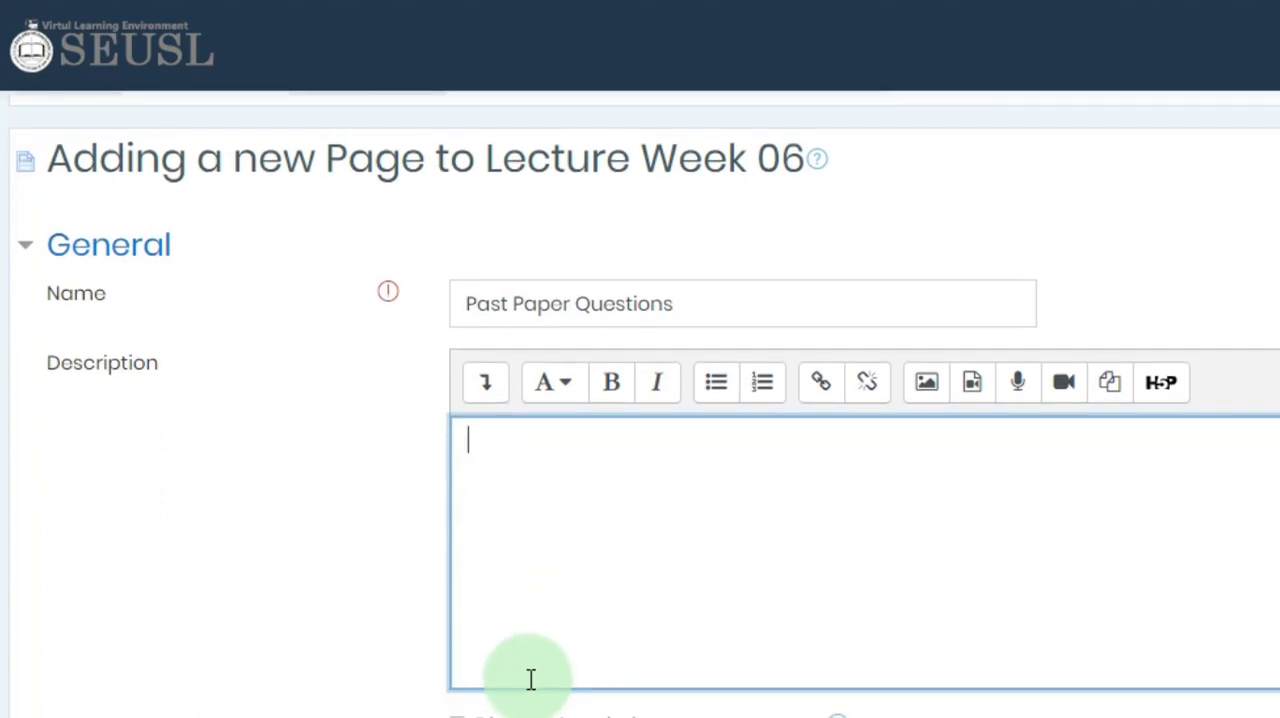
scroll(510, 665, "down", 2)
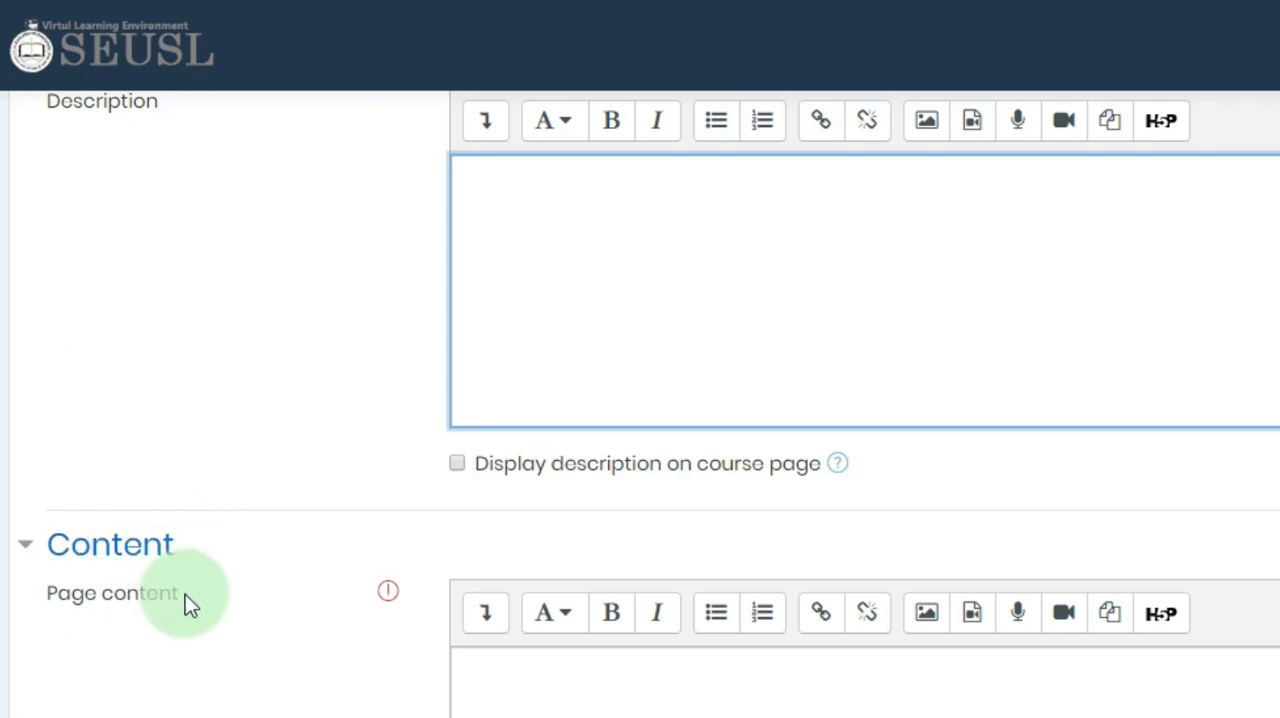
scroll(536, 683, "down", 1)
scroll(547, 577, "down", 1)
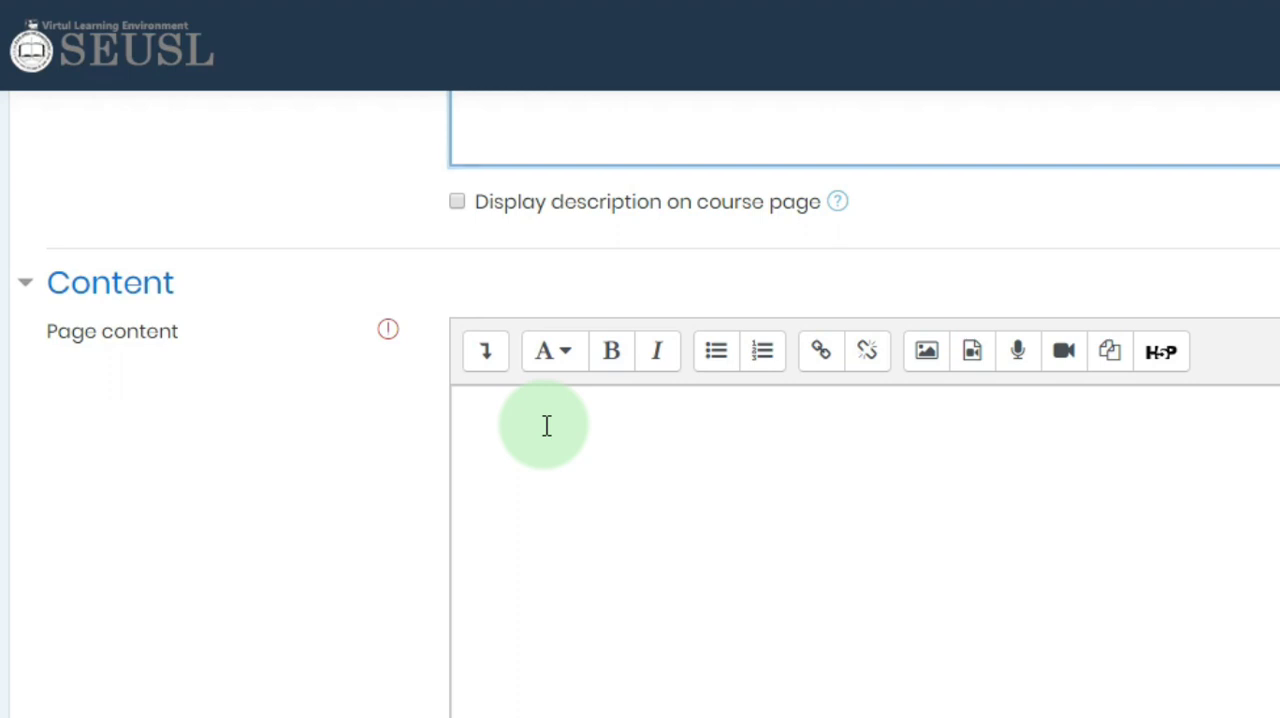
key("alt+Tab")
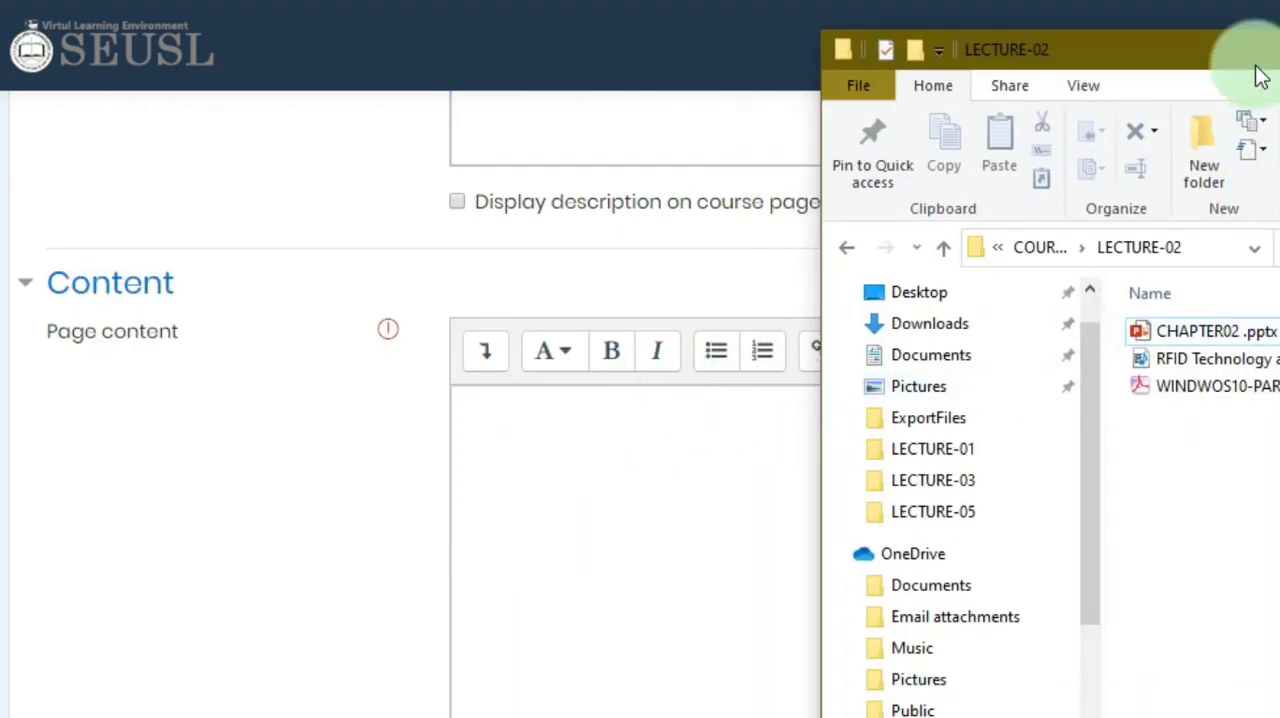
left_click_drag(1258, 60, 1008, 60)
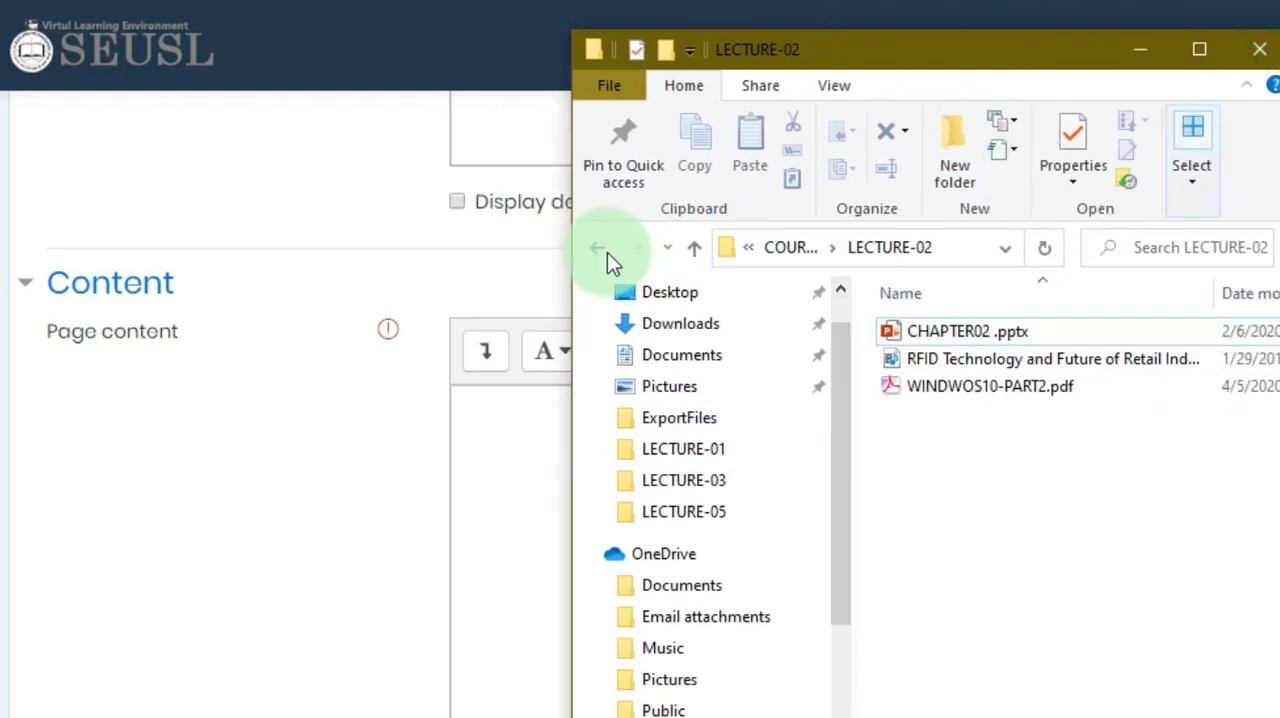
left_click(600, 249)
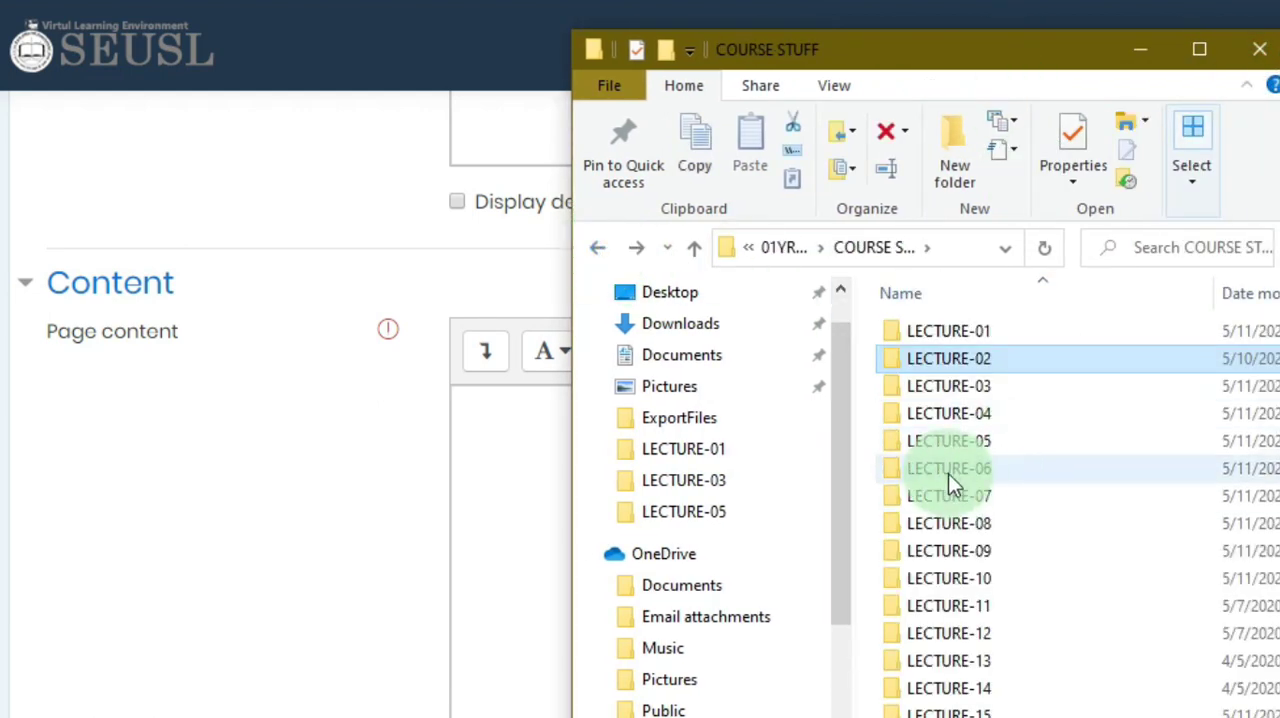
double_click(948, 473)
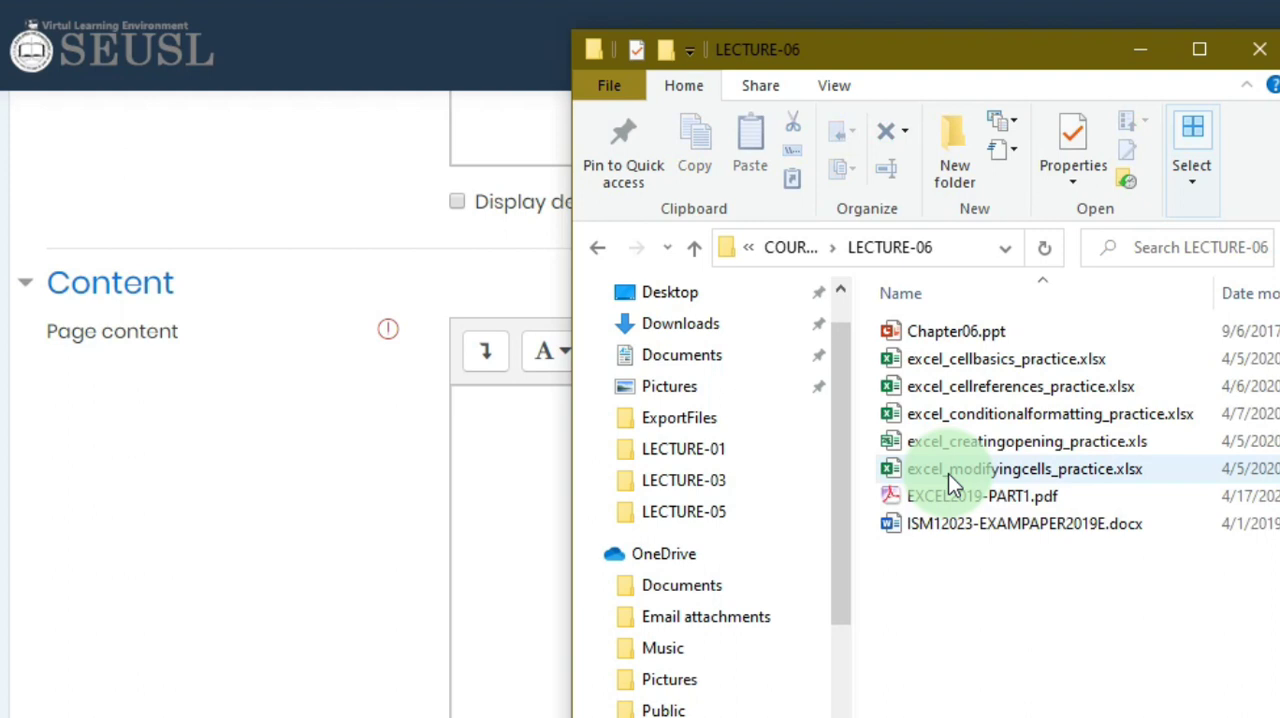
left_click(980, 521)
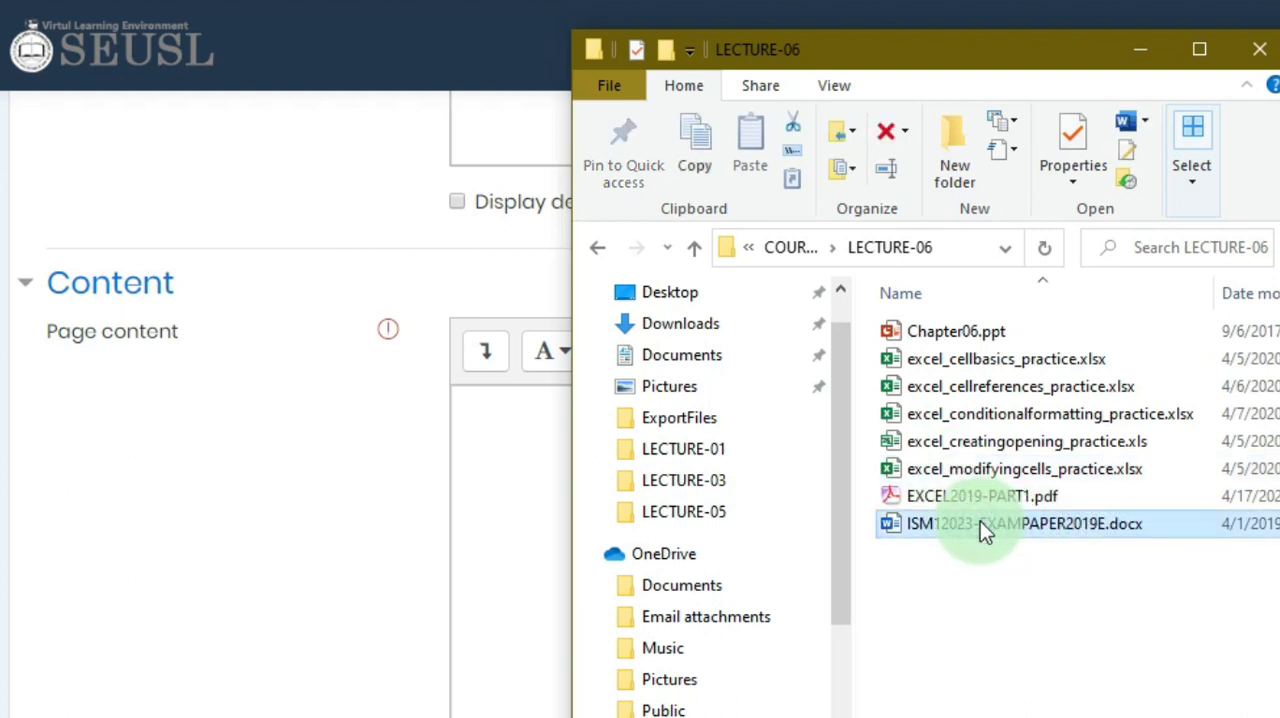
double_click(980, 521)
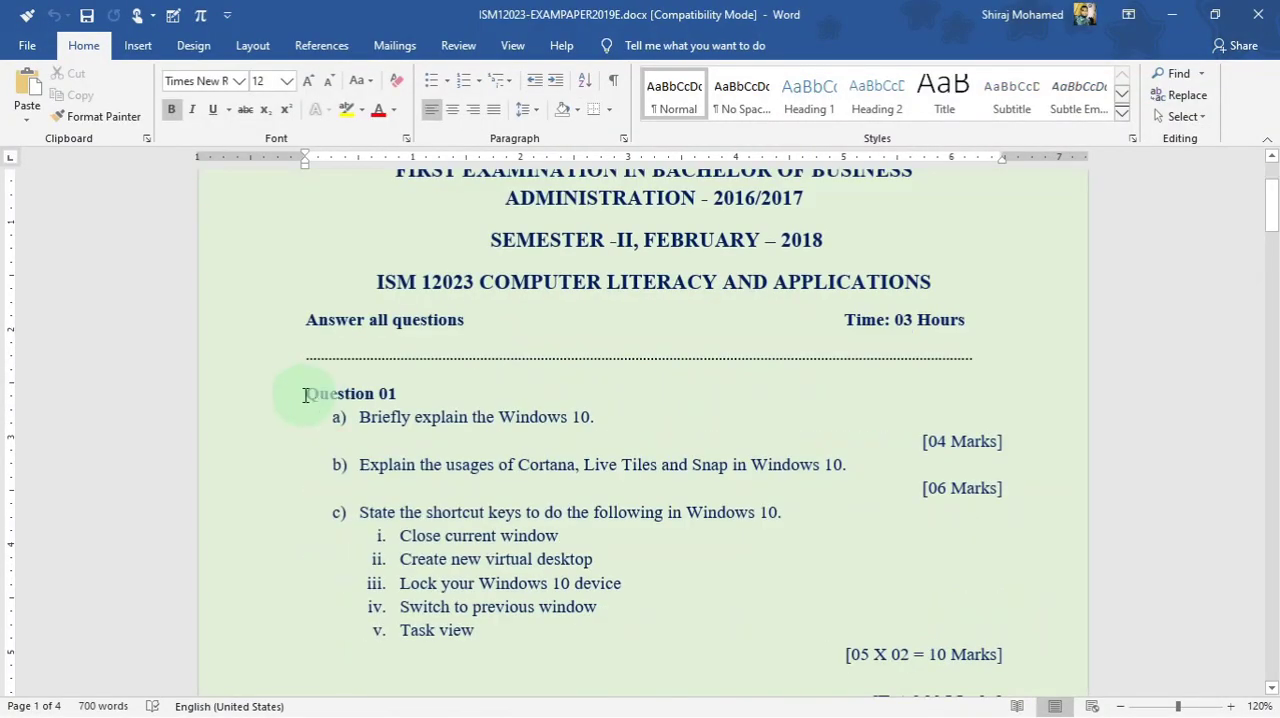
- Copy Question 01 and Question 02 from the exam paper in Word and paste them into the browser's page content
left_click_drag(304, 394, 1006, 554)
scroll(660, 557, "down", 5)
scroll(997, 543, "down", 3)
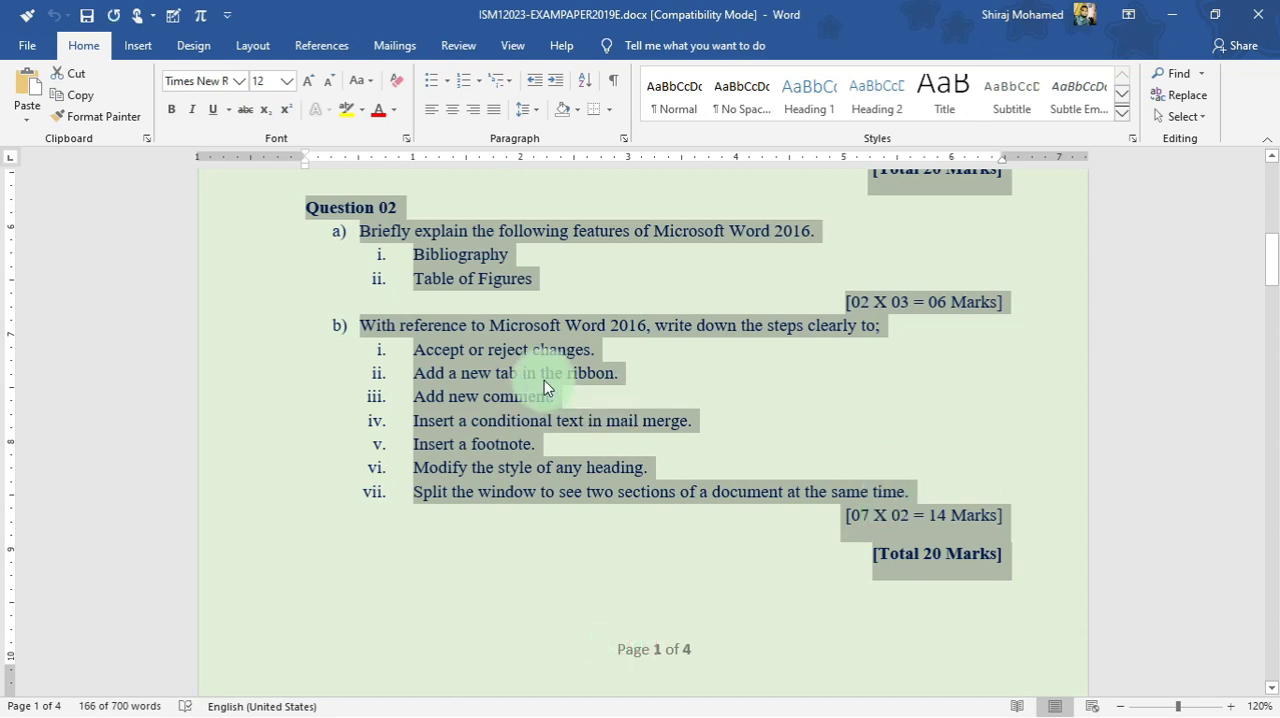
key("alt+Tab")
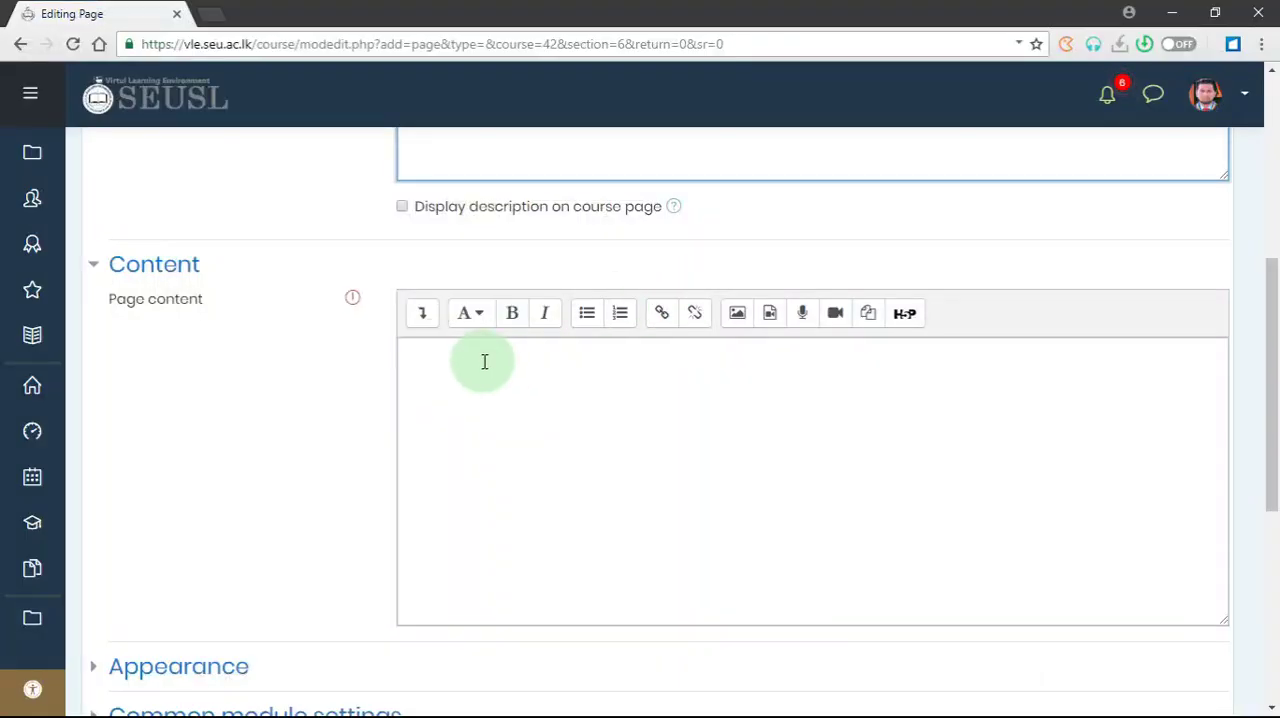
left_click(481, 360)
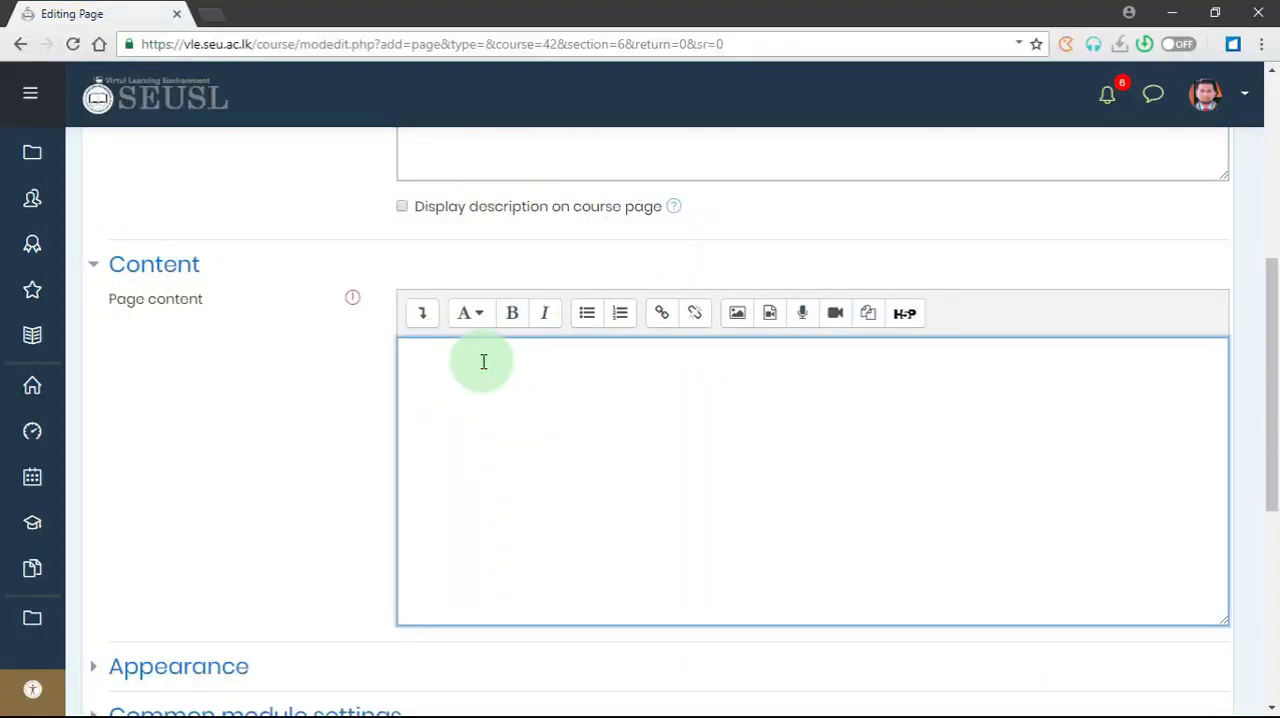
key("ctrl")
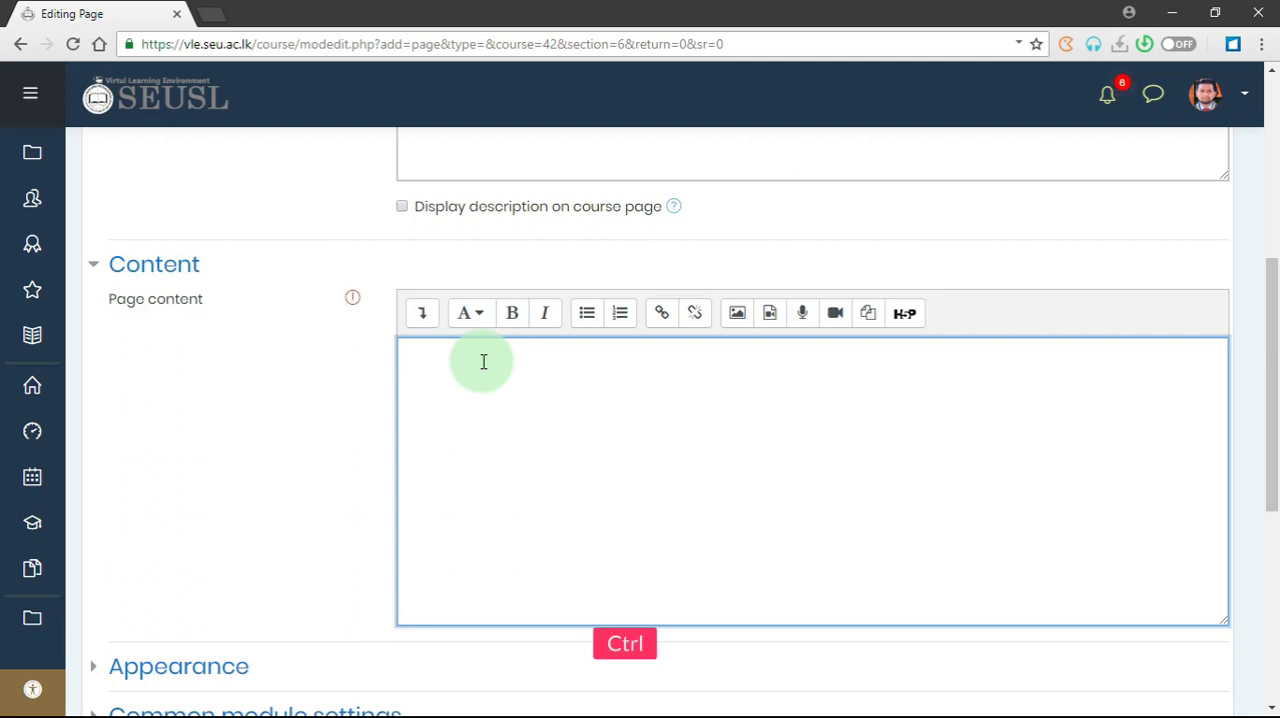
key("ctrl+v")
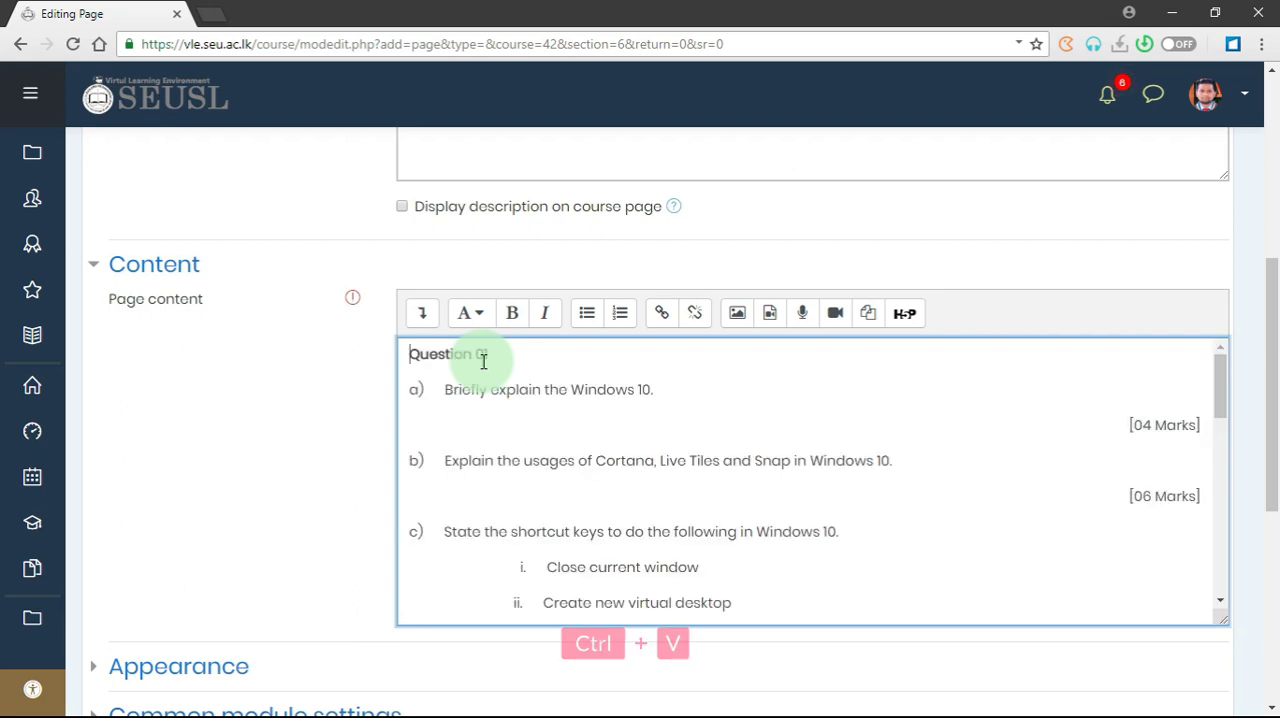
- Check the pasted questions through to the end, then save the page and return to the course
scroll(872, 482, "down", 4)
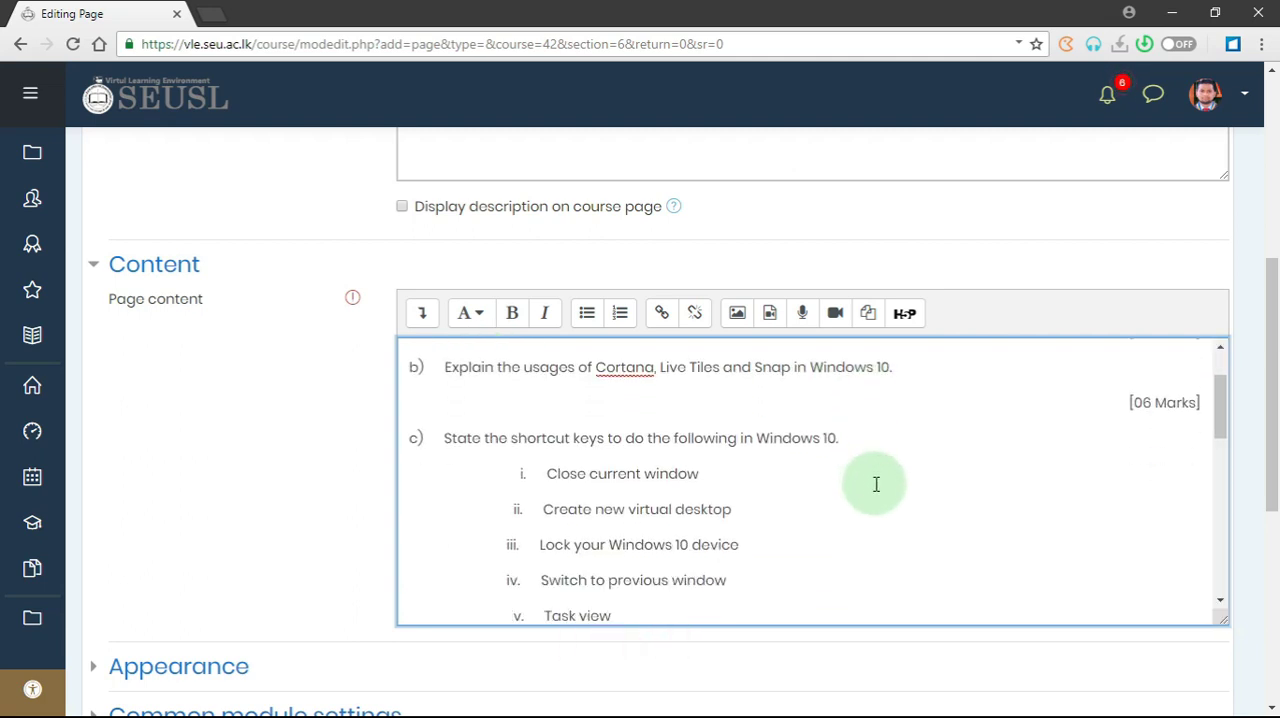
scroll(876, 484, "down", 6)
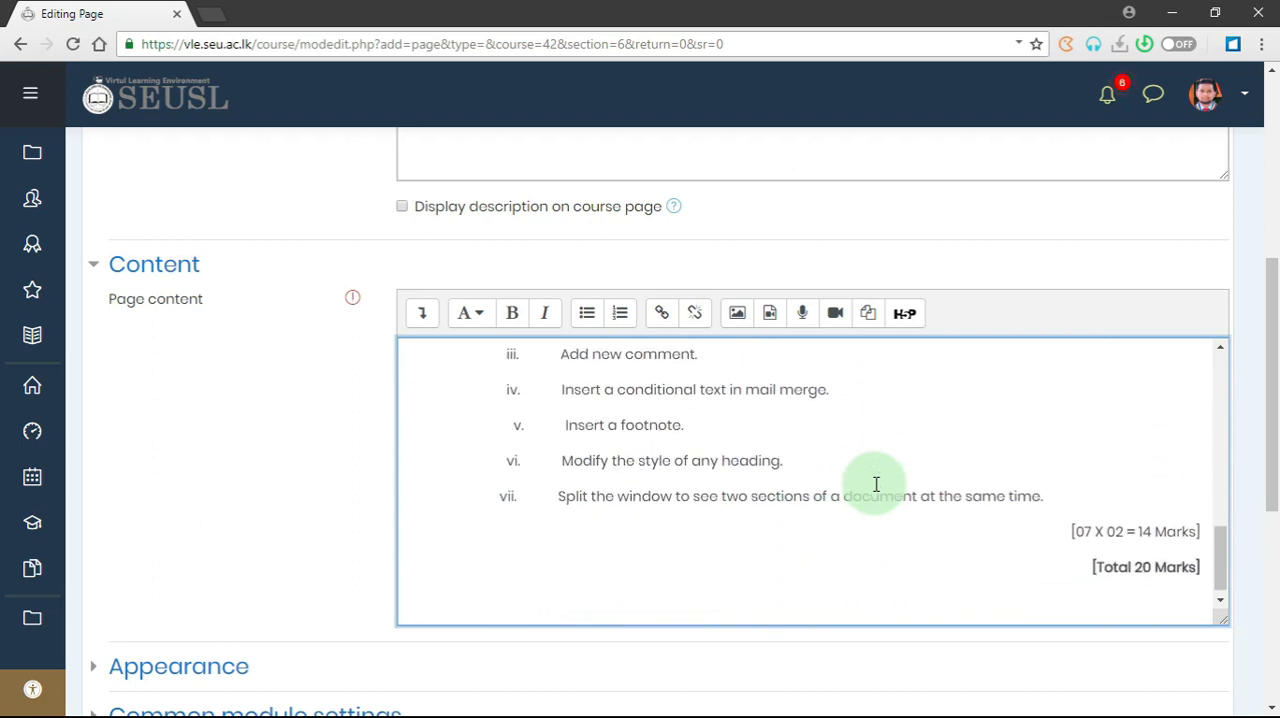
scroll(876, 484, "down", 4)
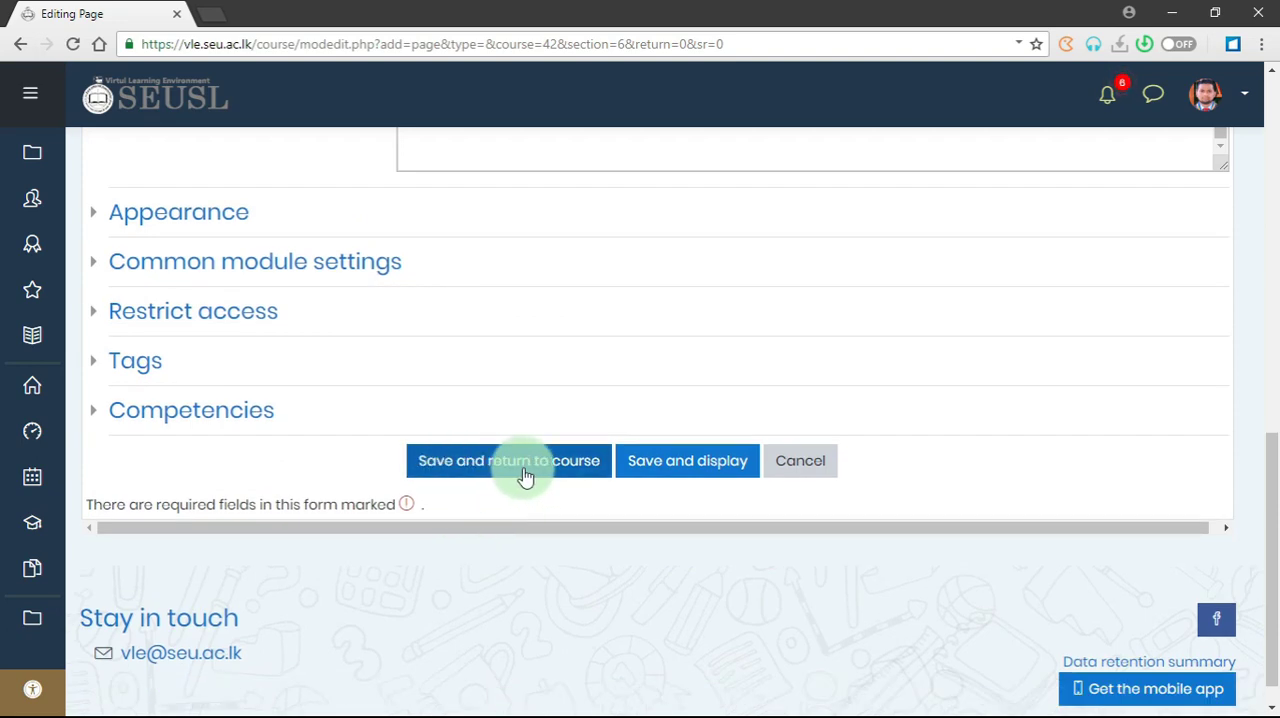
left_click(526, 476)
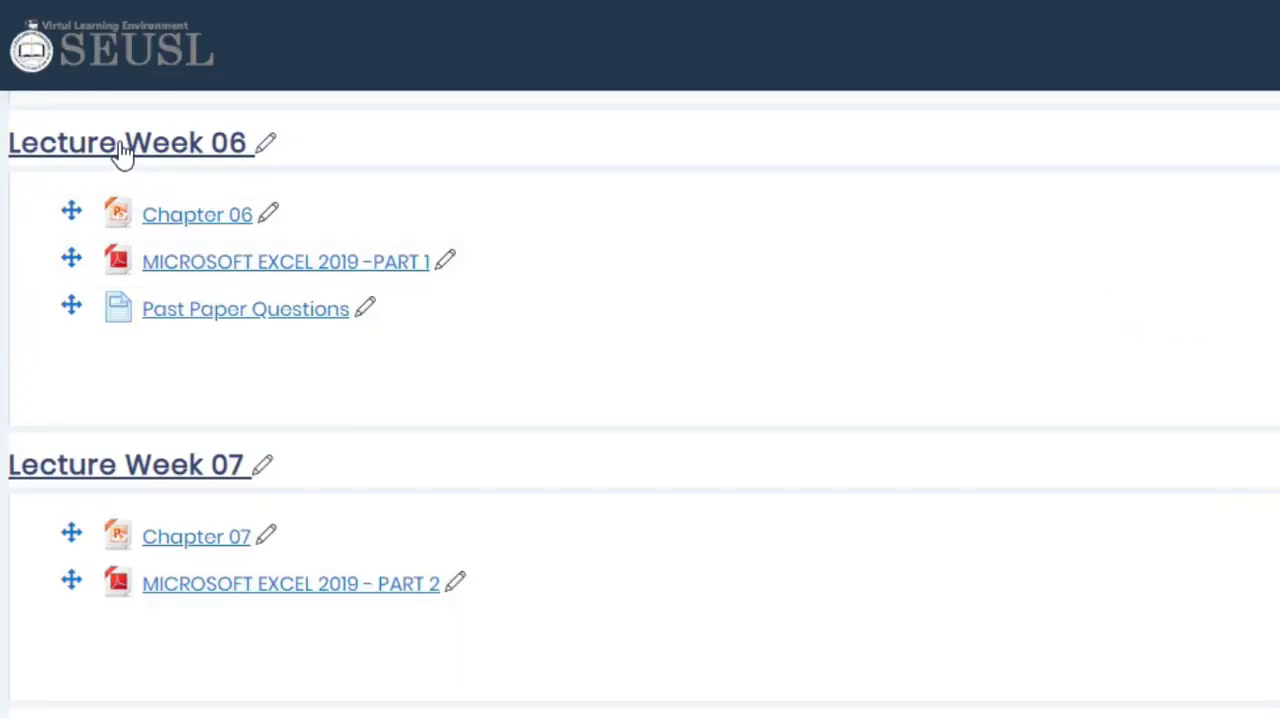
- View the Past Paper Questions page in Lecture Week 06, read through both questions, and return to the course page
left_click(258, 318)
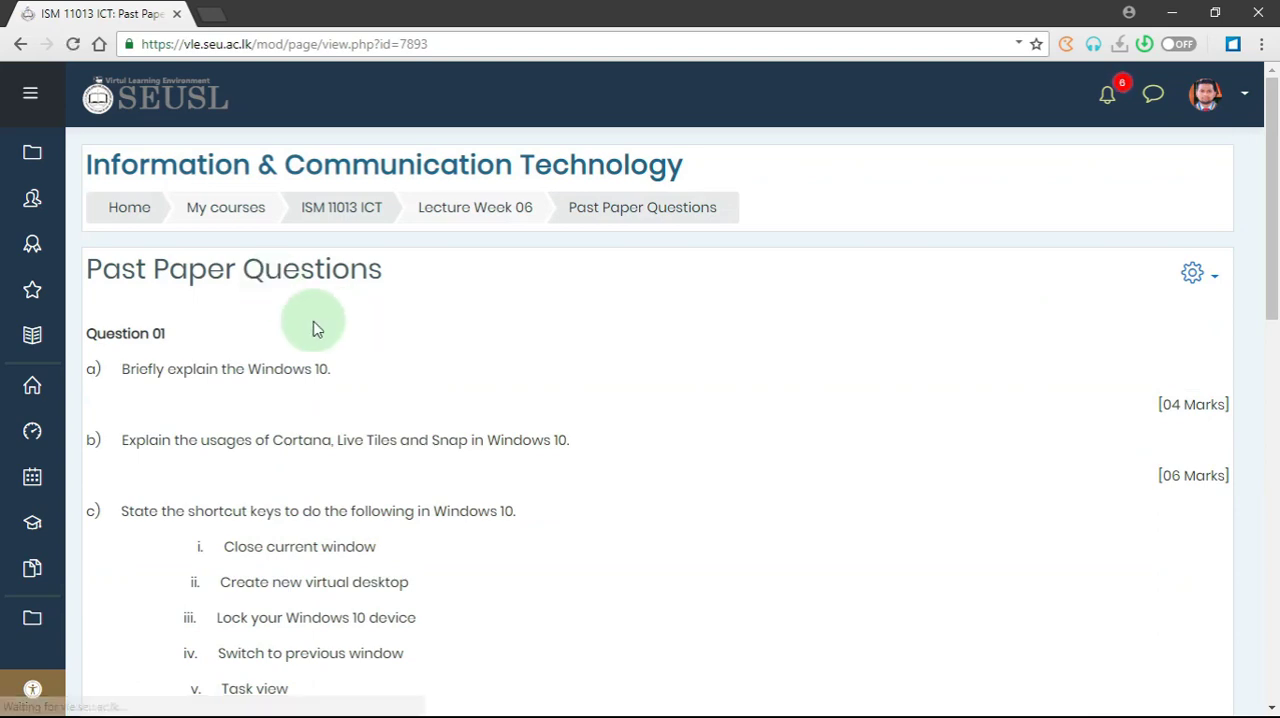
scroll(550, 443, "down", 10)
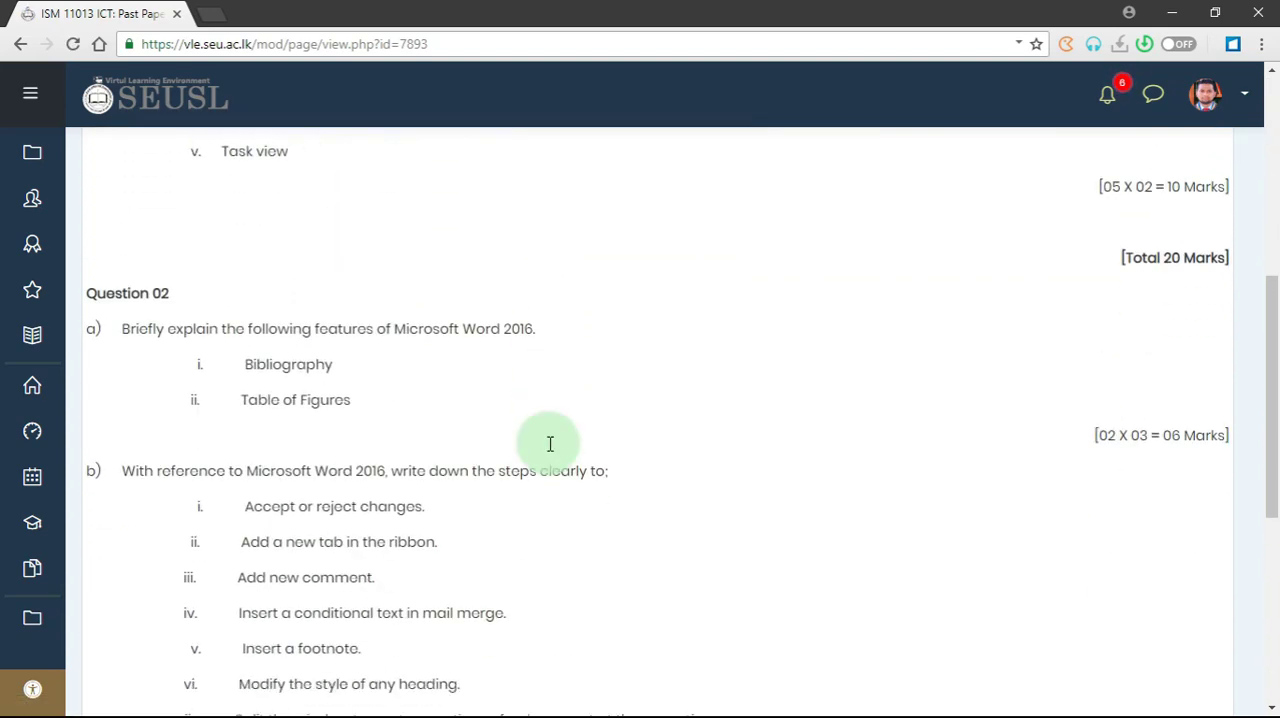
scroll(657, 420, "up", 9)
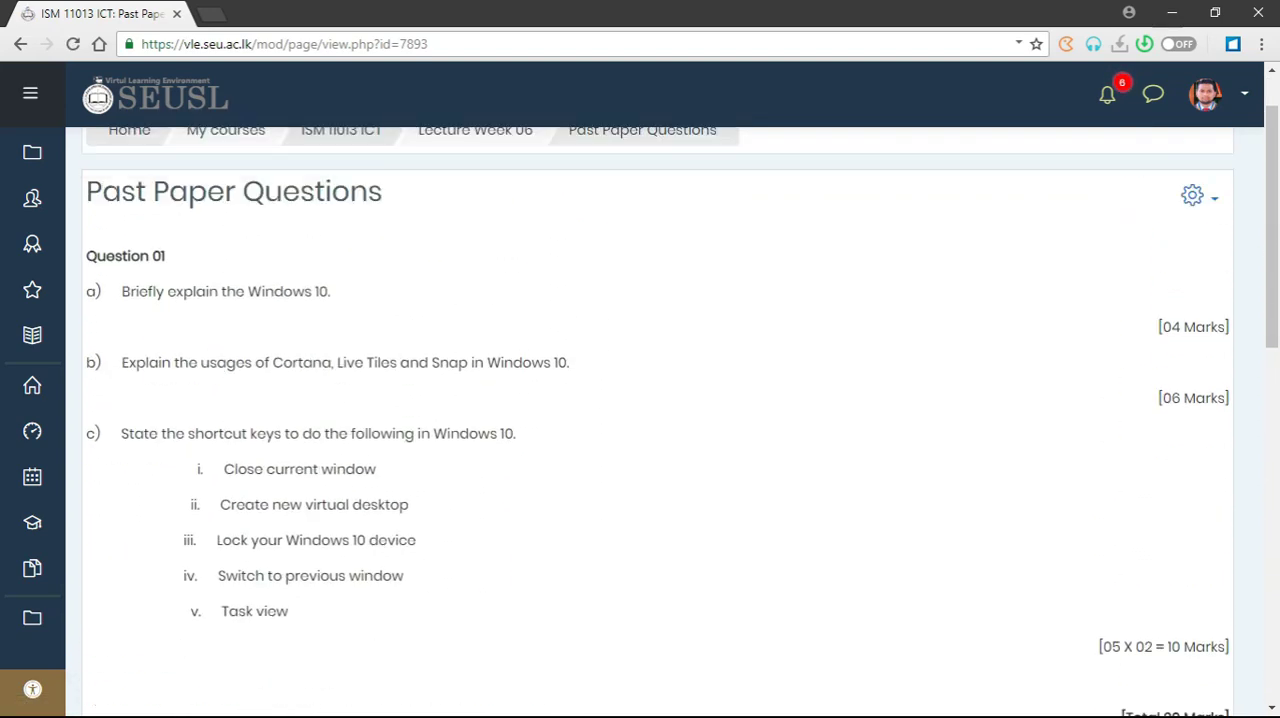
scroll(657, 420, "down", 9)
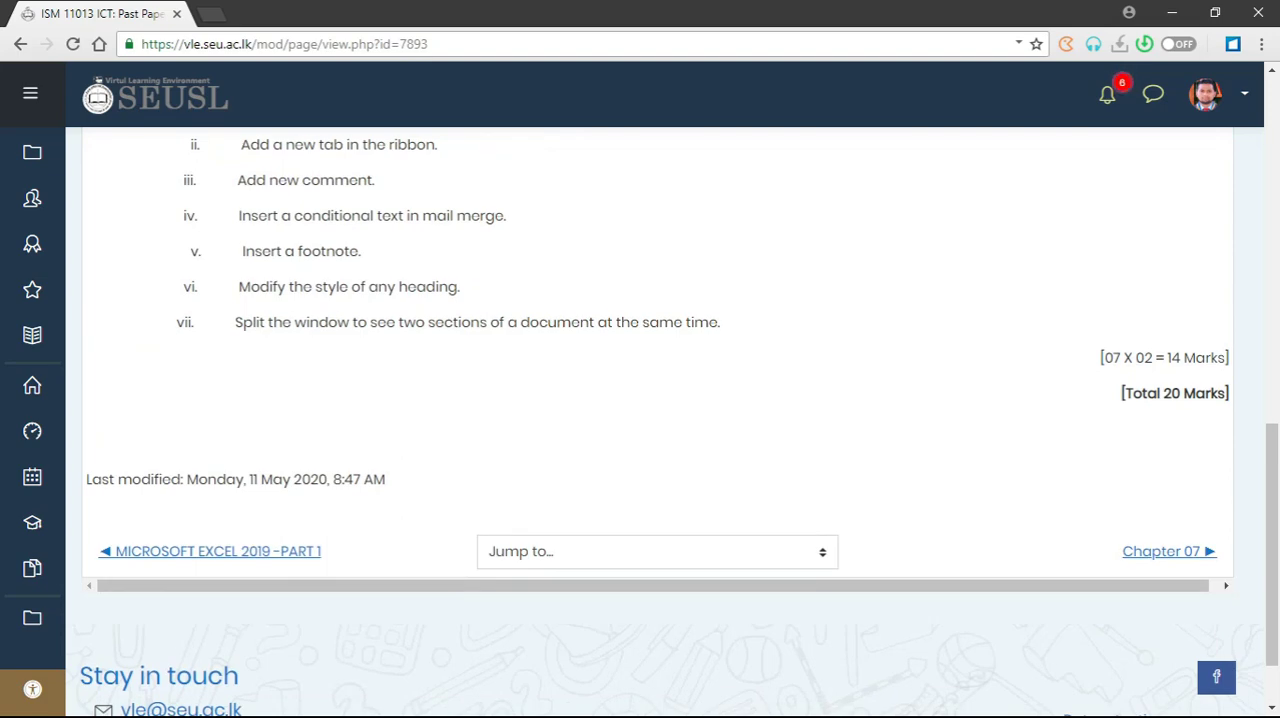
scroll(168, 239, "up", 10)
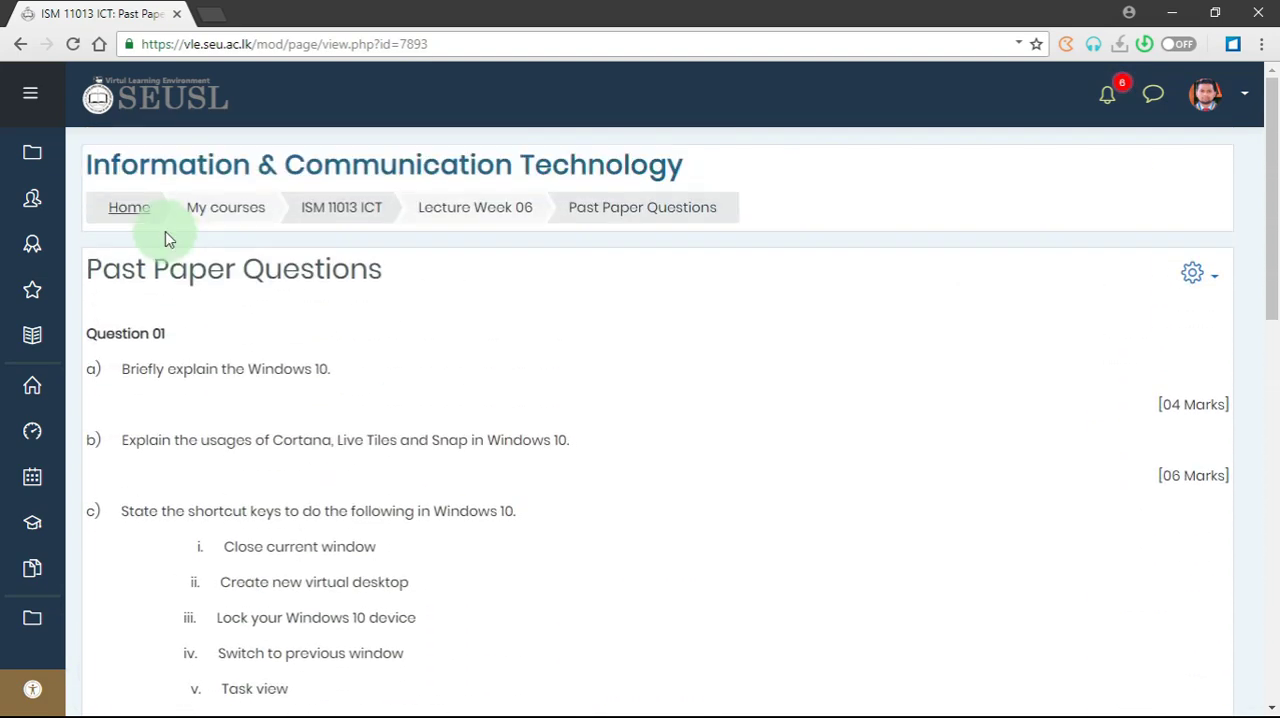
left_click(20, 46)
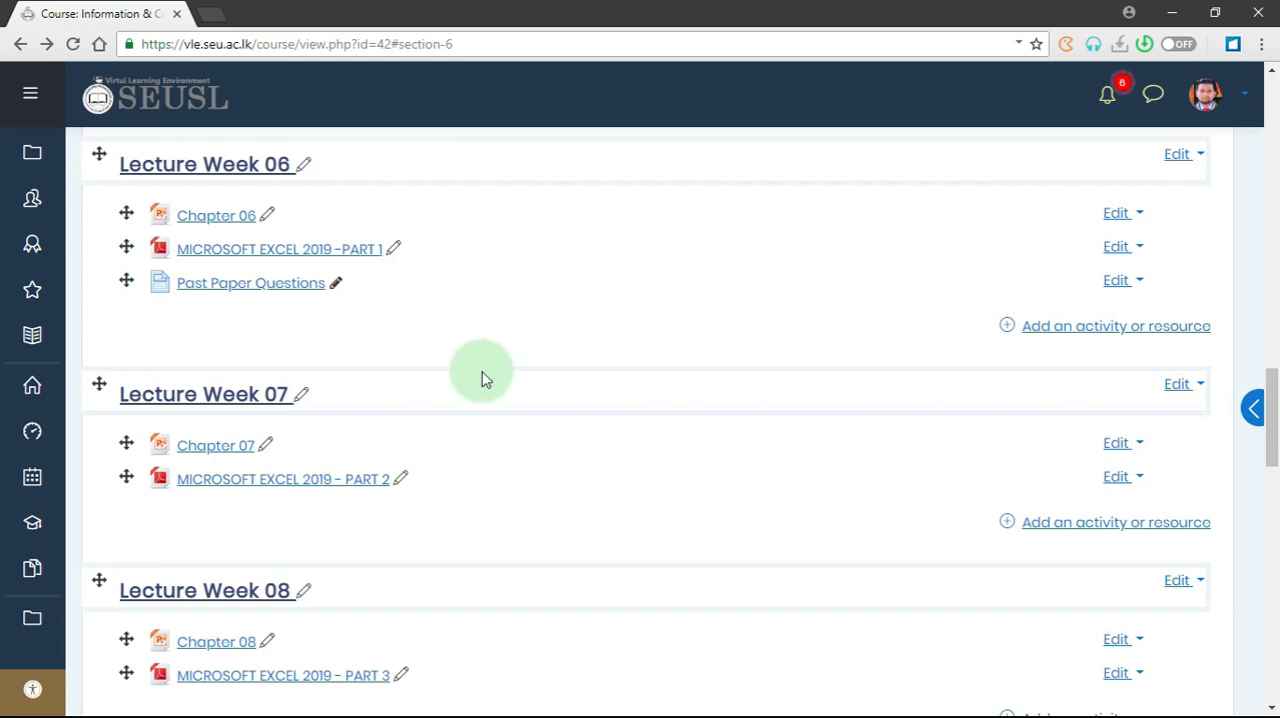
- Add a new URL resource to Lecture Week 03 and name it "Skill Share"
scroll(530, 407, "up", 8)
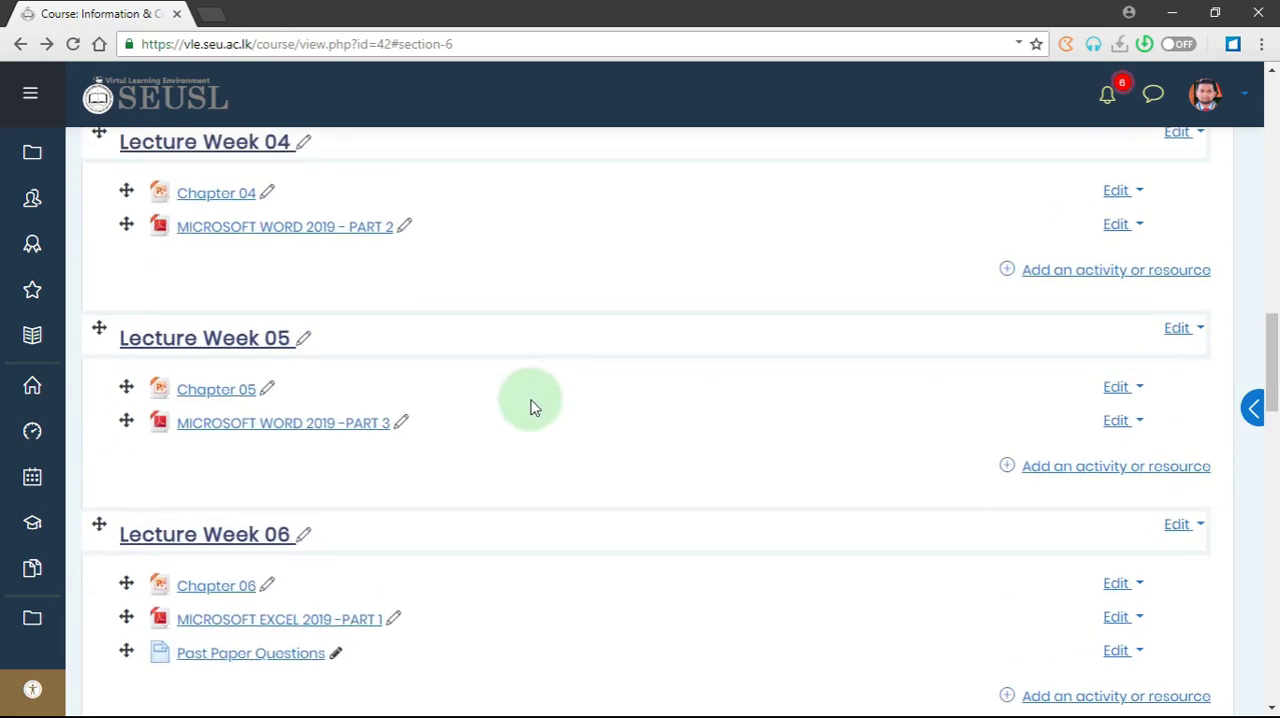
scroll(530, 407, "up", 1)
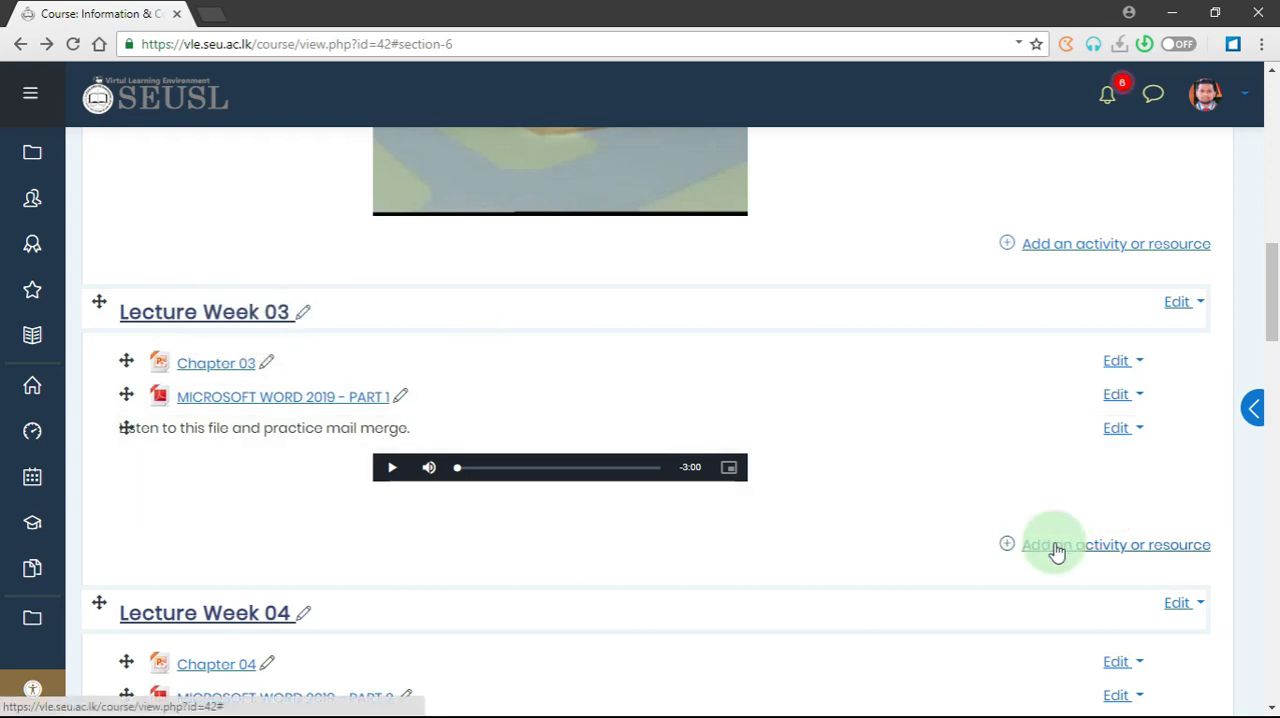
left_click(1097, 554)
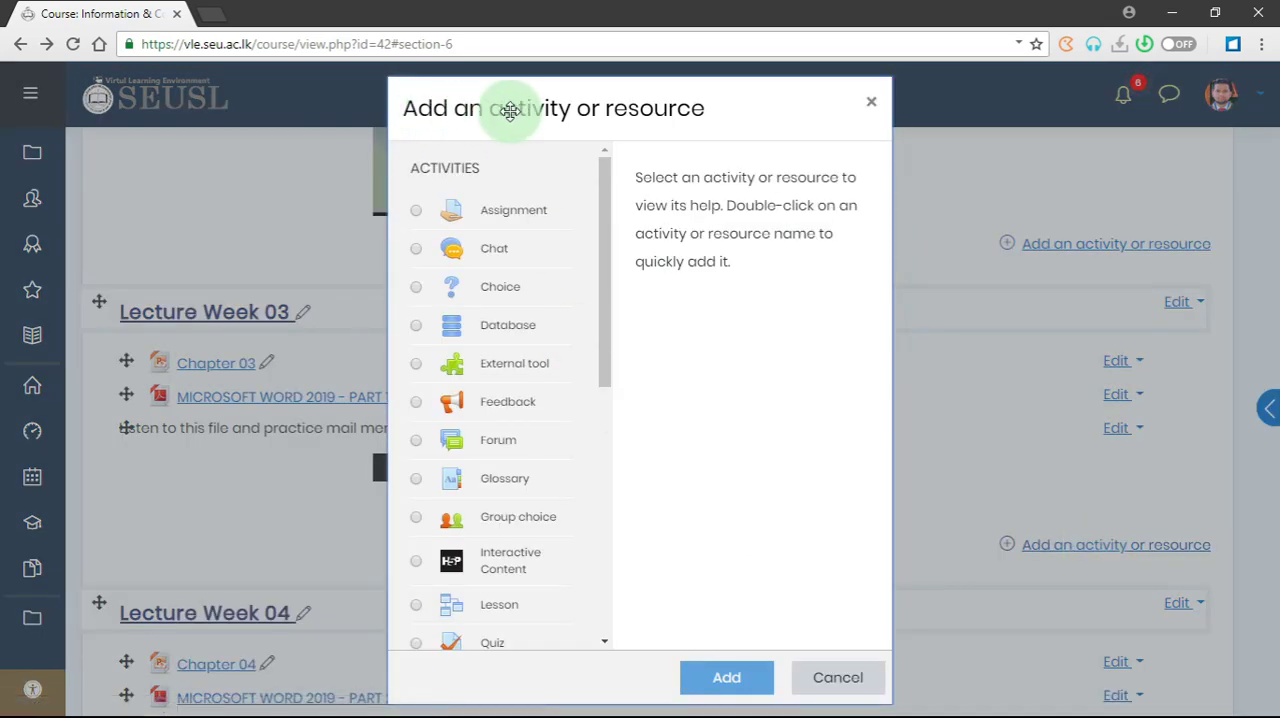
left_click_drag(610, 197, 605, 581)
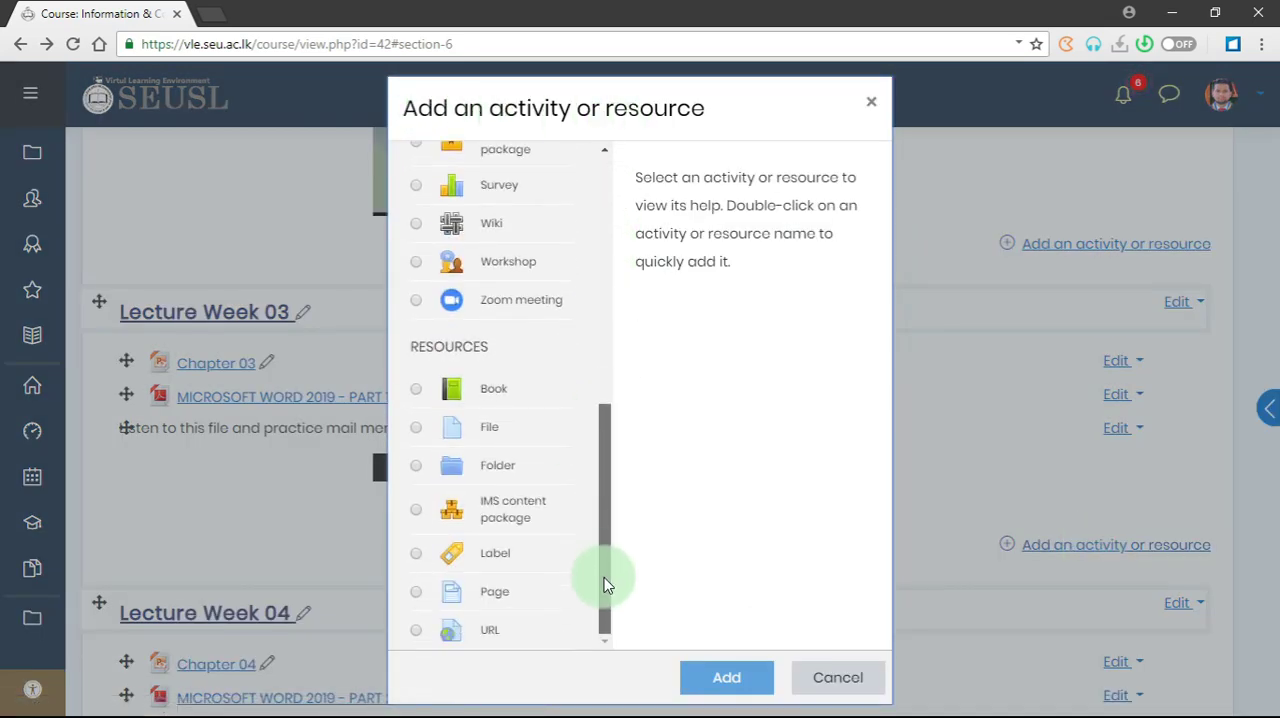
left_click(501, 636)
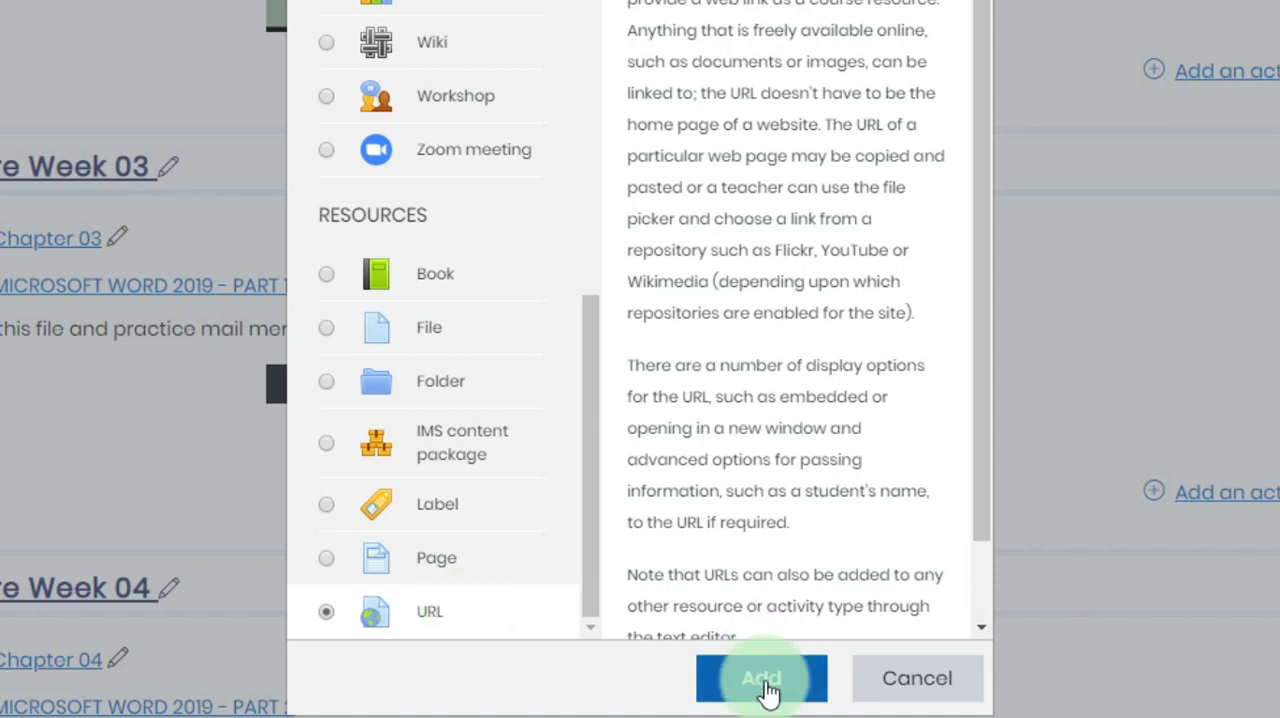
double_click(501, 606)
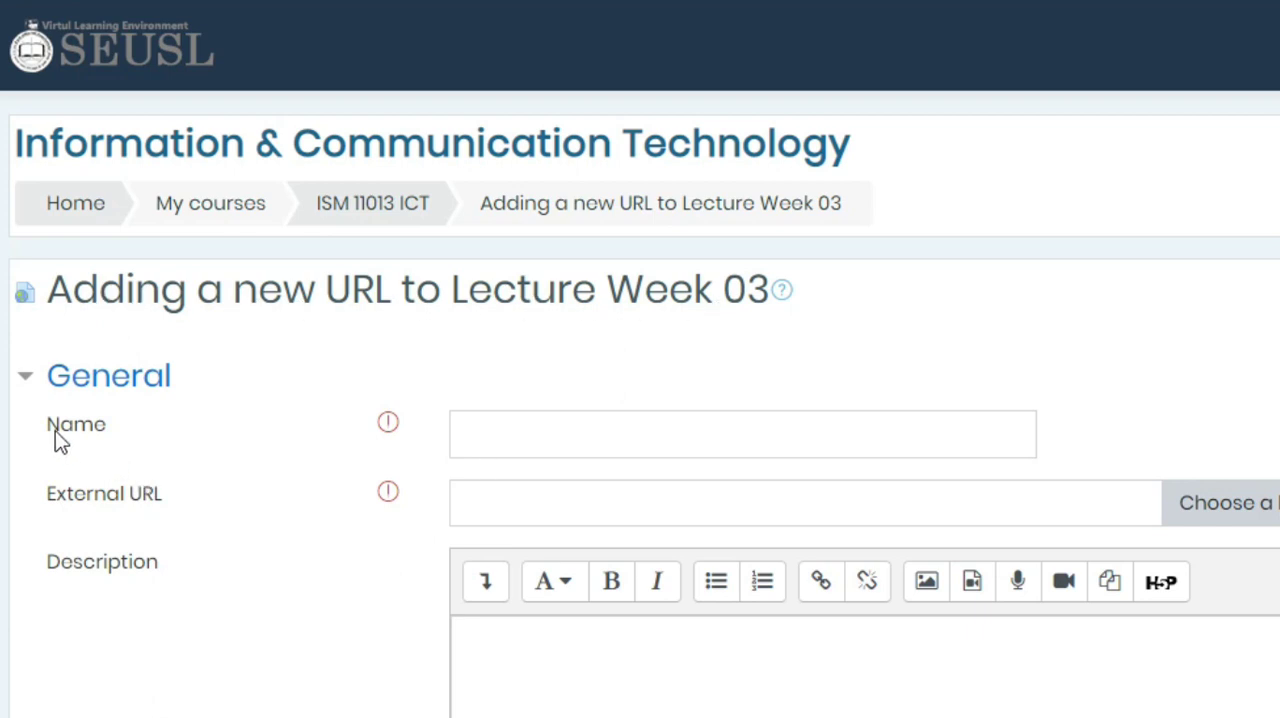
left_click(523, 417)
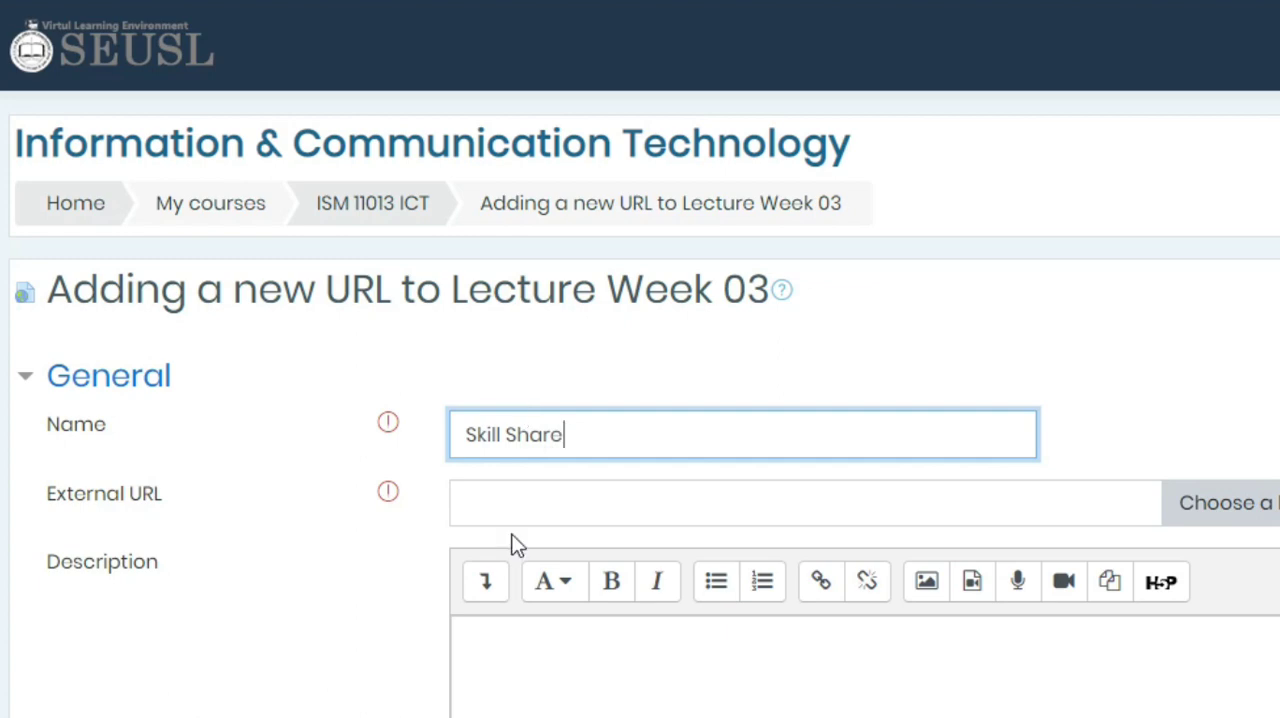
- Switch to File Explorer, open SkillShare_URL.txt from the LECTURE-03 folder, and copy its web address
left_click(491, 505)
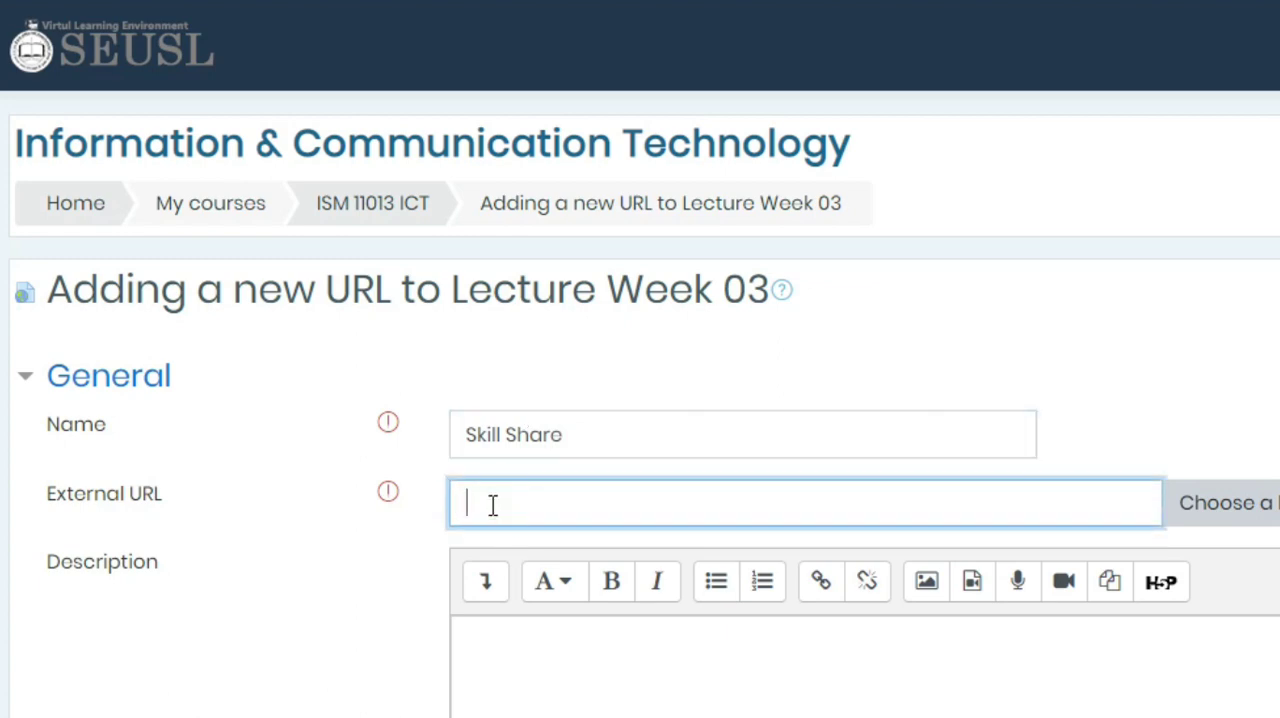
key("alt+Tab")
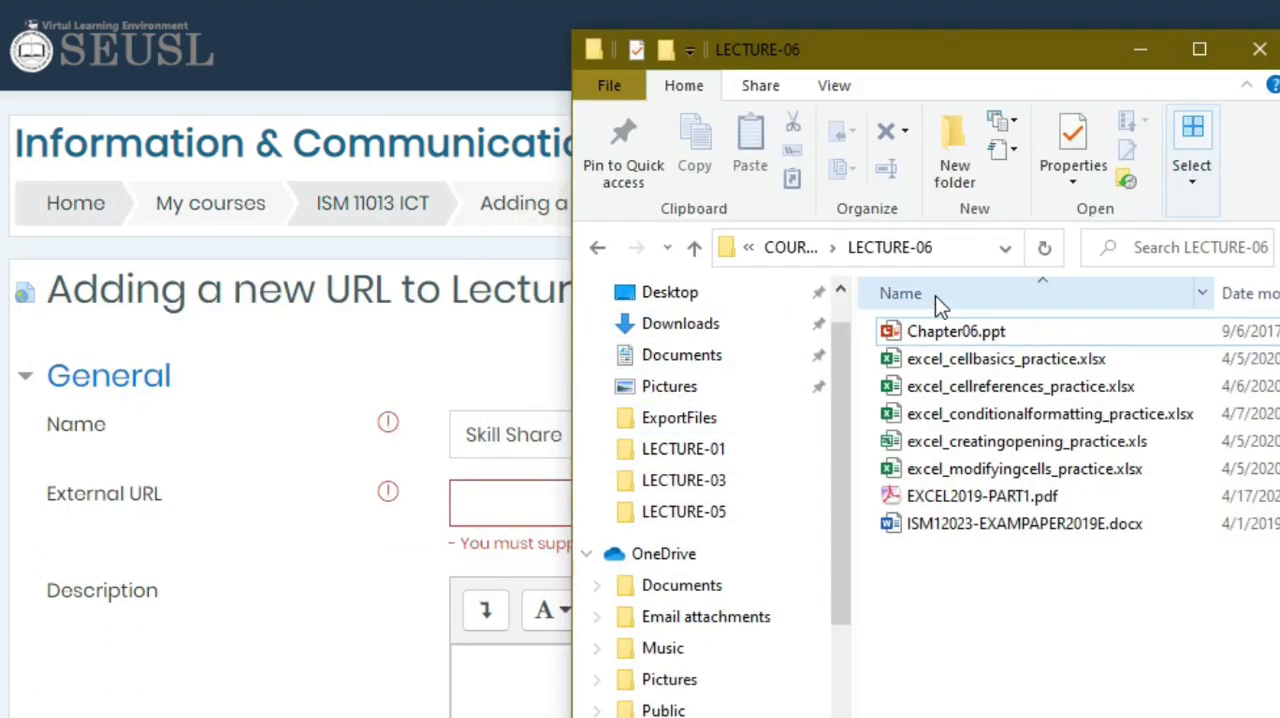
left_click(597, 247)
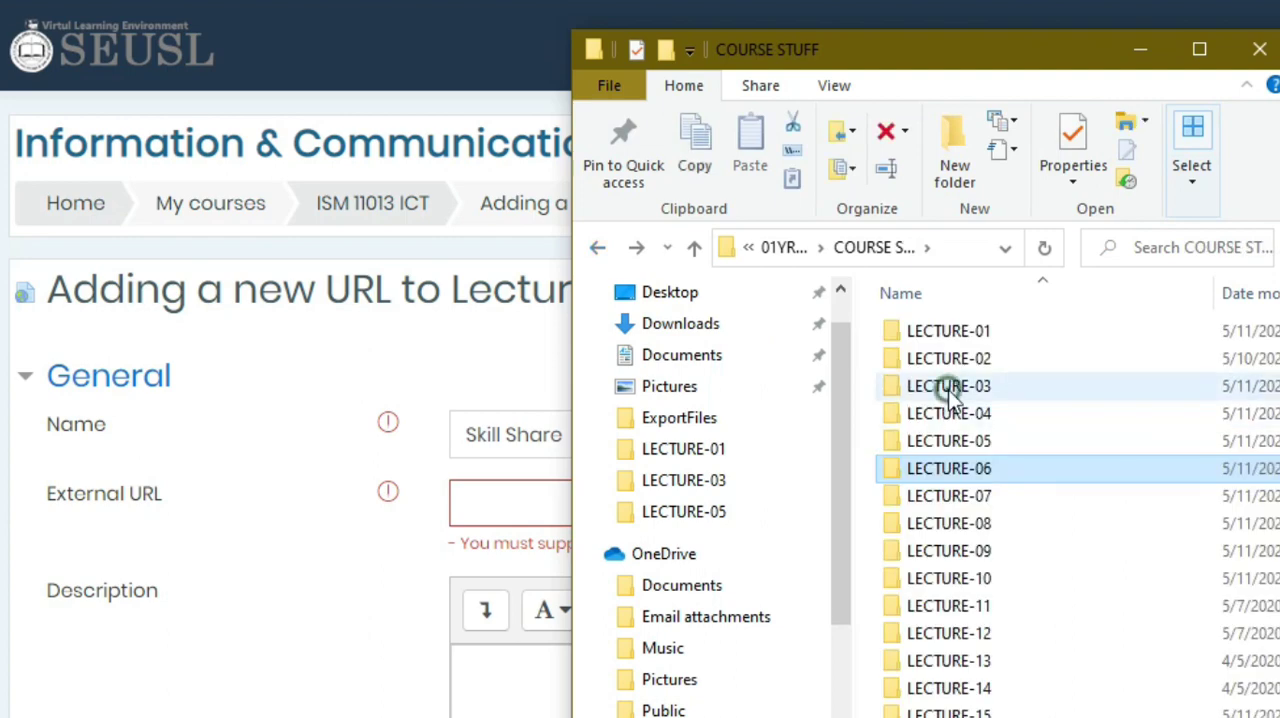
double_click(948, 389)
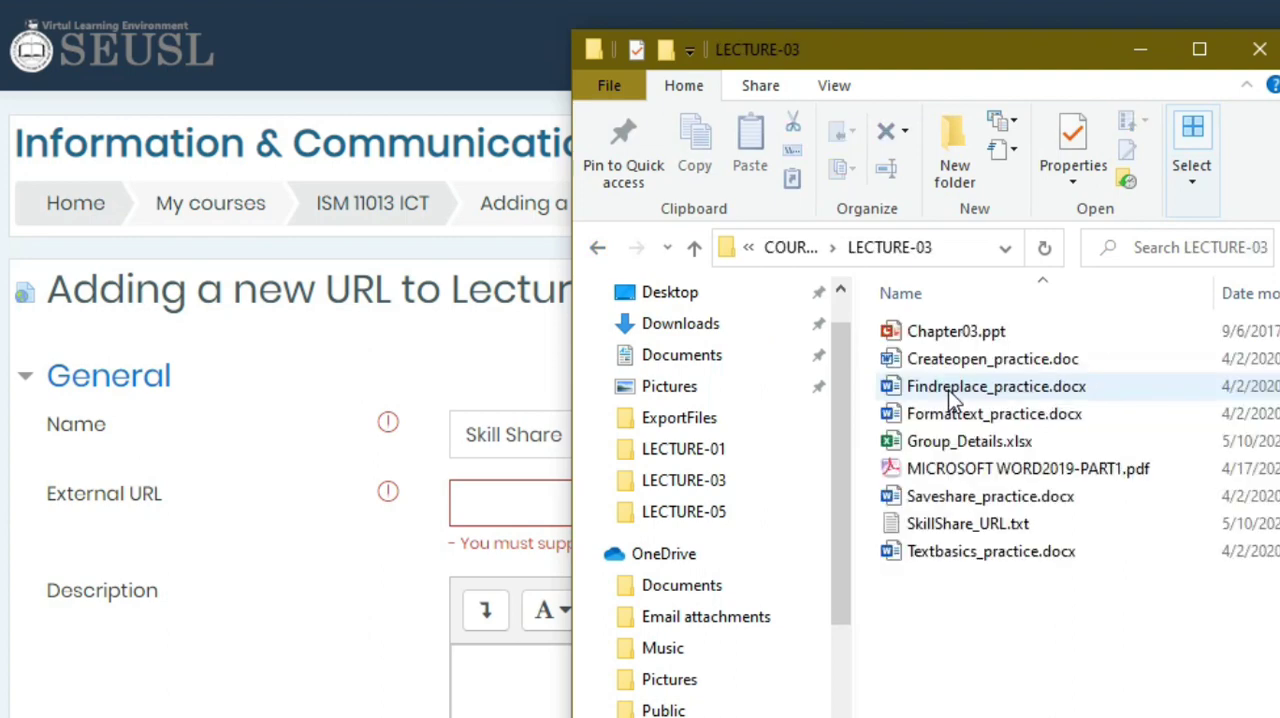
left_click(980, 528)
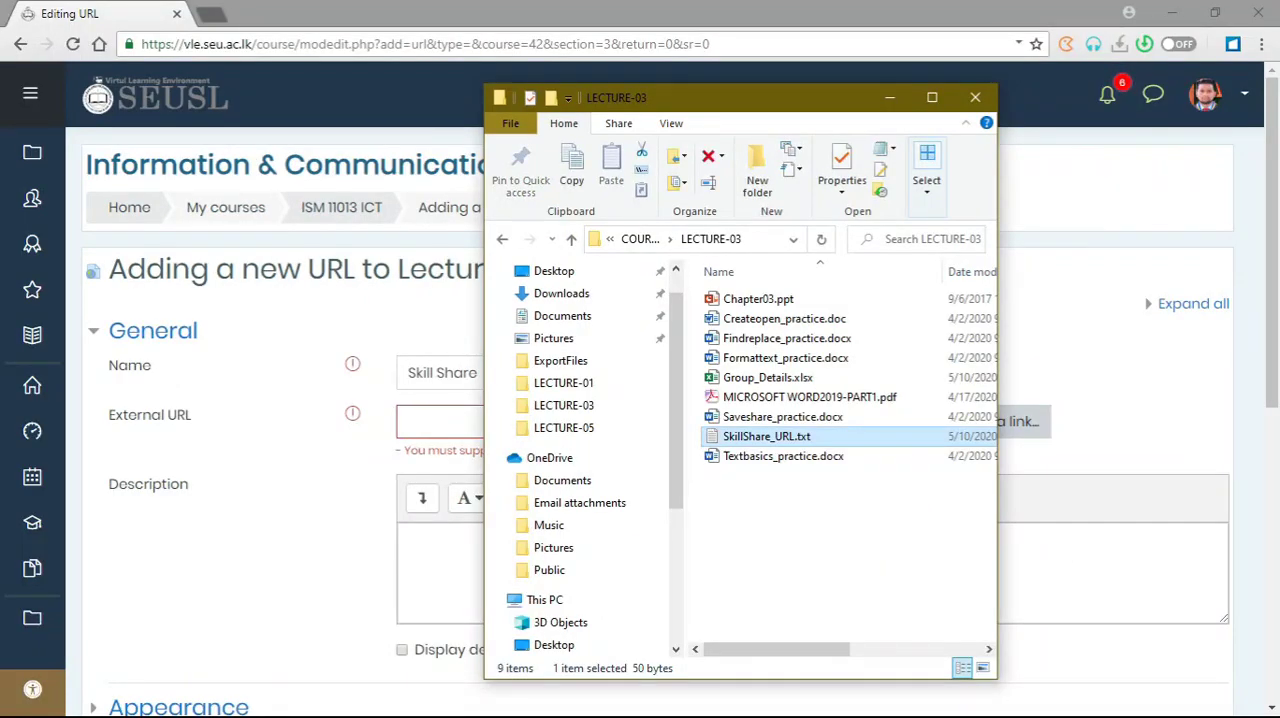
key("Return")
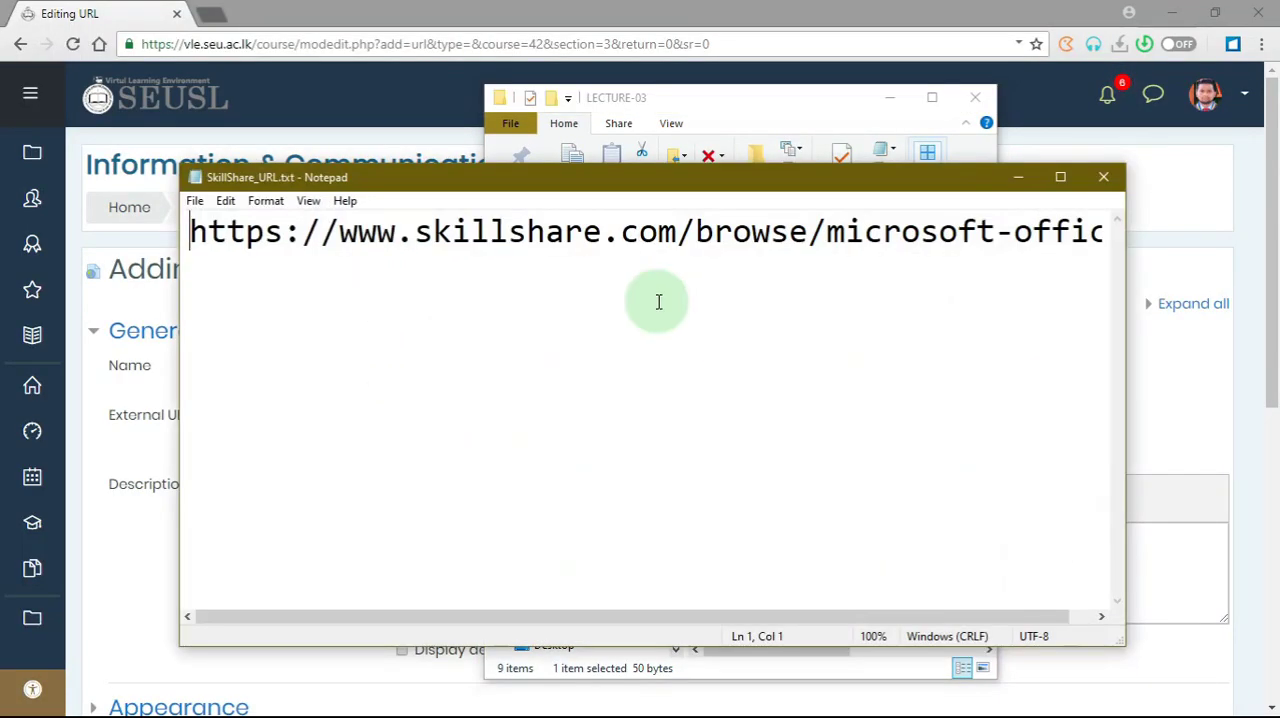
key("ctrl+a")
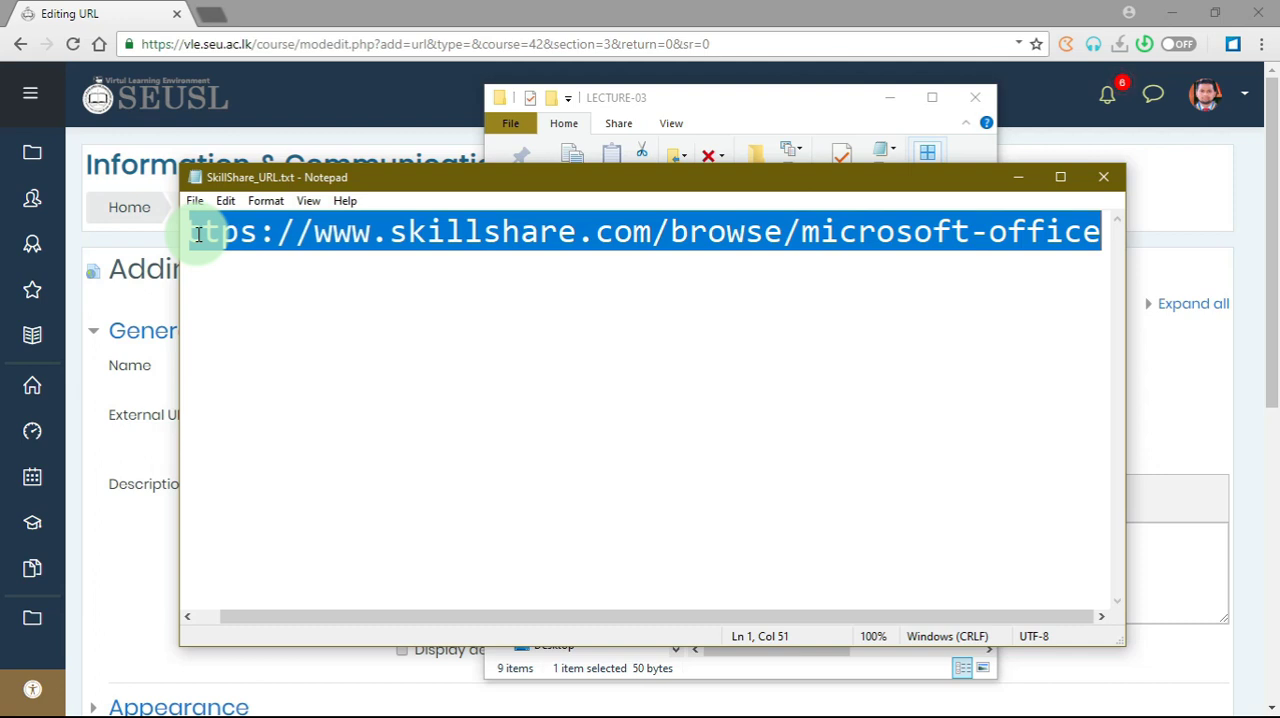
key("ctrl+c")
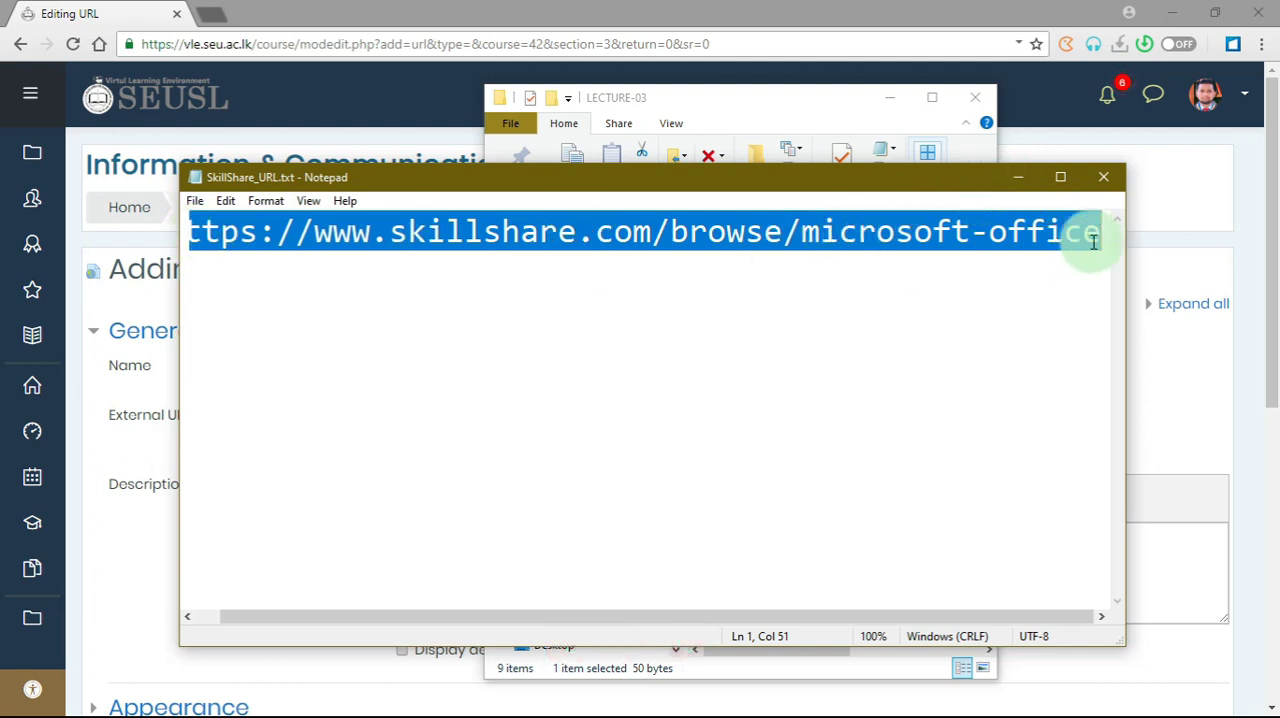
left_click(1014, 176)
left_click(890, 98)
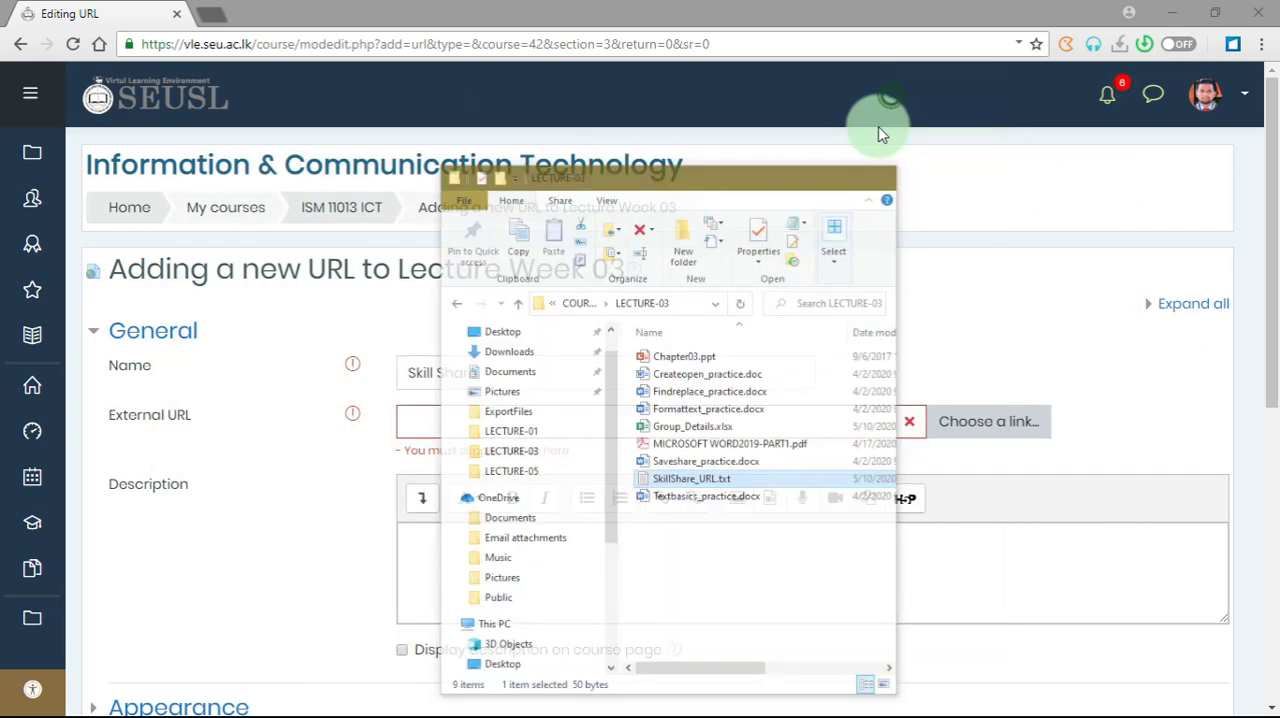
left_click(474, 419)
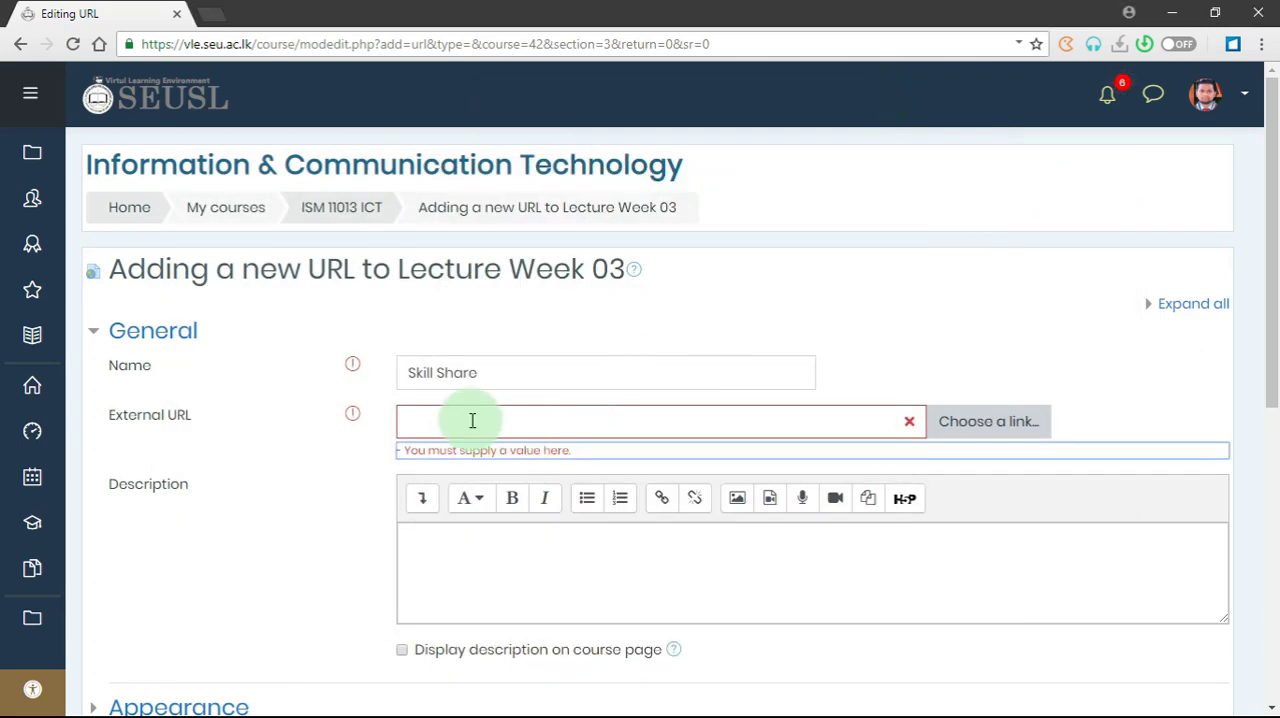
right_click(412, 424)
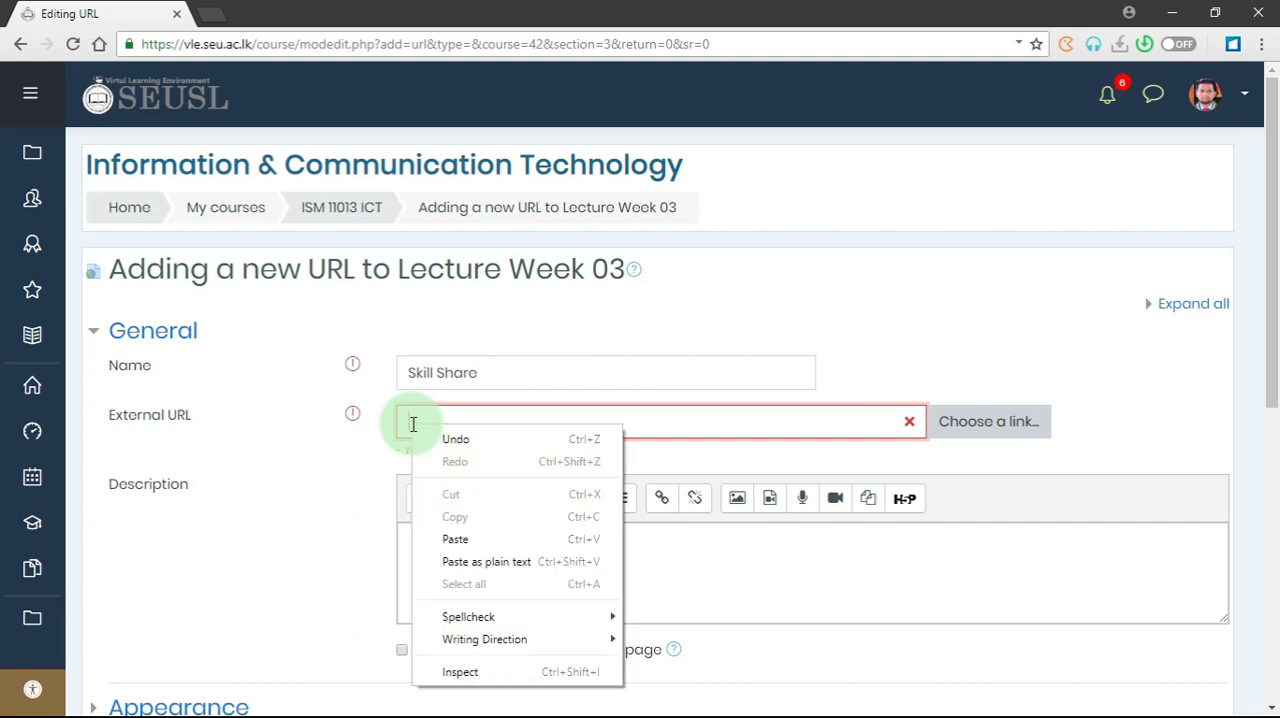
left_click(476, 541)
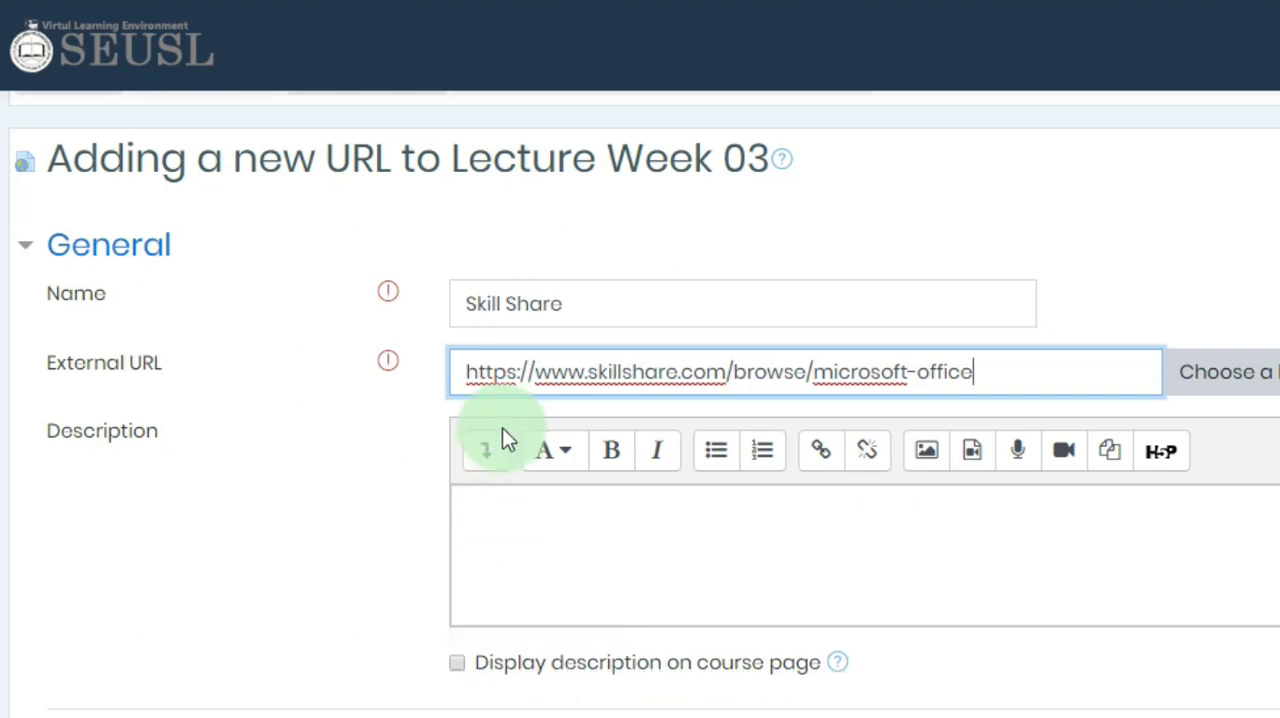
left_click(476, 502)
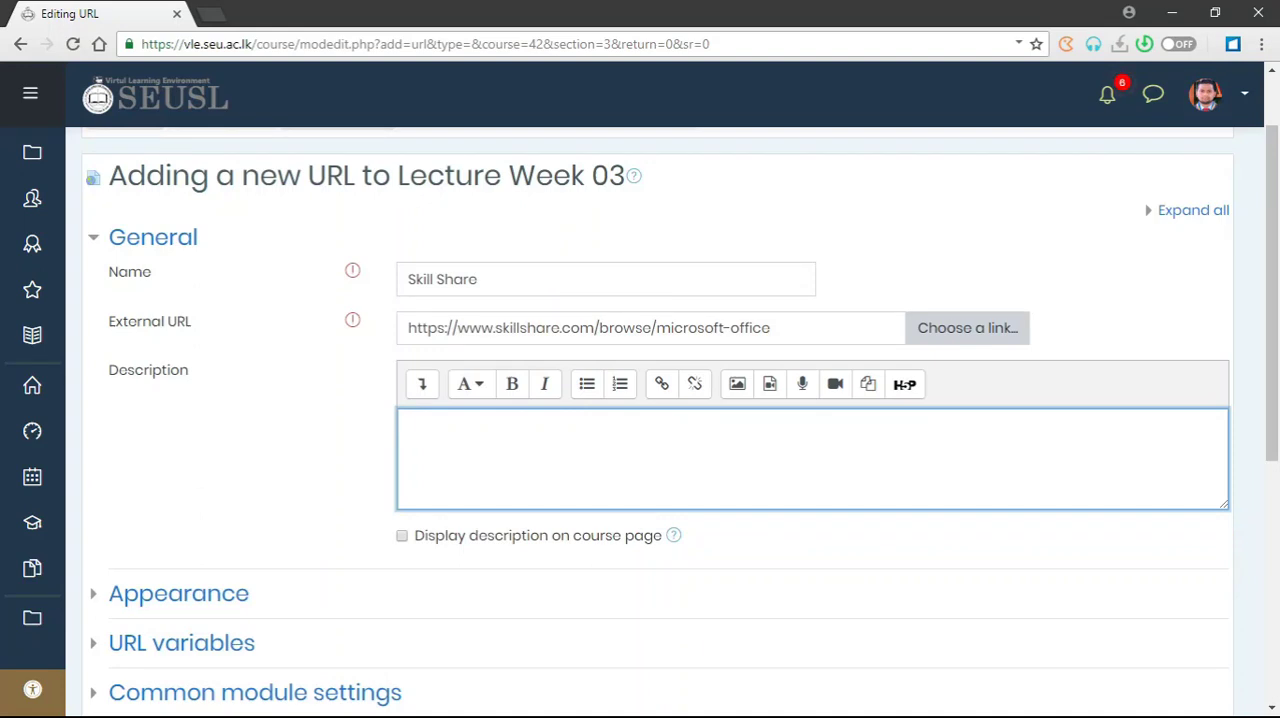
- Save the Skill Share URL resource and return to the course, including going back from the linked Skillshare Microsoft Office page
scroll(640, 450, "down", 4)
left_click(434, 540)
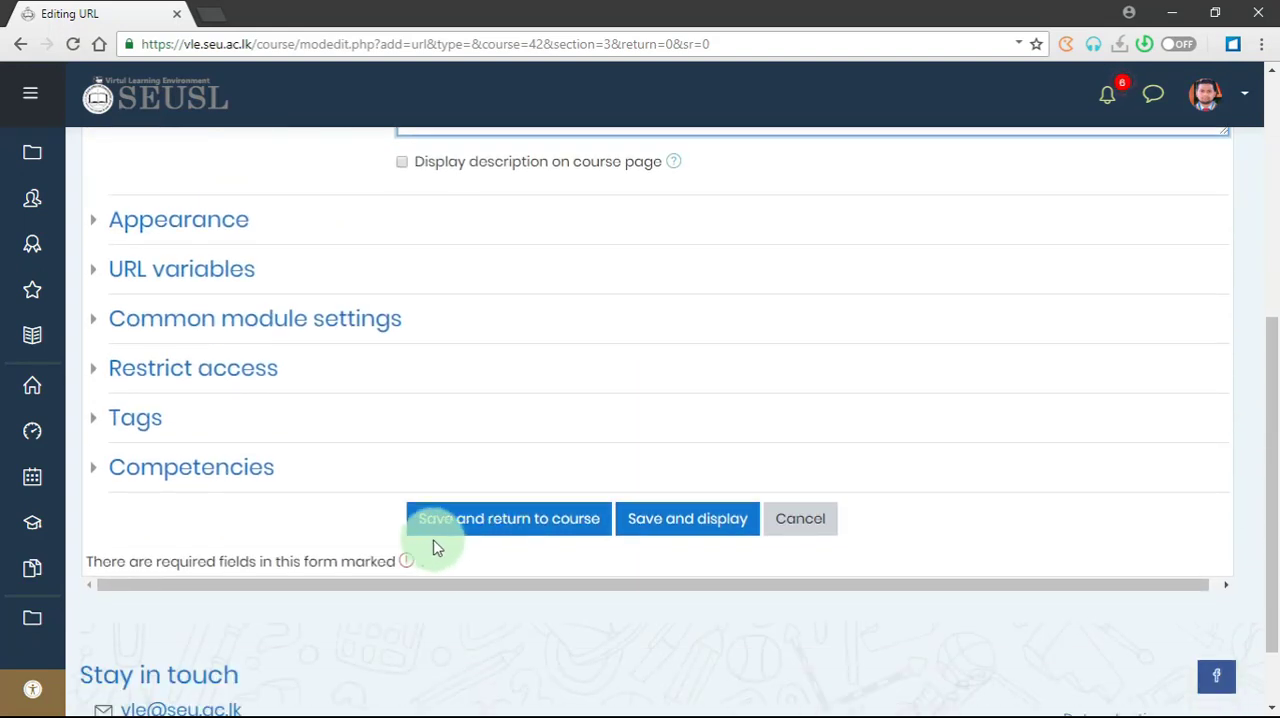
left_click(540, 534)
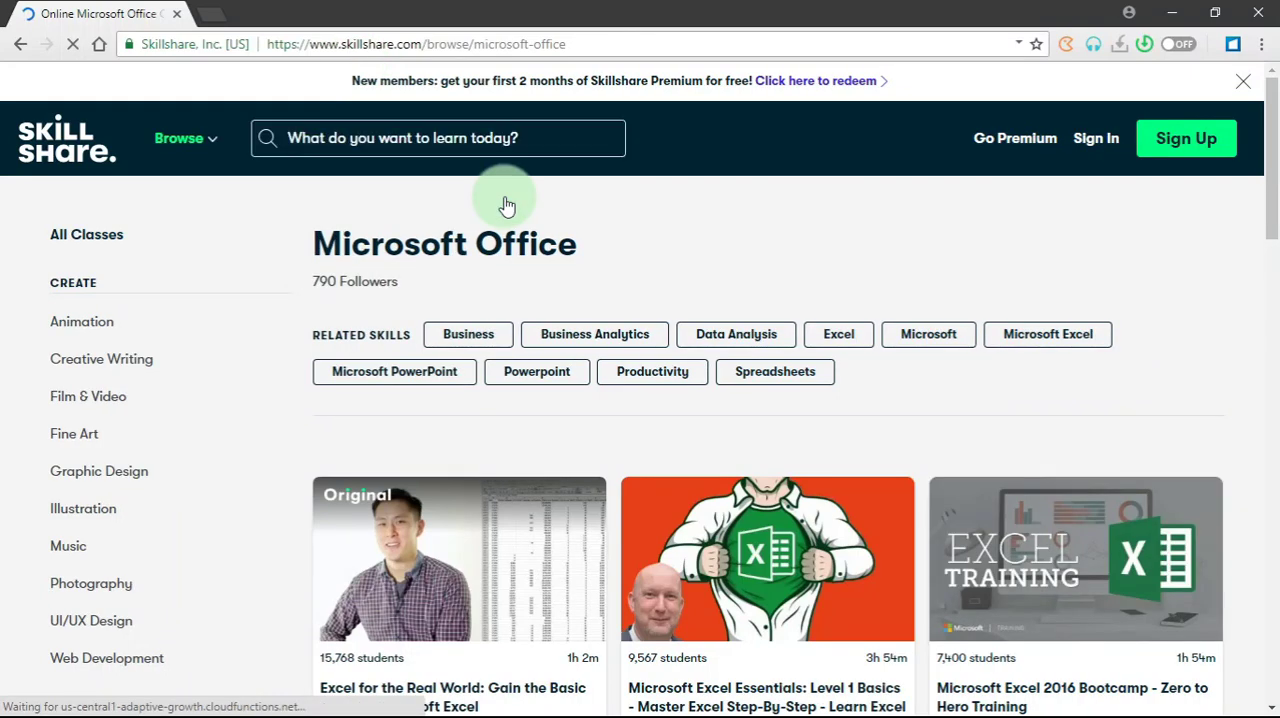
left_click(16, 50)
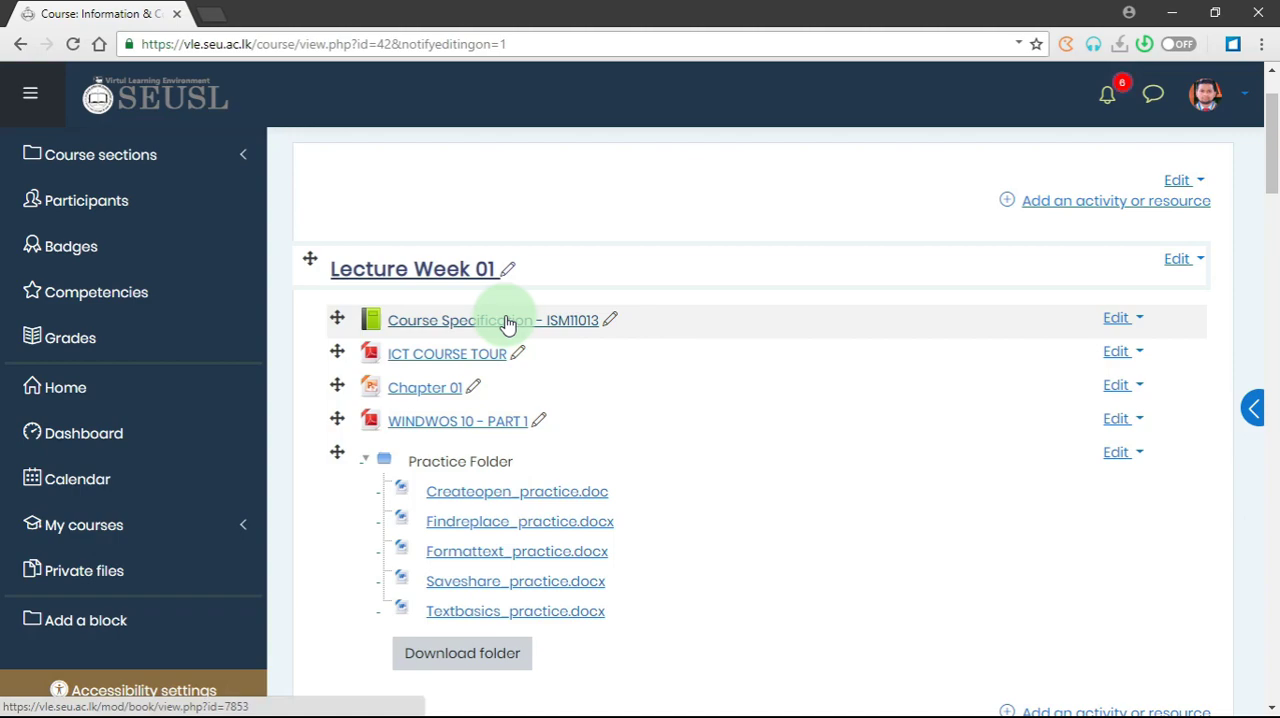
left_click(1121, 320)
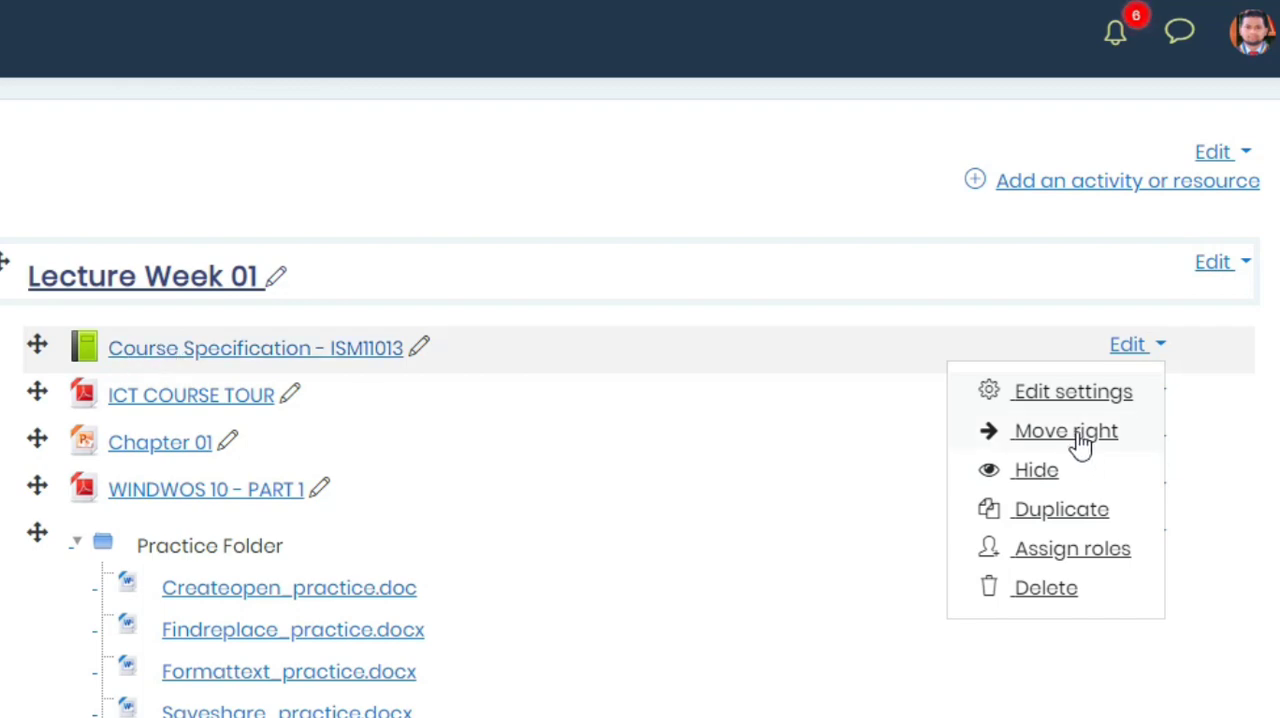
left_click(1232, 535)
- Indent the "RFID Technology and Future of Retail Industry" video label in Lecture Week 02 one level to the right
scroll(1232, 535, "down", 8)
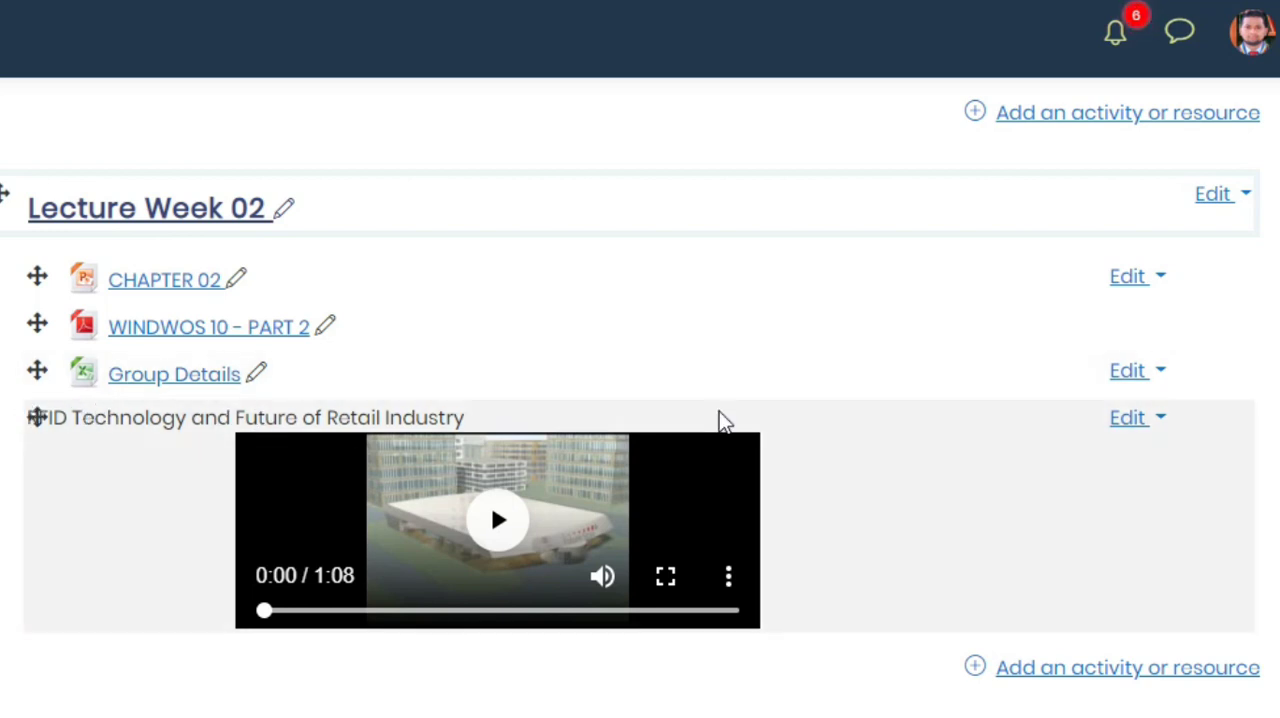
left_click(1130, 425)
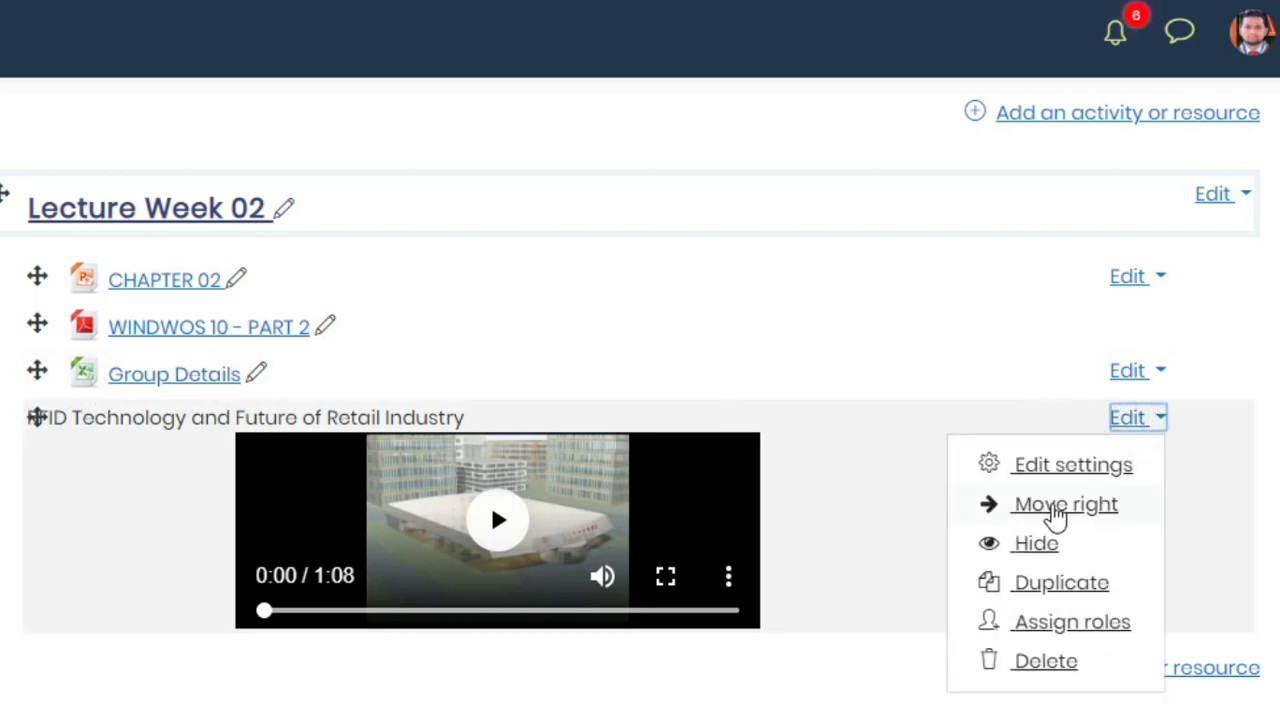
left_click(1060, 507)
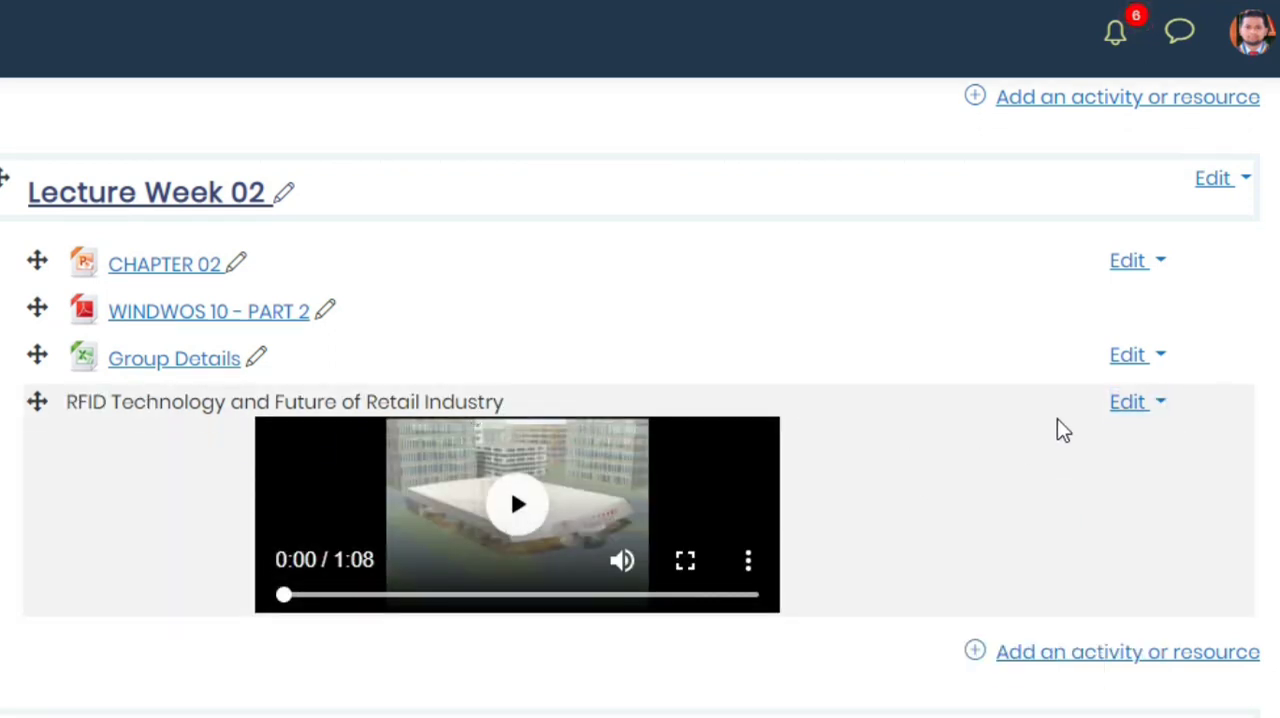
- Hide the RFID Technology video label in Lecture Week 02 from students and show it again
left_click(1127, 407)
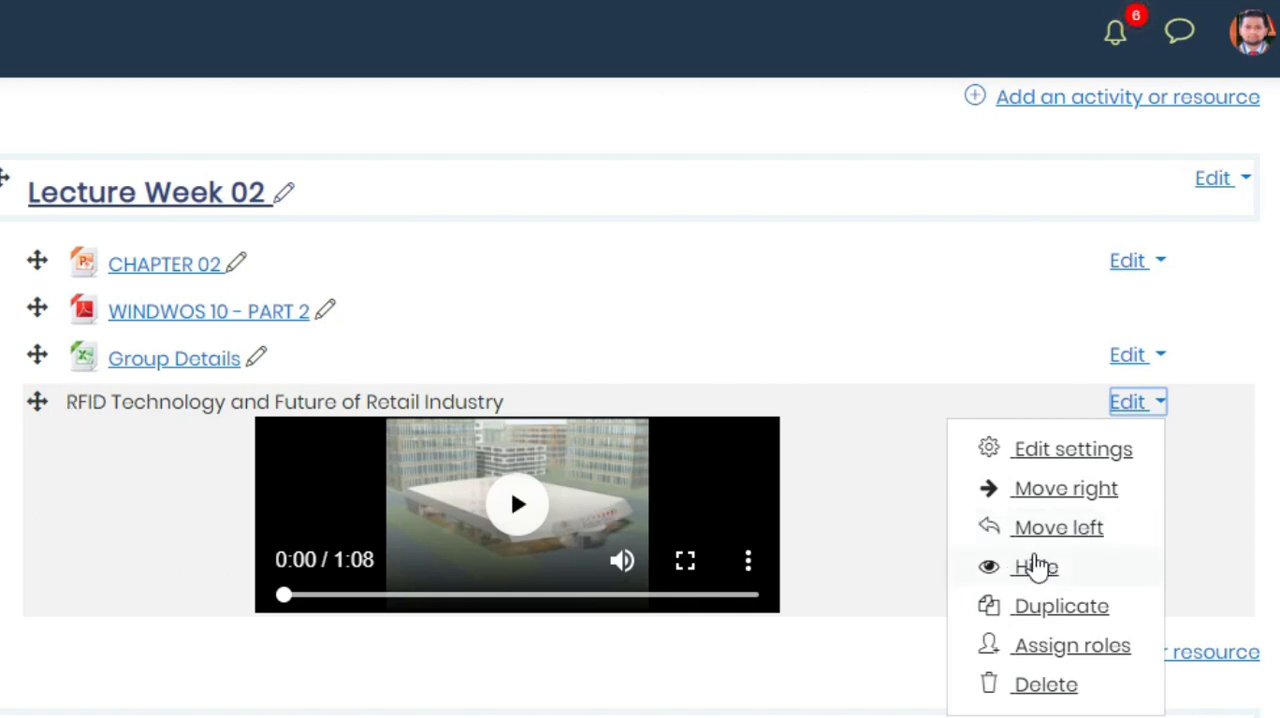
left_click(1058, 577)
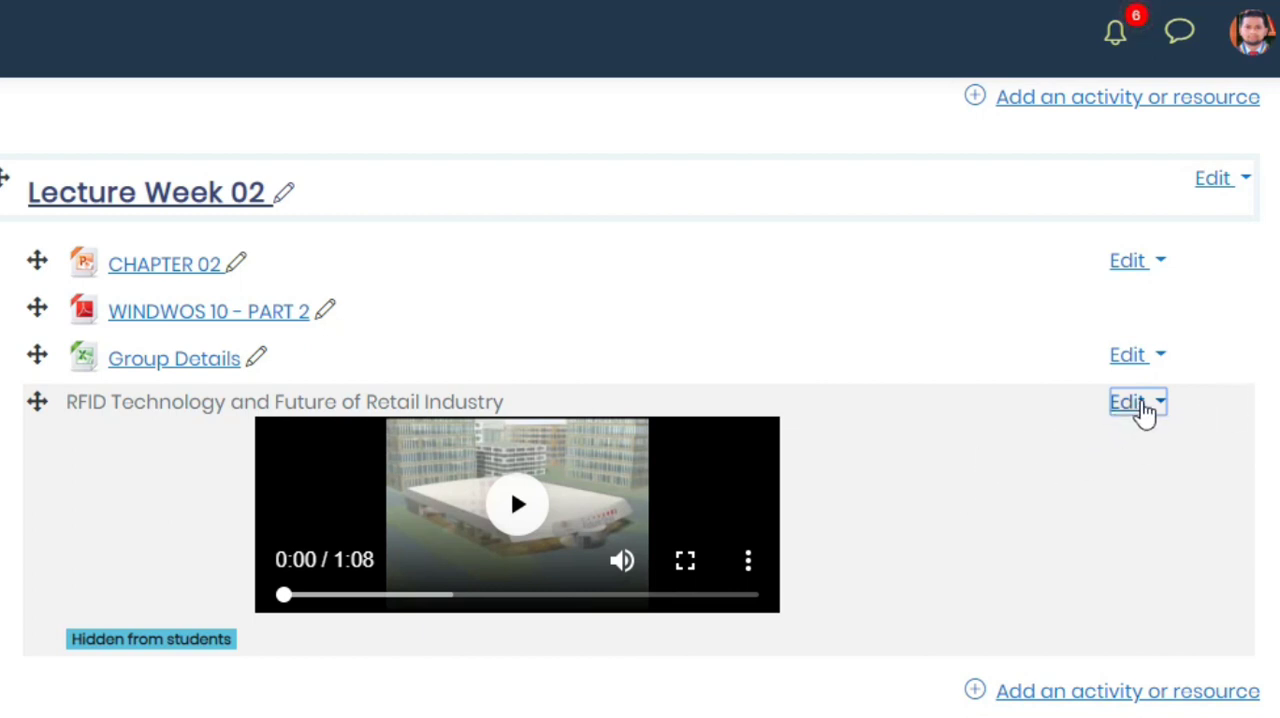
left_click(1143, 405)
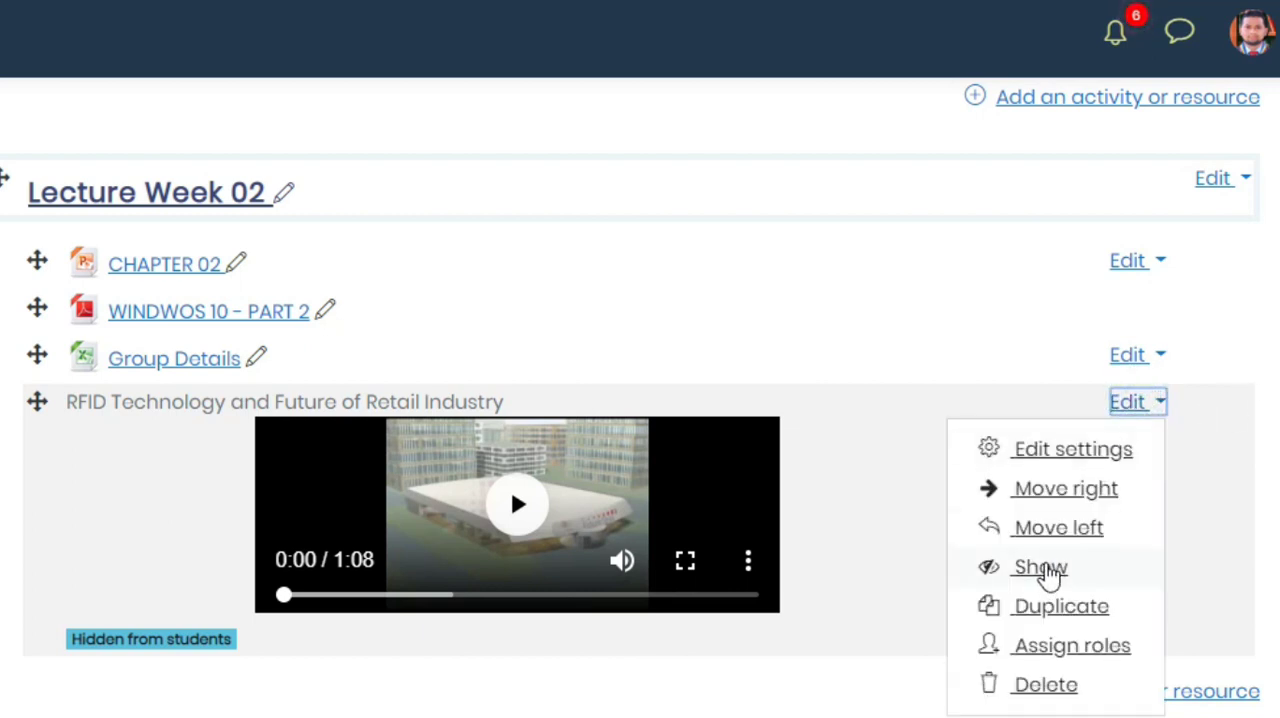
left_click(1046, 569)
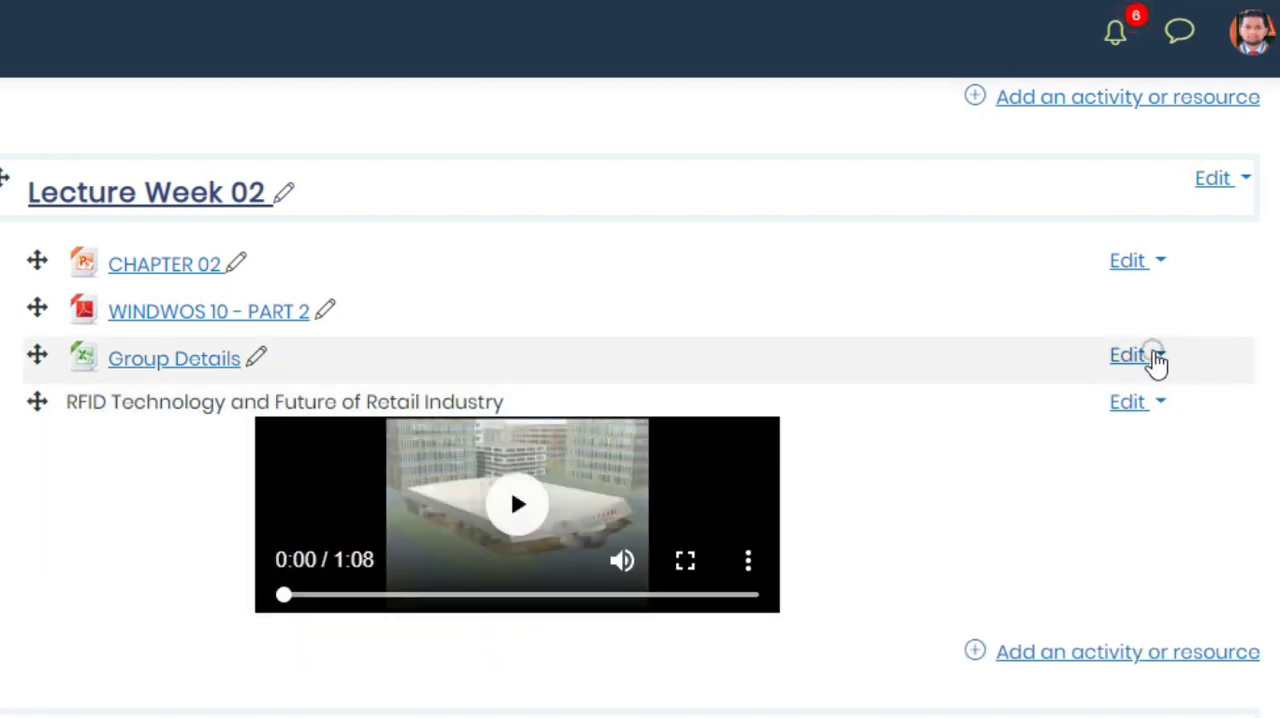
- Duplicate the Group Details file in Lecture Week 02 and delete the copy
left_click(1150, 356)
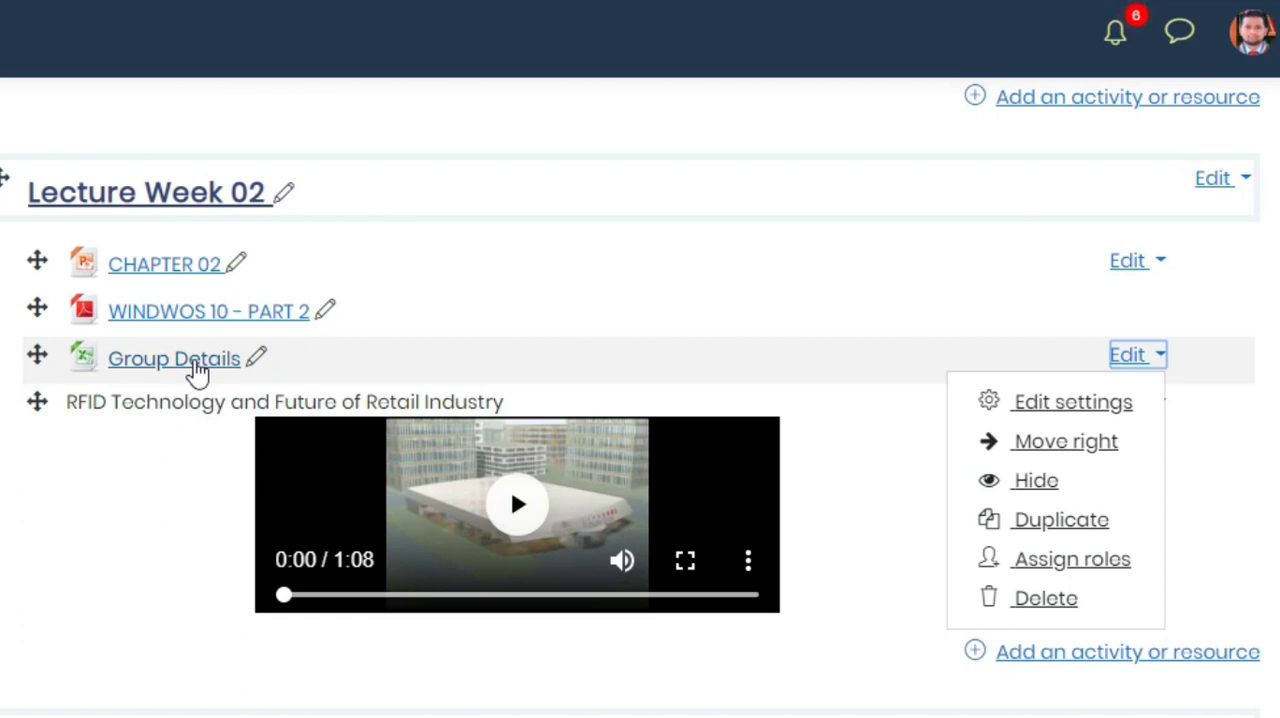
left_click(1041, 519)
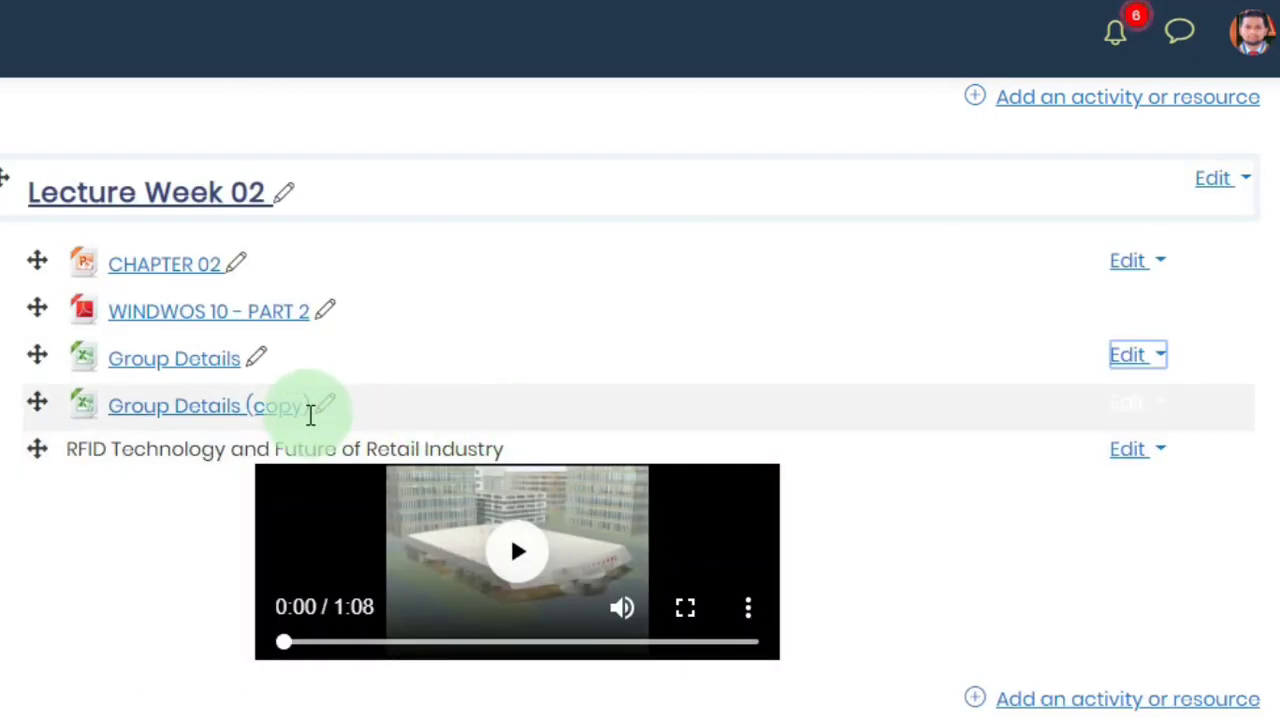
left_click(1150, 404)
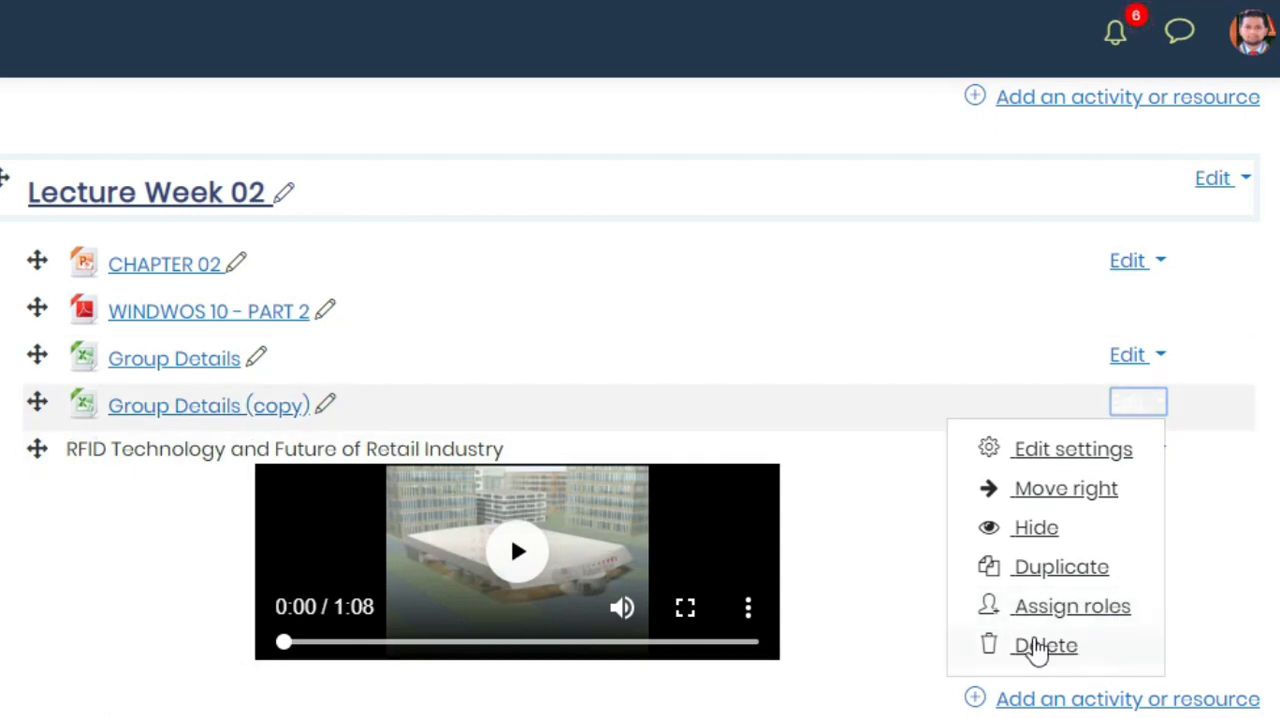
left_click(1048, 646)
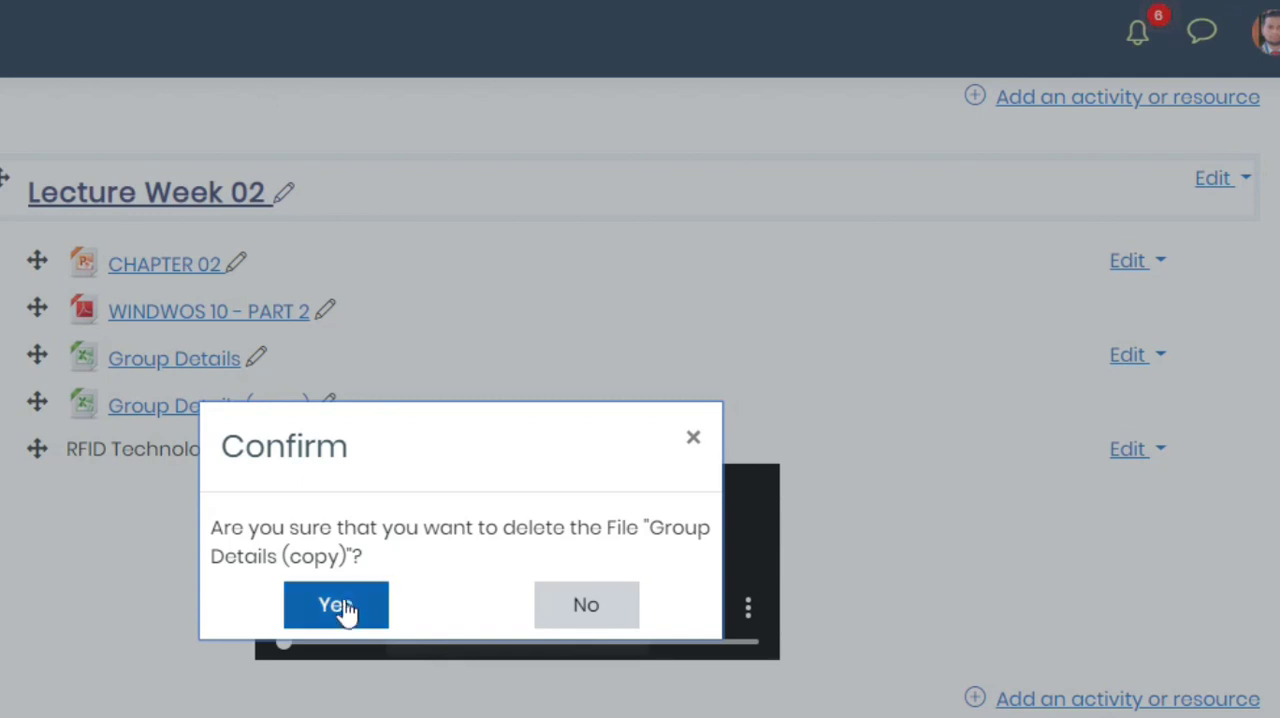
left_click(338, 606)
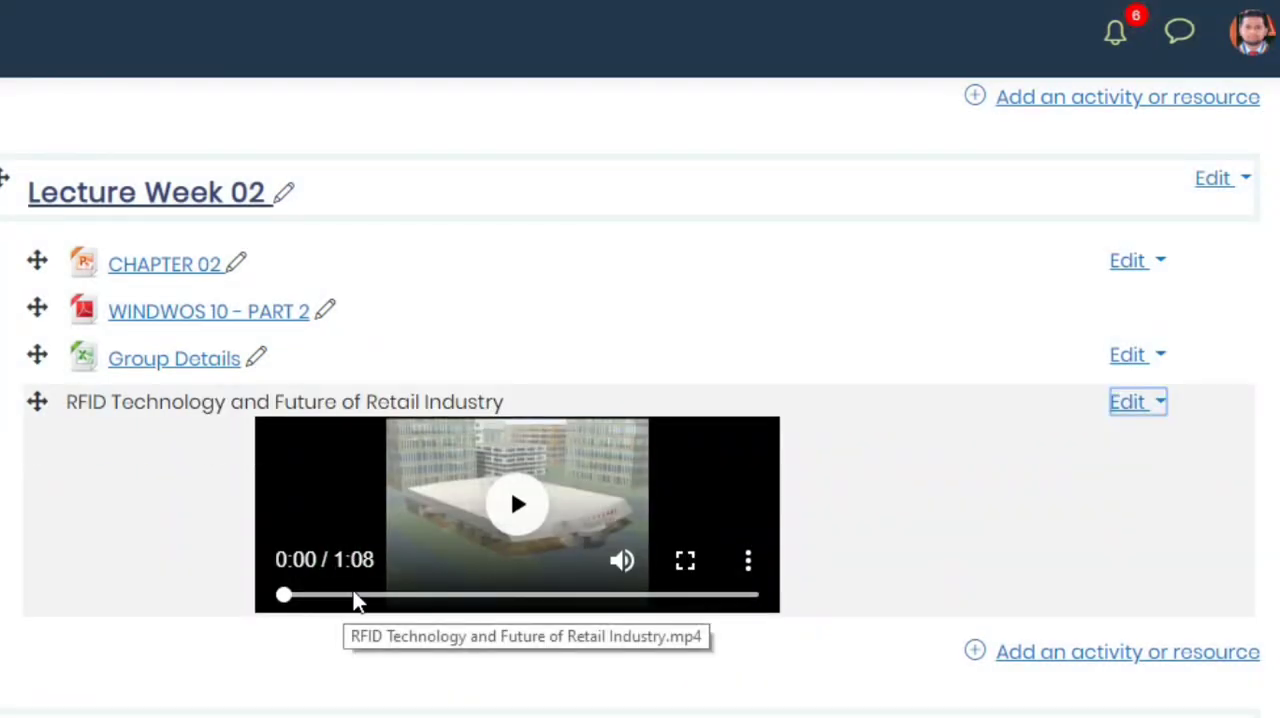
- Highlight the Lecture Week 02 topic on the course page
scroll(1170, 420, "up", 1)
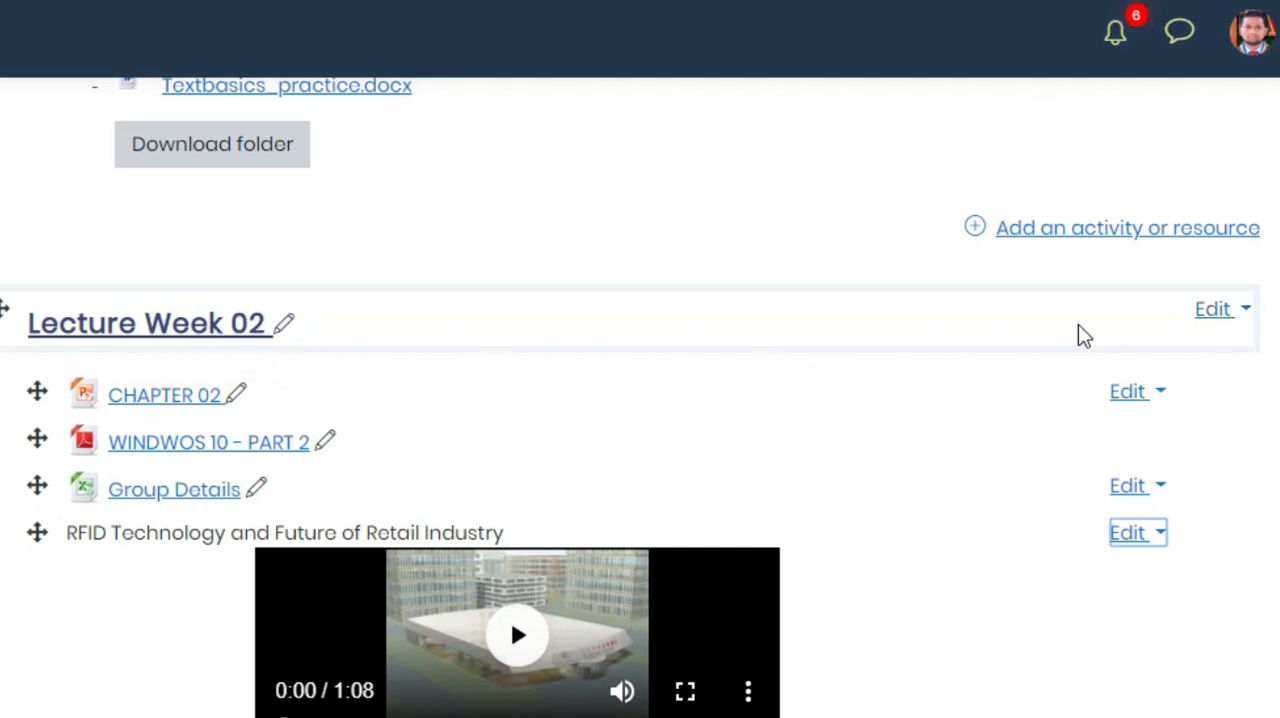
left_click(1222, 314)
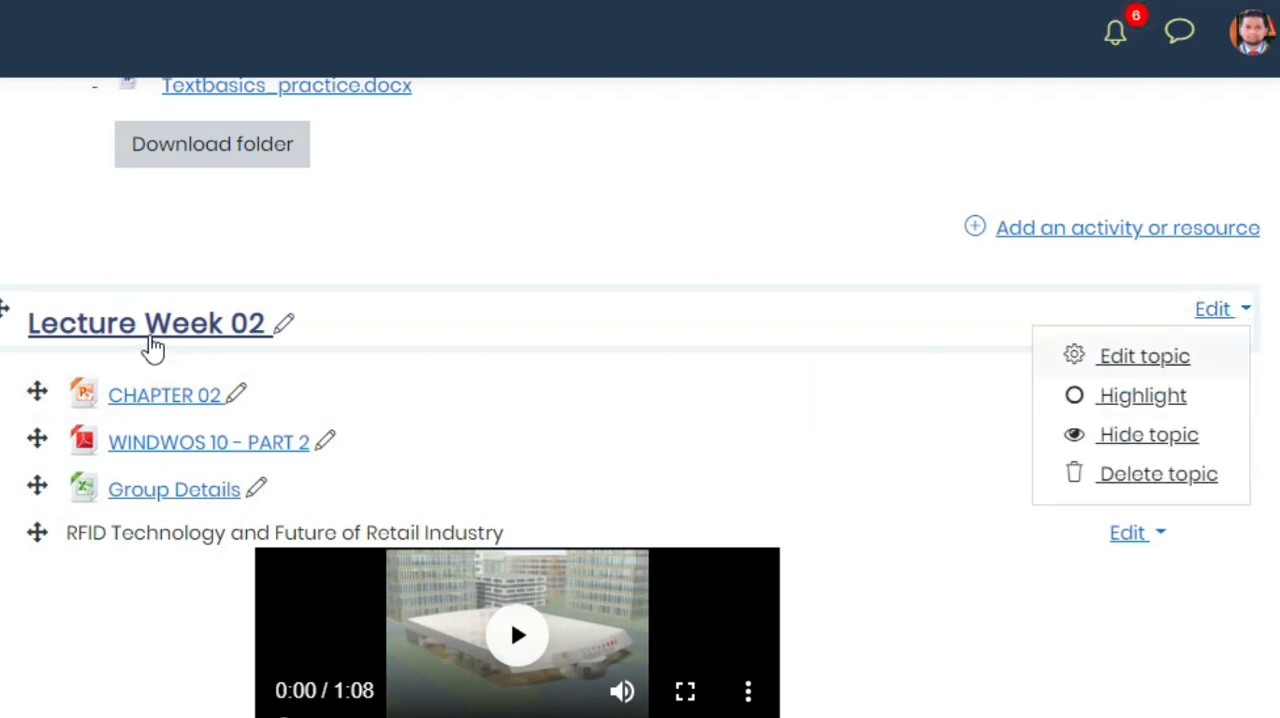
left_click(1150, 400)
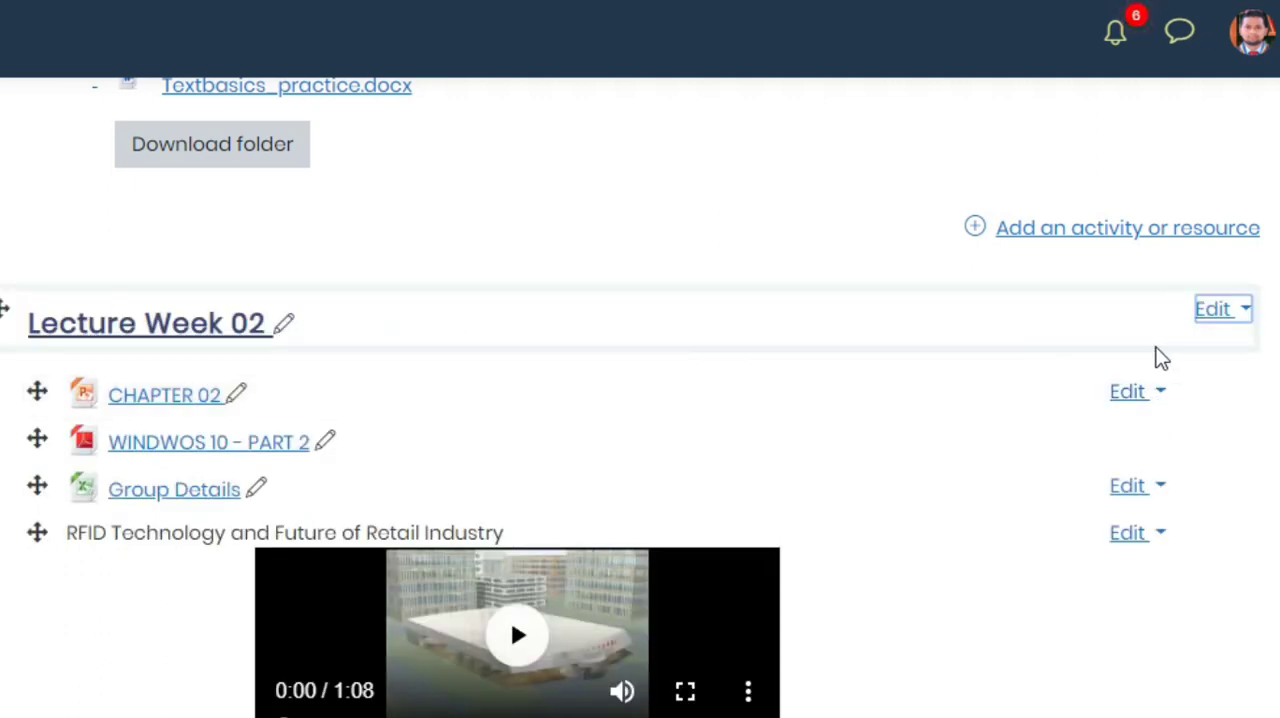
- Hide the Lecture Week 02 topic from students and reopen its editing options
left_click(1220, 312)
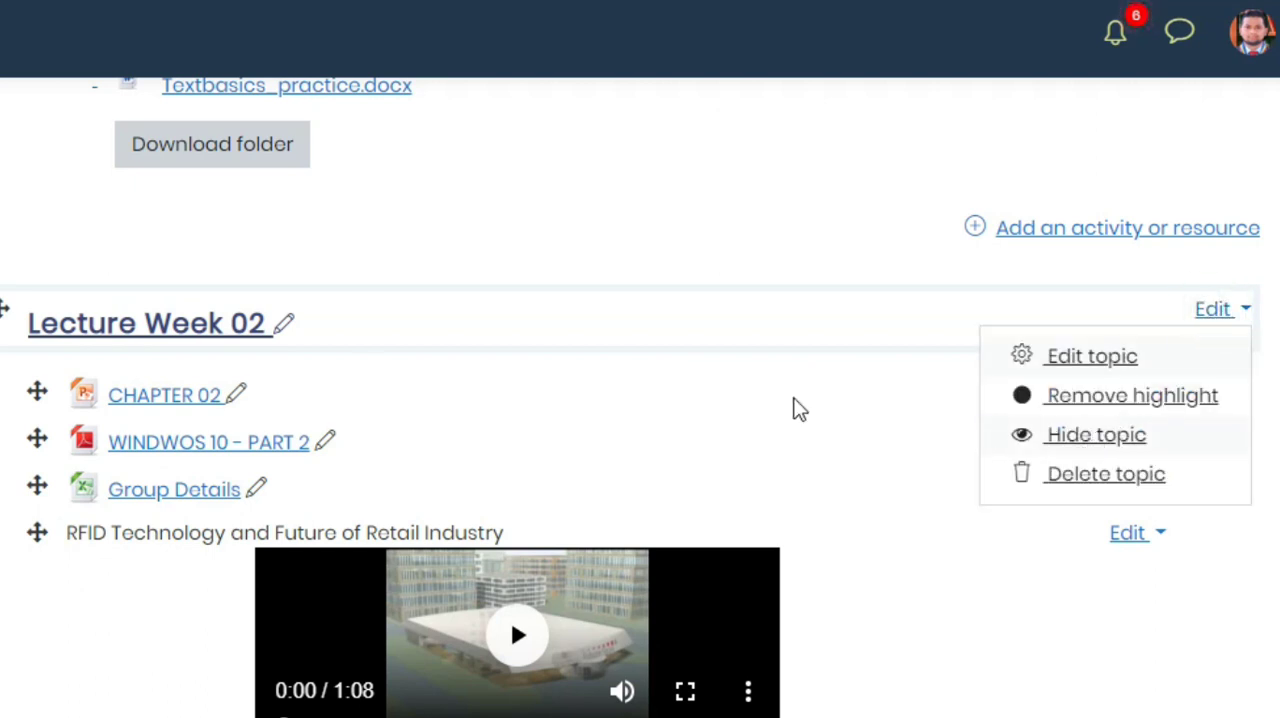
left_click(1080, 437)
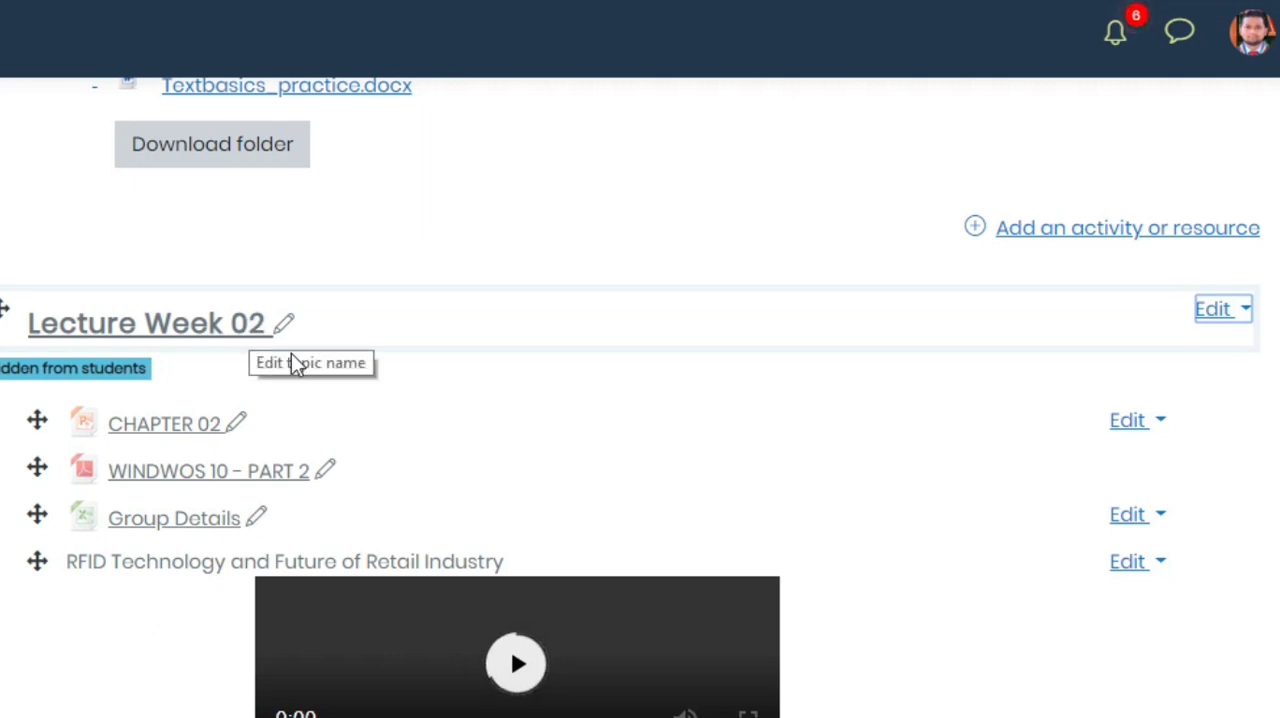
left_click(1218, 314)
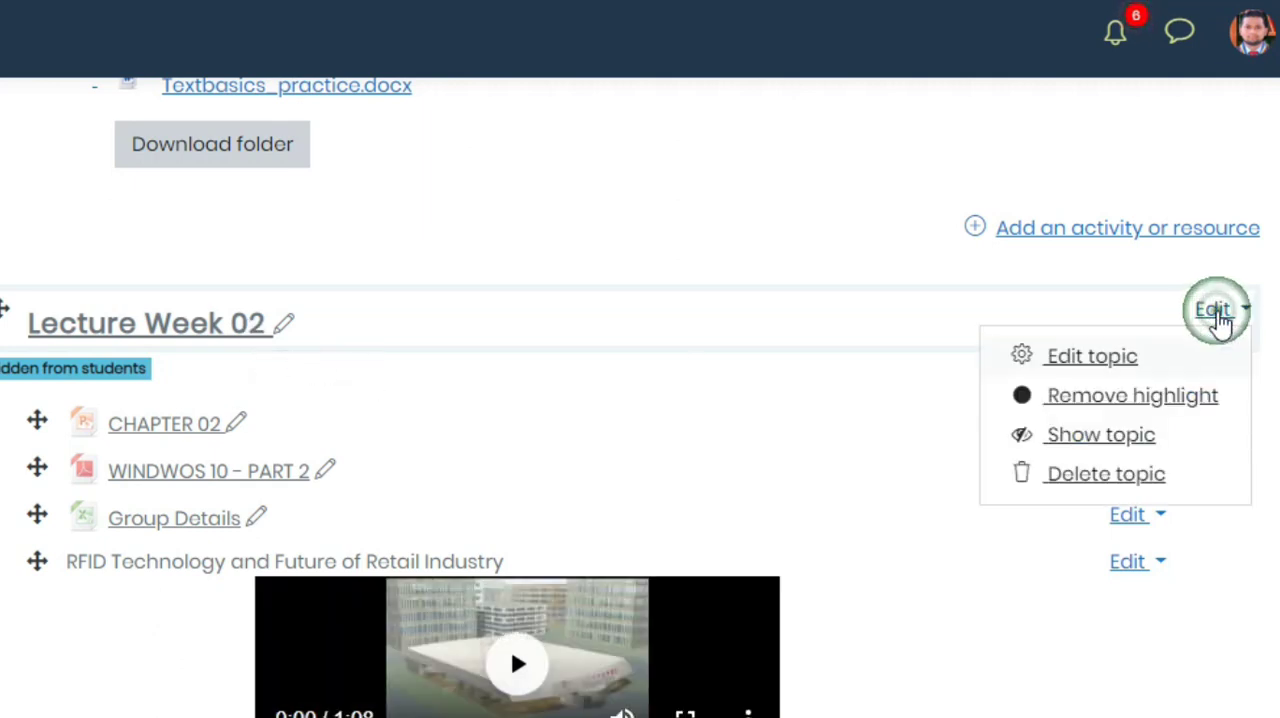